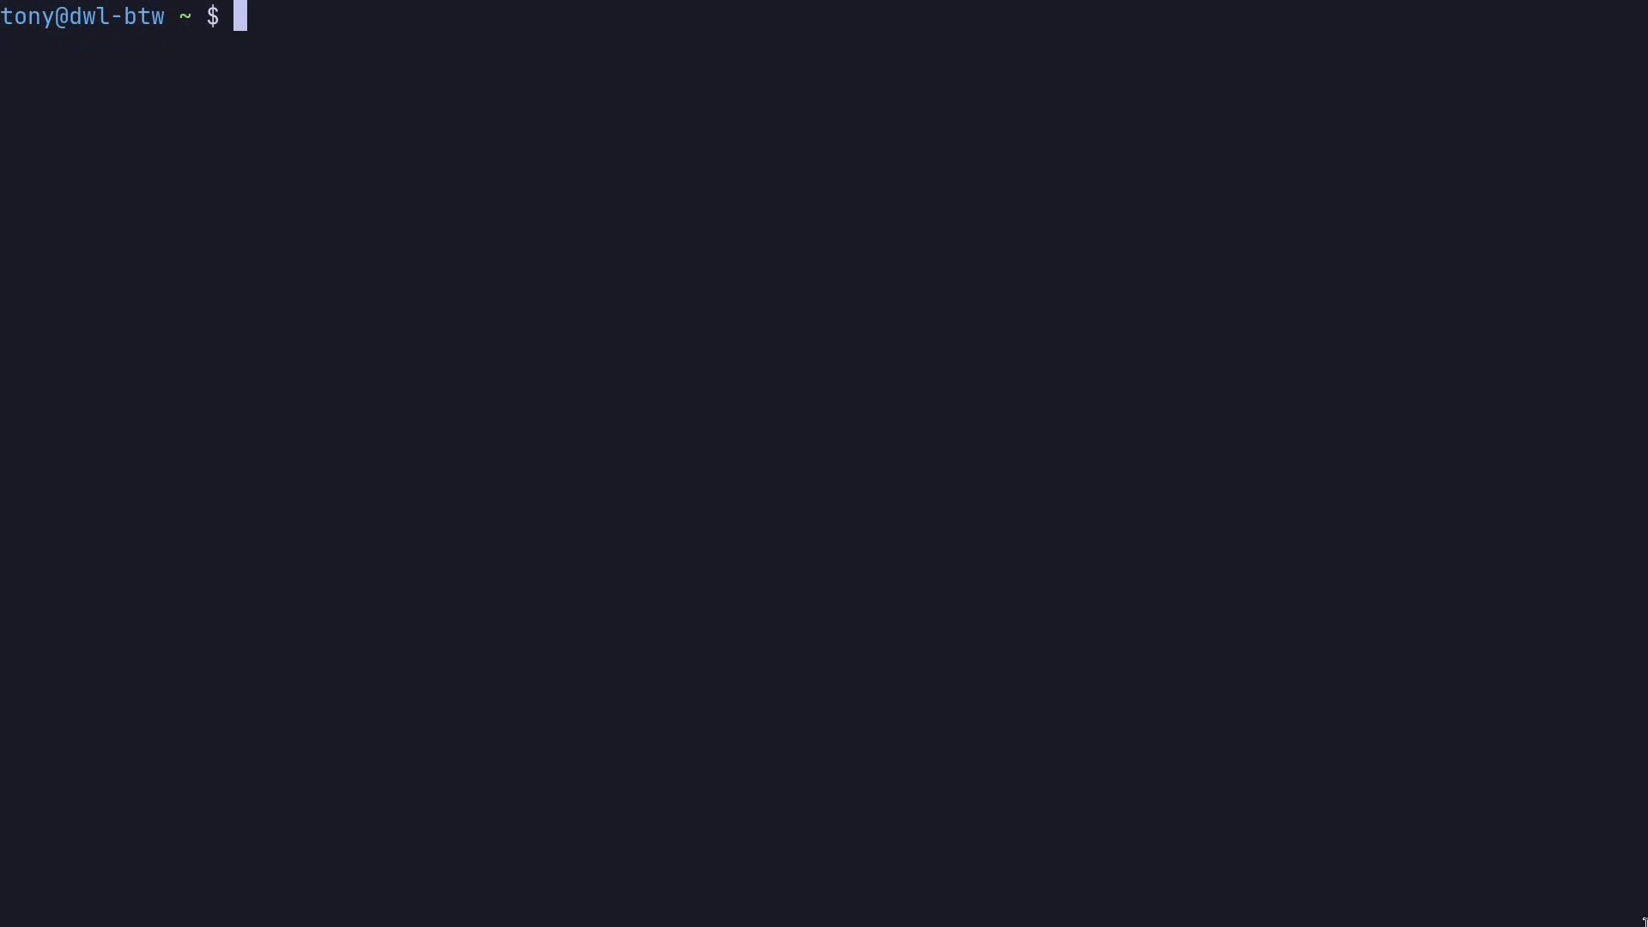
- Install wayland, wlroots0.19, foot, base-devel, git, wmenu, swaybg, firefox and JetBrains Mono Nerd font with pacman -Sy
{"action": "type", "text": "sudo pacman -Sy wayland wayland-protocols wl"}
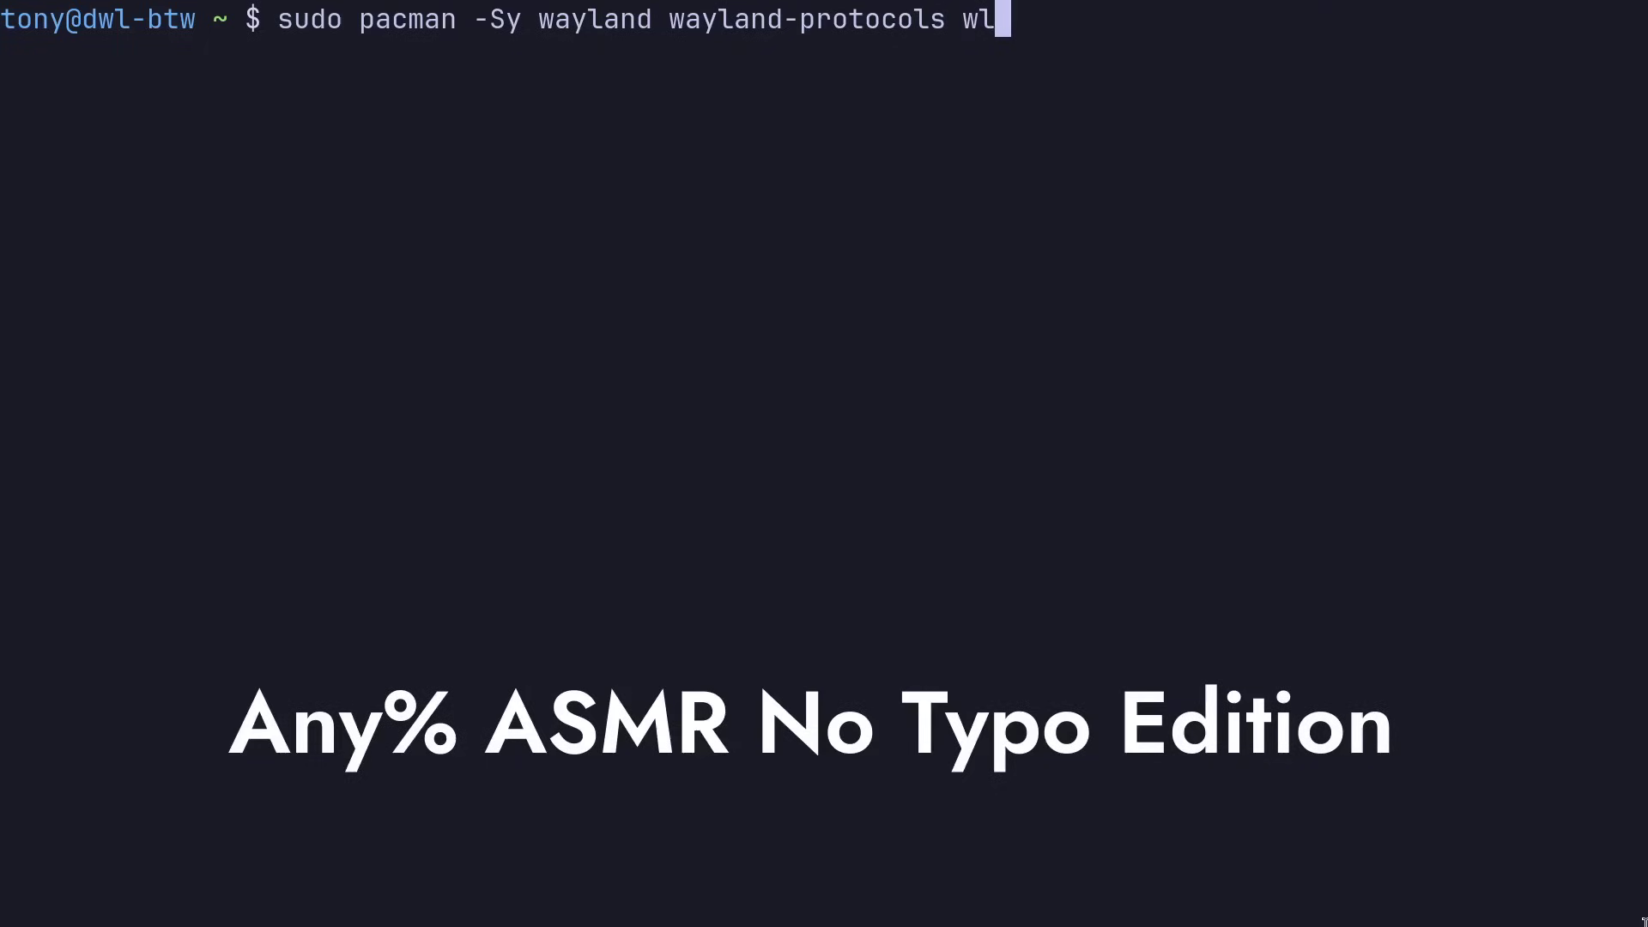
{"action": "type", "text": "roots0.19 foot ba"}
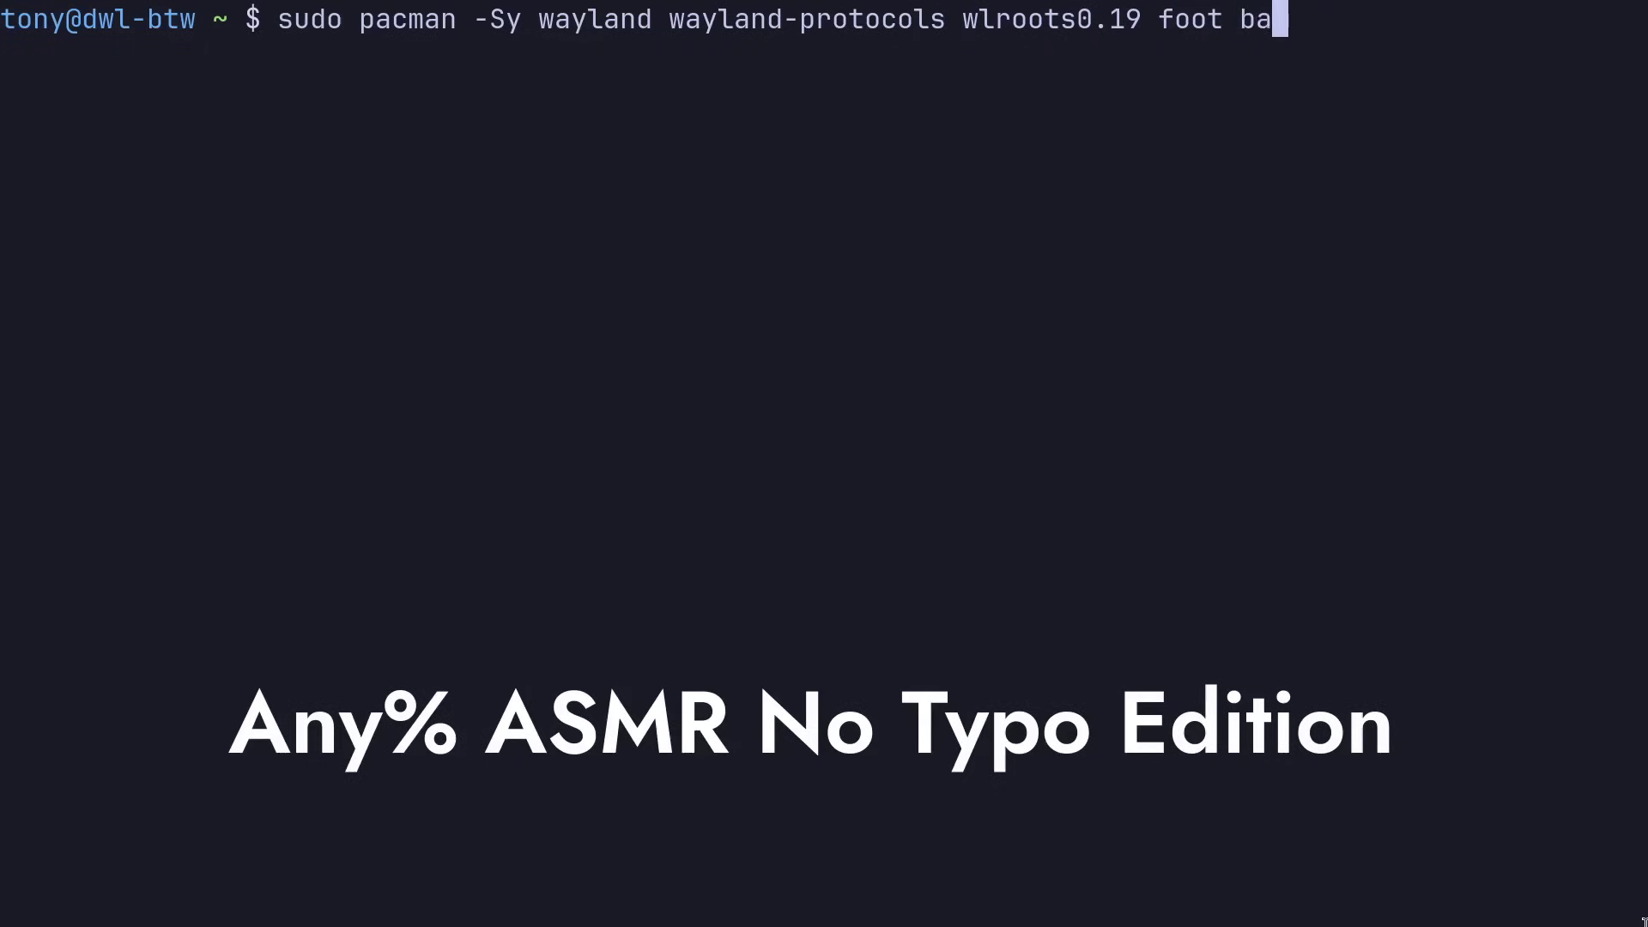
{"action": "type", "text": "se-devel git wl-c"}
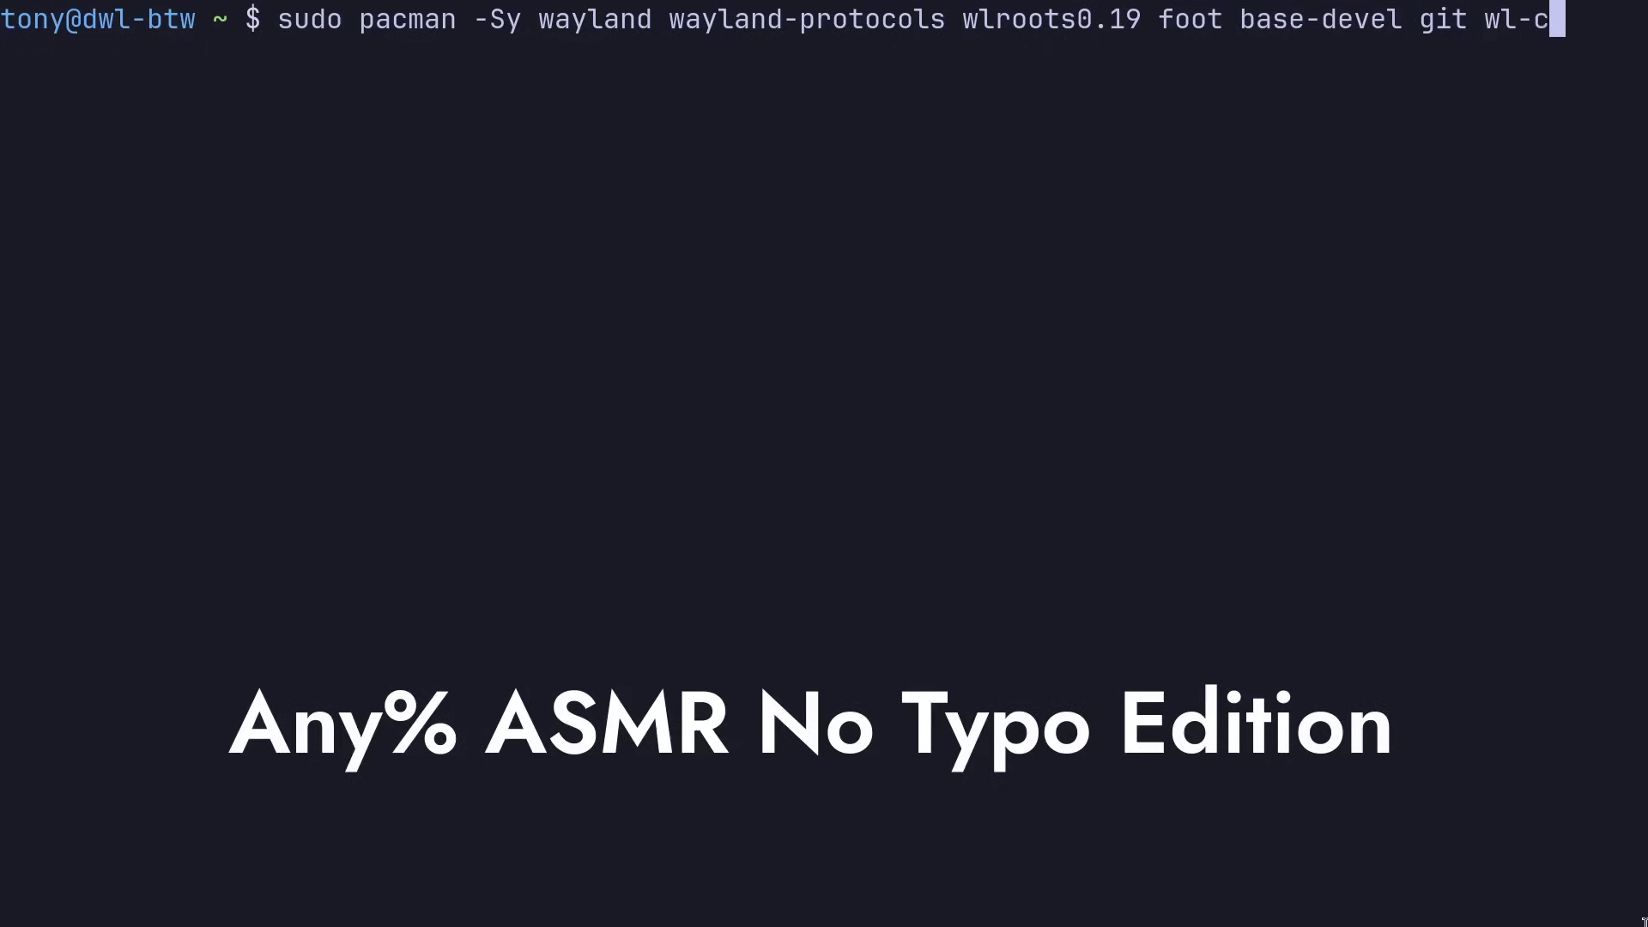
{"action": "type", "text": "lipboard wmenu grim "}
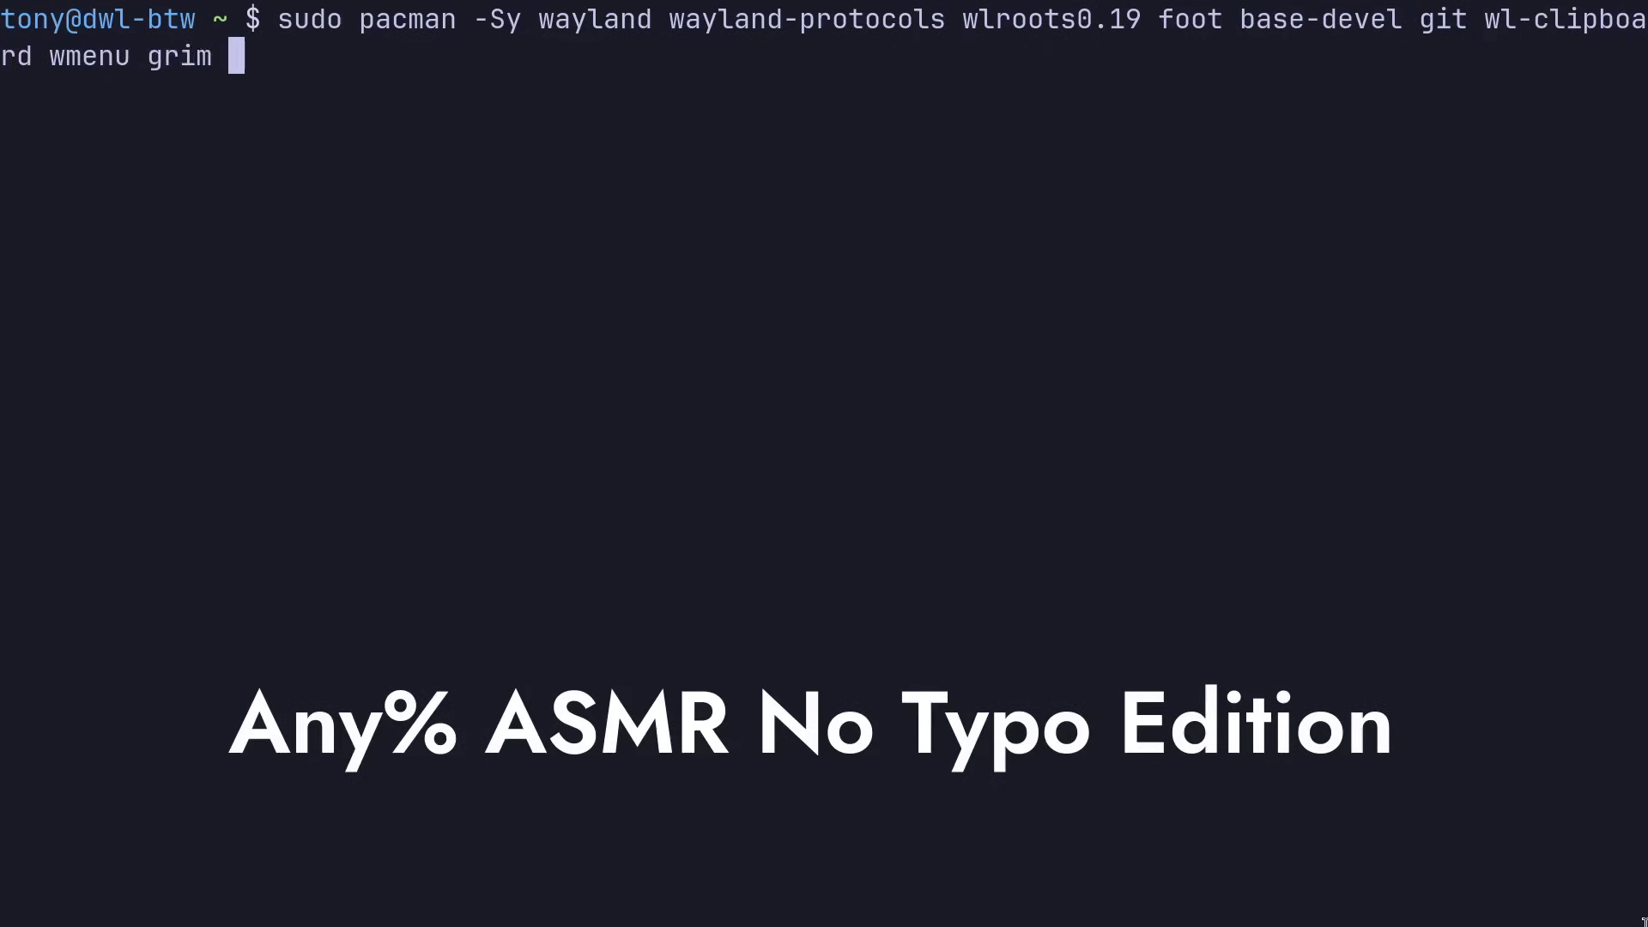
{"action": "type", "text": "slurp swaybg "}
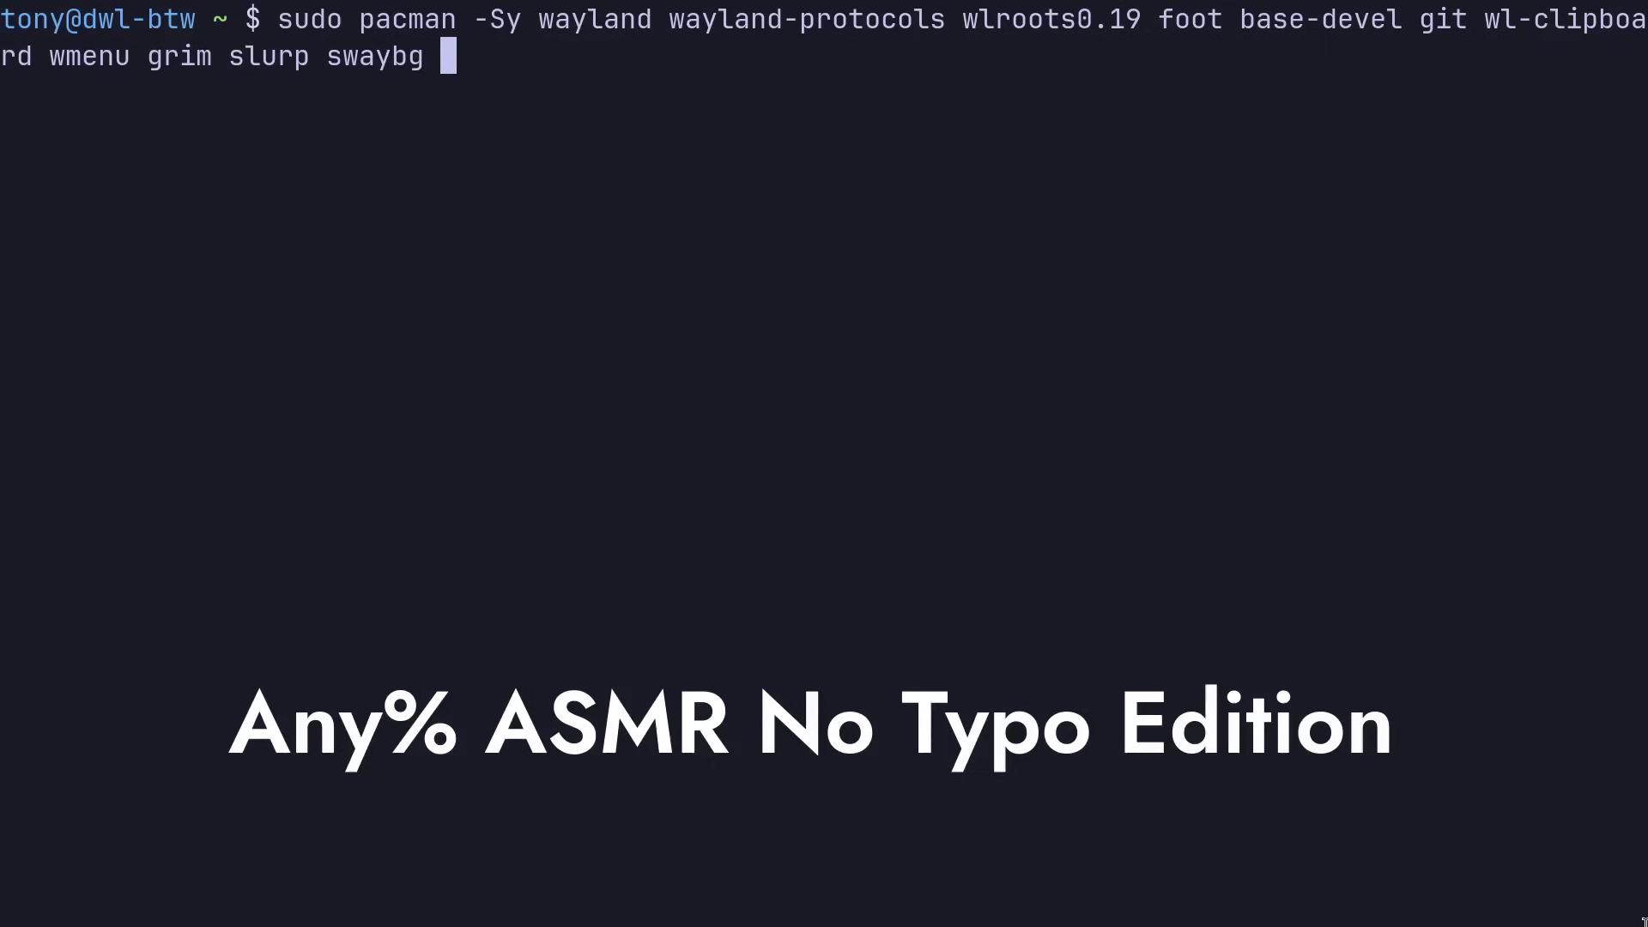
{"action": "type", "text": "firefox ttf-jetbr"}
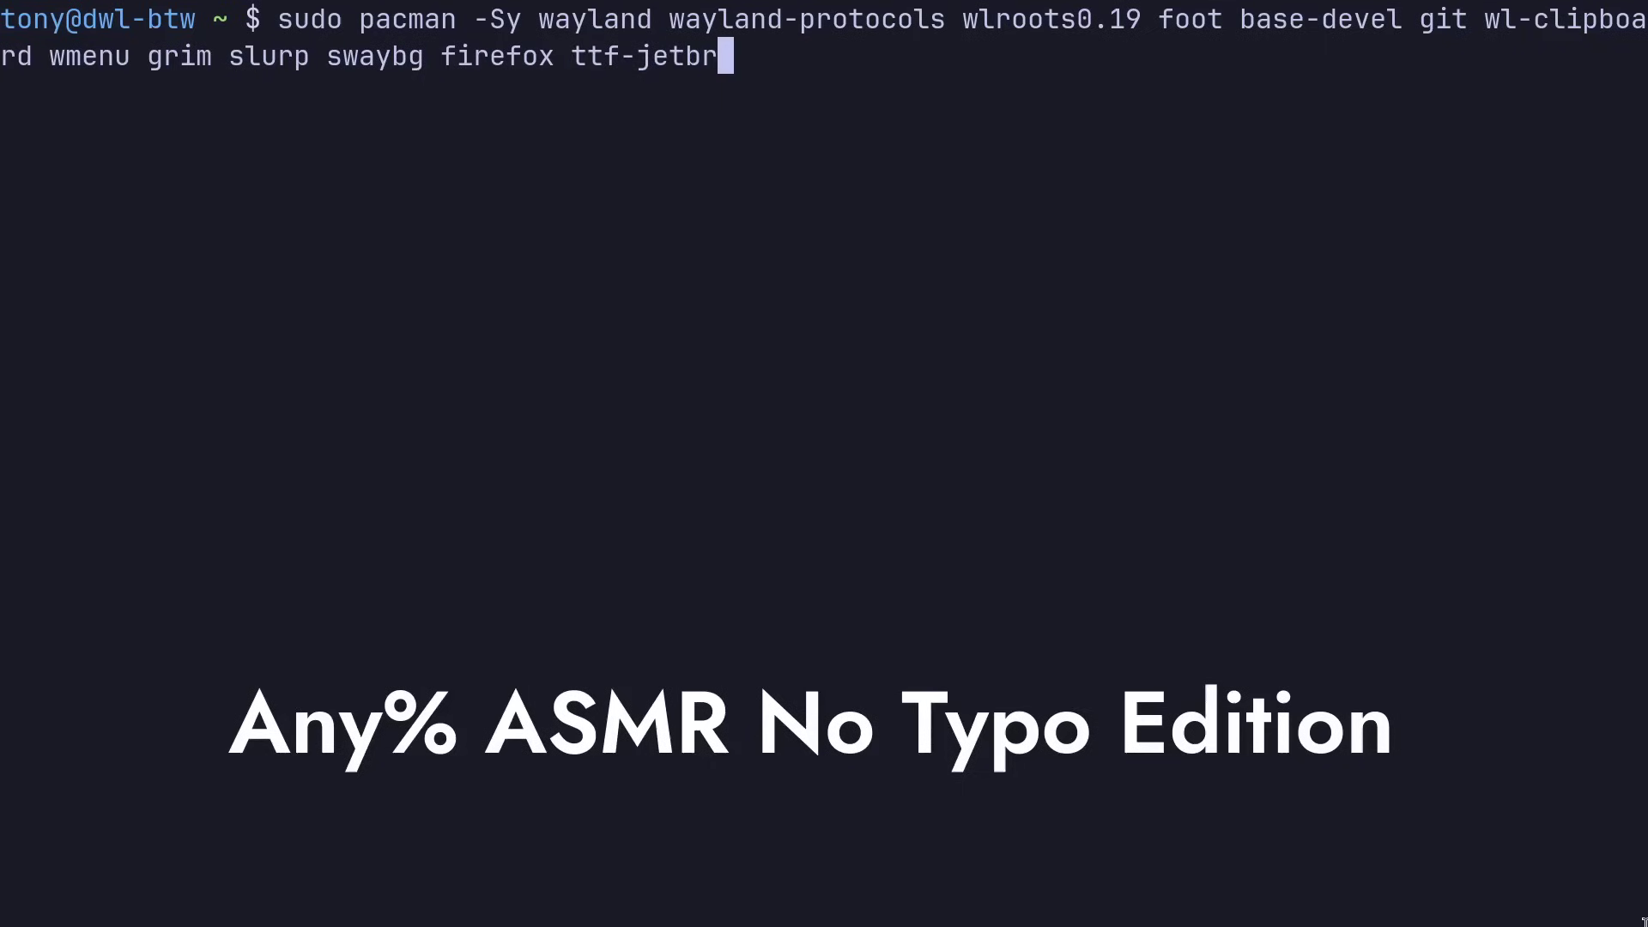
{"action": "type", "text": "ains-mono-nerd"}
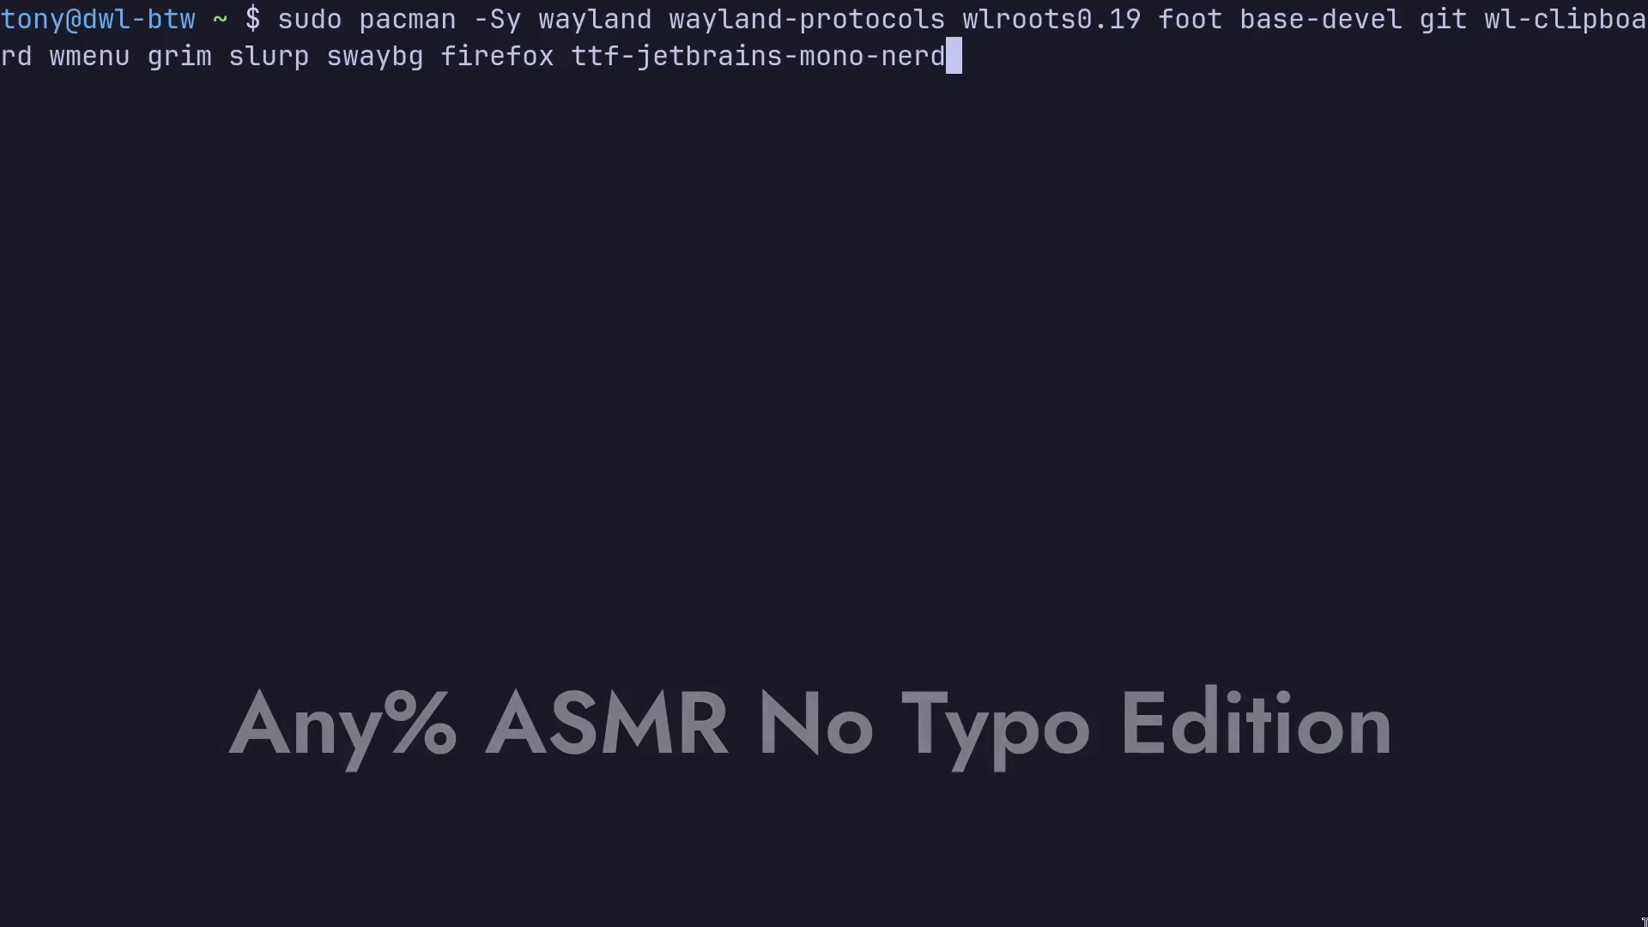
{"action": "key", "text": "Return"}
{"action": "key", "text": "Return"}
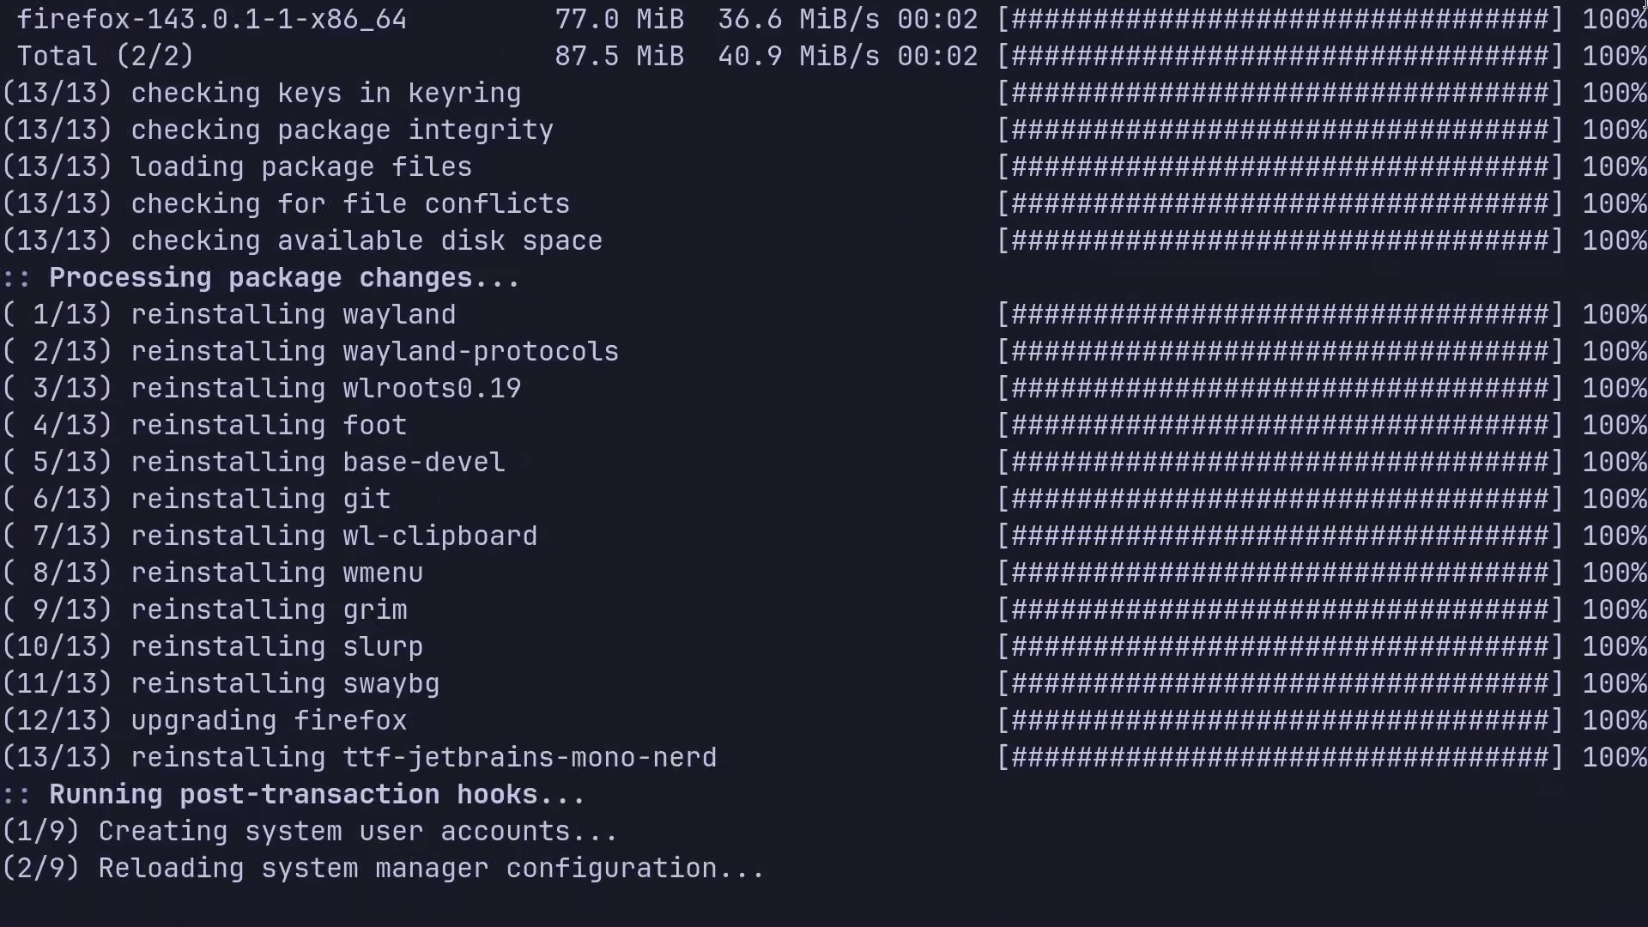
- Clear the screen, create a dotfiles folder and move into it
{"action": "type", "text": "clear"}
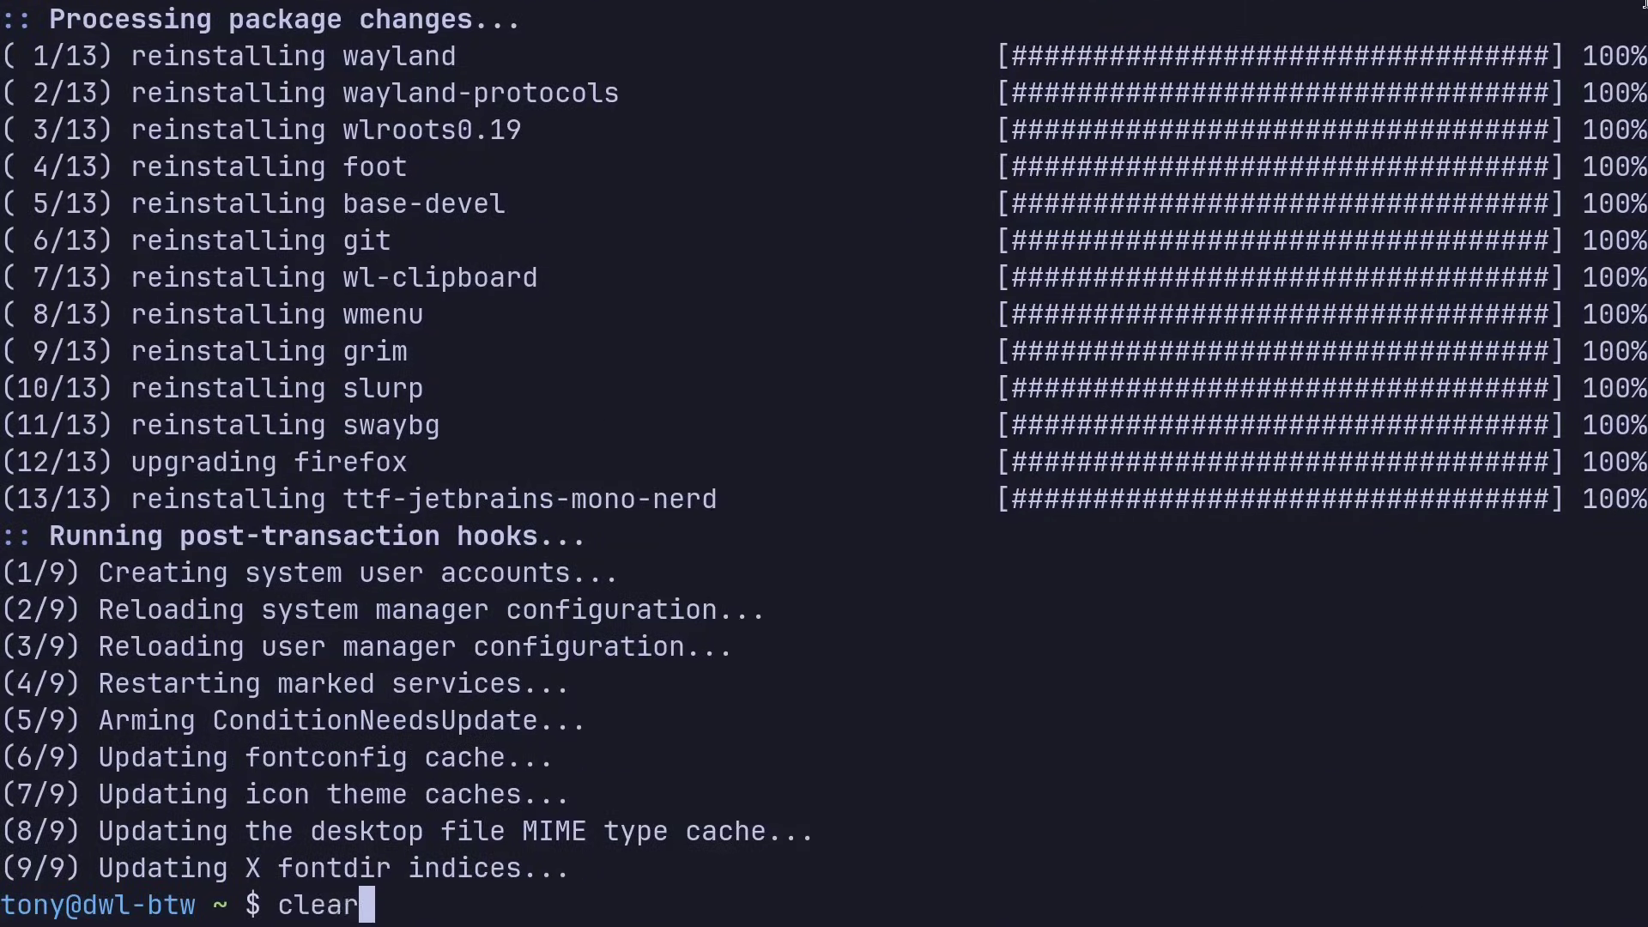
{"action": "key", "text": "Return"}
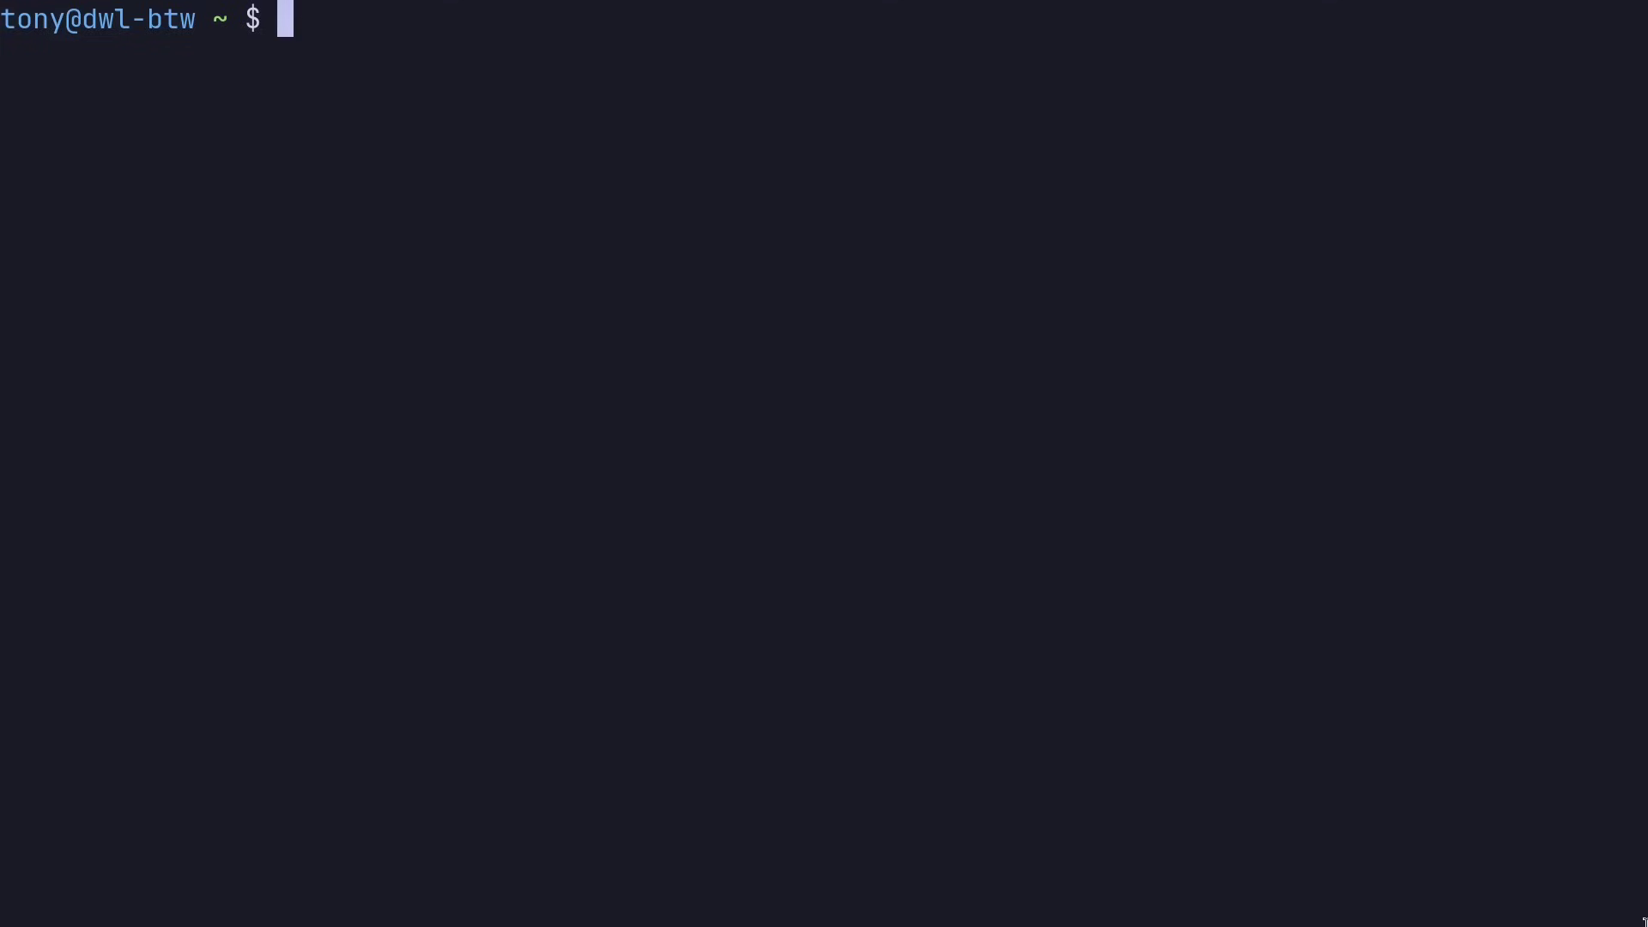
{"action": "type", "text": "mkdir dotfiles"}
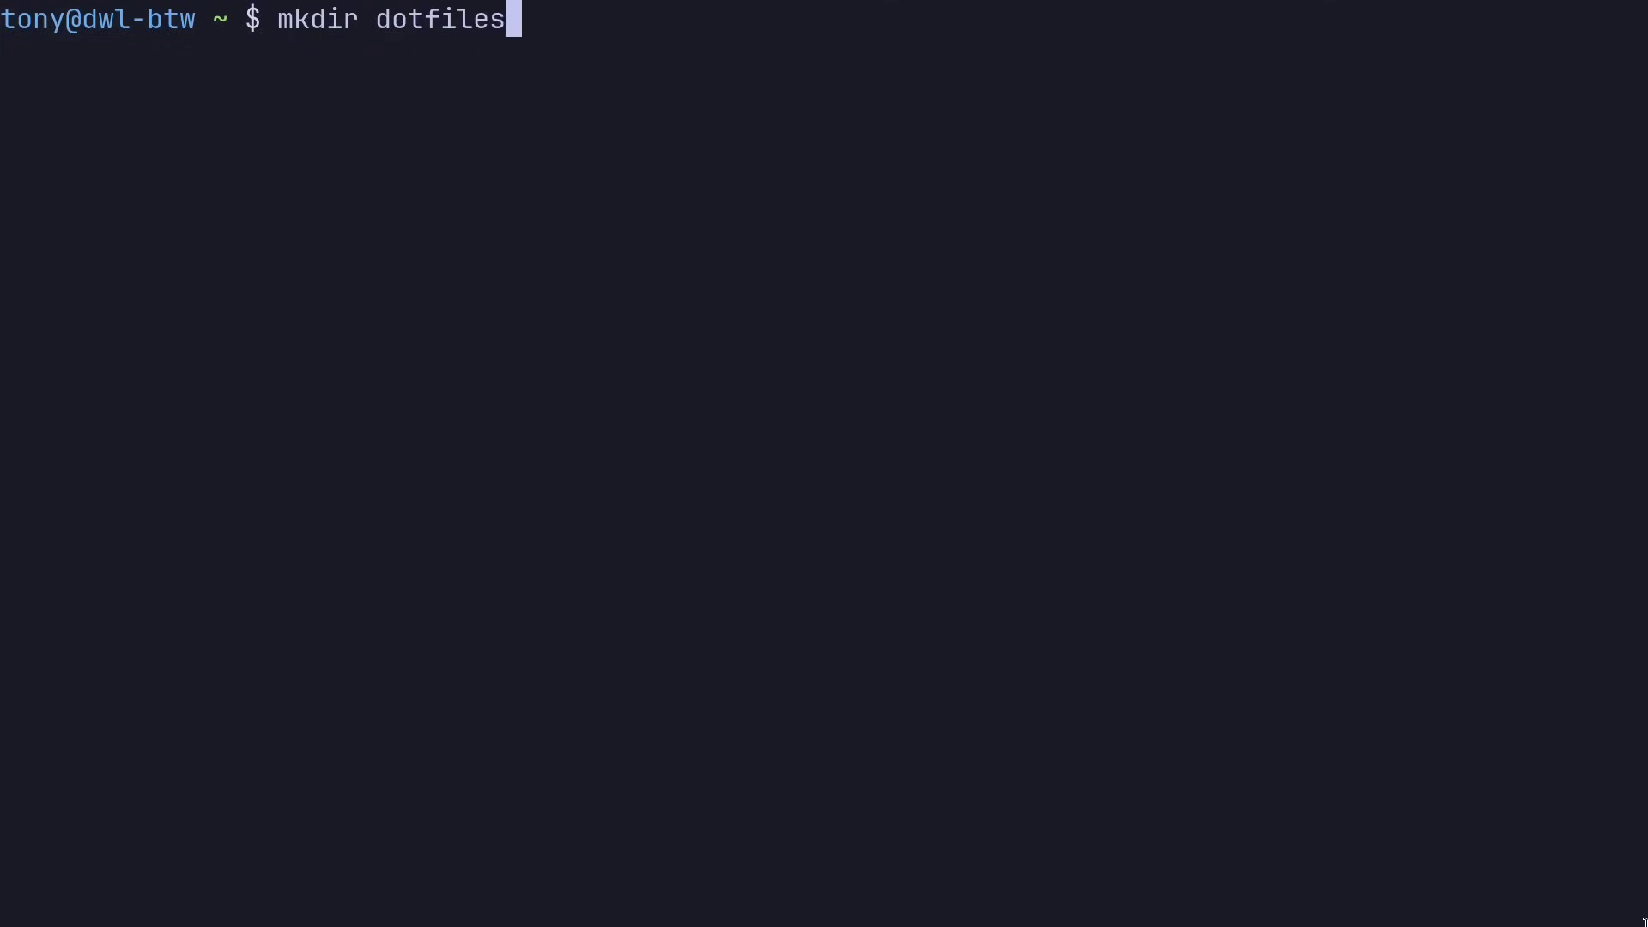
{"action": "key", "text": "Return"}
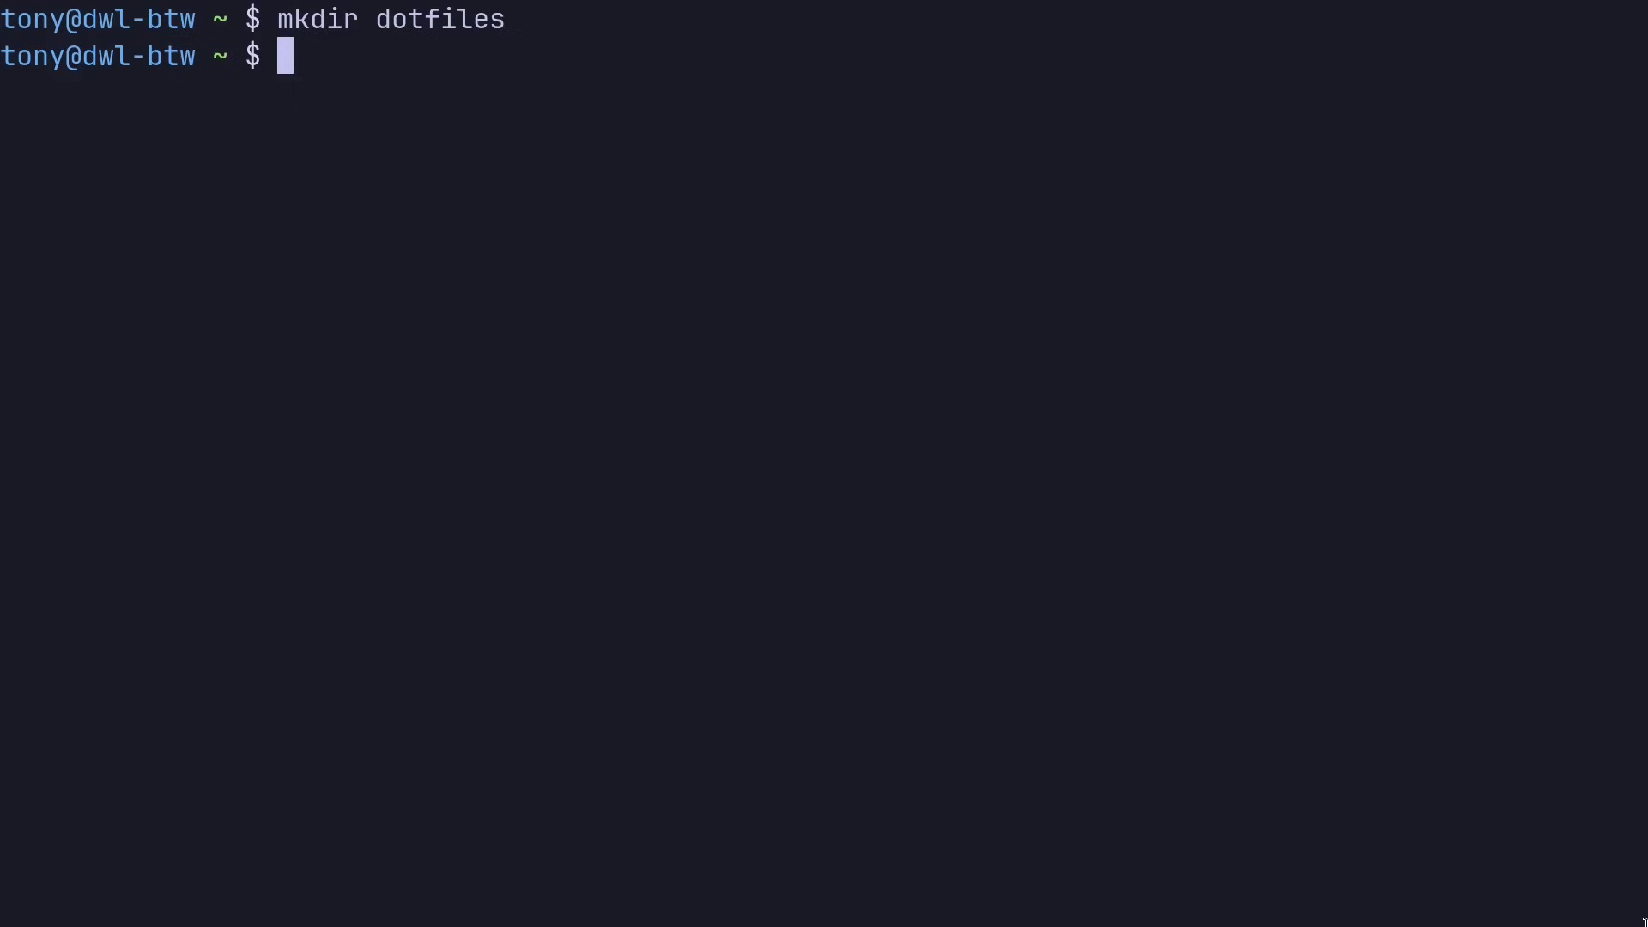
{"action": "type", "text": "cd dotfiles"}
{"action": "key", "text": "Return"}
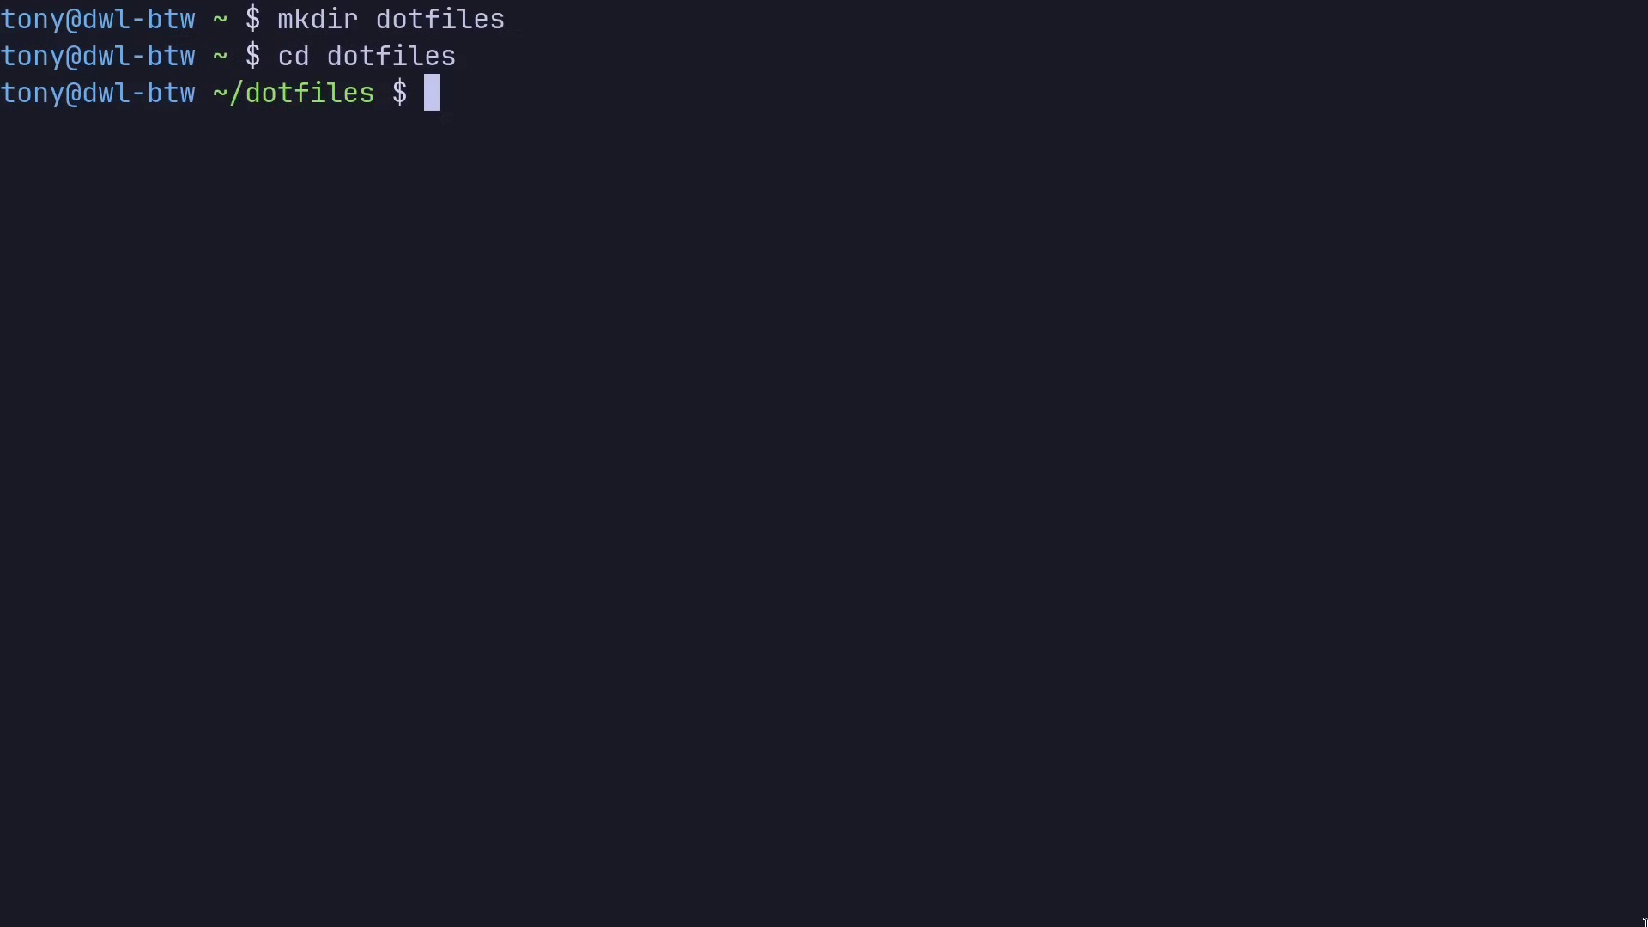
- Clone the dwl repository from Codeberg and slstatus from git.suckless.org
{"action": "type", "text": "git clone https://codeberg.org/dwl/"}
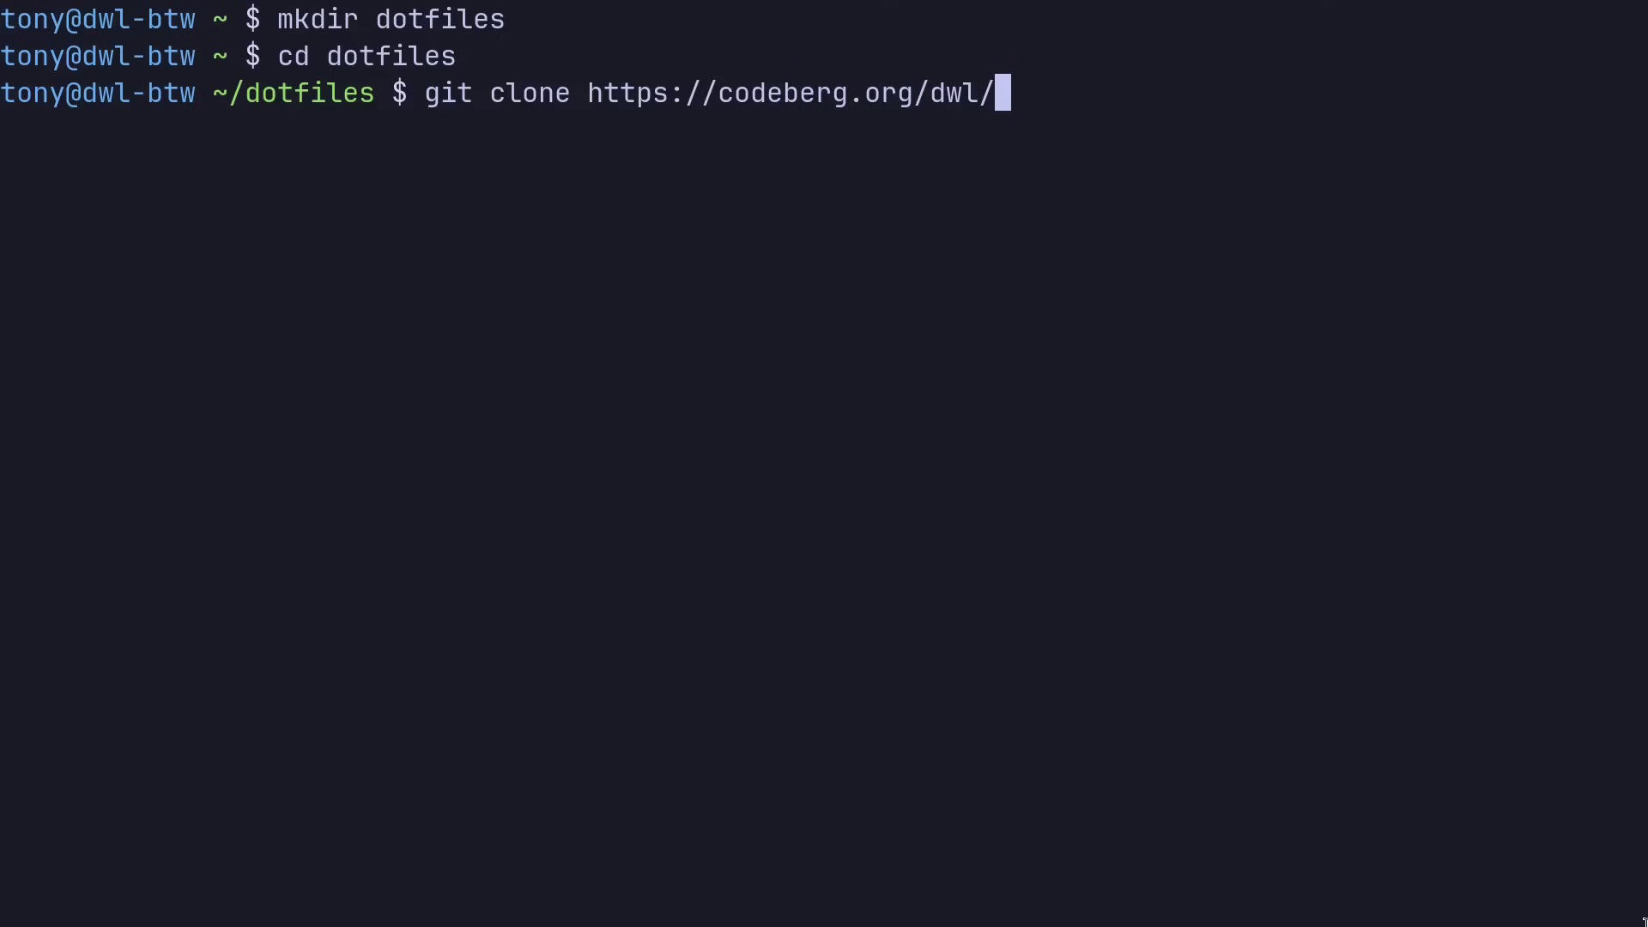
{"action": "type", "text": "dwl.git"}
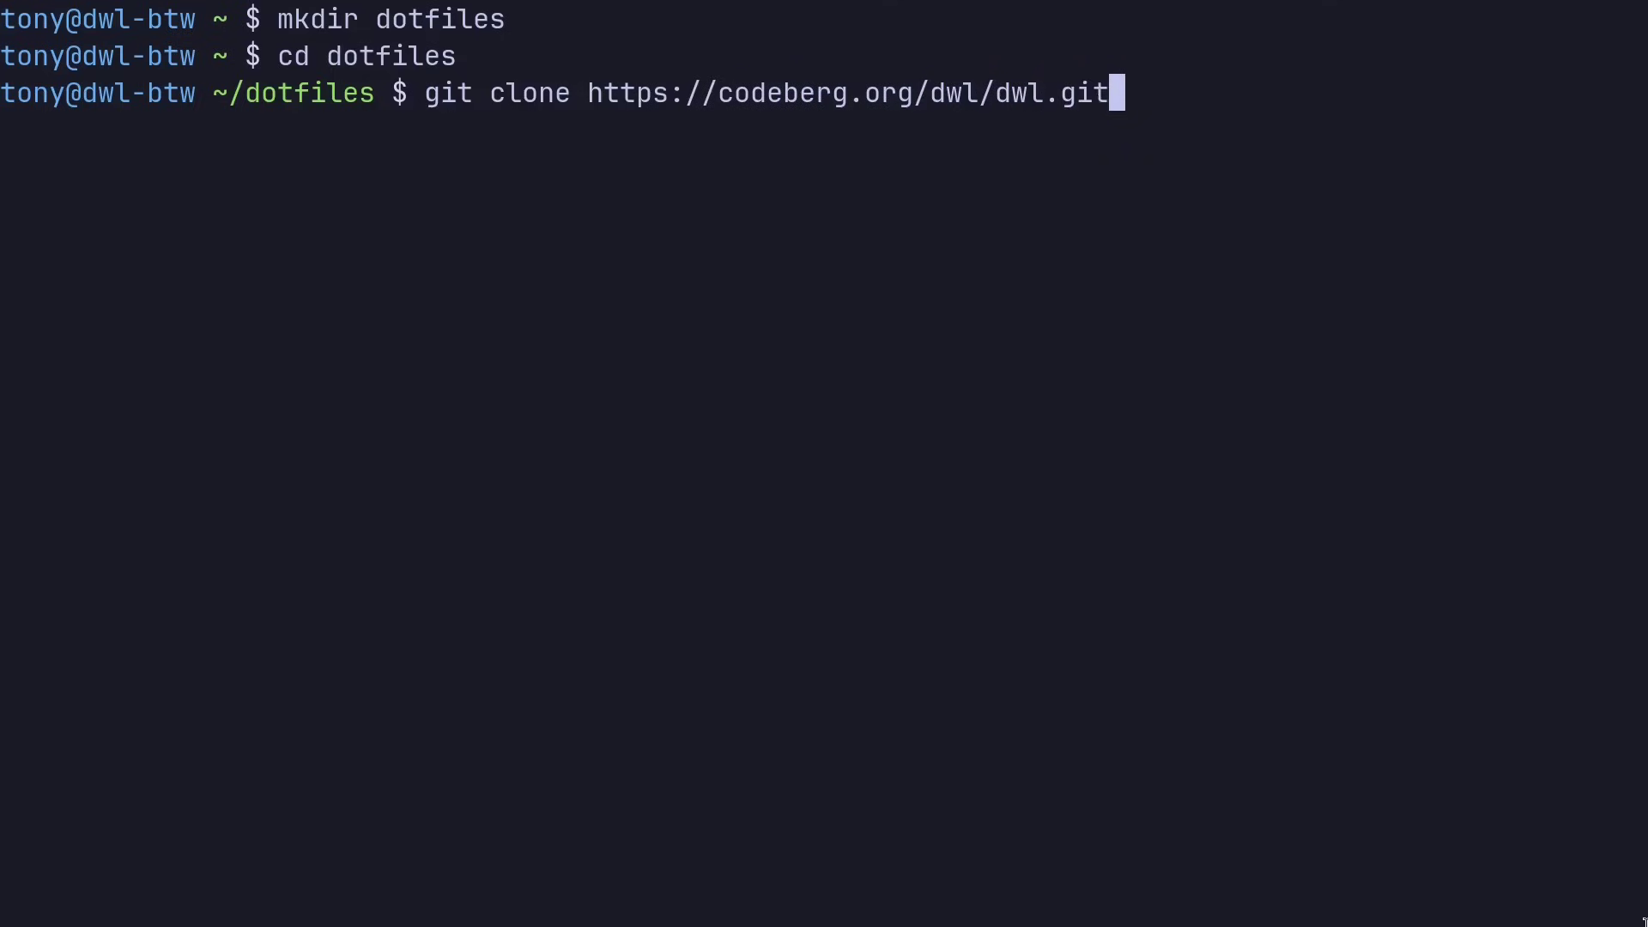
{"action": "key", "text": "Return"}
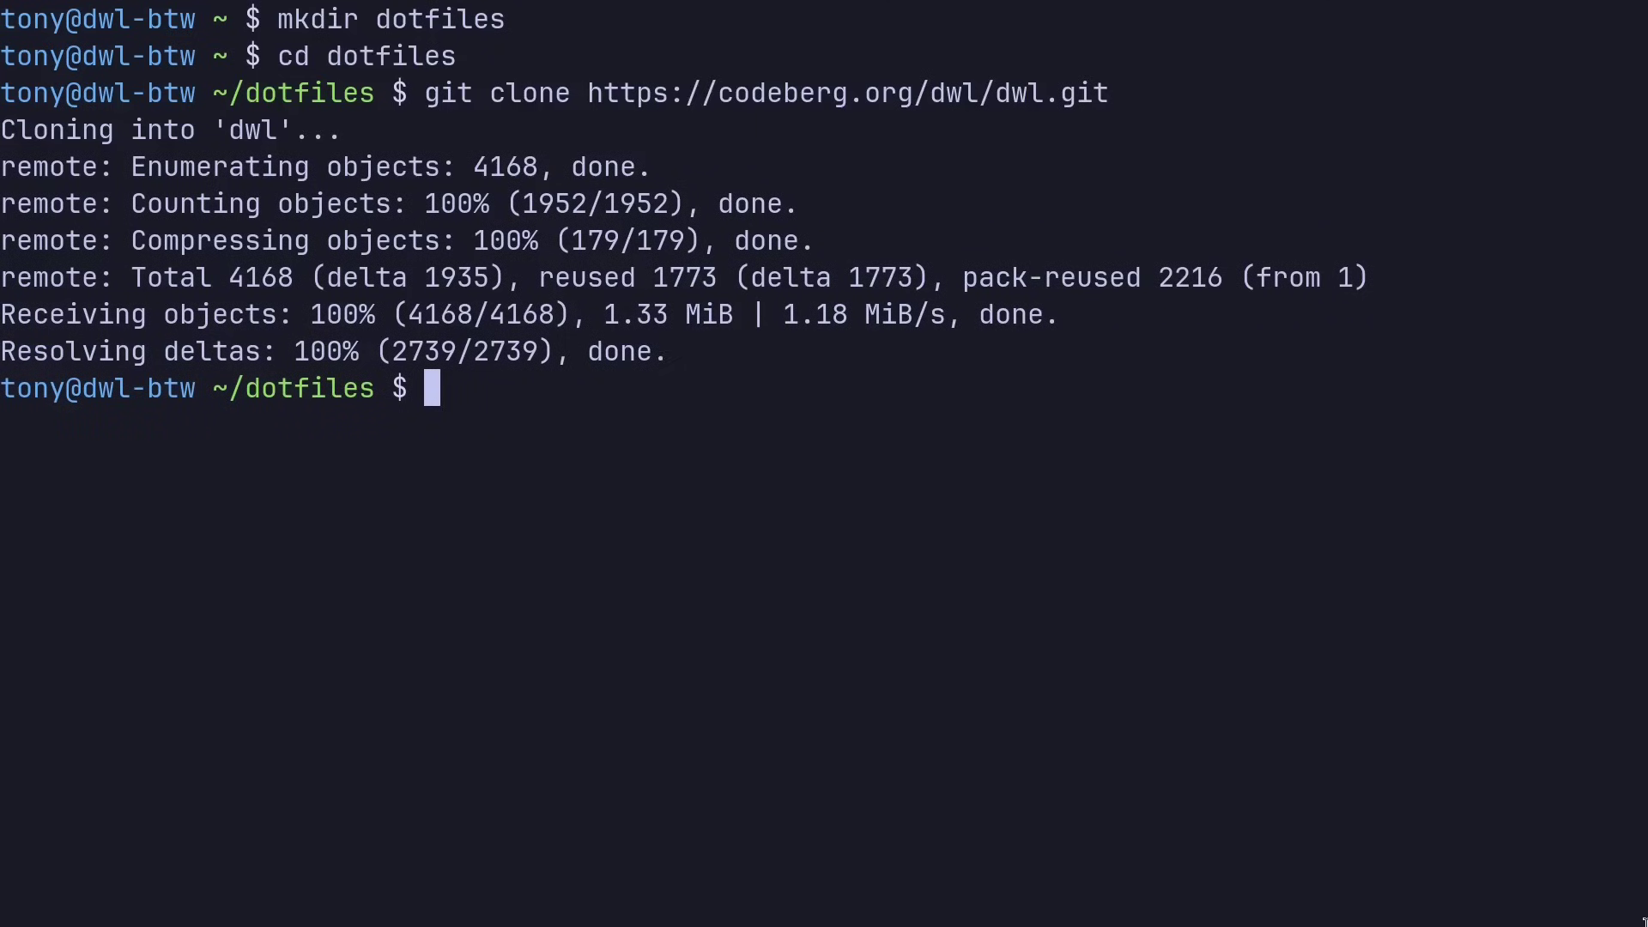
{"action": "type", "text": "clear"}
{"action": "key", "text": "Return"}
{"action": "type", "text": "git clo"}
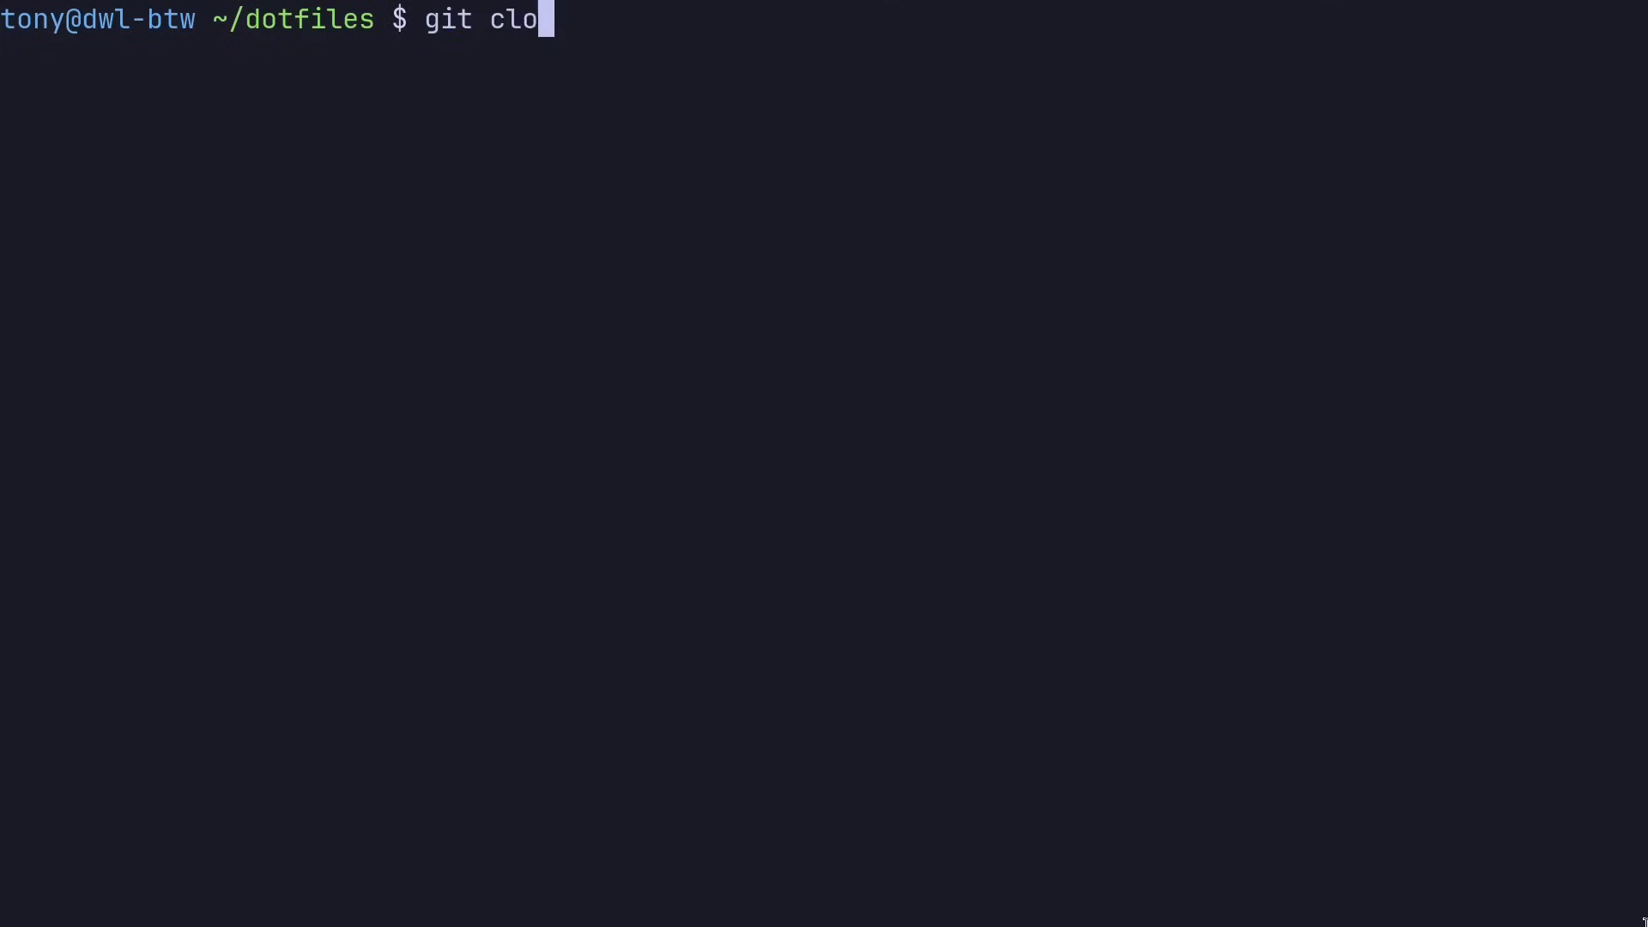
{"action": "type", "text": "ne https://"}
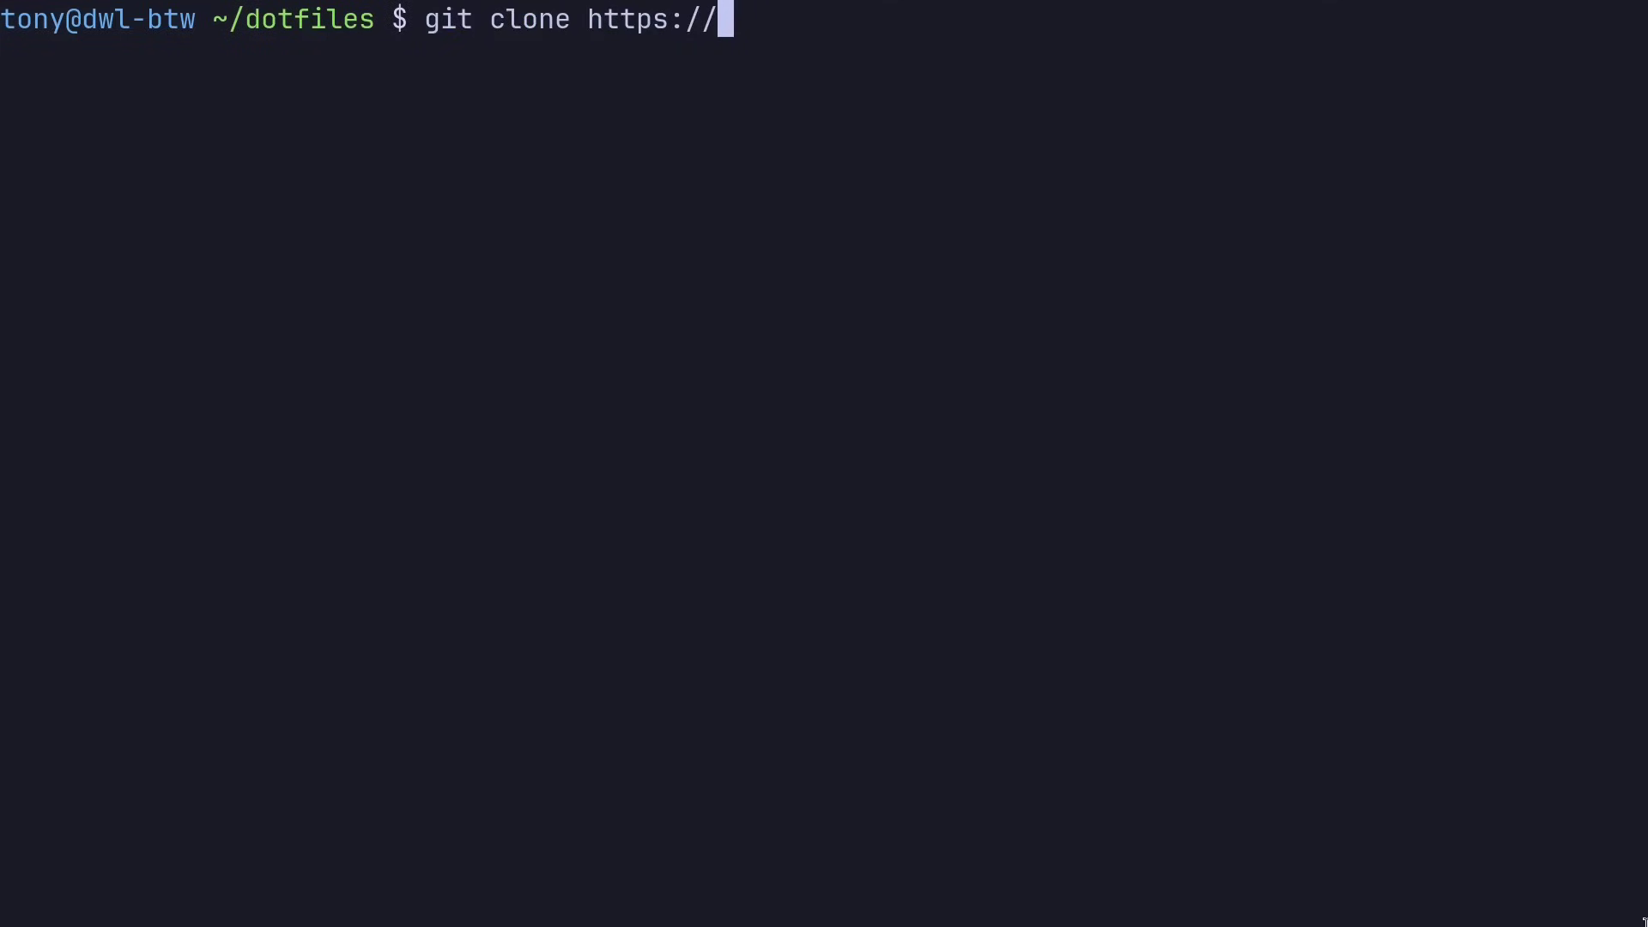
{"action": "type", "text": "git.suck"}
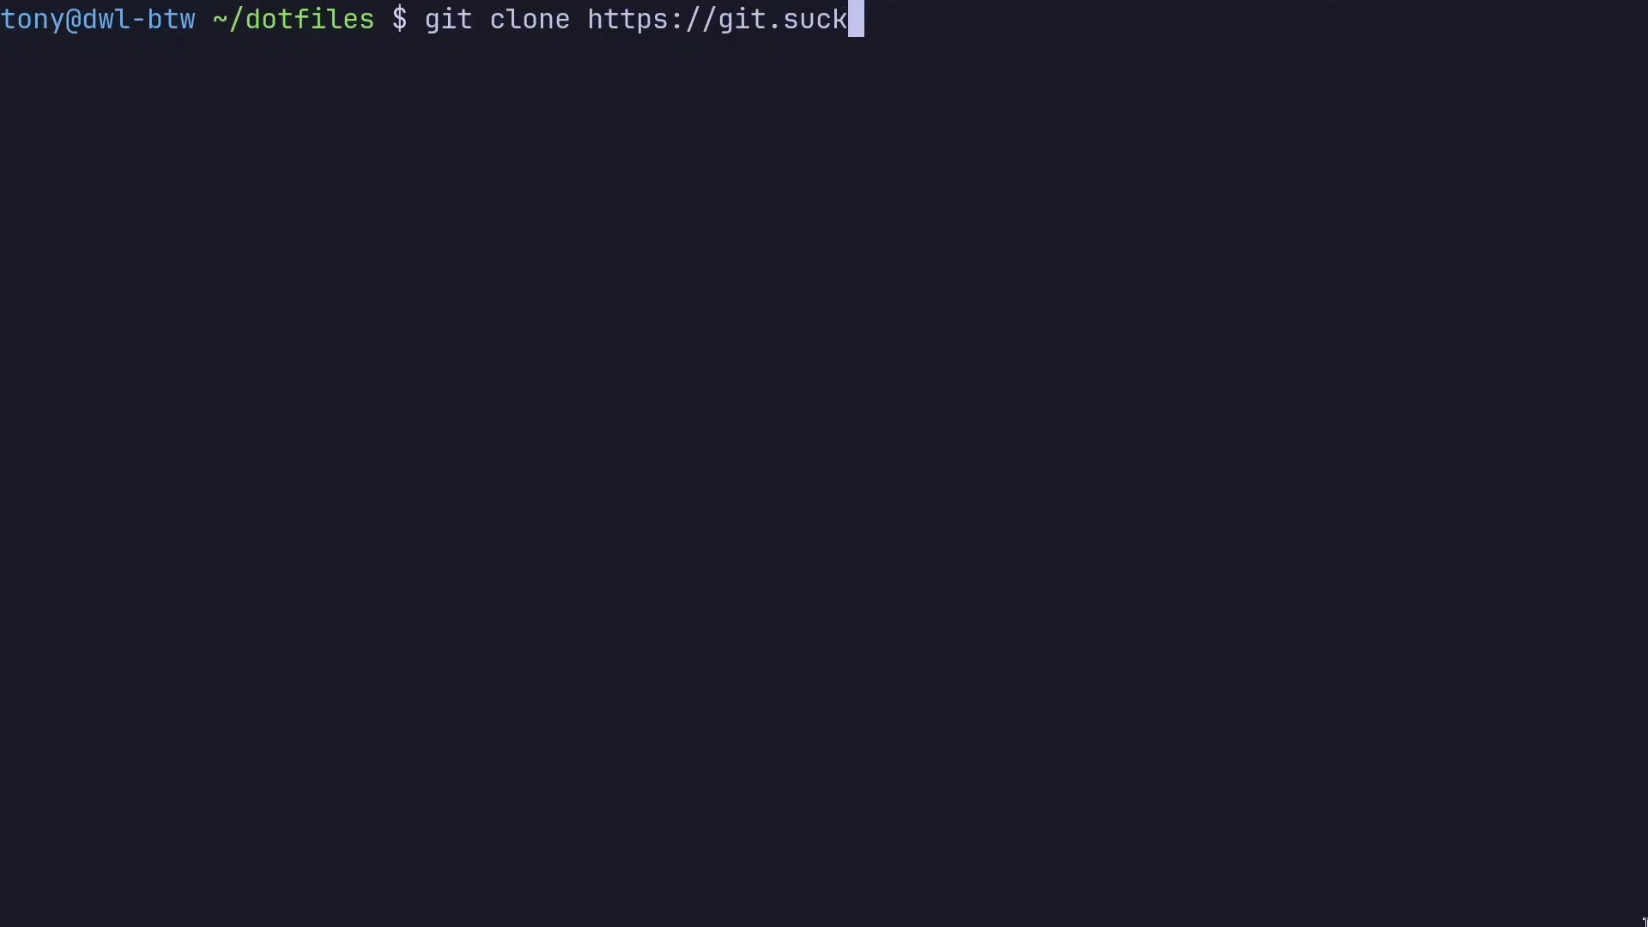
{"action": "type", "text": "less.org/slstatus"}
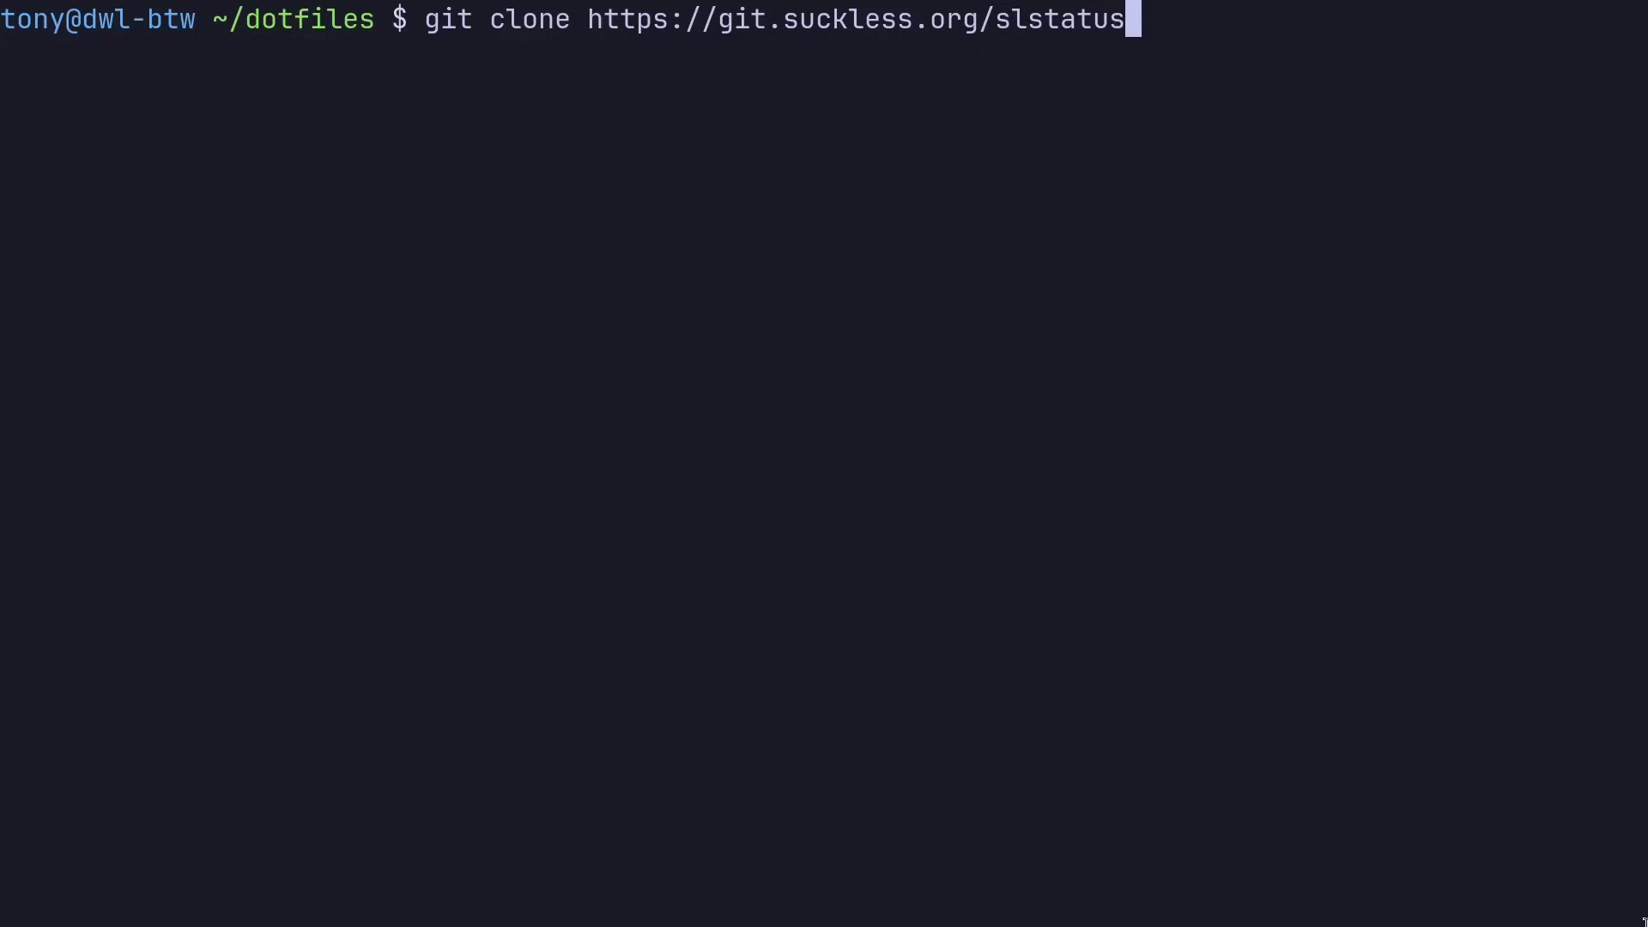
{"action": "key", "text": "Return"}
- Clear the screen and list the dotfiles folder contents with ls -la
{"action": "type", "text": "clear"}
{"action": "key", "text": "Return"}
{"action": "type", "text": "ls"}
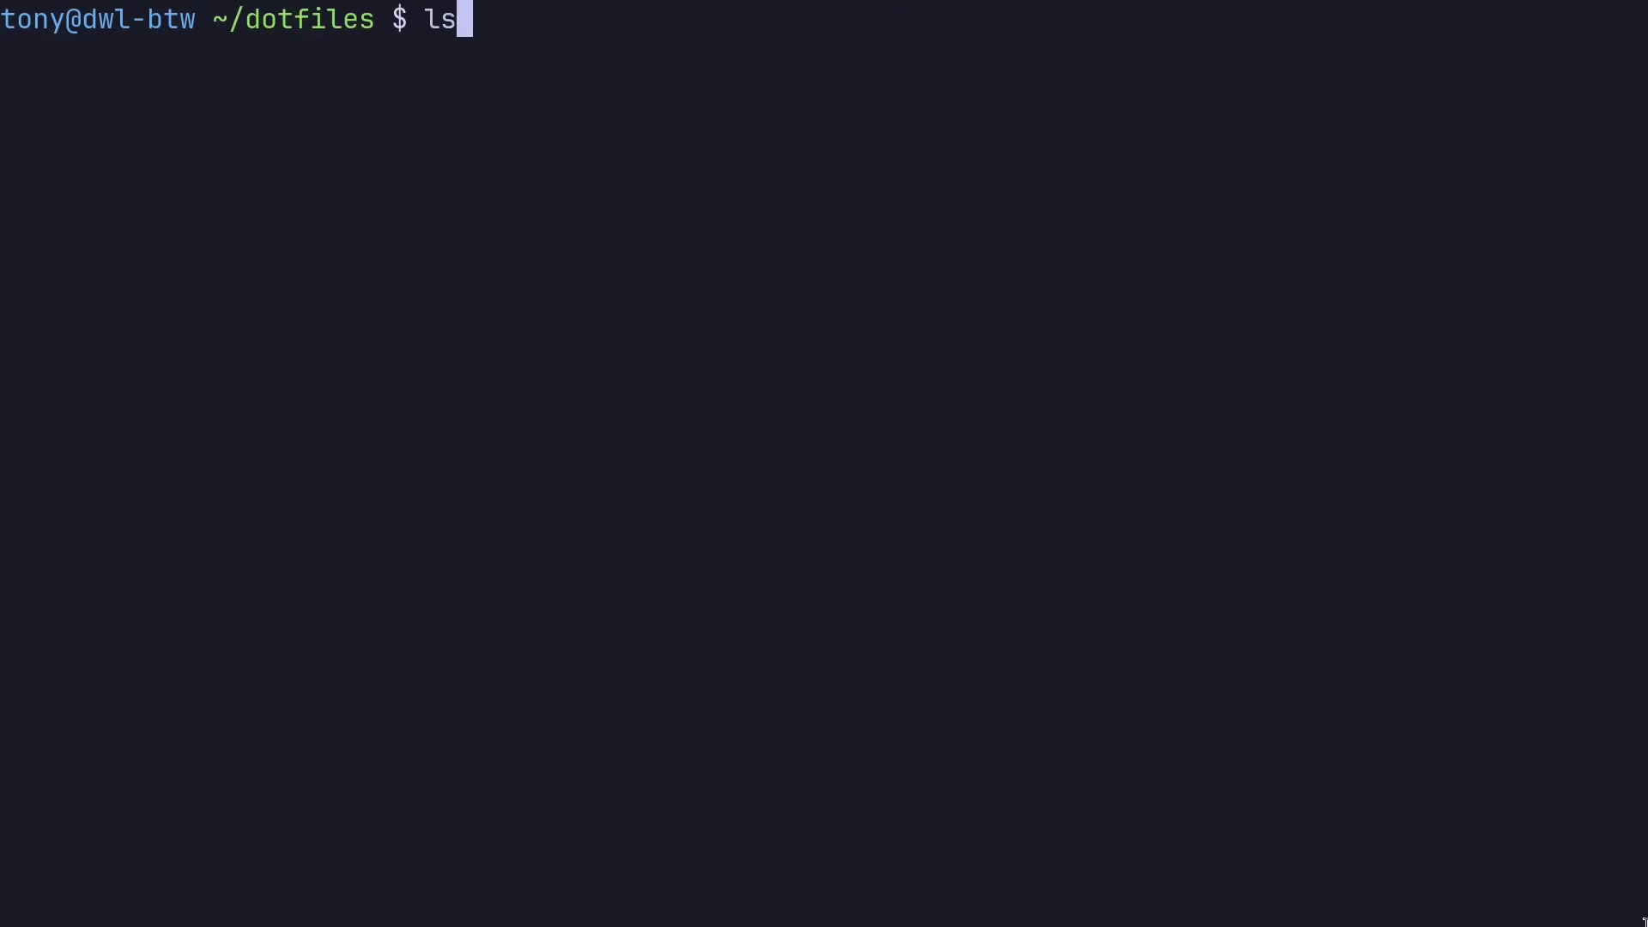
{"action": "type", "text": " -la"}
{"action": "key", "text": "Return"}
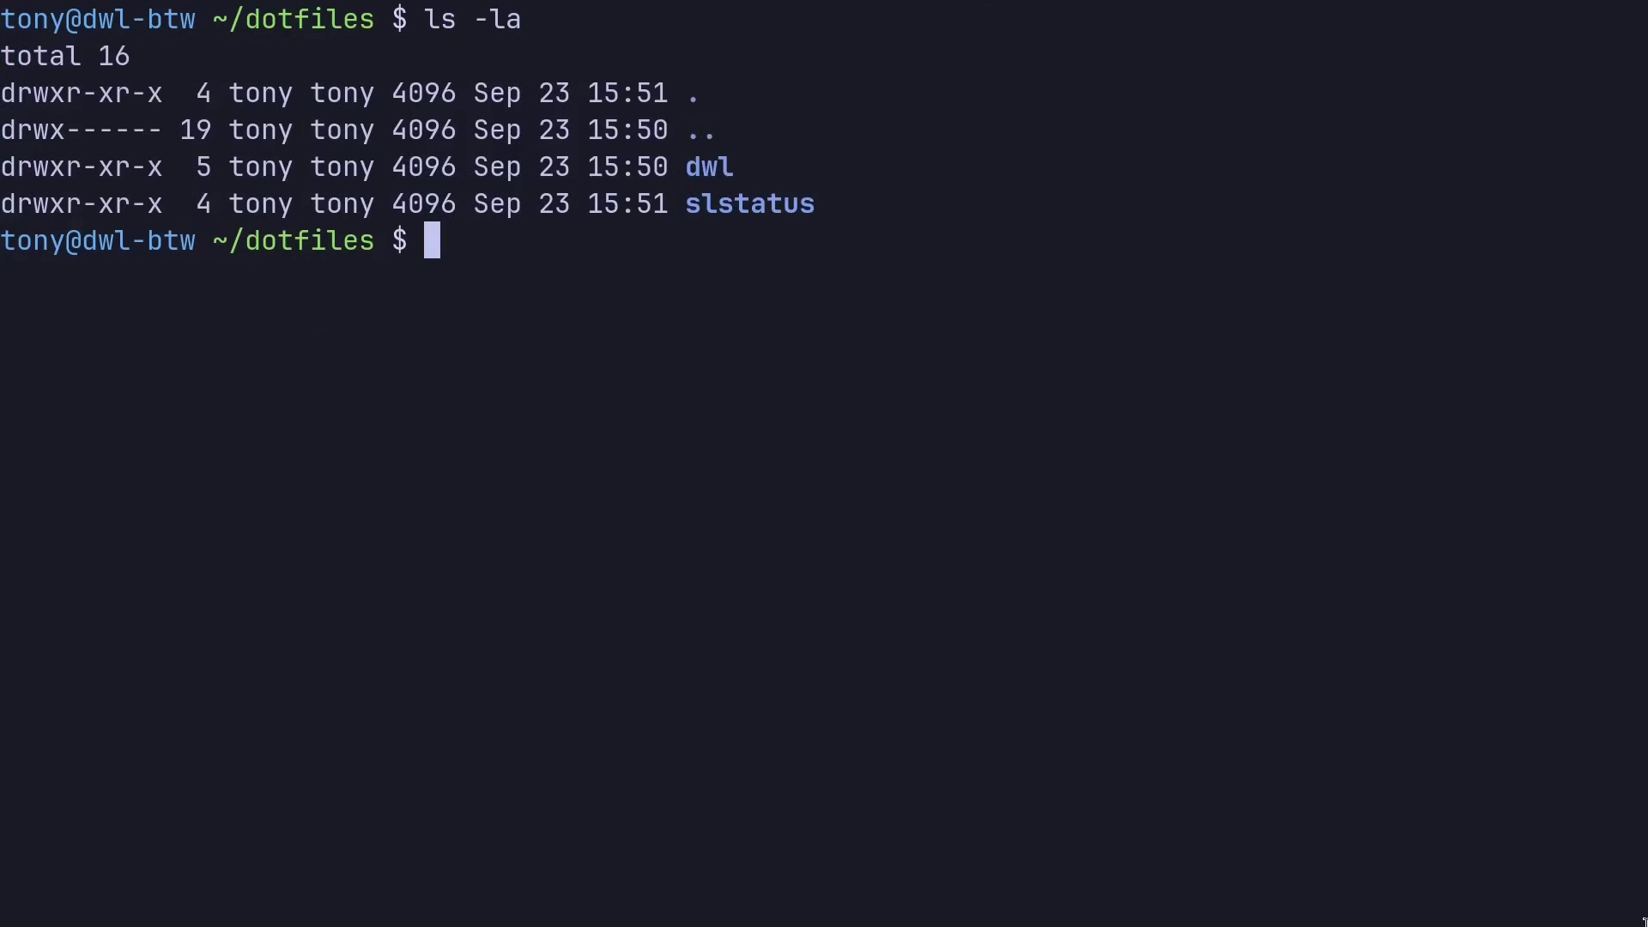
- Move into the dwl folder, list its files and start vim on config.def.h
{"action": "type", "text": "clear"}
{"action": "key", "text": "Return"}
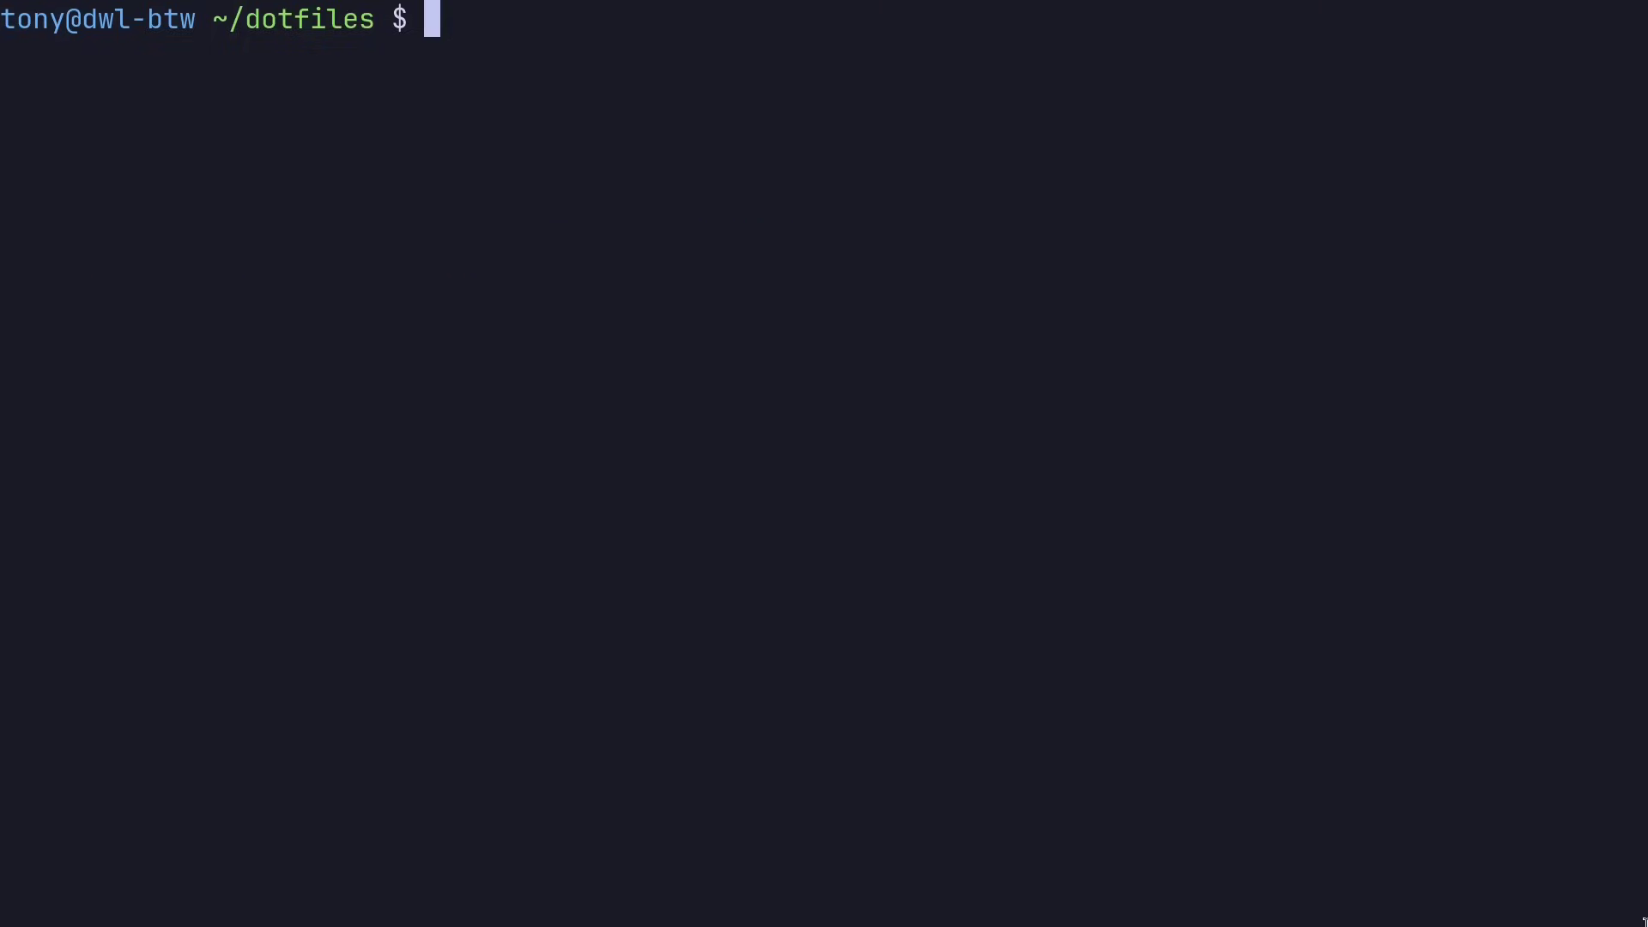
{"action": "type", "text": "cd dwl"}
{"action": "key", "text": "Return"}
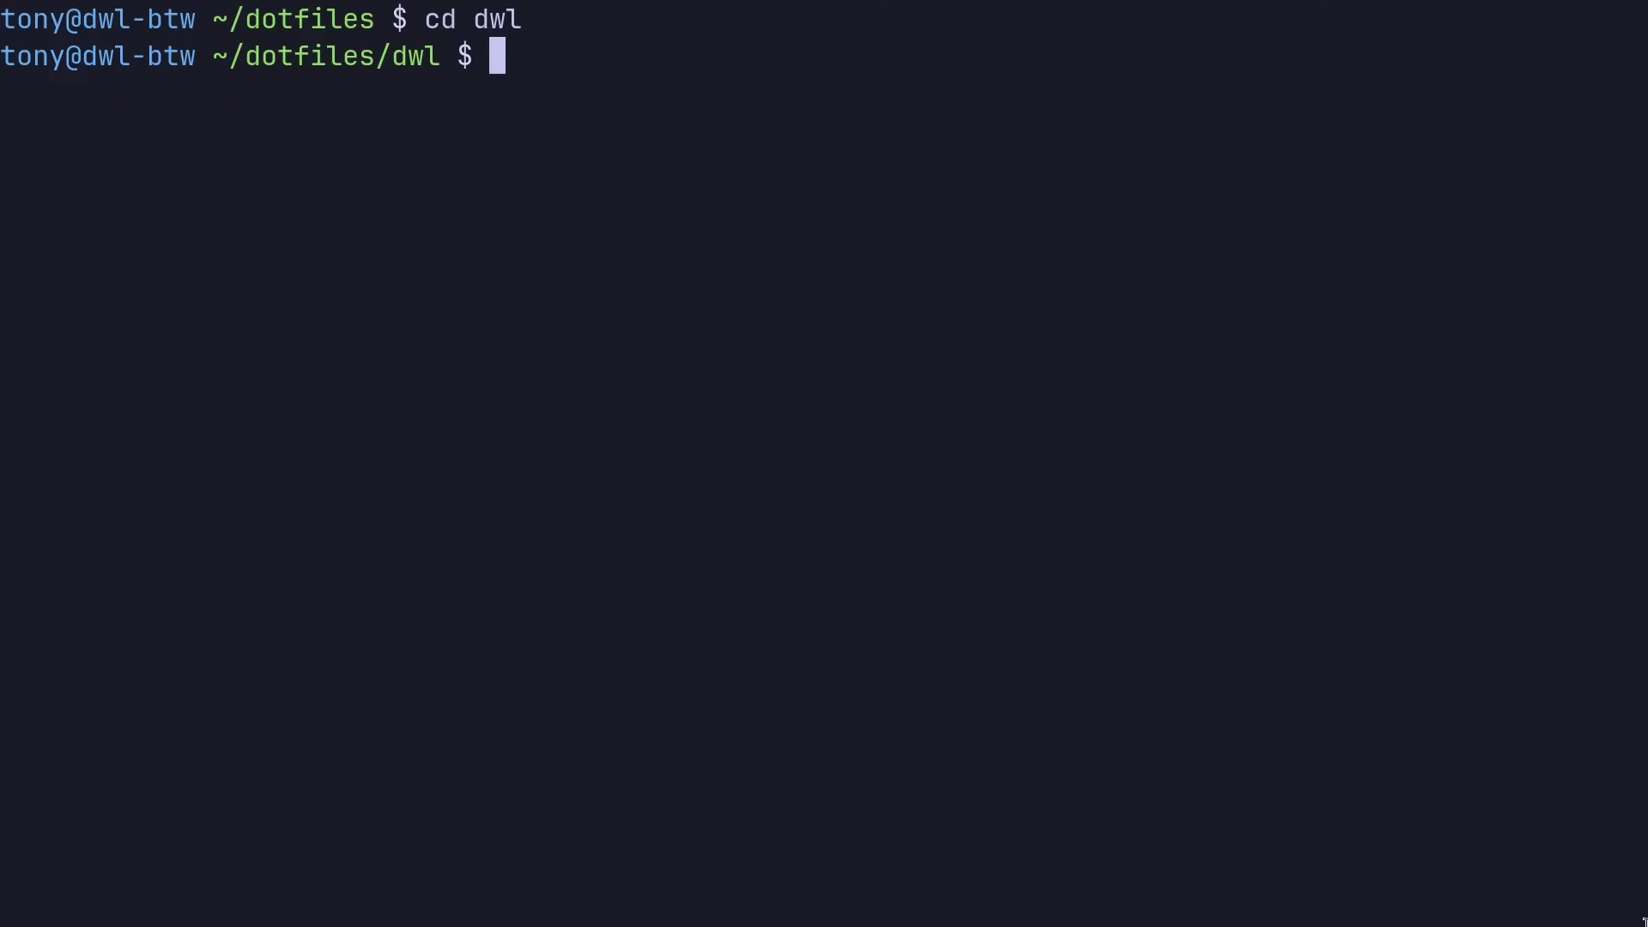
{"action": "type", "text": "ls -la"}
{"action": "key", "text": "Return"}
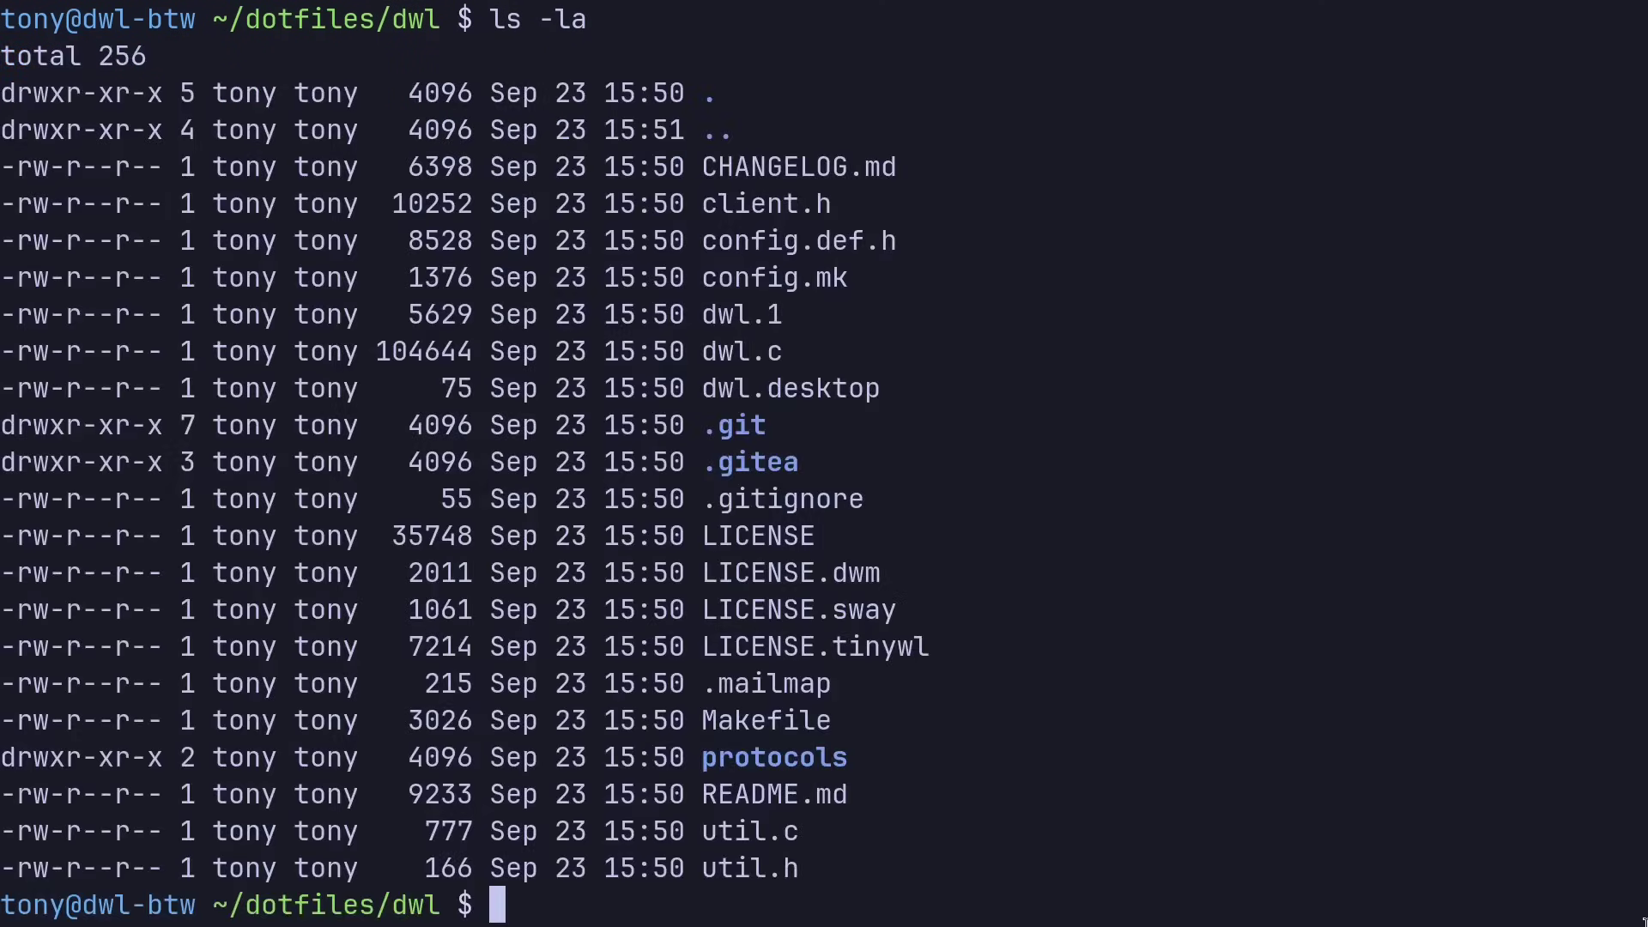
{"action": "type", "text": "vim config.d"}
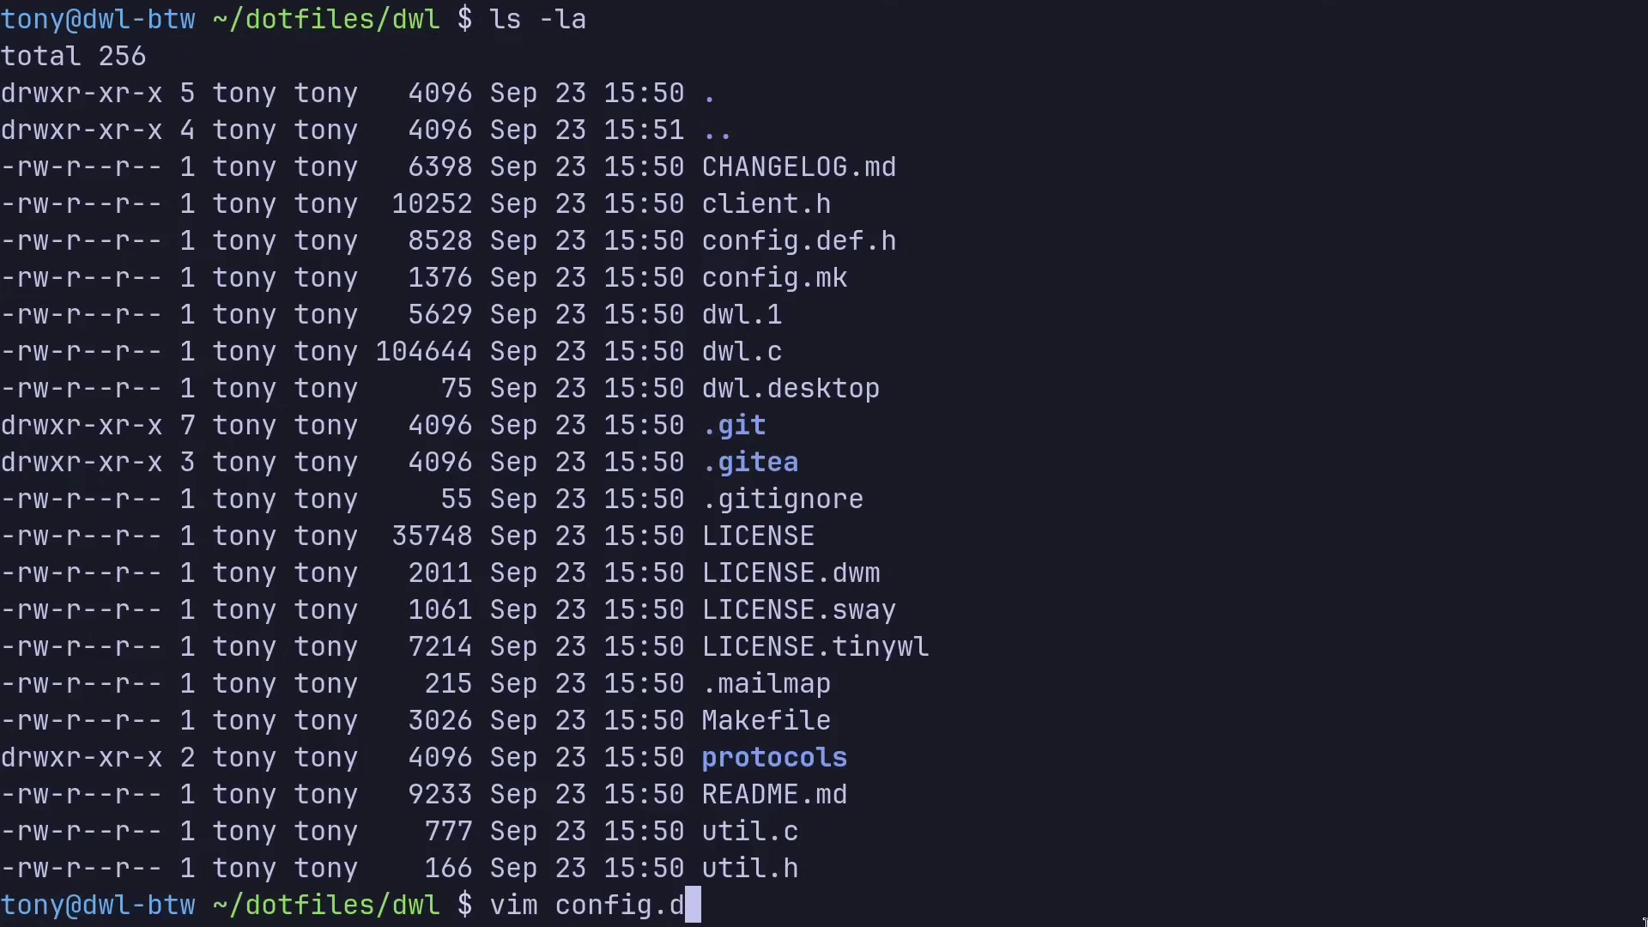
{"action": "key", "text": "Tab"}
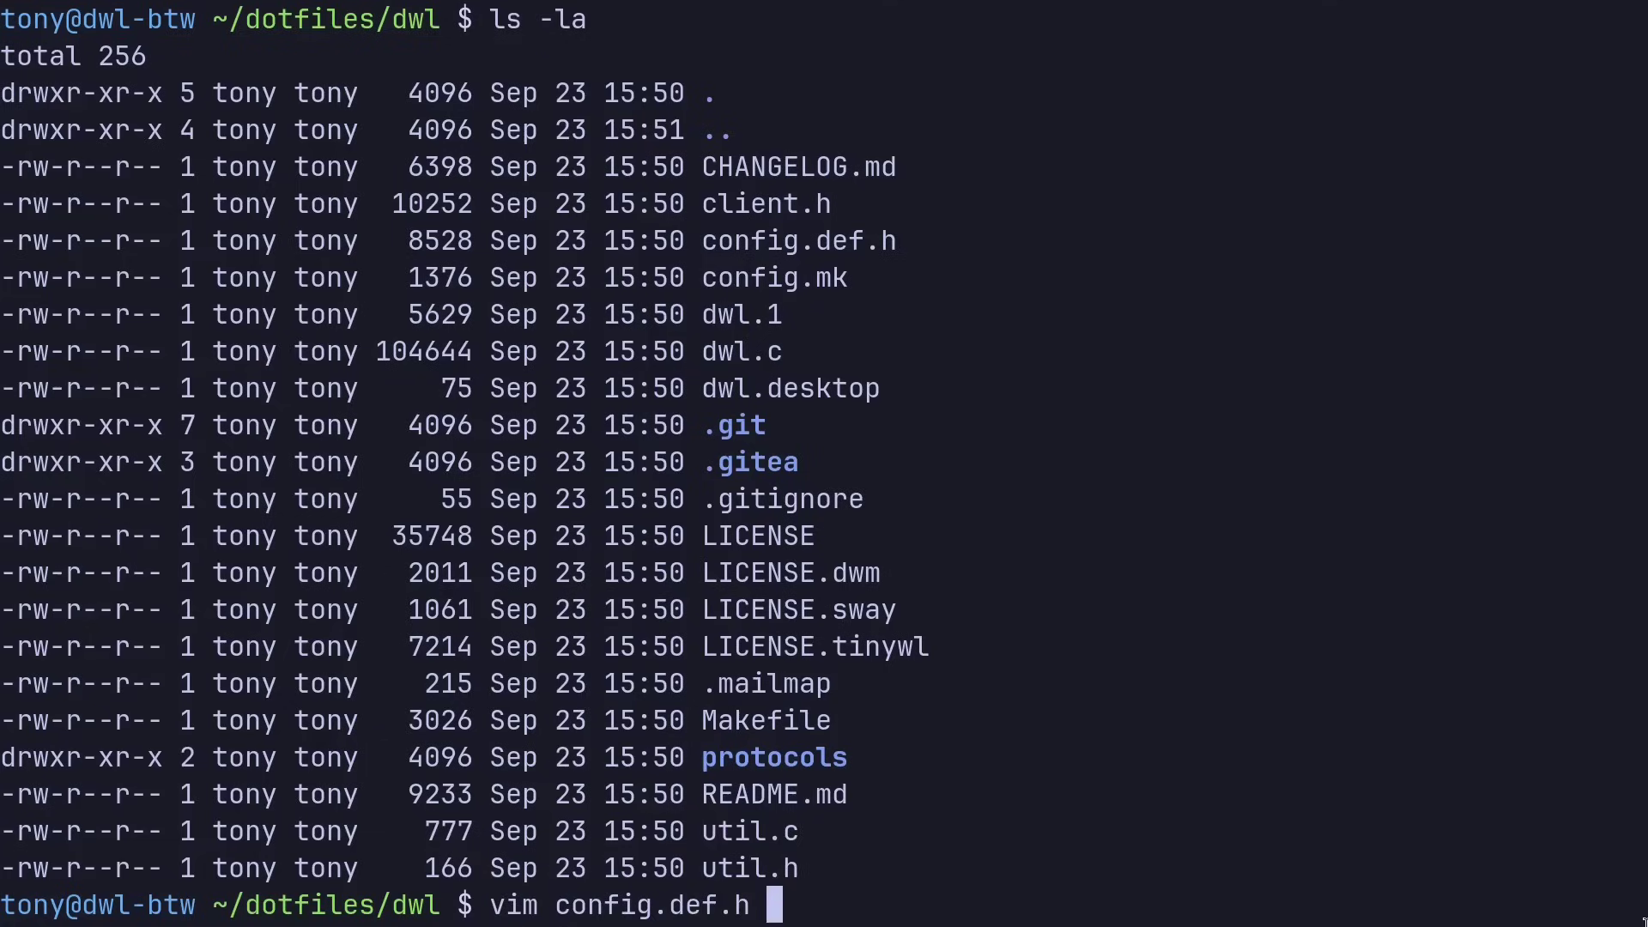
- Change MODKEY on line 110 from WLR_MODIFIER_ALT to WLR_MODIFIER_LOGO and save config.def.h
{"action": "key", "text": "Return"}
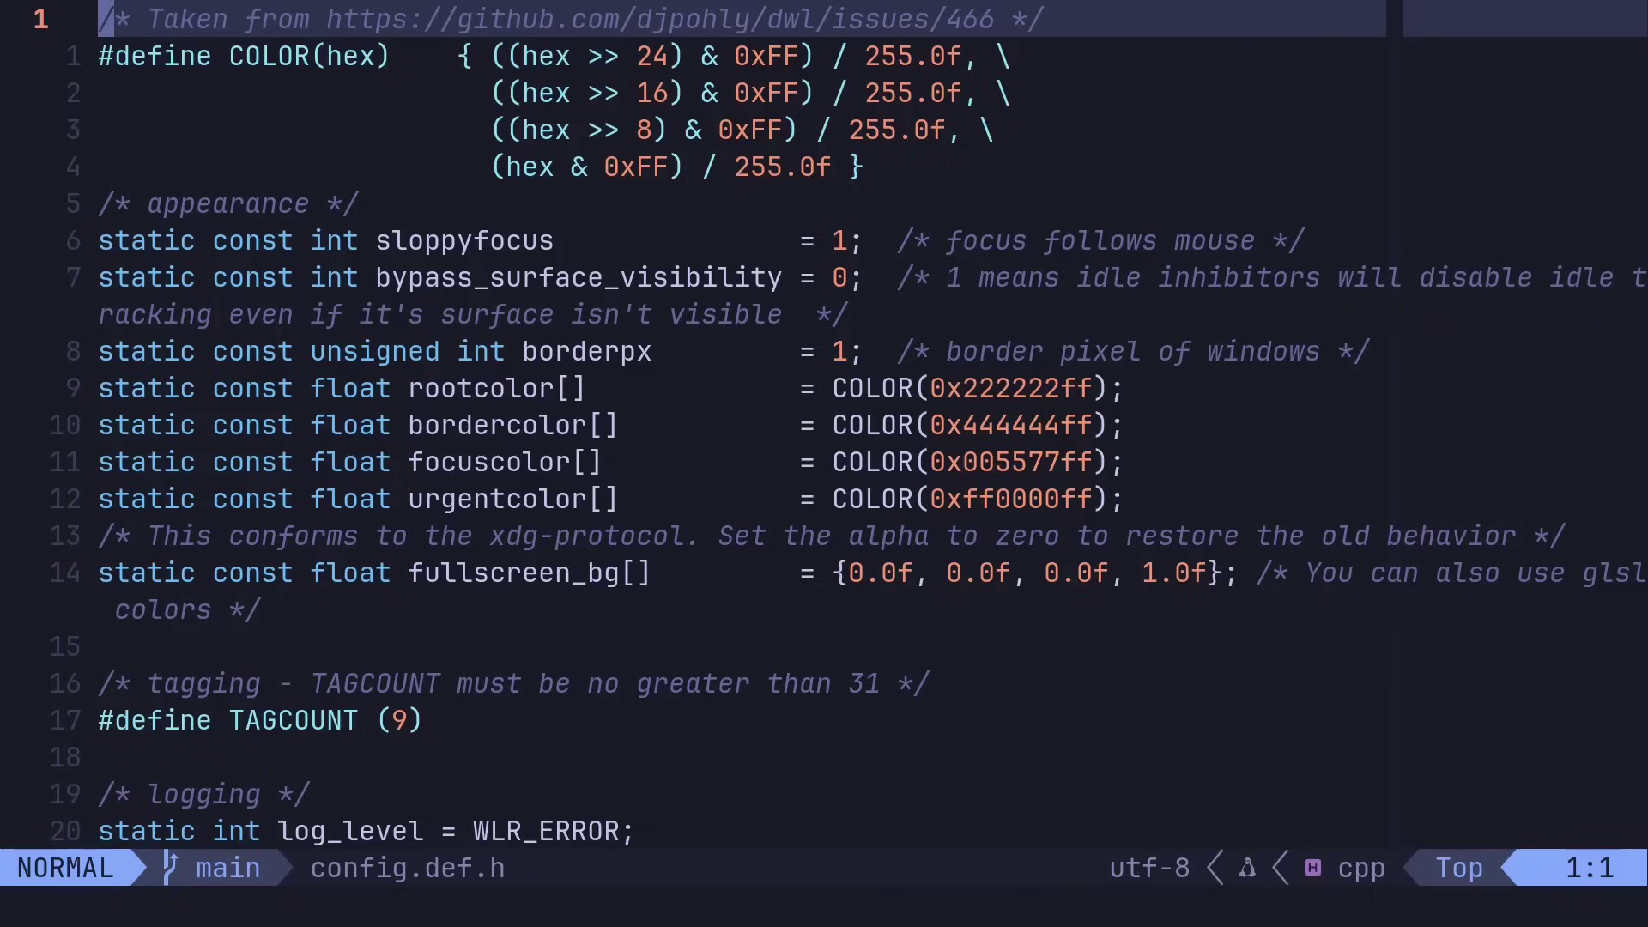
{"action": "key", "text": "1"}
{"action": "key", "text": "1"}
{"action": "key", "text": "0"}
{"action": "key", "text": "G"}
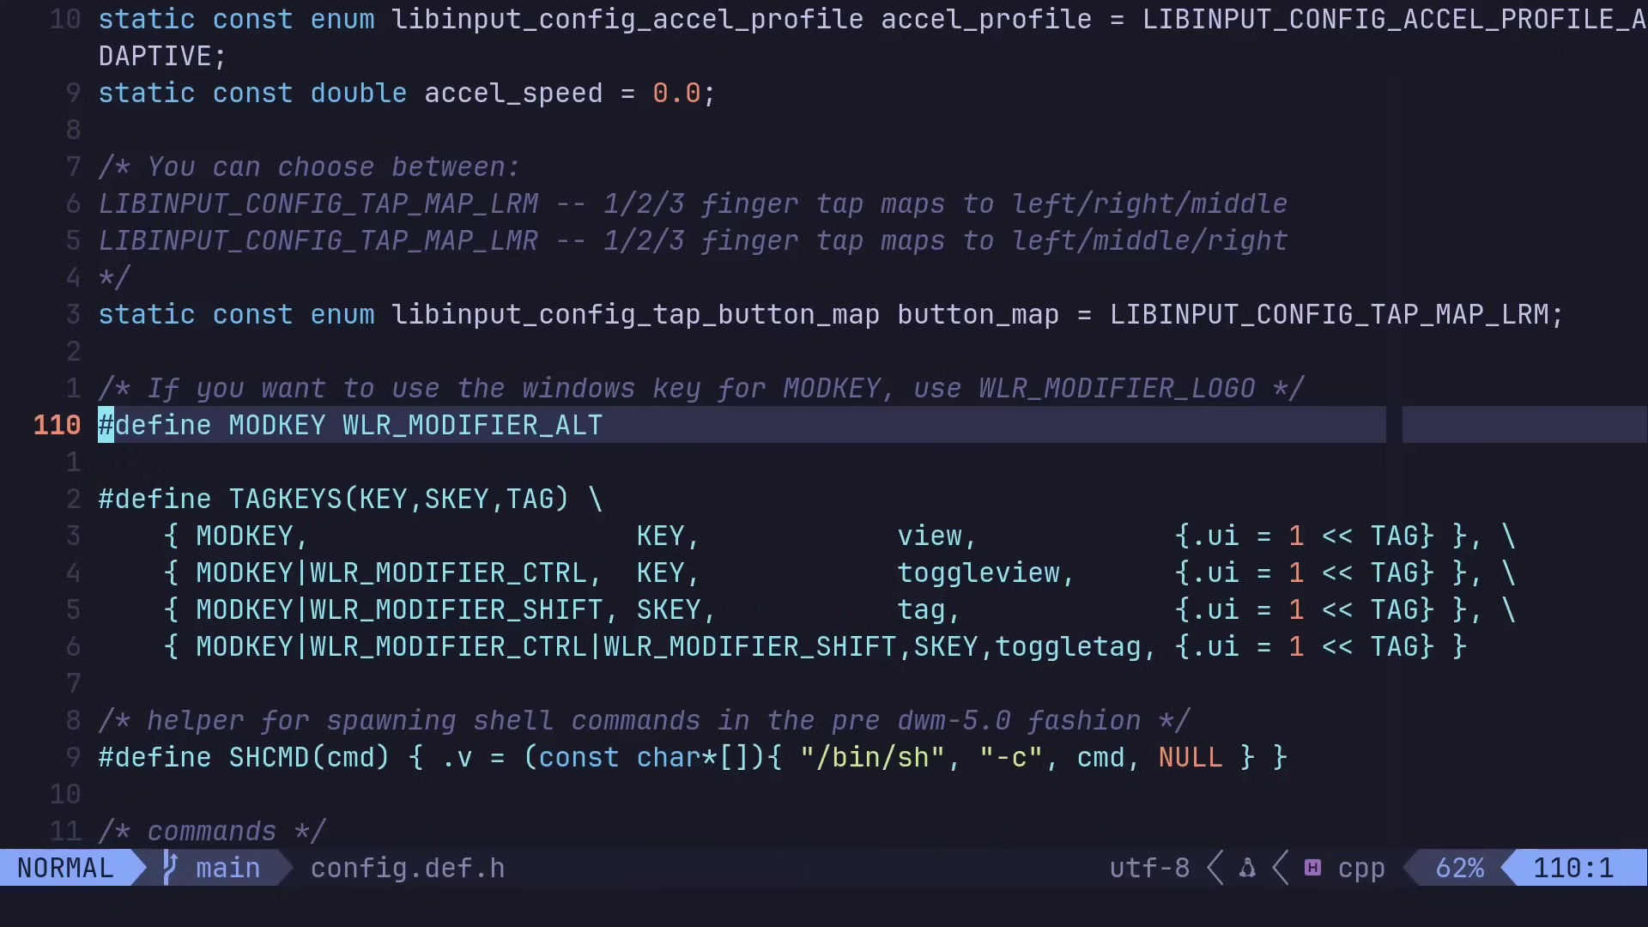
{"action": "key", "text": "w"}
{"action": "key", "text": "w"}
{"action": "key", "text": "w"}
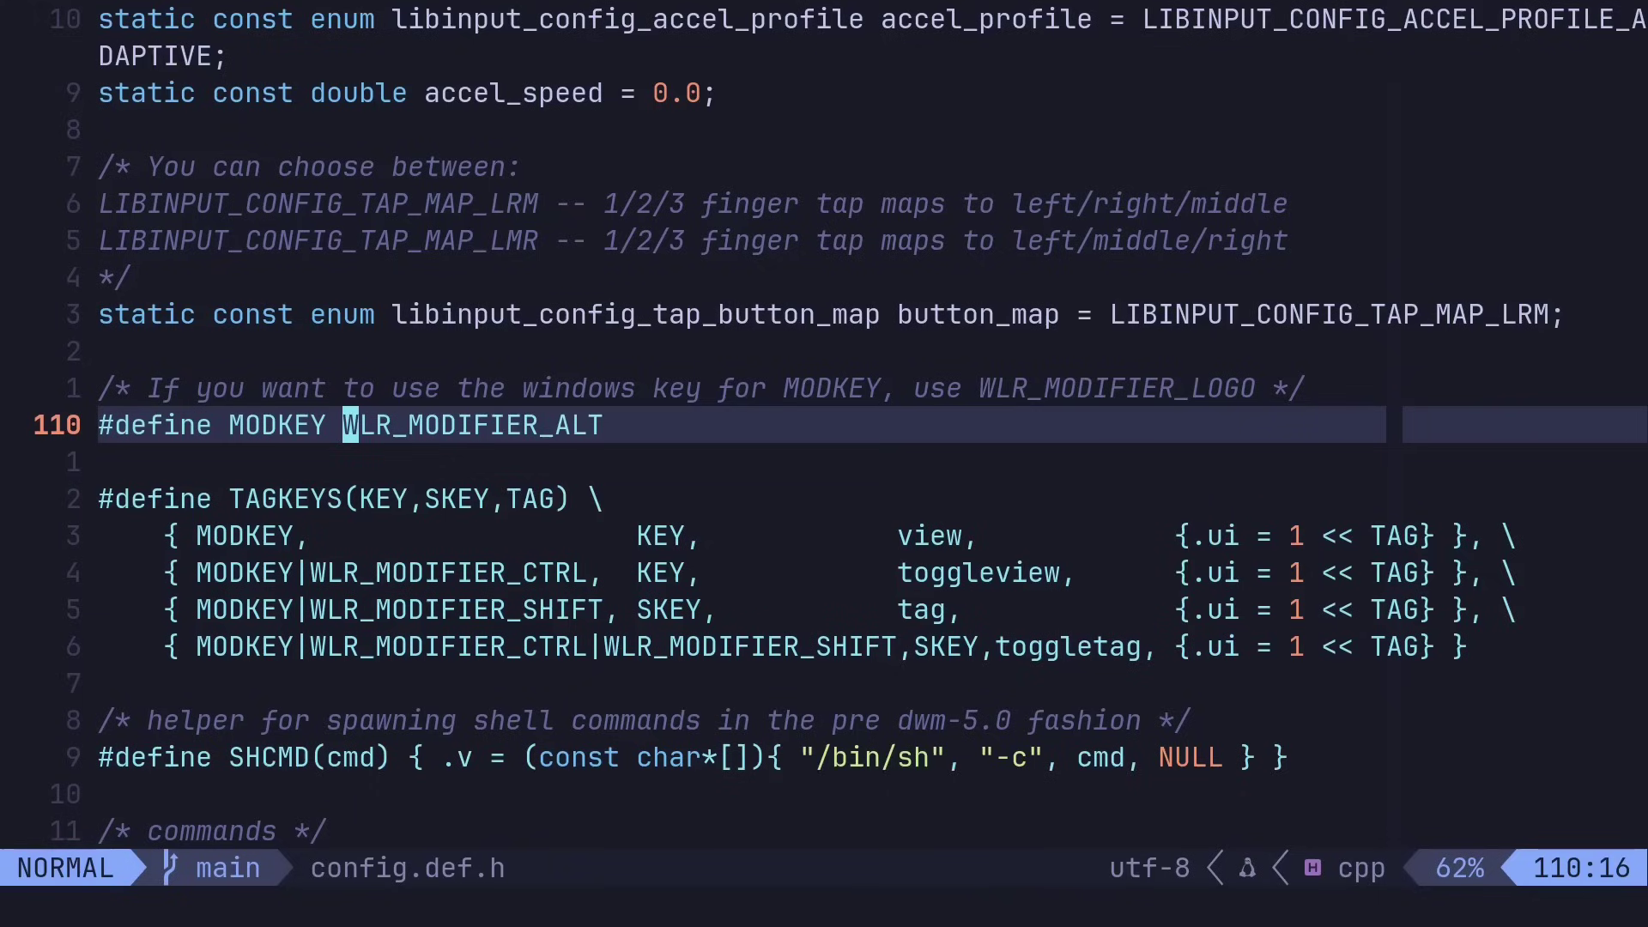
{"action": "key", "text": "f"}
{"action": "key", "text": "shift+a"}
{"action": "type", "text": "cwLOGO"}
{"action": "key", "text": "Escape"}
{"action": "type", "text": ":w"}
{"action": "key", "text": "Return"}
- Move up to the empty line 62 near the keyboard settings
{"action": "key", "text": "j"}
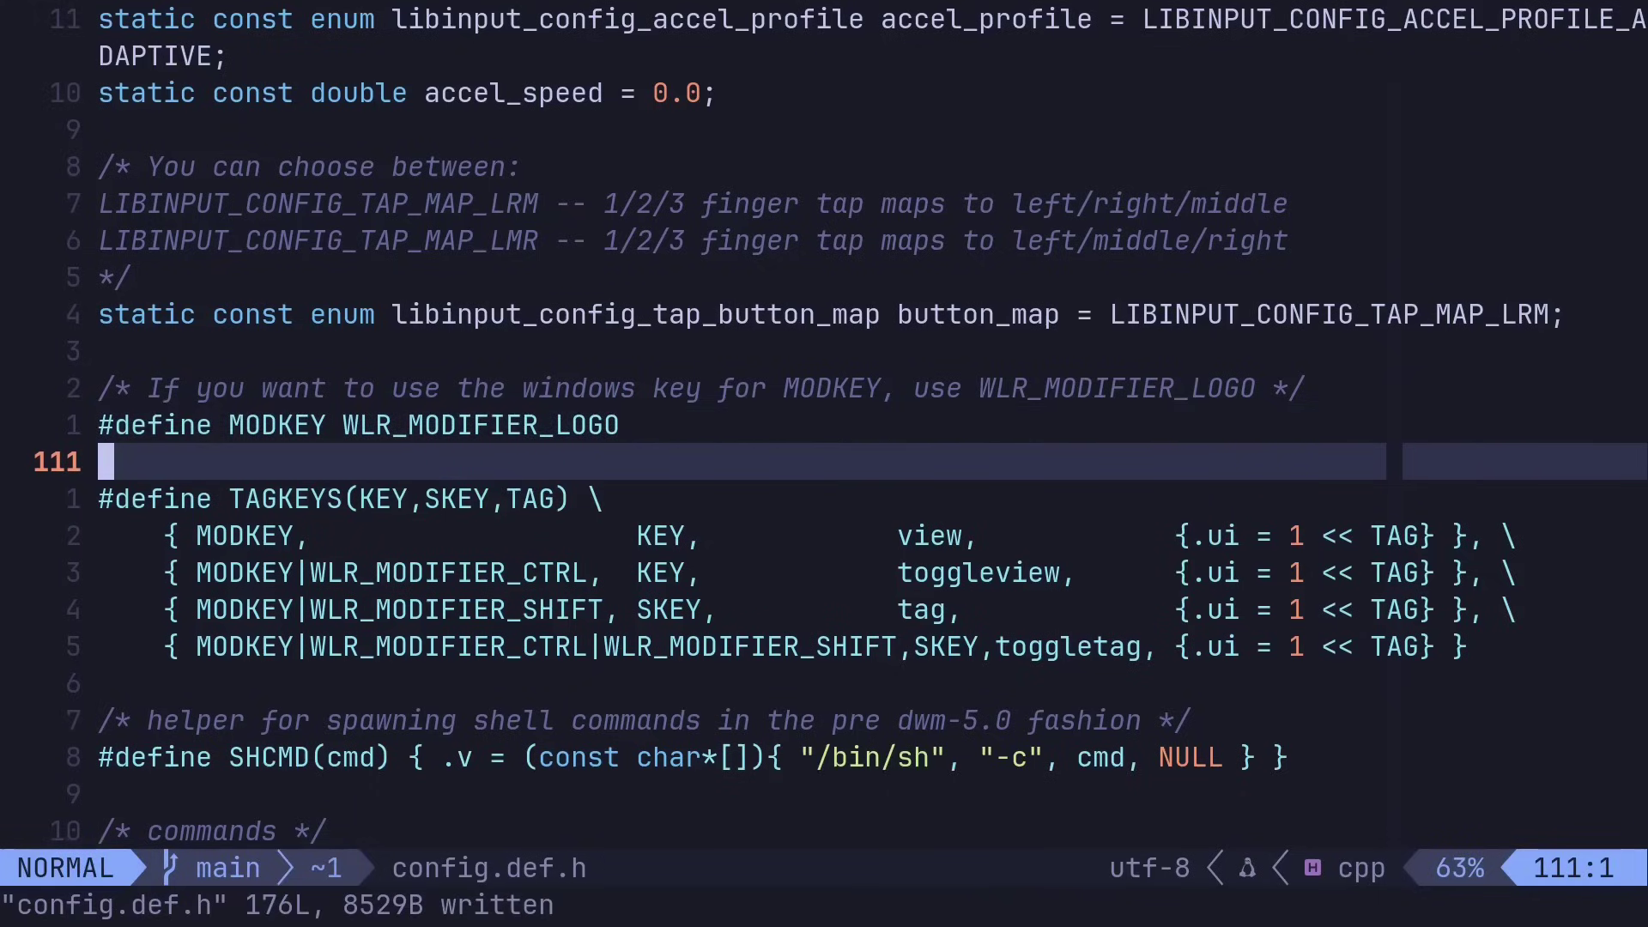
{"action": "key", "text": "4"}
{"action": "key", "text": "9"}
{"action": "key", "text": "k"}
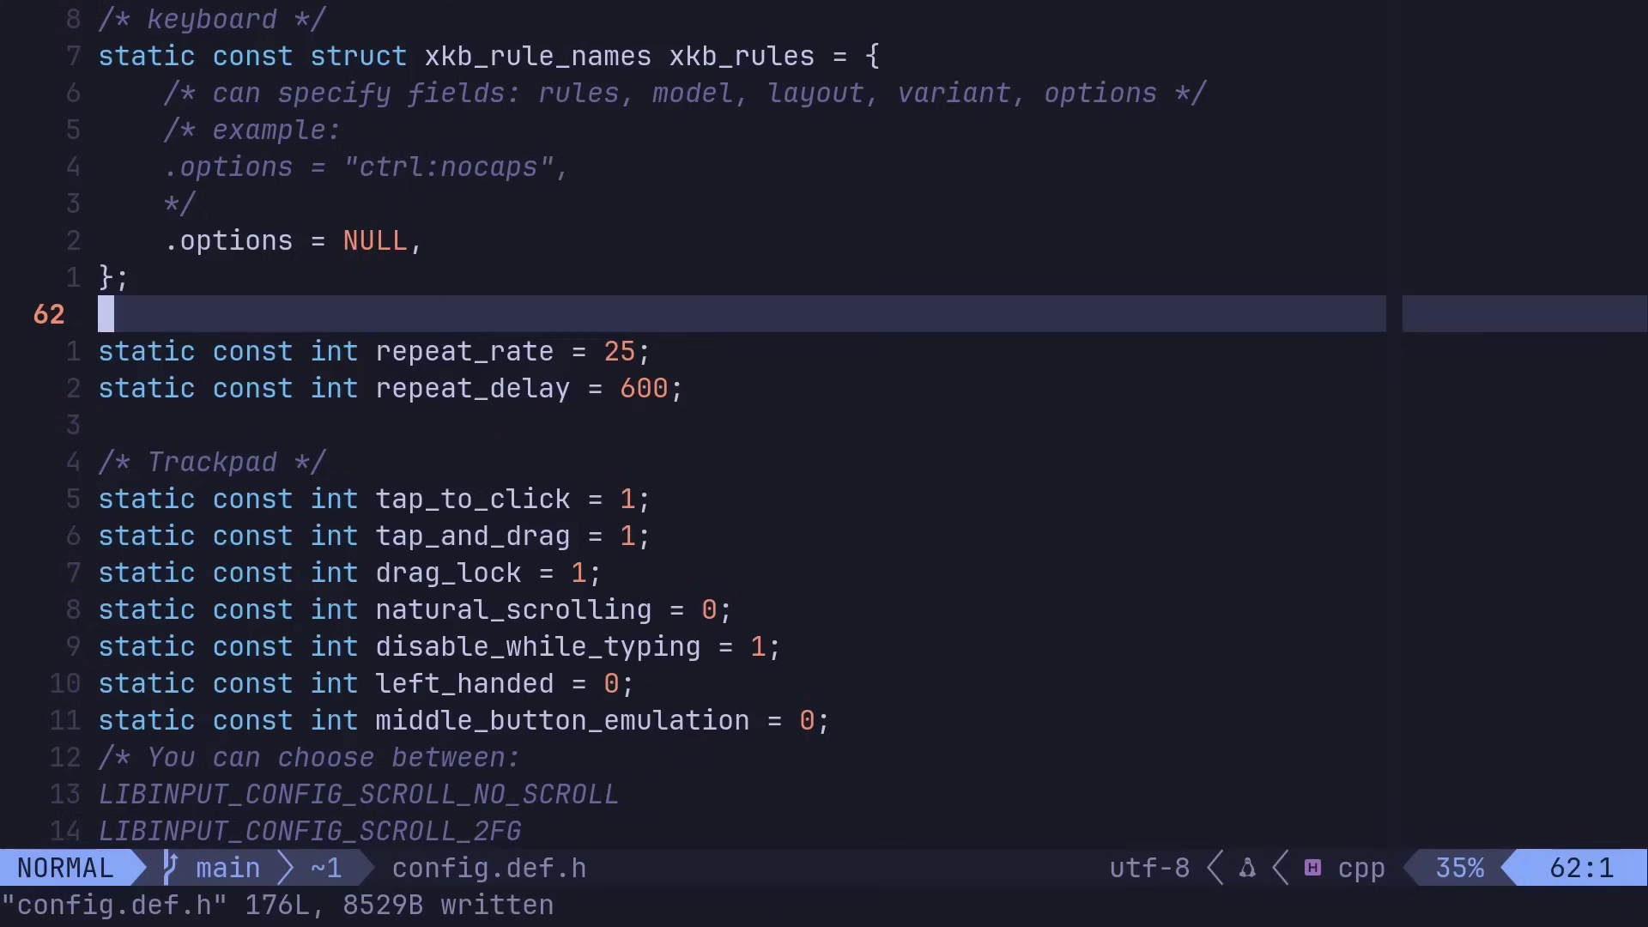
- Set repeat_delay from 600 to 200 and repeat_rate from 25 to 35, then save
{"action": "left_click", "coordinate": [611, 351]}
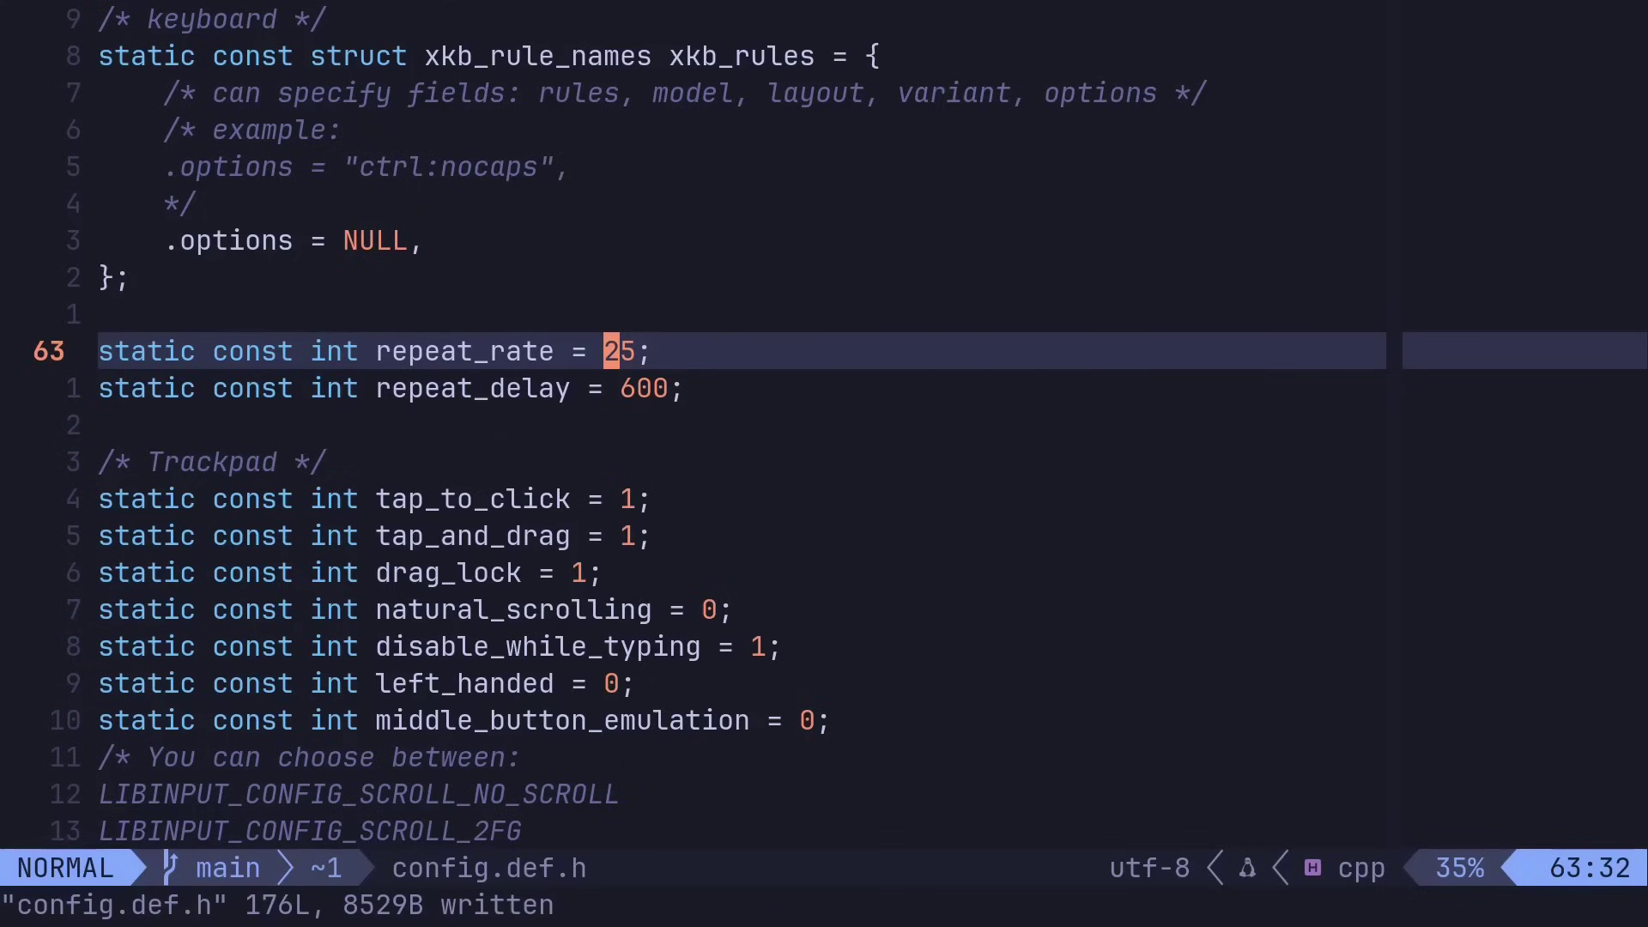
{"action": "left_click", "coordinate": [628, 388]}
{"action": "key", "text": "r"}
{"action": "key", "text": "2"}
{"action": "key", "text": "k"}
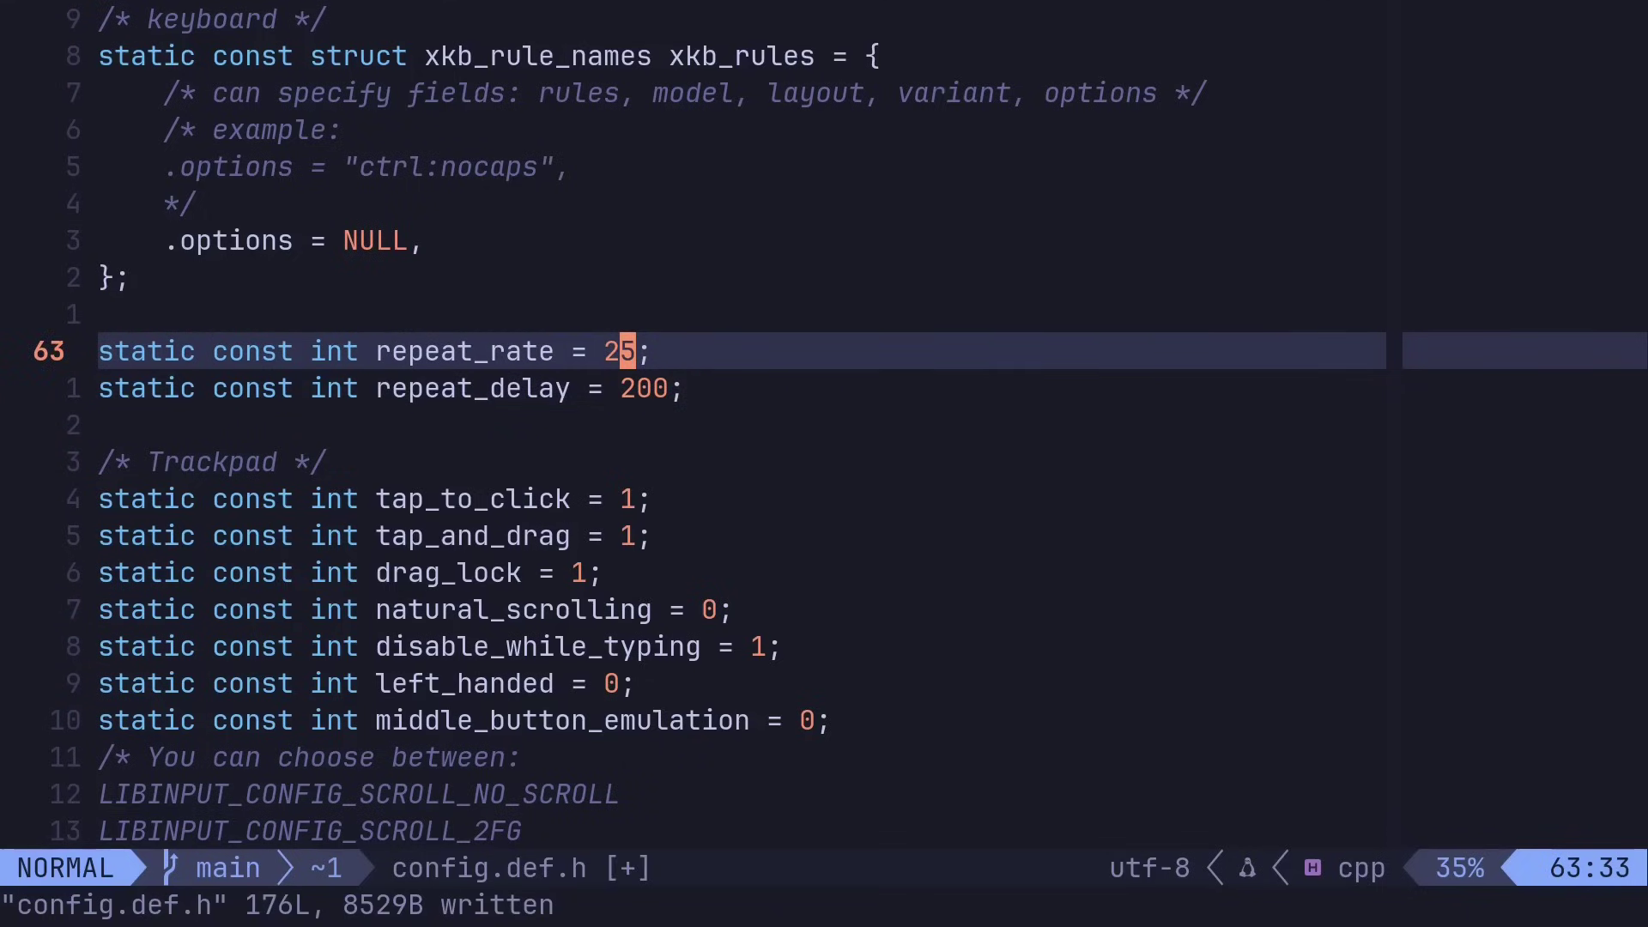
{"action": "key", "text": "h"}
{"action": "key", "text": "r"}
{"action": "key", "text": "3"}
{"action": "key", "text": "ctrl+s"}
{"action": "key", "text": "k"}
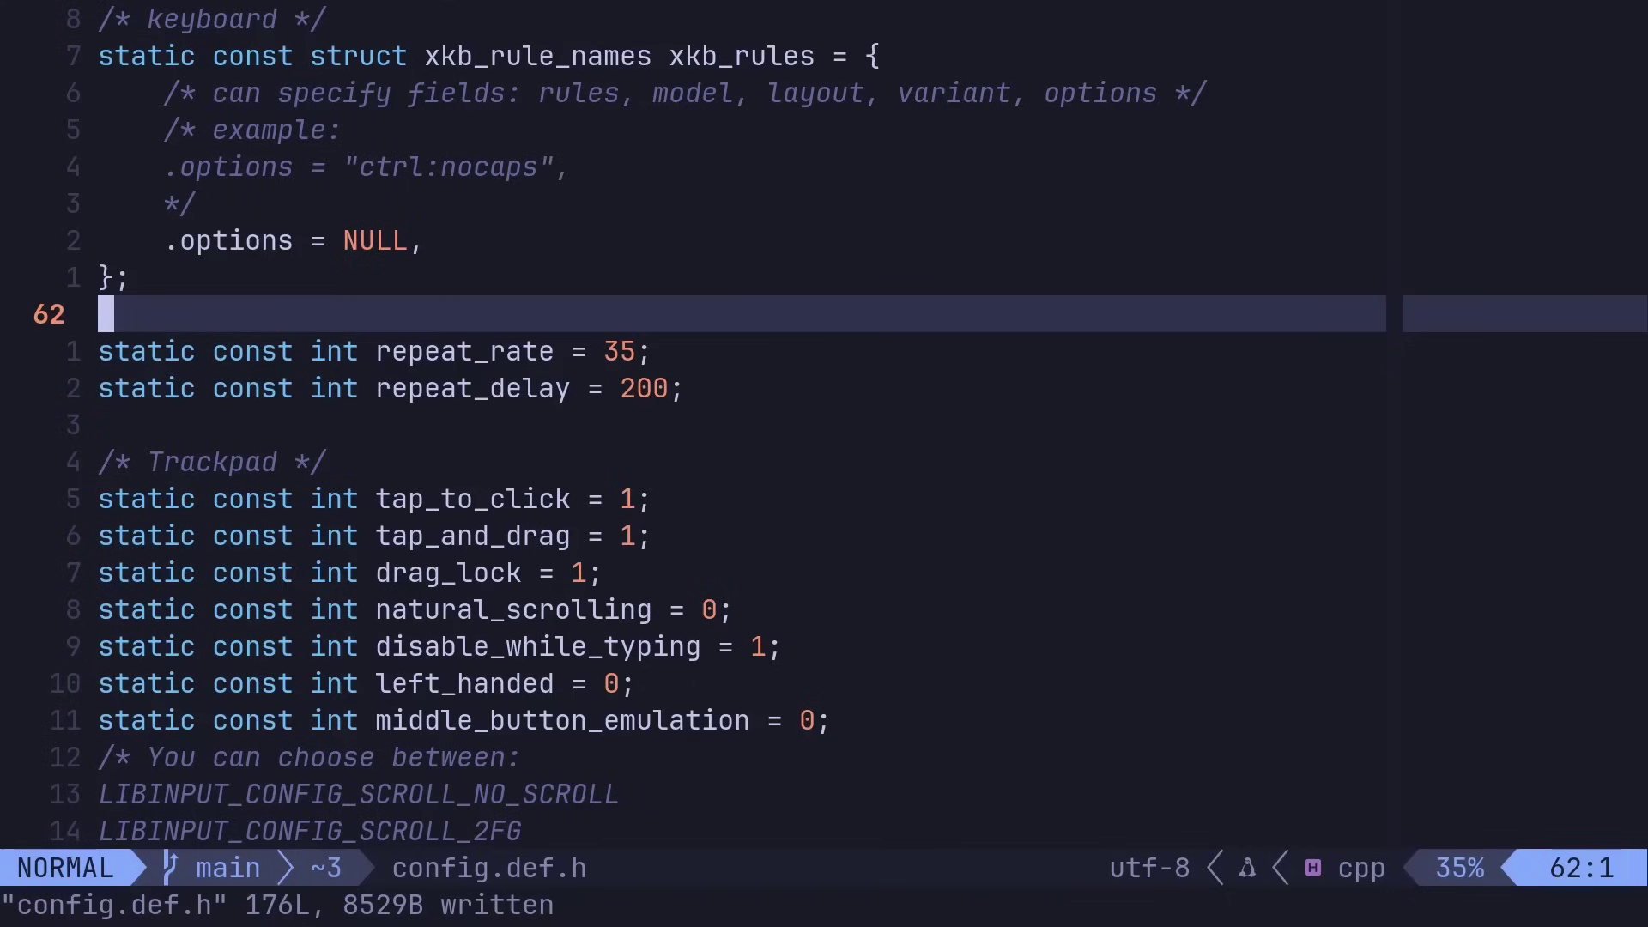
- Review the keyboard settings, undo the last change, and jump to the keys[] binding table
{"action": "key", "text": "j"}
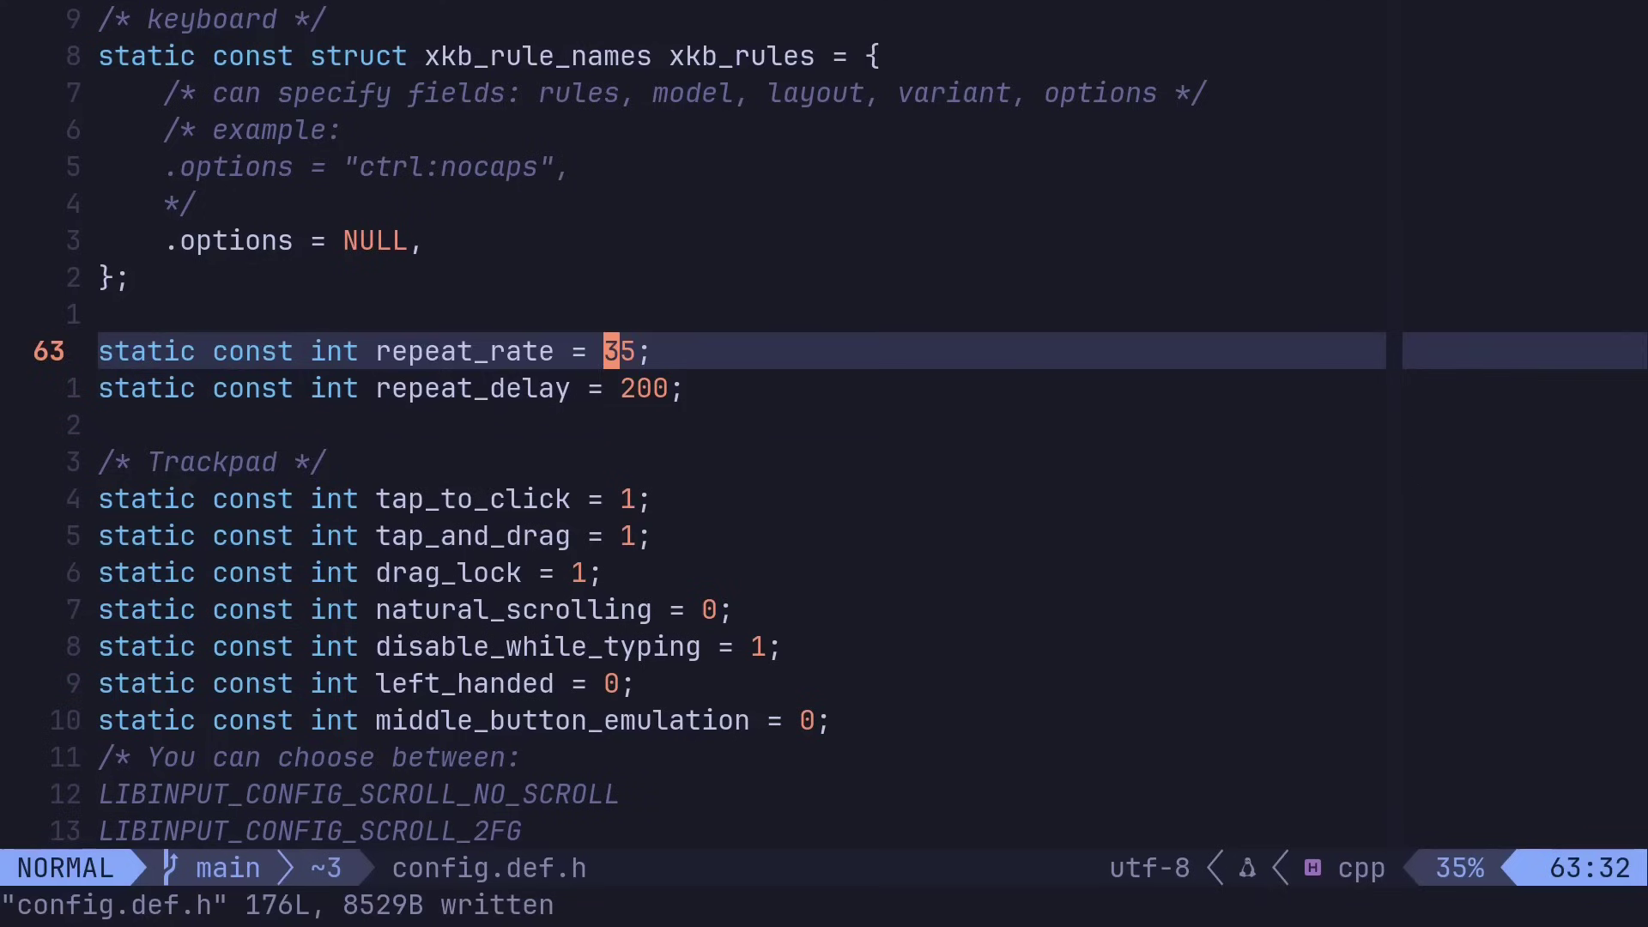
{"action": "key", "text": "1"}
{"action": "key", "text": "4"}
{"action": "key", "text": "j"}
{"action": "key", "text": "1"}
{"action": "key", "text": "1"}
{"action": "key", "text": "k"}
{"action": "key", "text": "8"}
{"action": "key", "text": "k"}
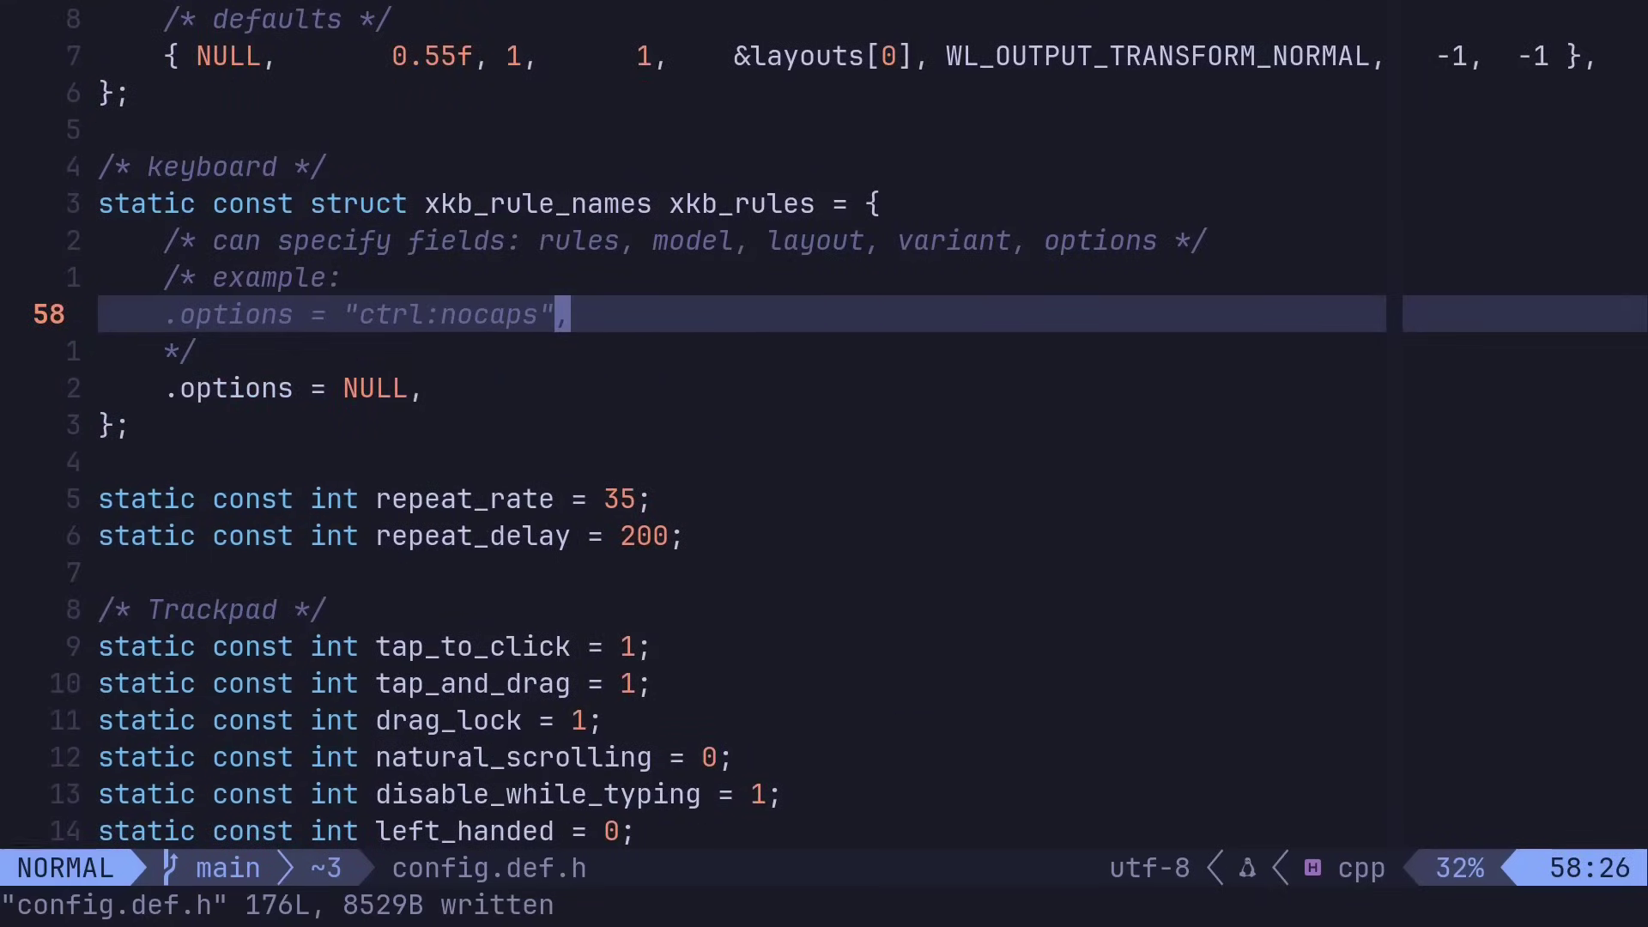
{"action": "key", "text": "u"}
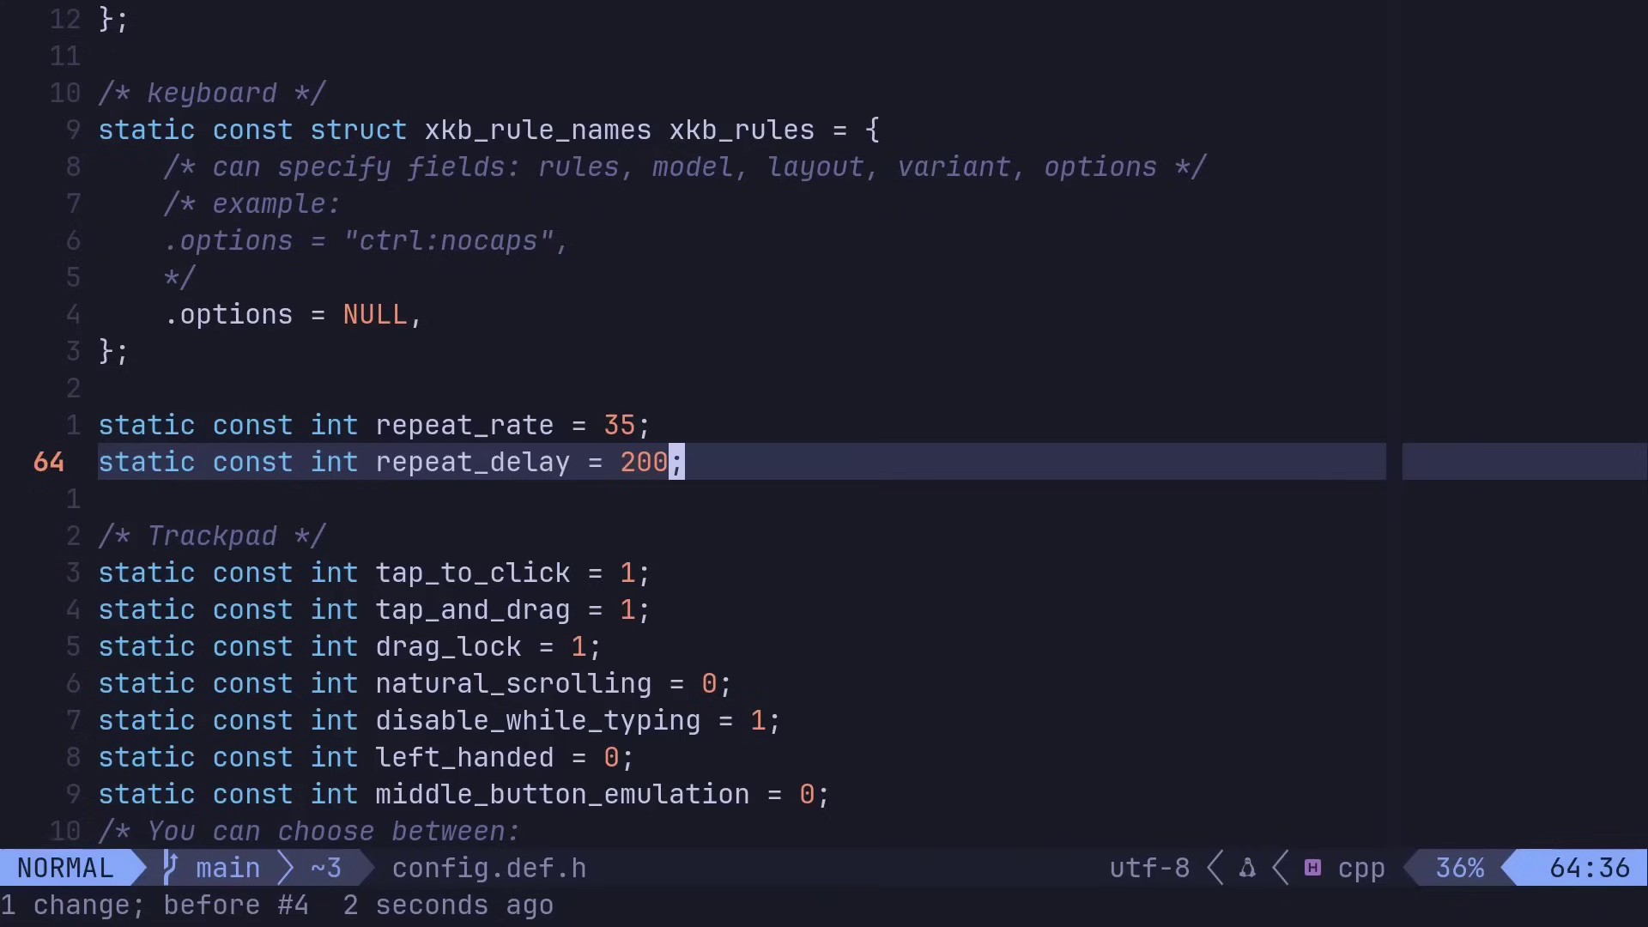
{"action": "key", "text": "n"}
{"action": "key", "text": "Escape"}
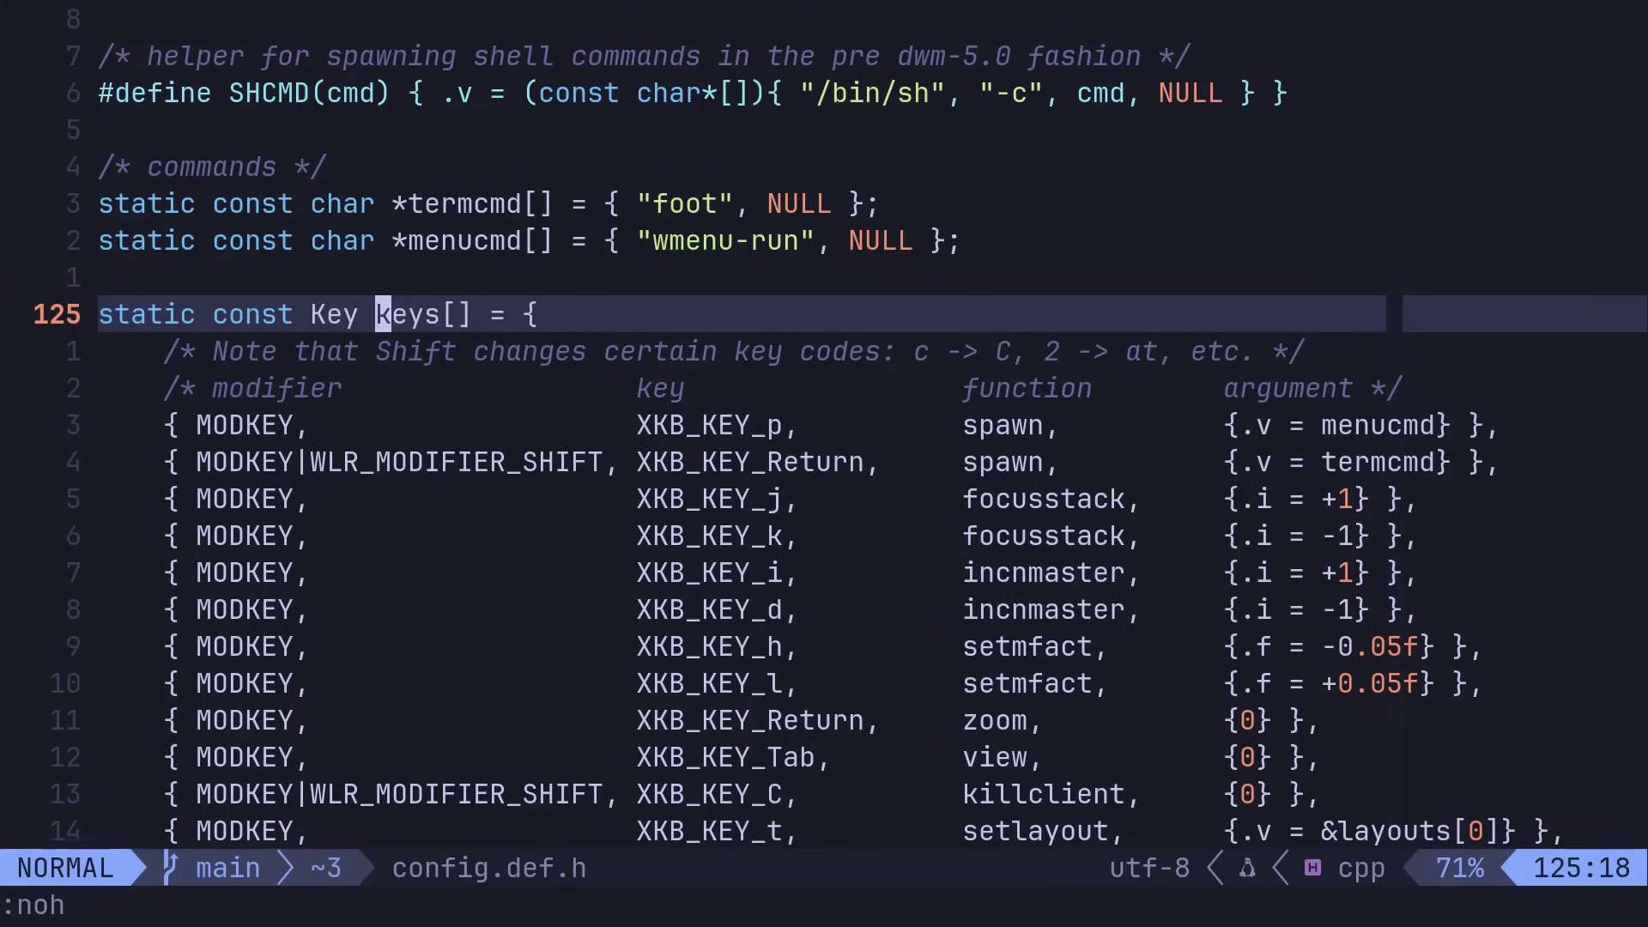
- Rebind the launcher from p to d and the incnmaster -1 binding to p
{"action": "left_click", "coordinate": [775, 425]}
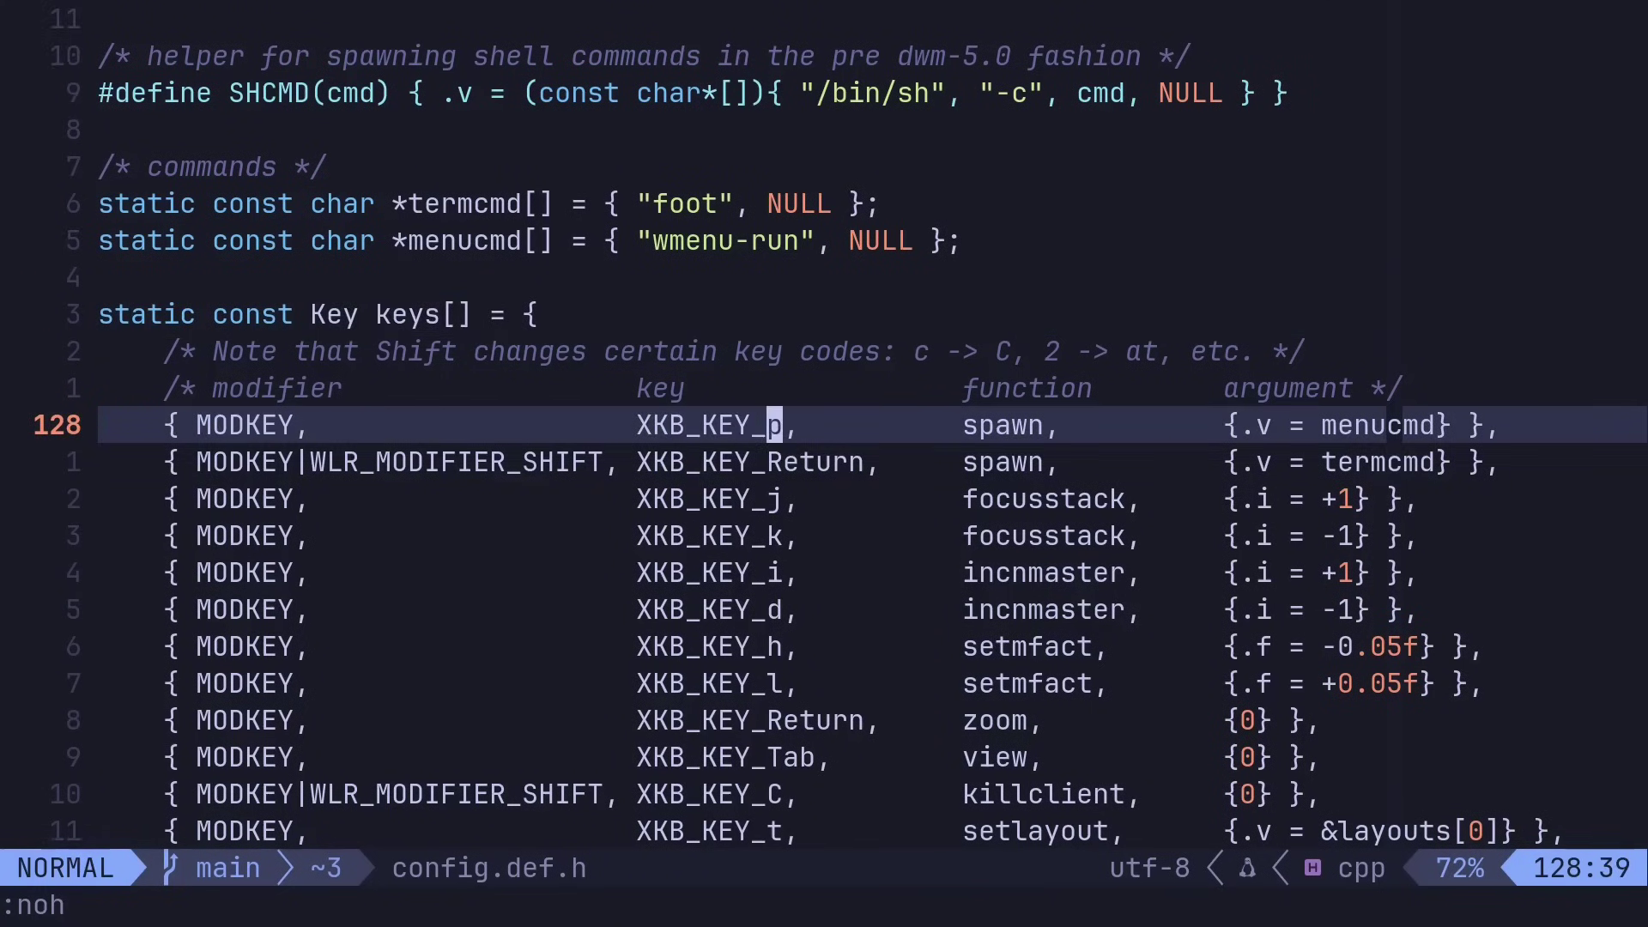
{"action": "key", "text": "r"}
{"action": "key", "text": "d"}
{"action": "key", "text": "j"}
{"action": "key", "text": "j"}
{"action": "key", "text": "j"}
{"action": "key", "text": "j"}
{"action": "key", "text": "j"}
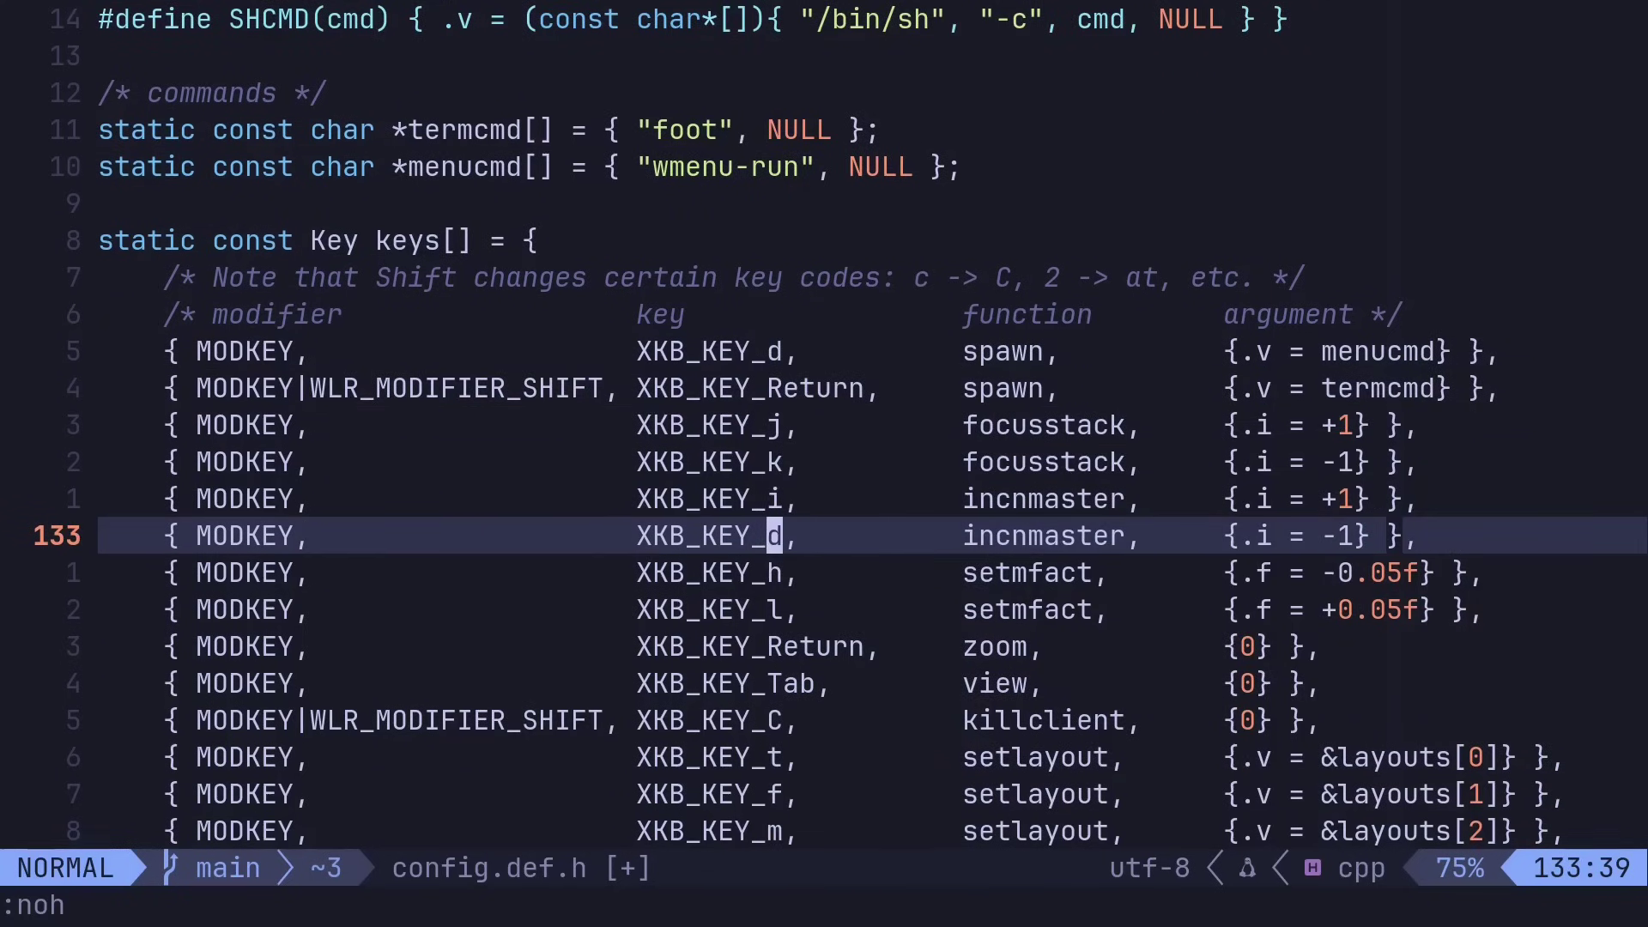
{"action": "key", "text": "u"}
{"action": "key", "text": "u"}
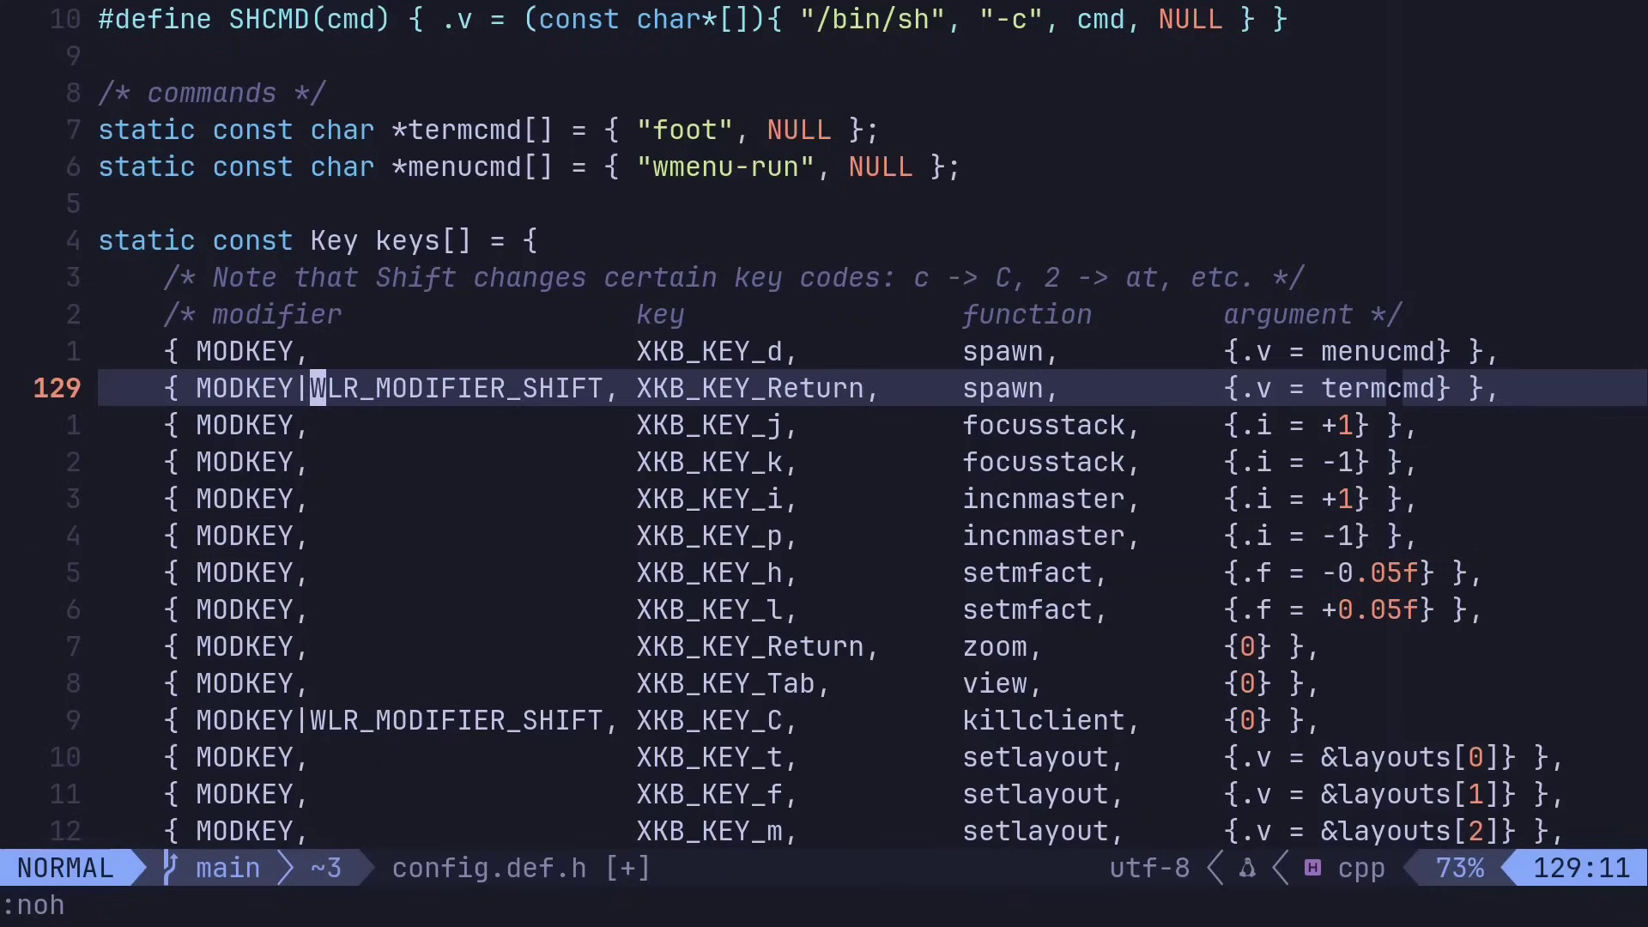
- Drop Shift from the terminal (MODKEY+Return) binding and make killclient MODKEY+q
{"action": "key", "text": "u"}
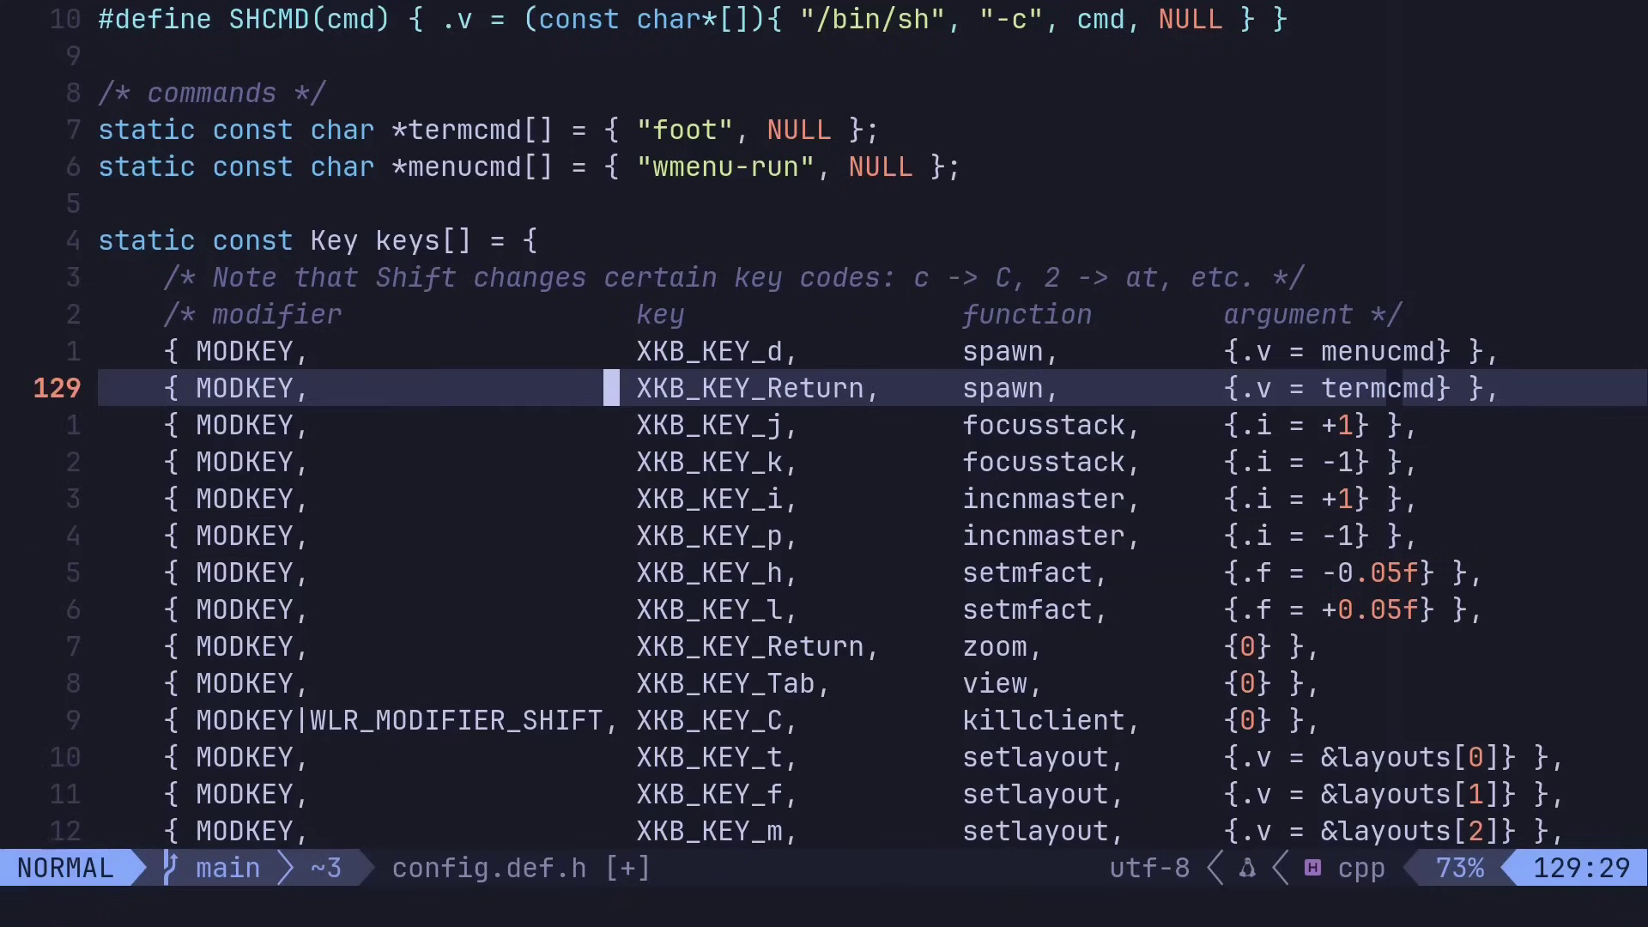
{"action": "key", "text": "f"}
{"action": "key", "text": "R"}
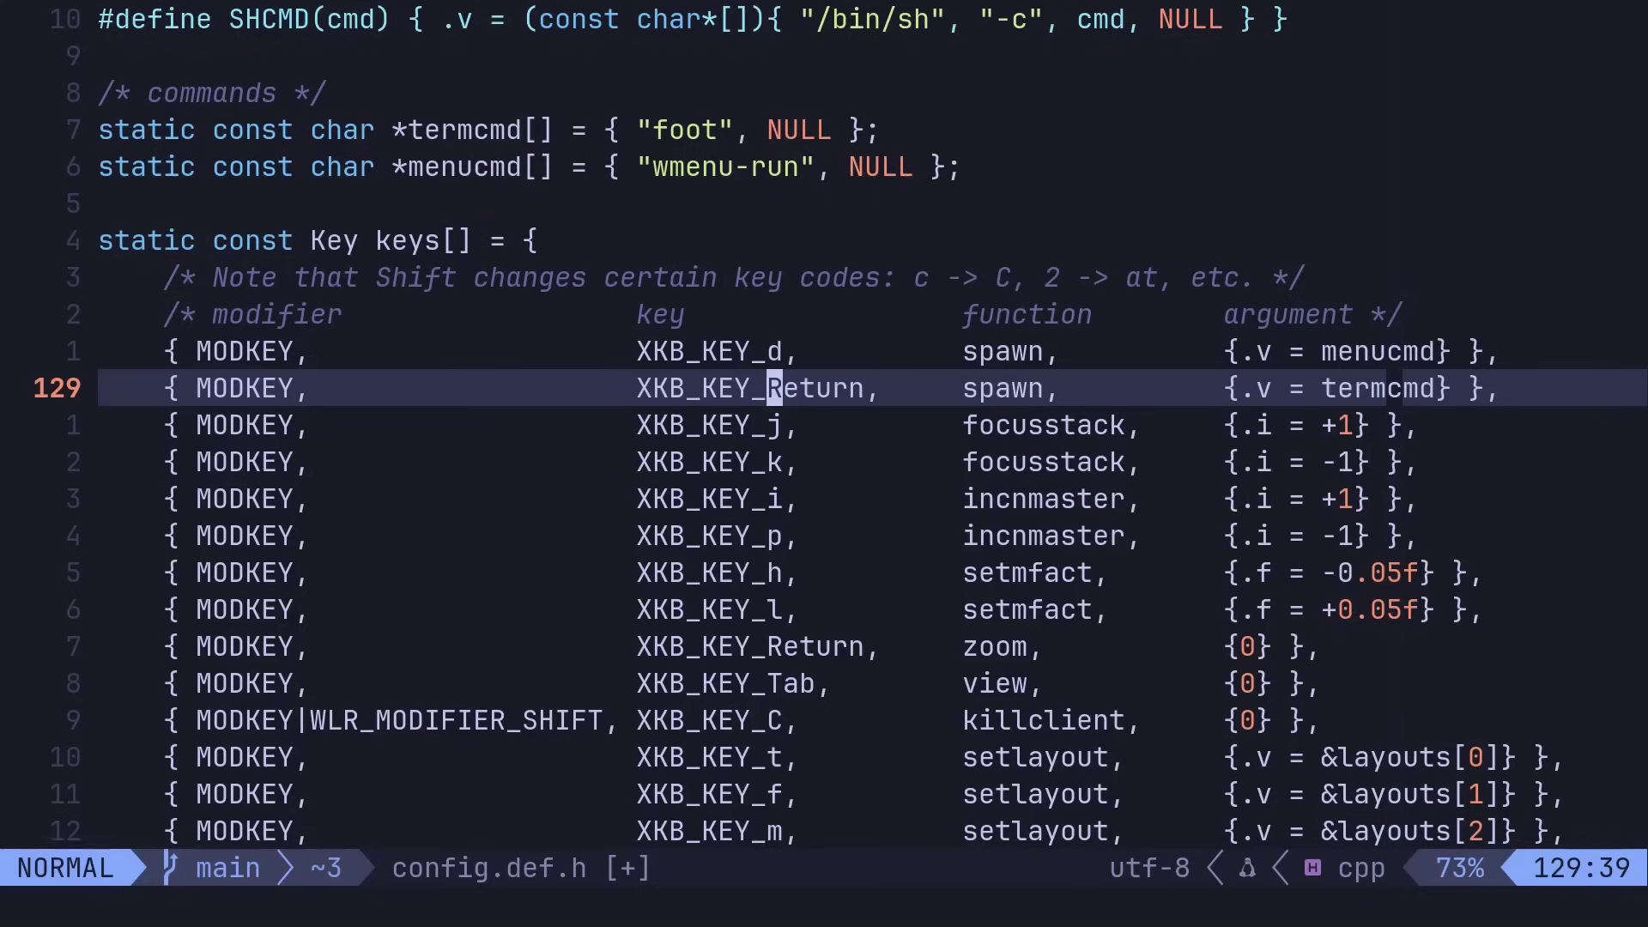
{"action": "key", "text": "j"}
{"action": "key", "text": "j"}
{"action": "key", "text": "j"}
{"action": "key", "text": "j"}
{"action": "key", "text": "j"}
{"action": "key", "text": "j"}
{"action": "key", "text": "j"}
{"action": "key", "text": "j"}
{"action": "key", "text": "j"}
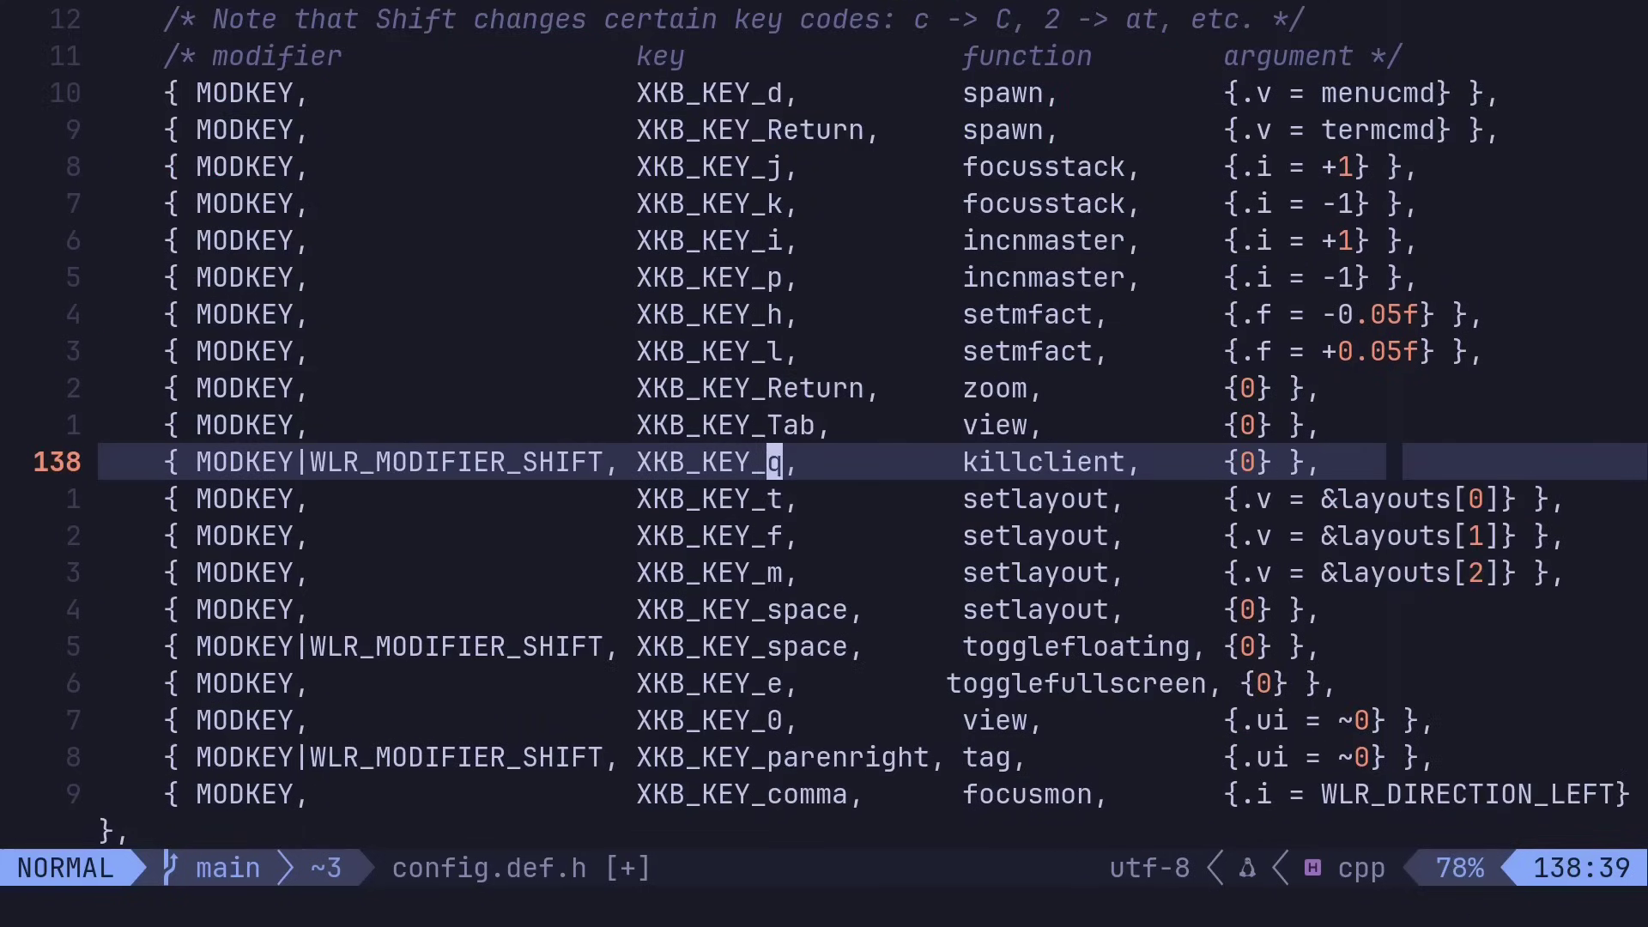
{"action": "key", "text": "u"}
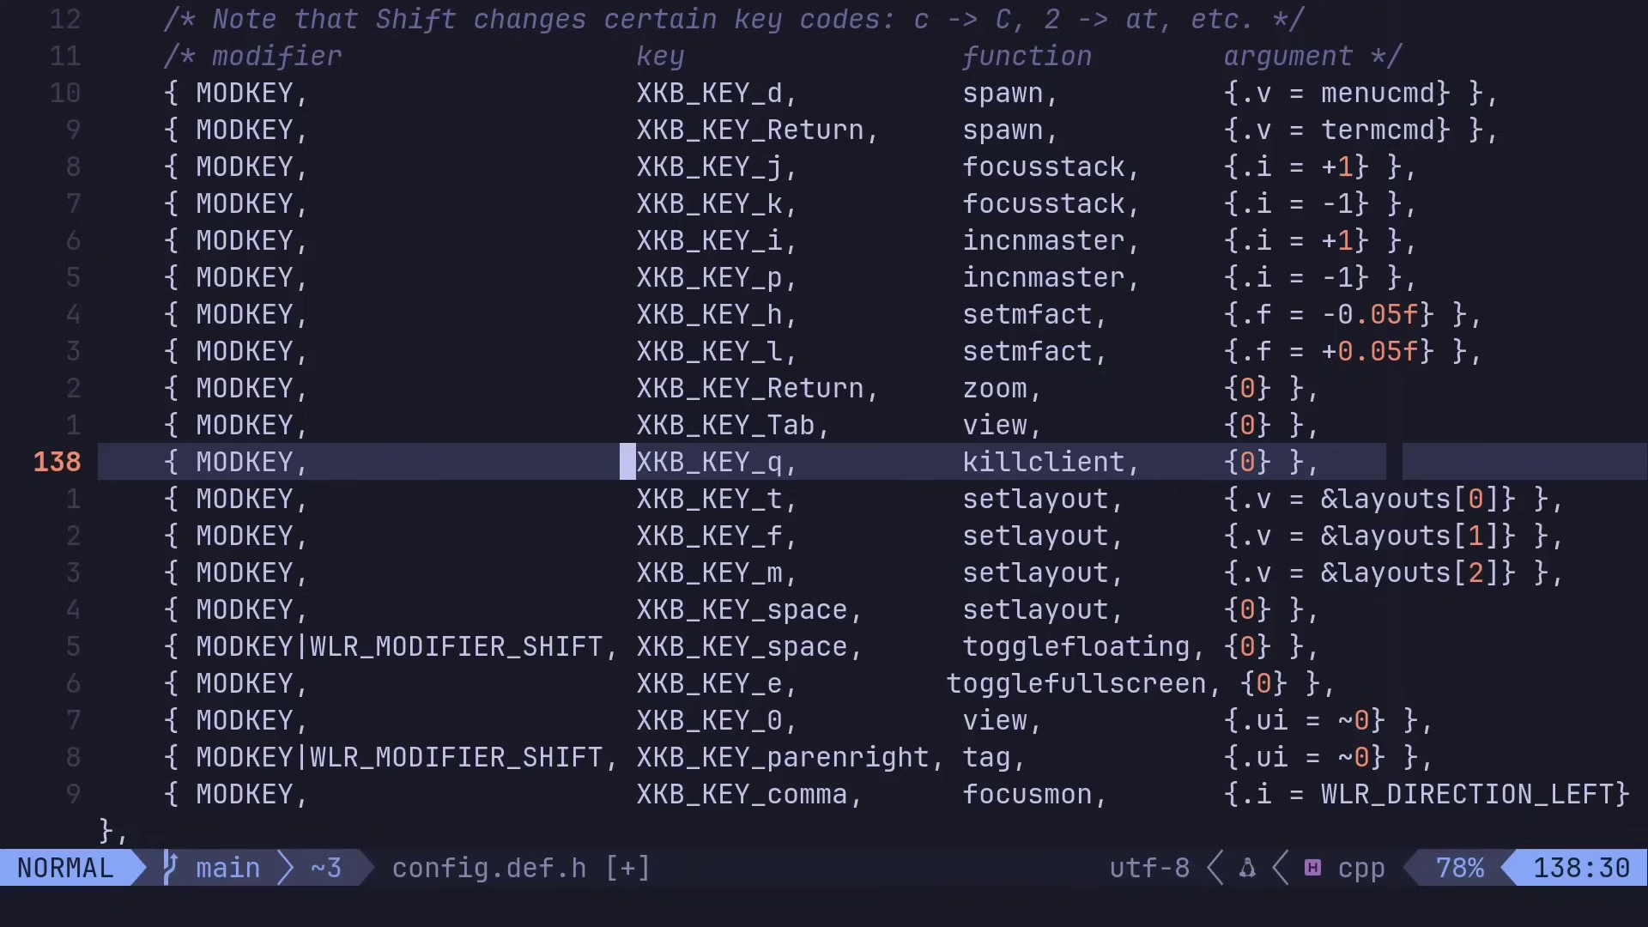
- Save config.def.h with :w and quit Vim with :q
{"action": "left_click", "coordinate": [966, 486]}
{"action": "type", "text": ":w"}
{"action": "key", "text": "Return"}
{"action": "type", "text": ":q"}
{"action": "key", "text": "Return"}
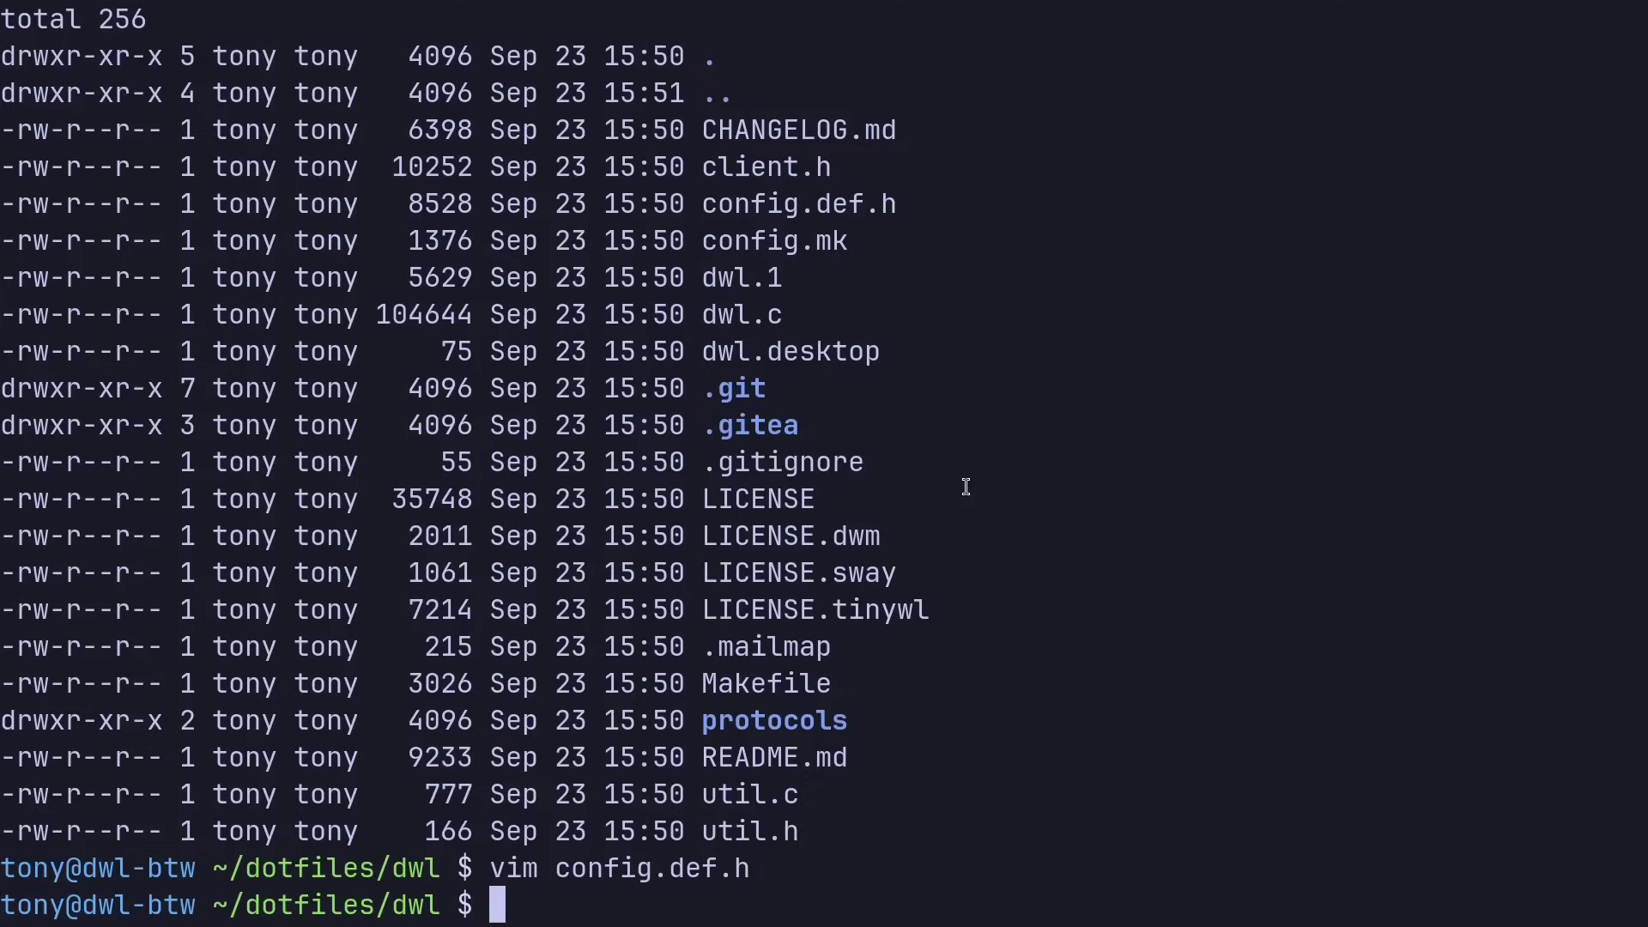
- Clear the screen and rebuild dwl with sudo make clean install, entering the admin password
{"action": "key", "text": "ctrl+l"}
{"action": "type", "text": "sudo make "}
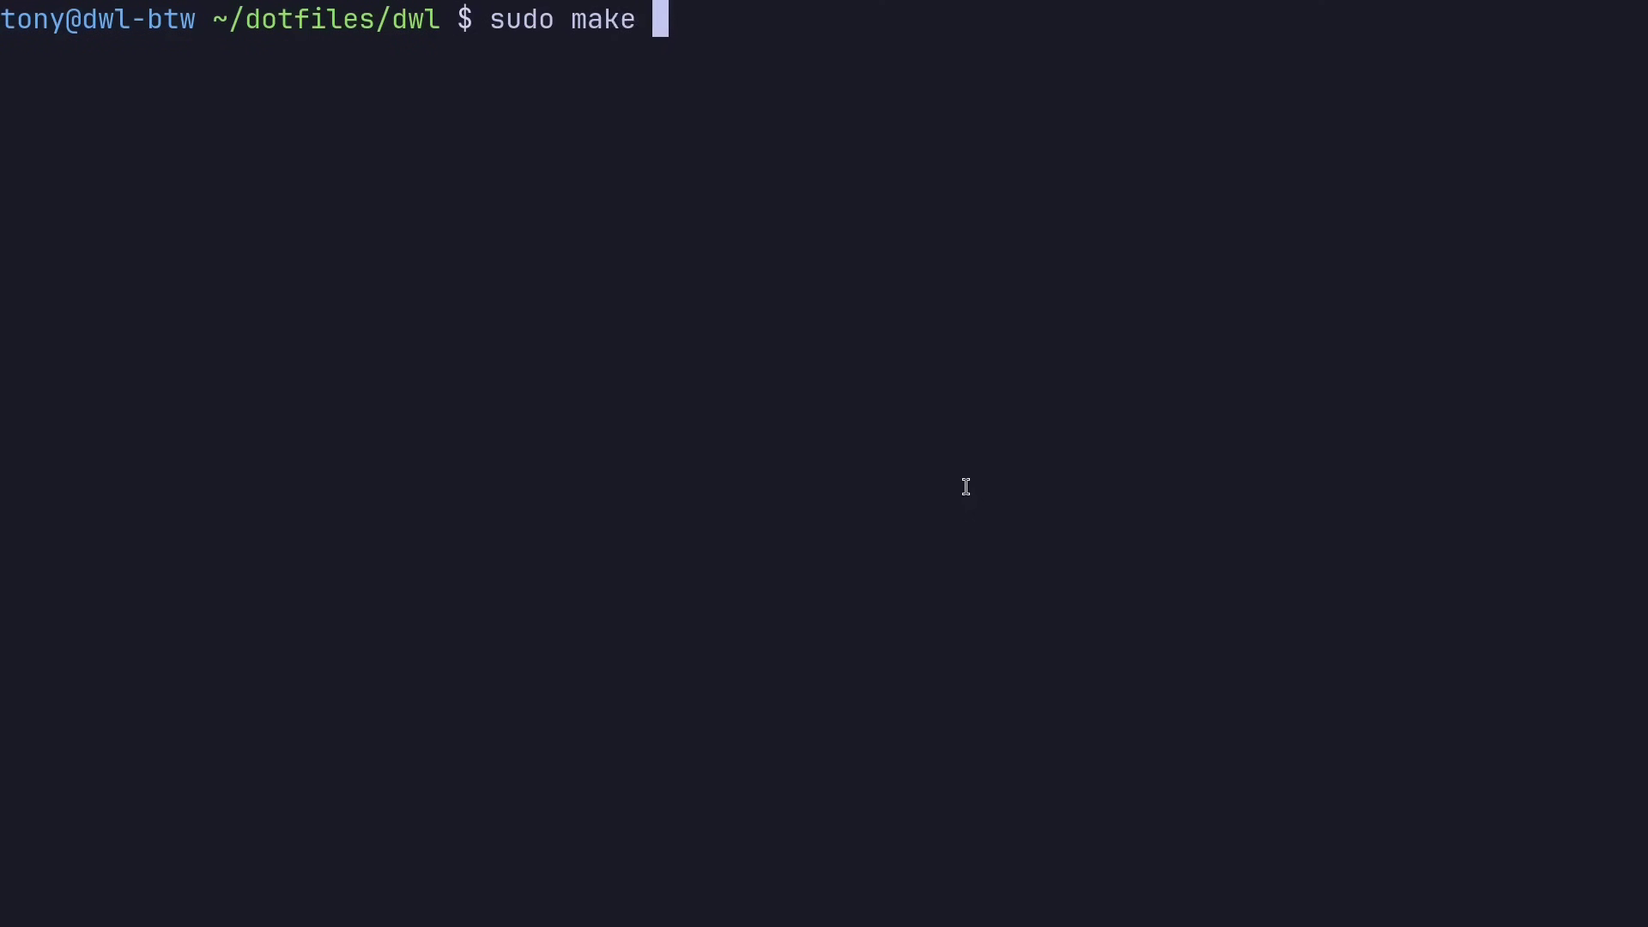
{"action": "type", "text": "clean install"}
{"action": "key", "text": "Return"}
{"action": "key", "text": "Return"}
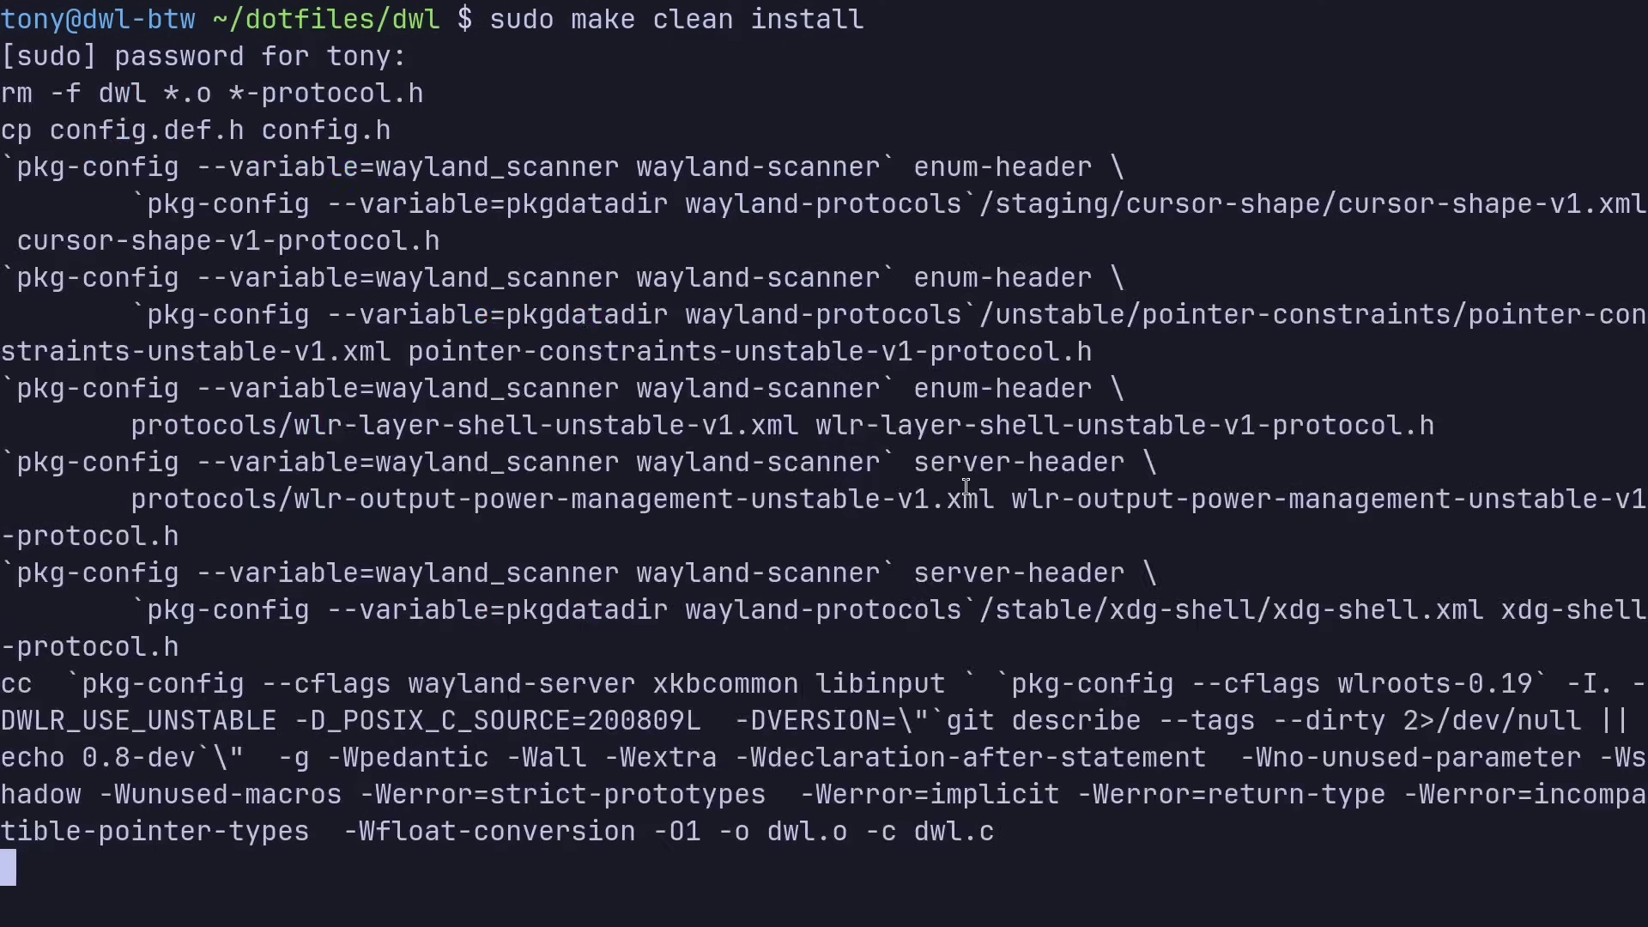
{"action": "key", "text": "Return"}
{"action": "key", "text": "Return"}
{"action": "key", "text": "Return"}
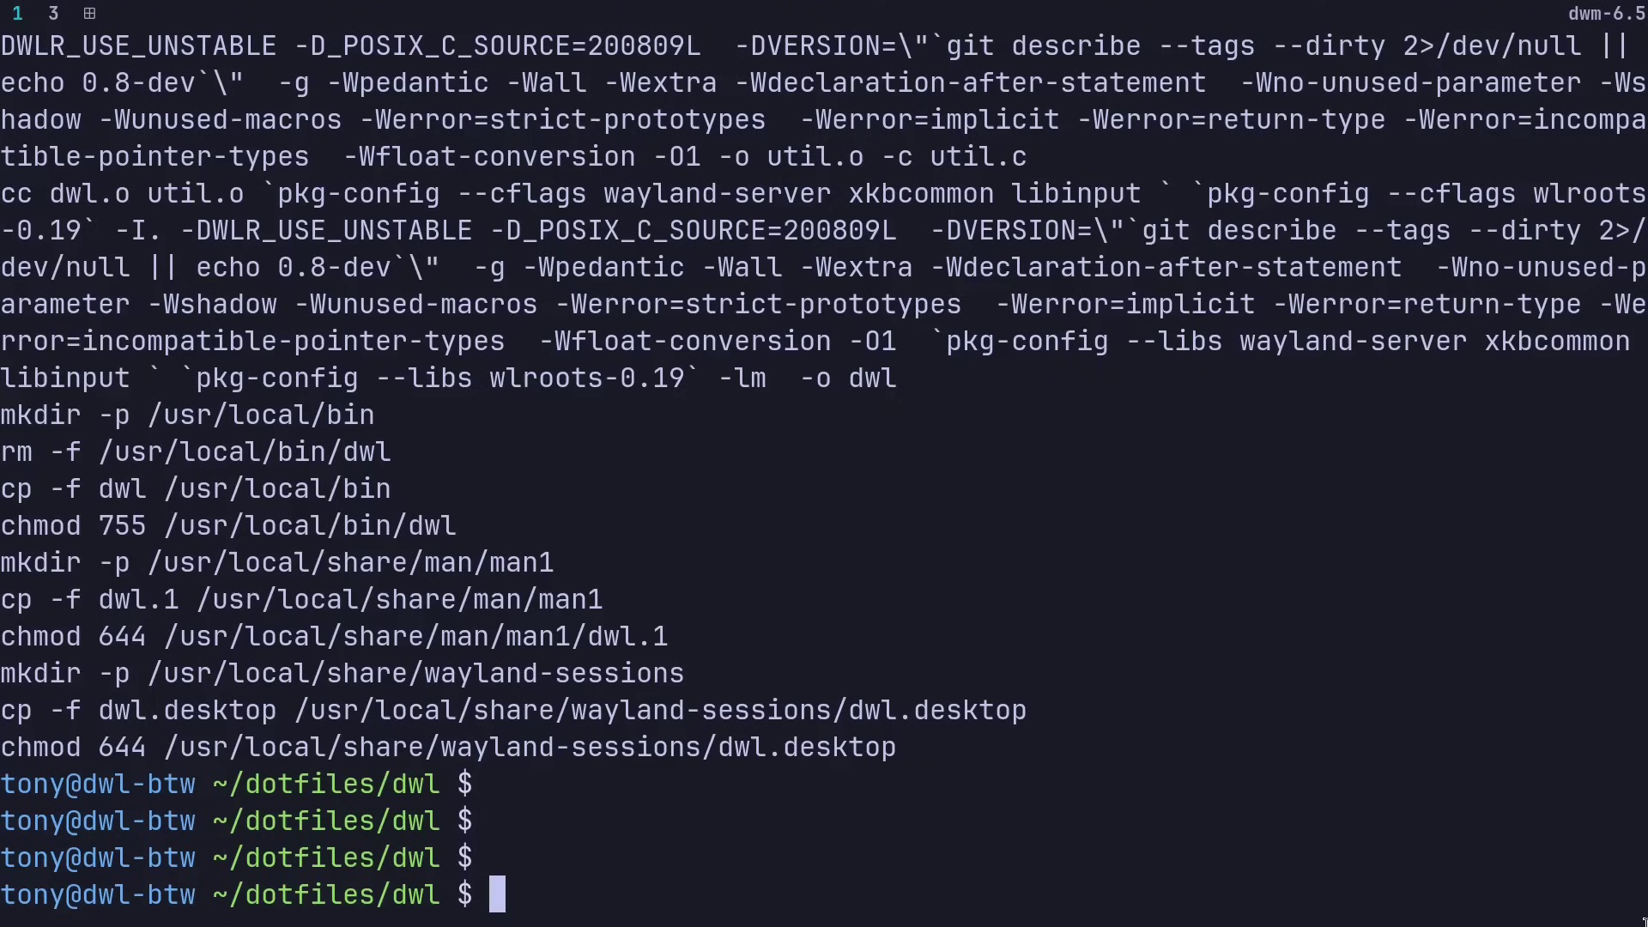
- Kill the running X session with pkill X
{"action": "type", "text": "pkill X"}
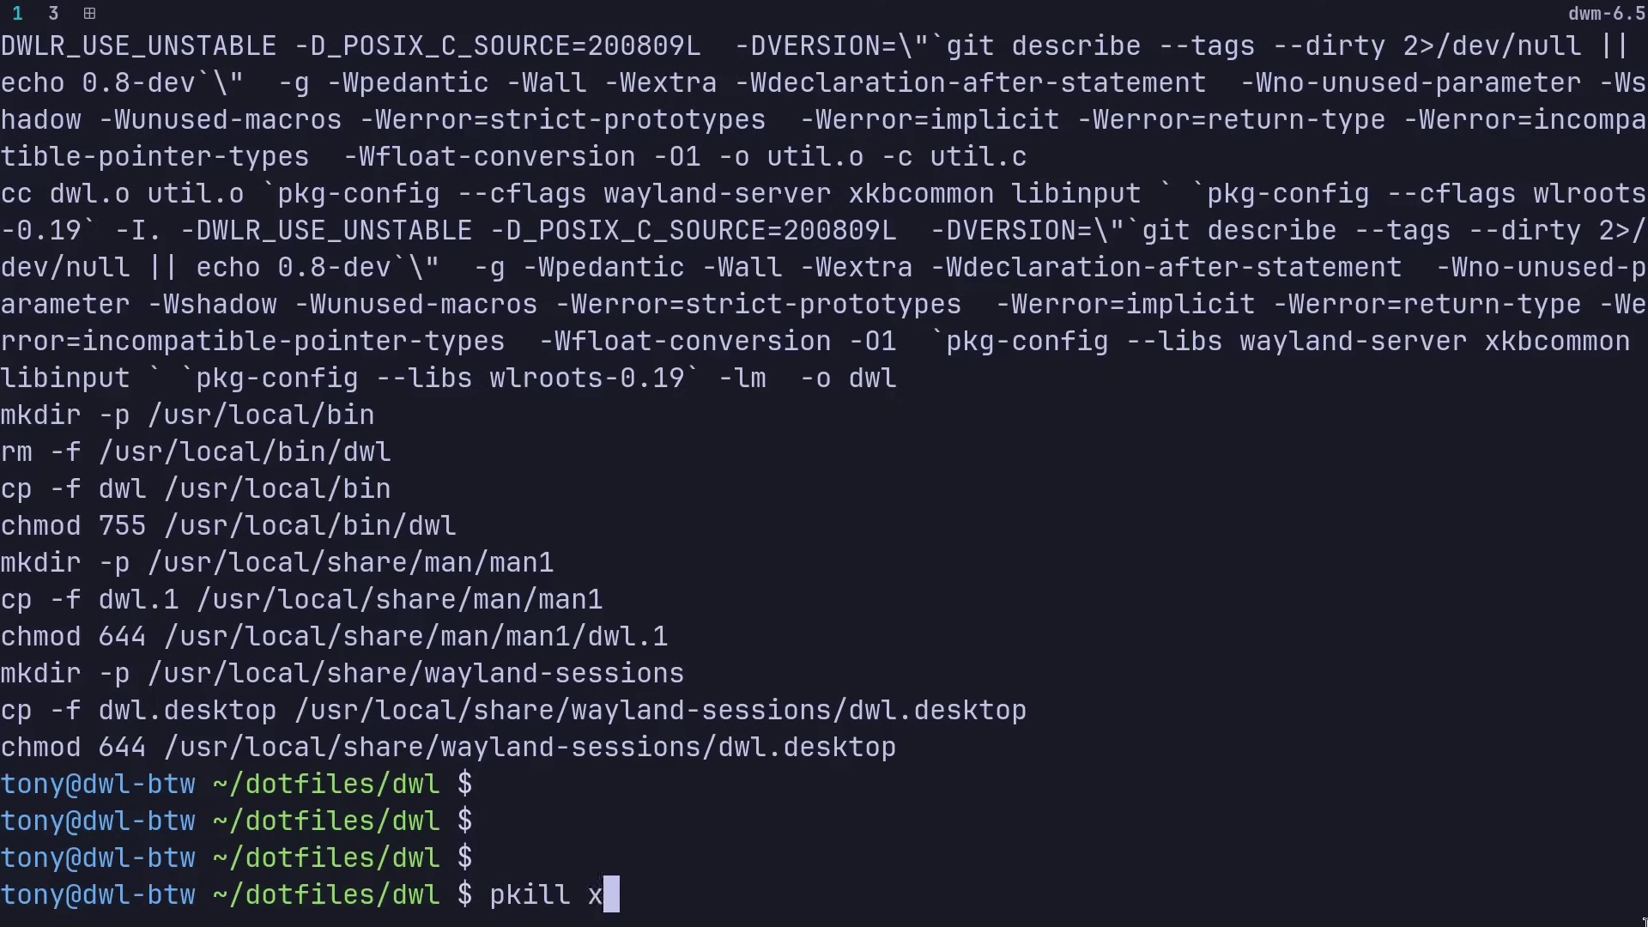
{"action": "key", "text": "Return"}
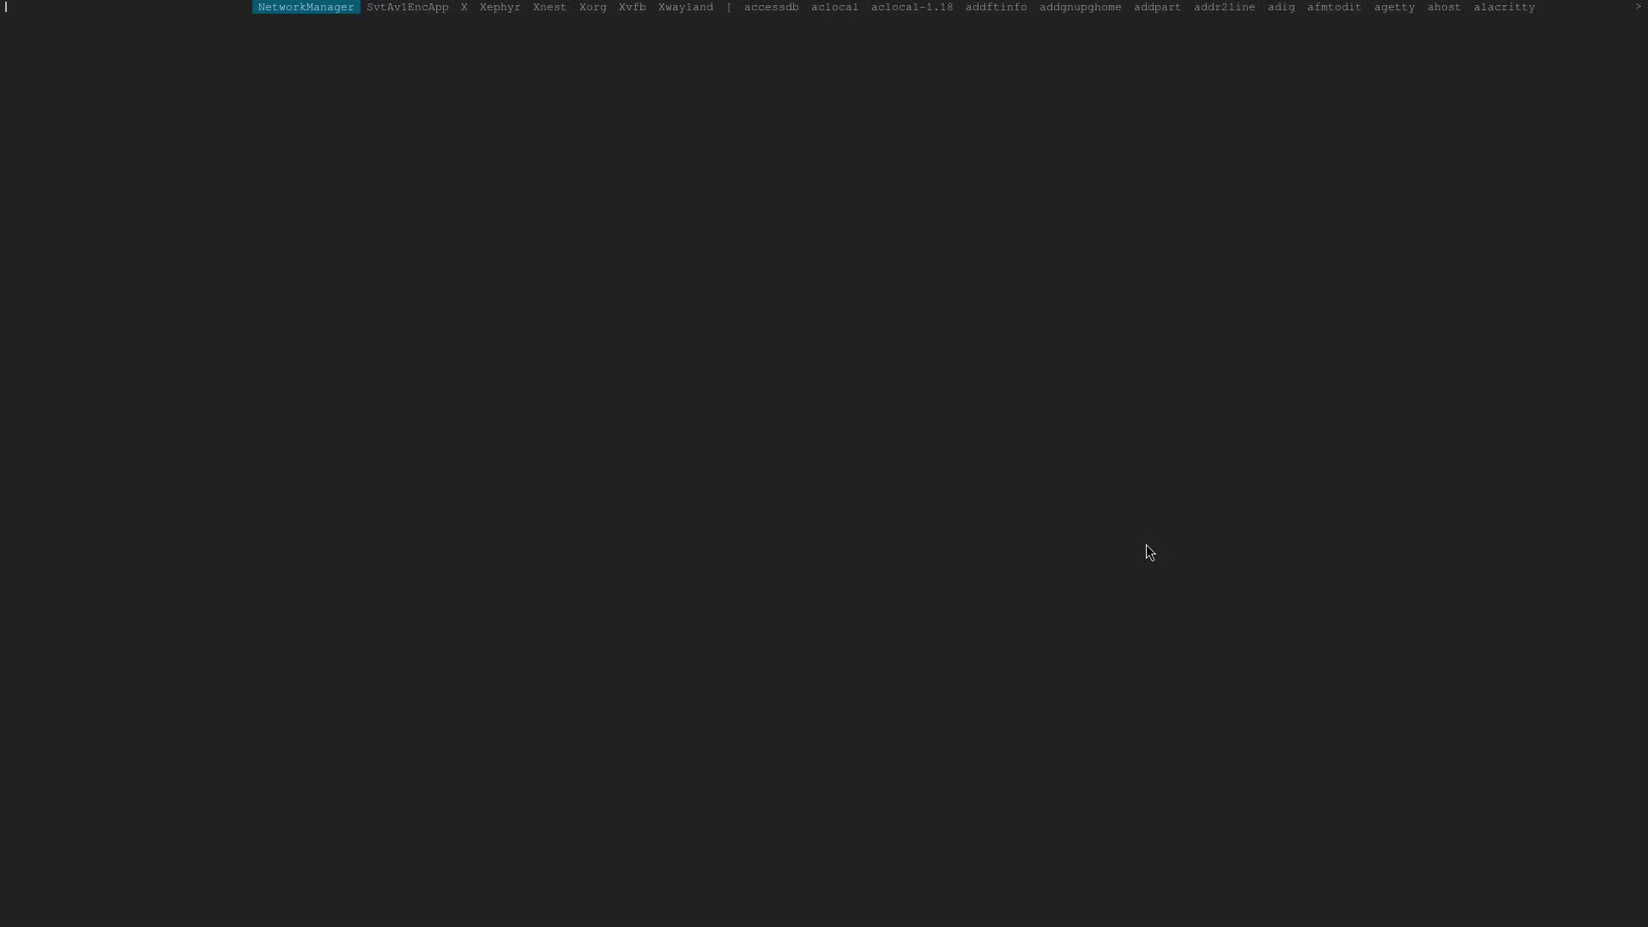
- Launch Firefox from wmenu and search the web for 'dwl patches'
{"action": "type", "text": "fir"}
{"action": "key", "text": "Return"}
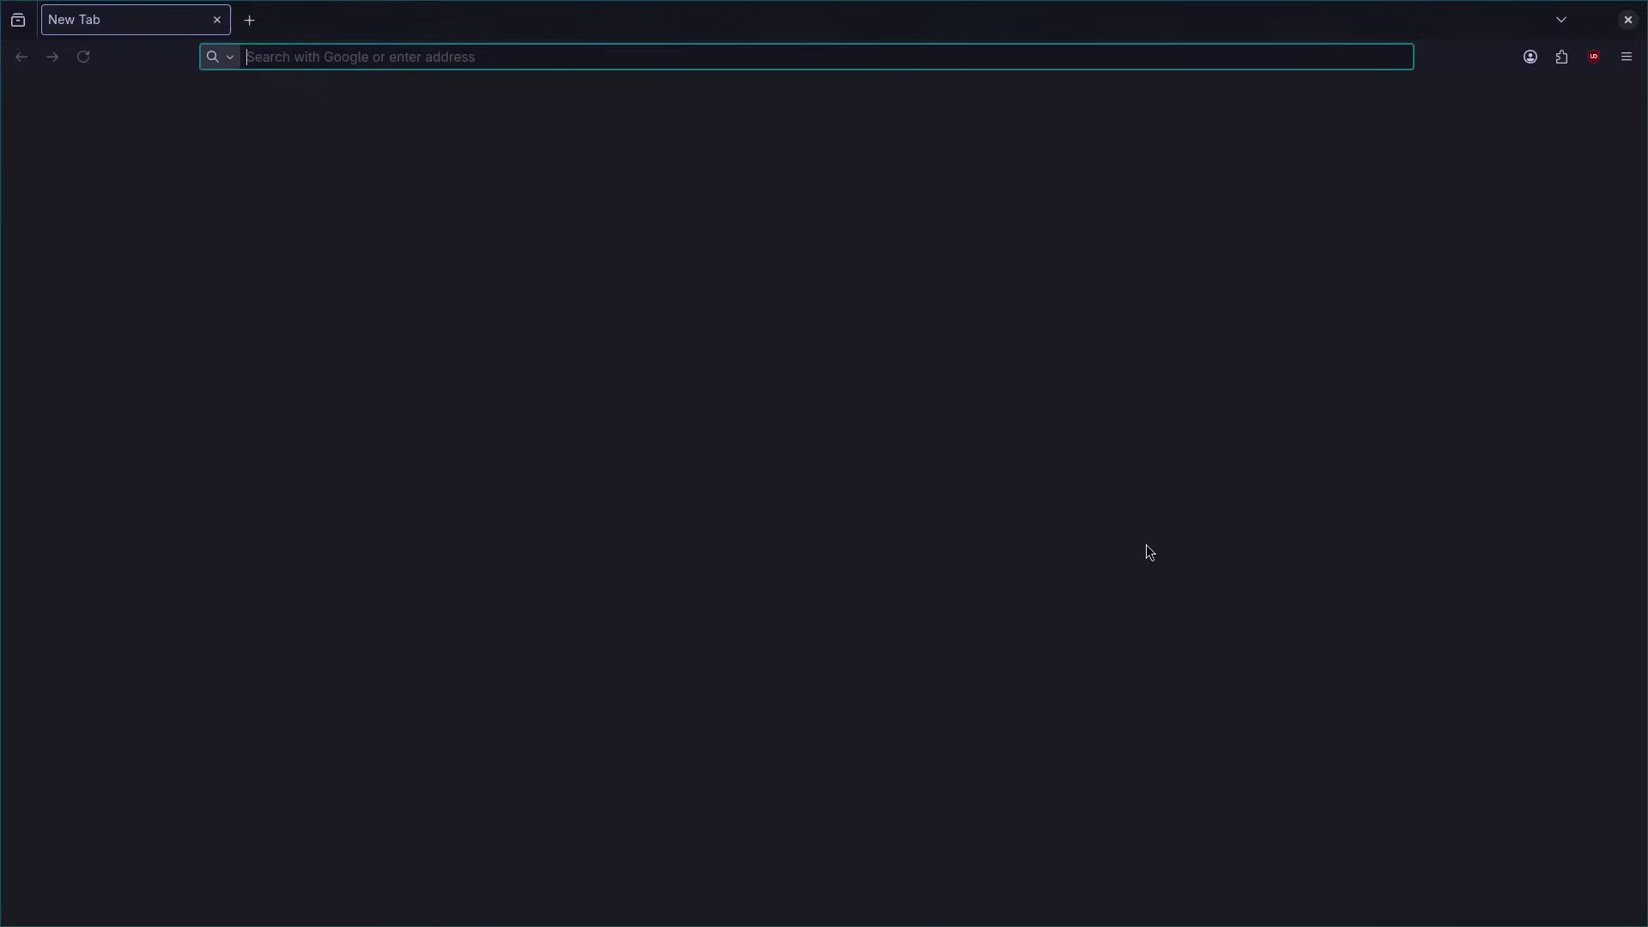
{"action": "type", "text": "dwl patches"}
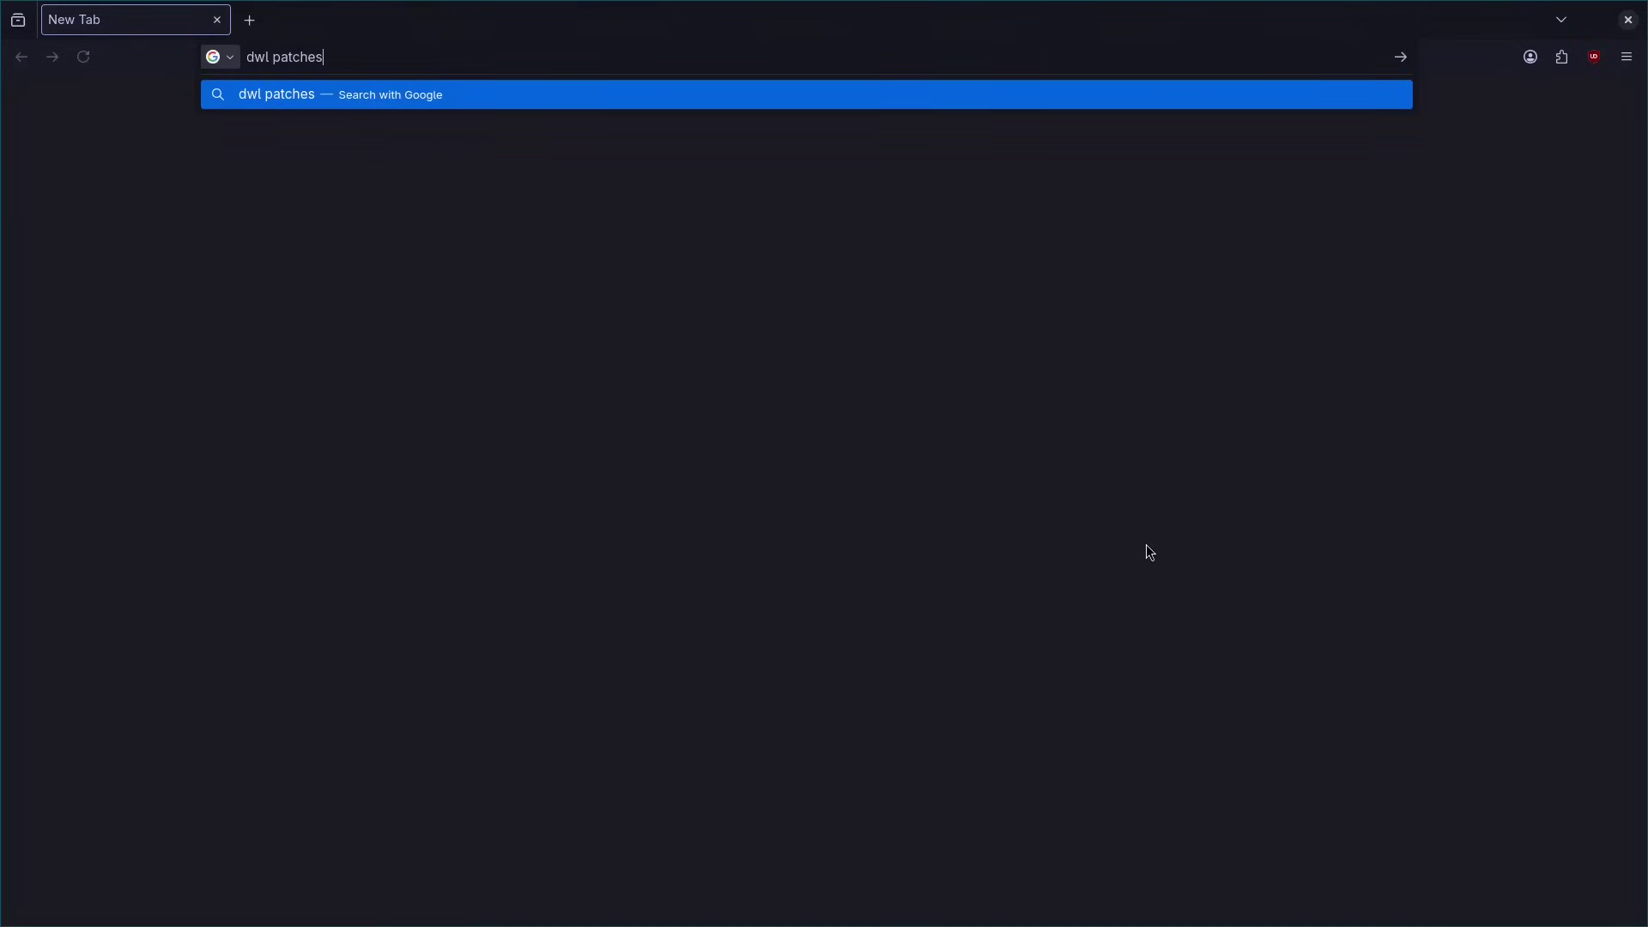
{"action": "key", "text": "Return"}
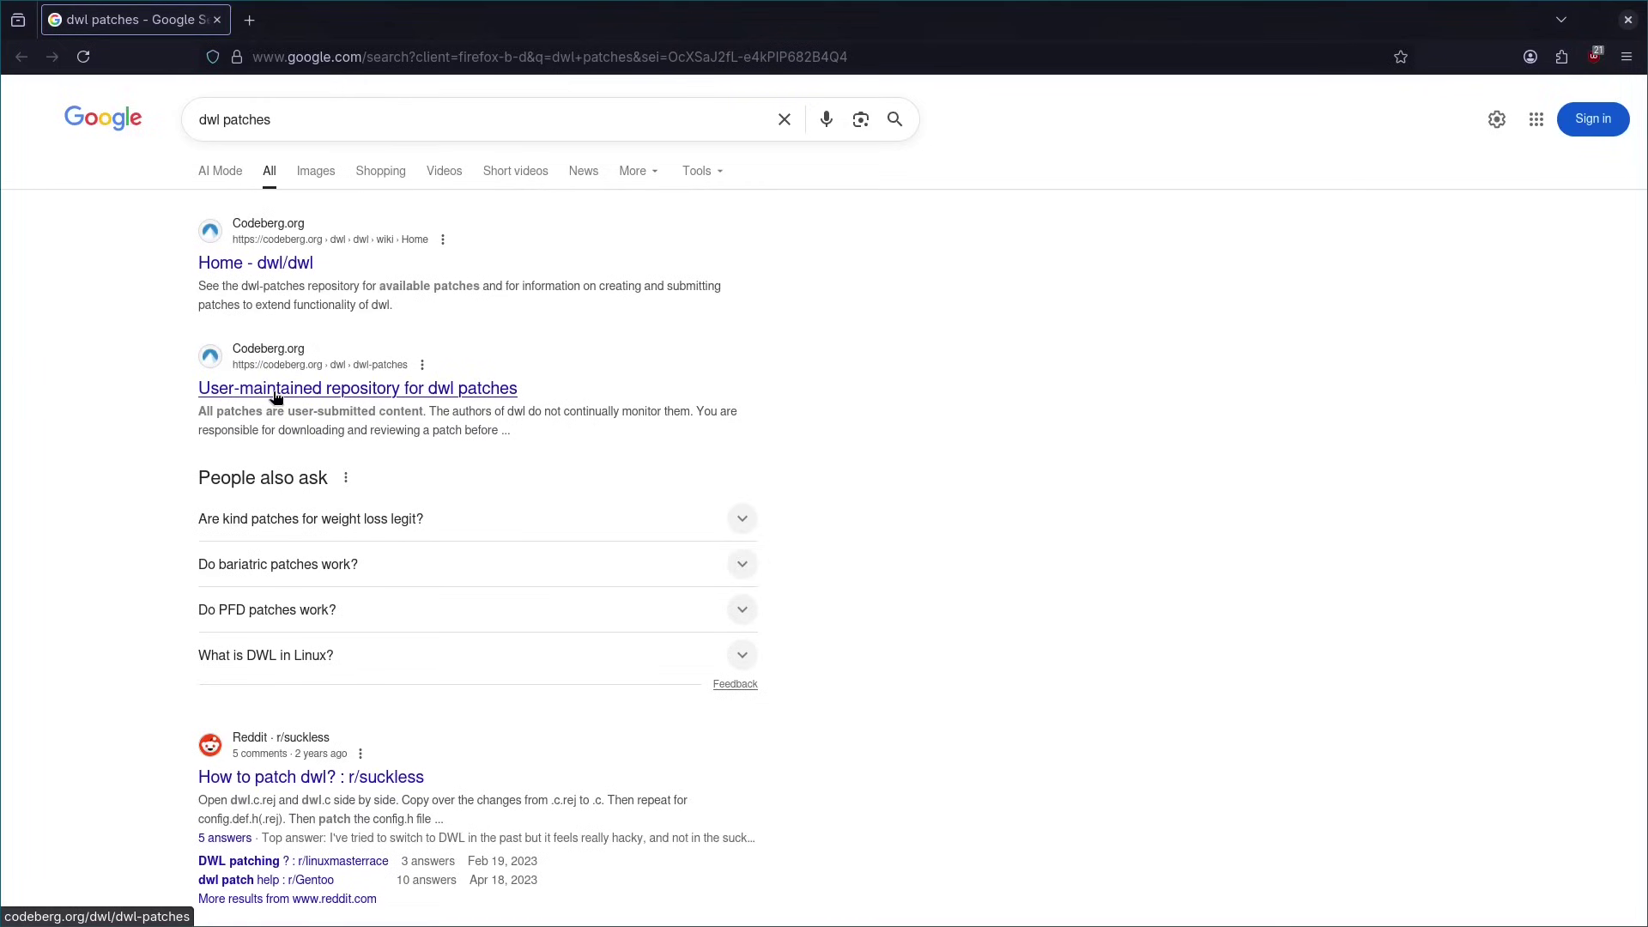
- In Codeberg's dwl-patches, open patches > bar and save the main 2025-07-29 link
{"action": "left_click", "coordinate": [276, 397]}
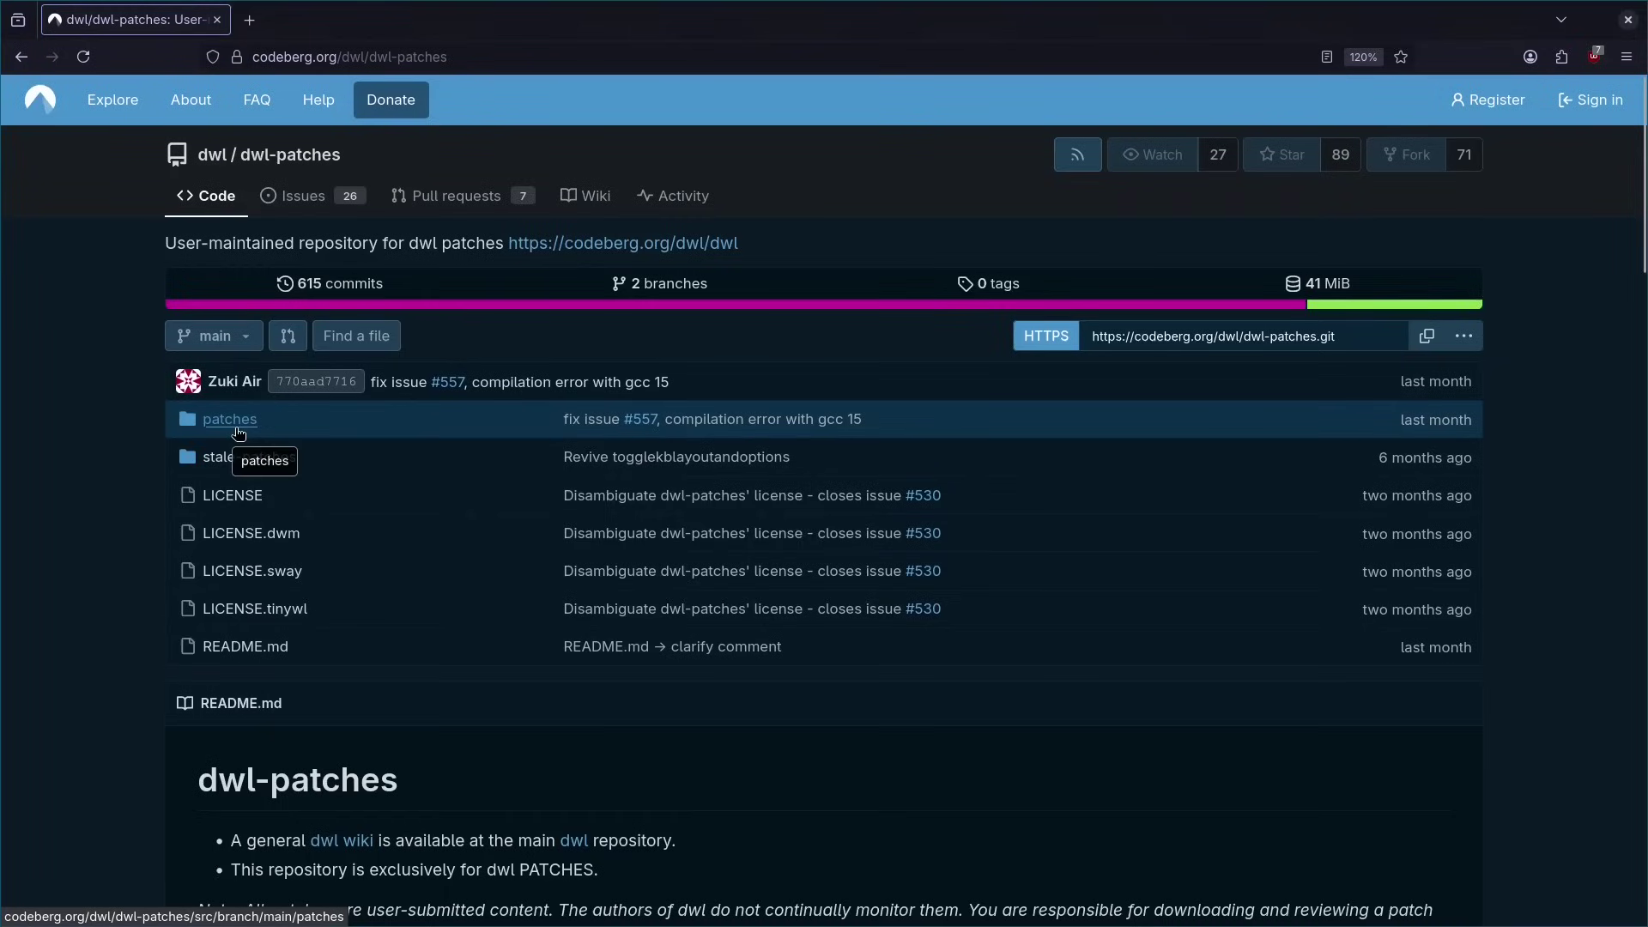
{"action": "left_click", "coordinate": [230, 426]}
{"action": "left_click", "coordinate": [215, 606]}
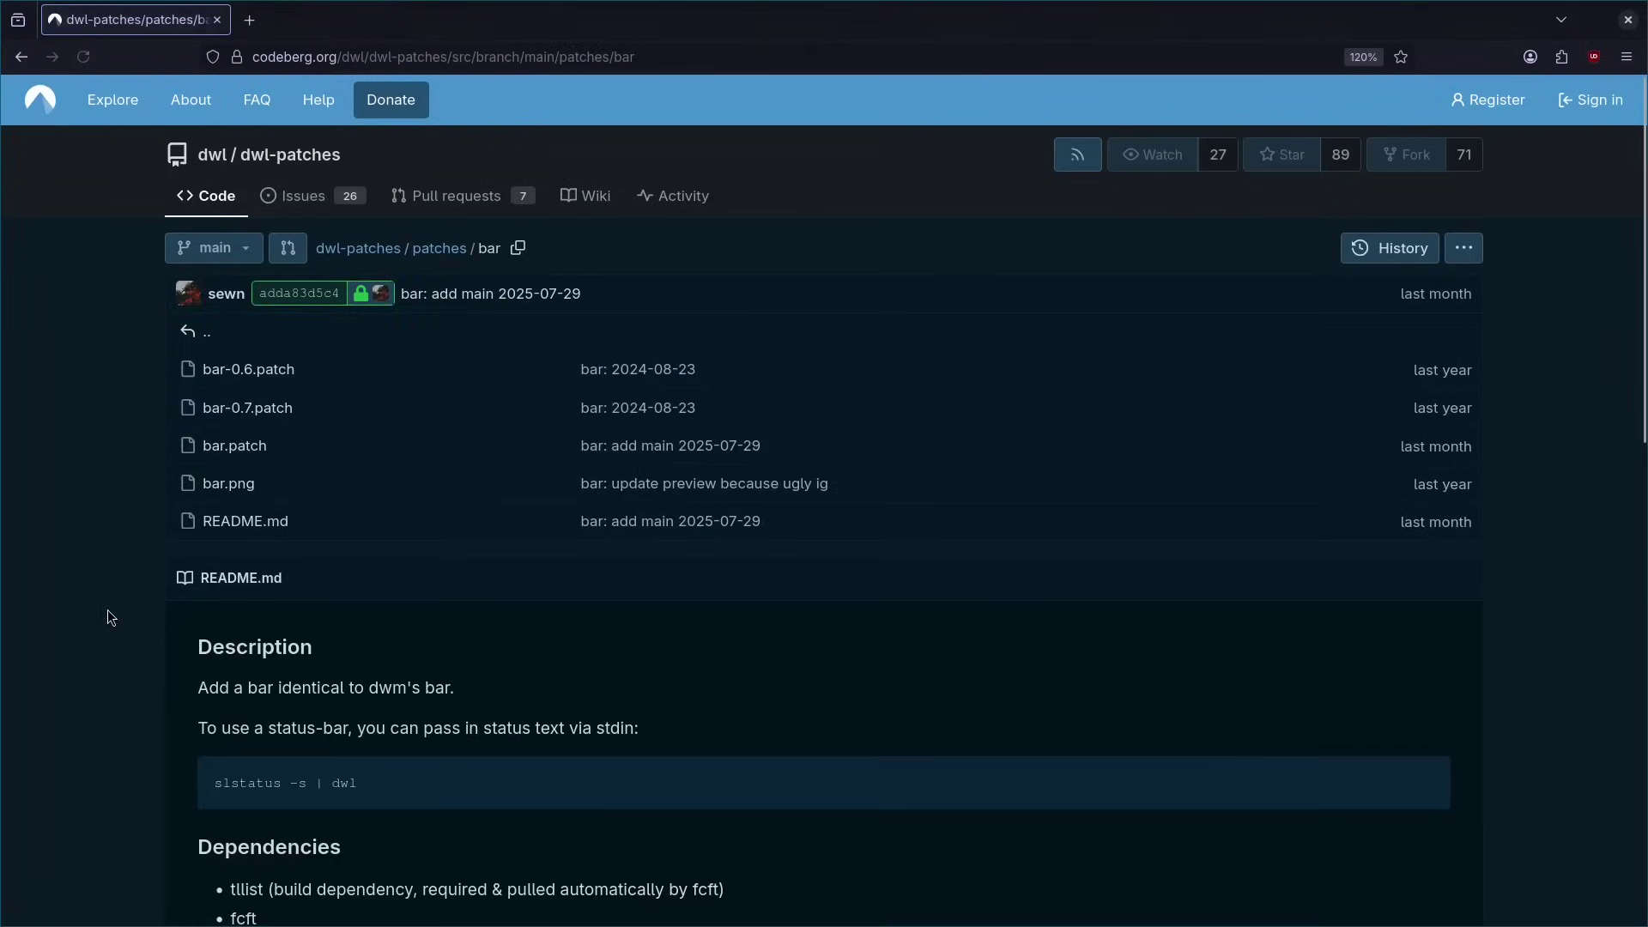
{"action": "scroll", "coordinate": [297, 709], "scroll_direction": "down", "scroll_amount": 4}
{"action": "right_click", "coordinate": [297, 708]}
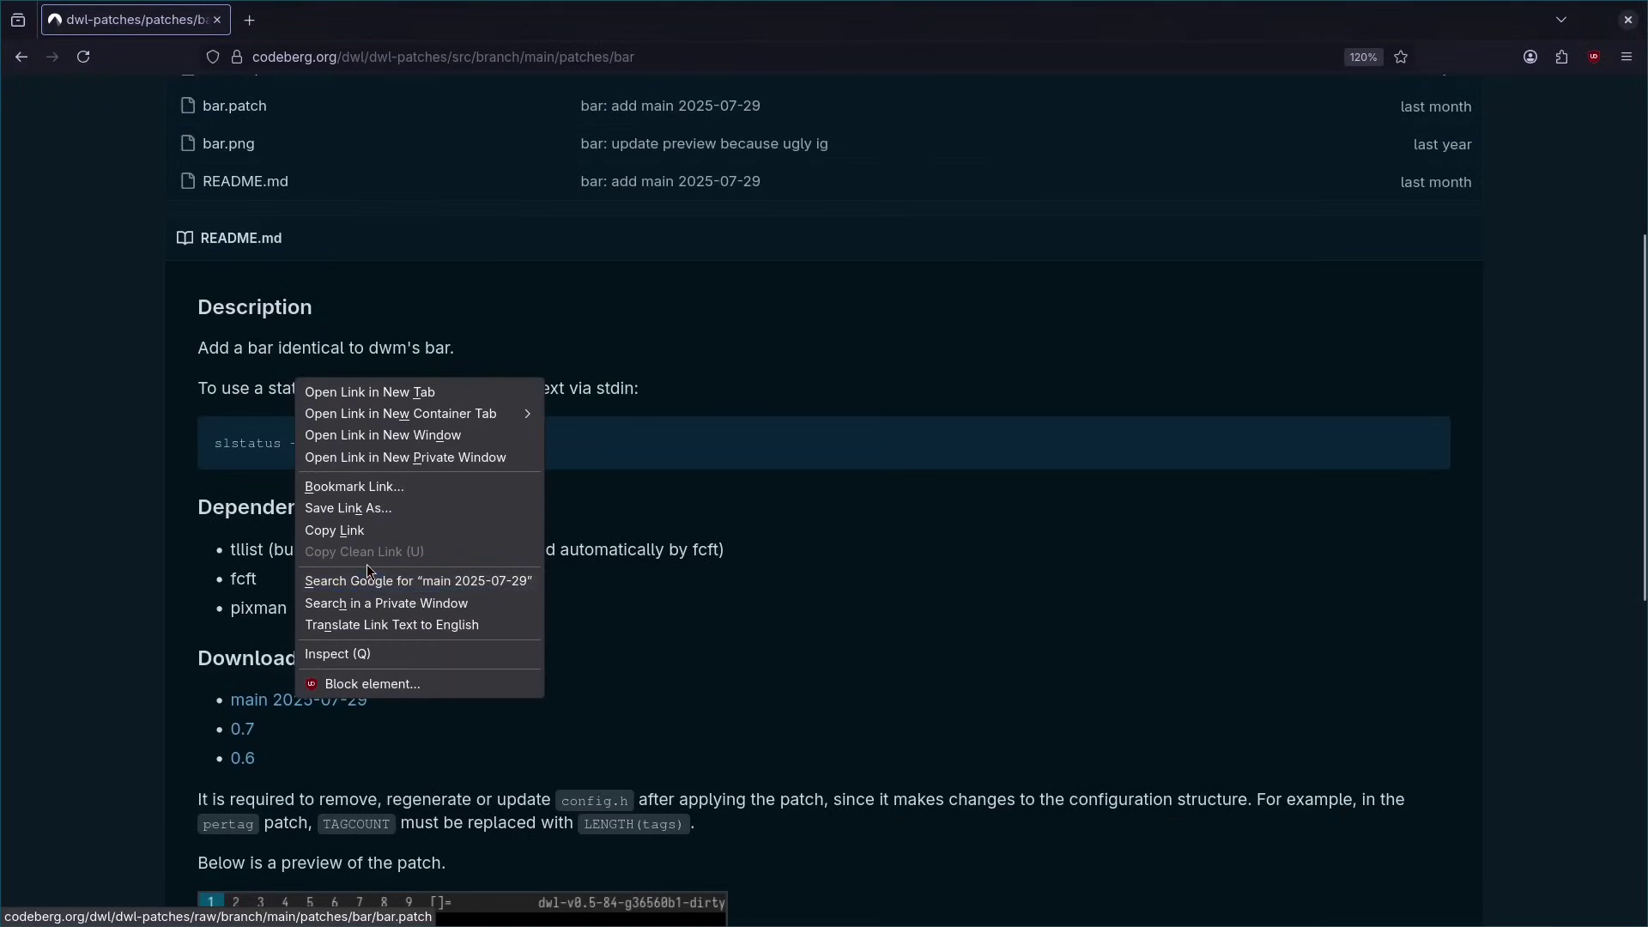
{"action": "left_click", "coordinate": [348, 509]}
- Save bar.patch into a new patches folder inside dotfiles/dwl
{"action": "left_click", "coordinate": [356, 80]}
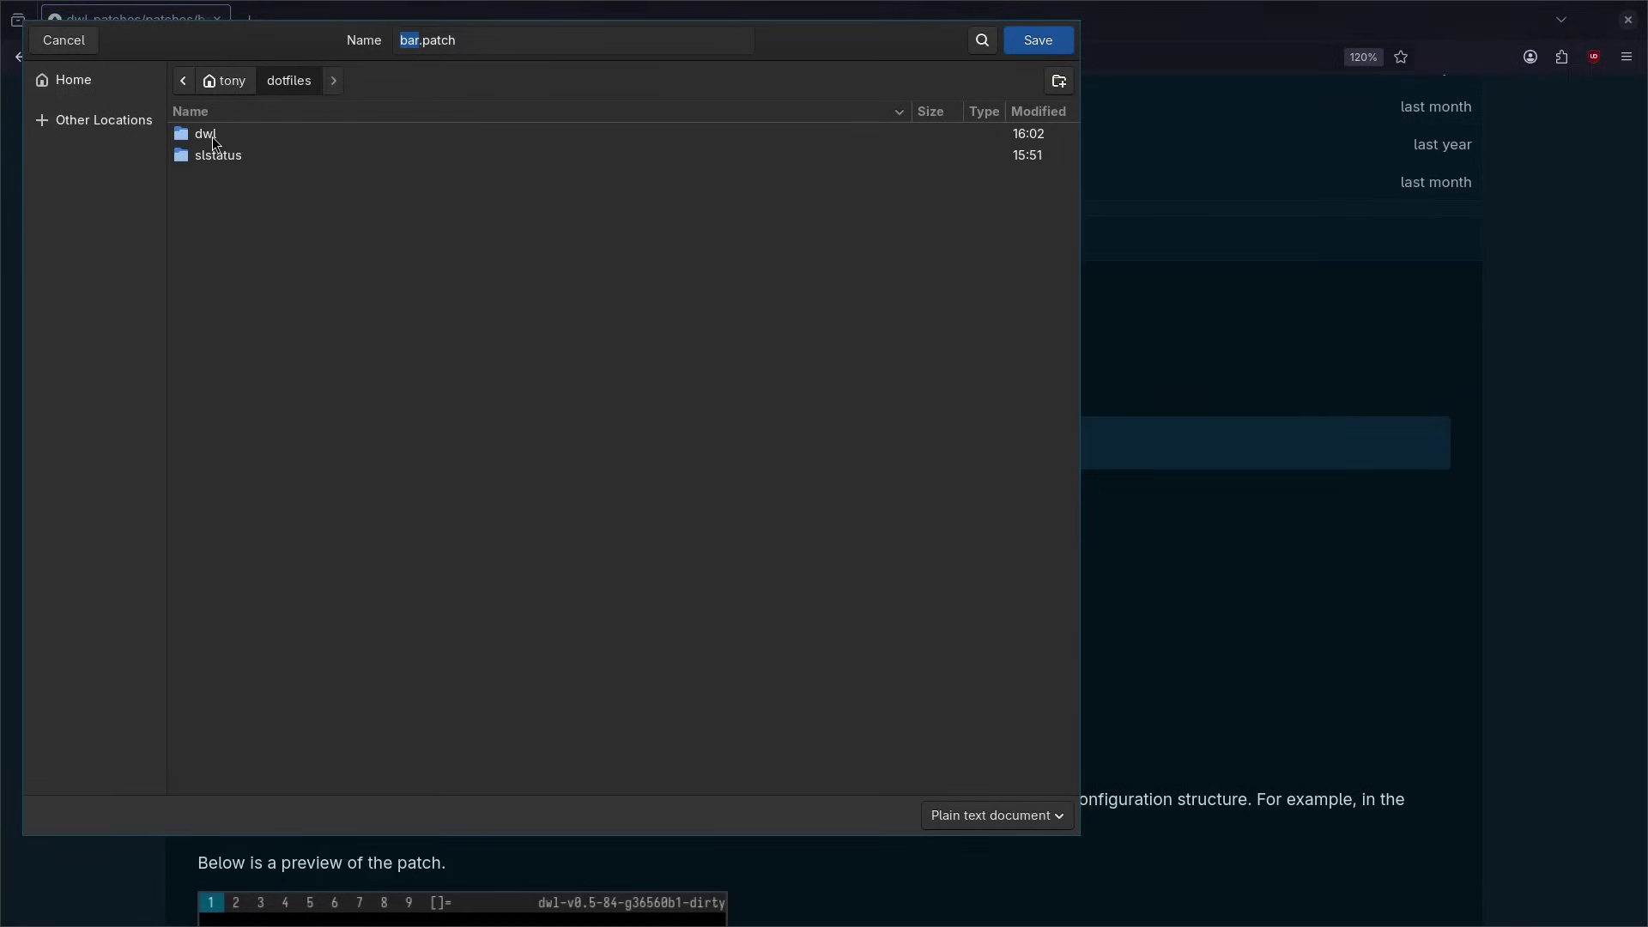
{"action": "double_click", "coordinate": [212, 136]}
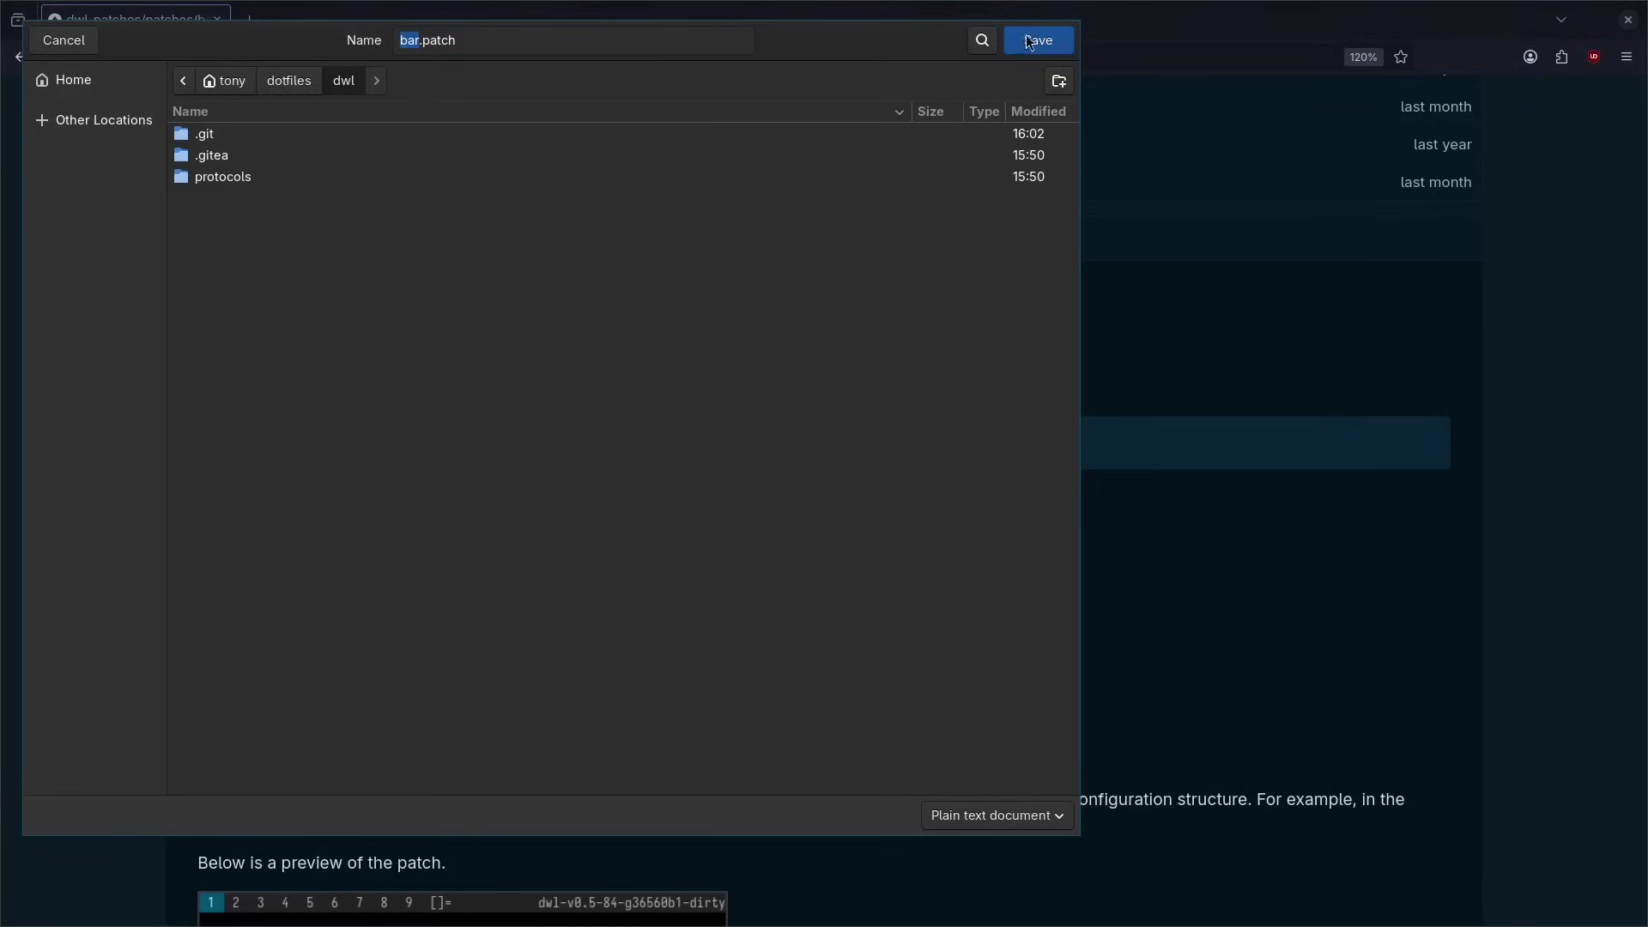
{"action": "left_click", "coordinate": [1058, 80]}
{"action": "type", "text": "patches"}
{"action": "key", "text": "Return"}
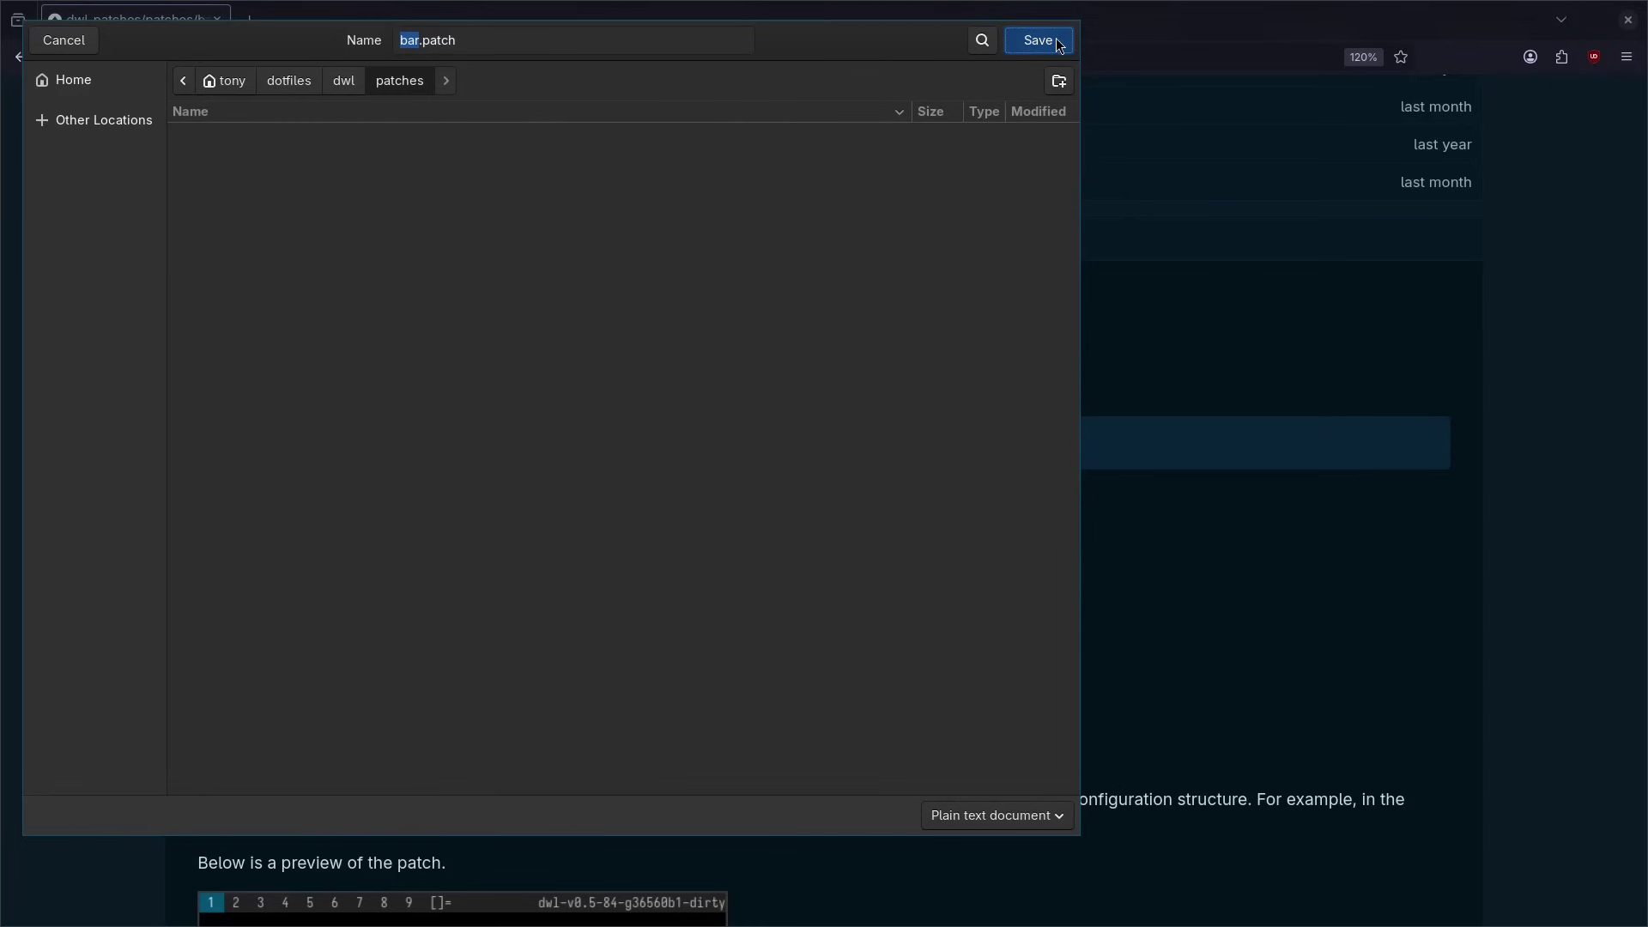
{"action": "left_click", "coordinate": [1059, 43]}
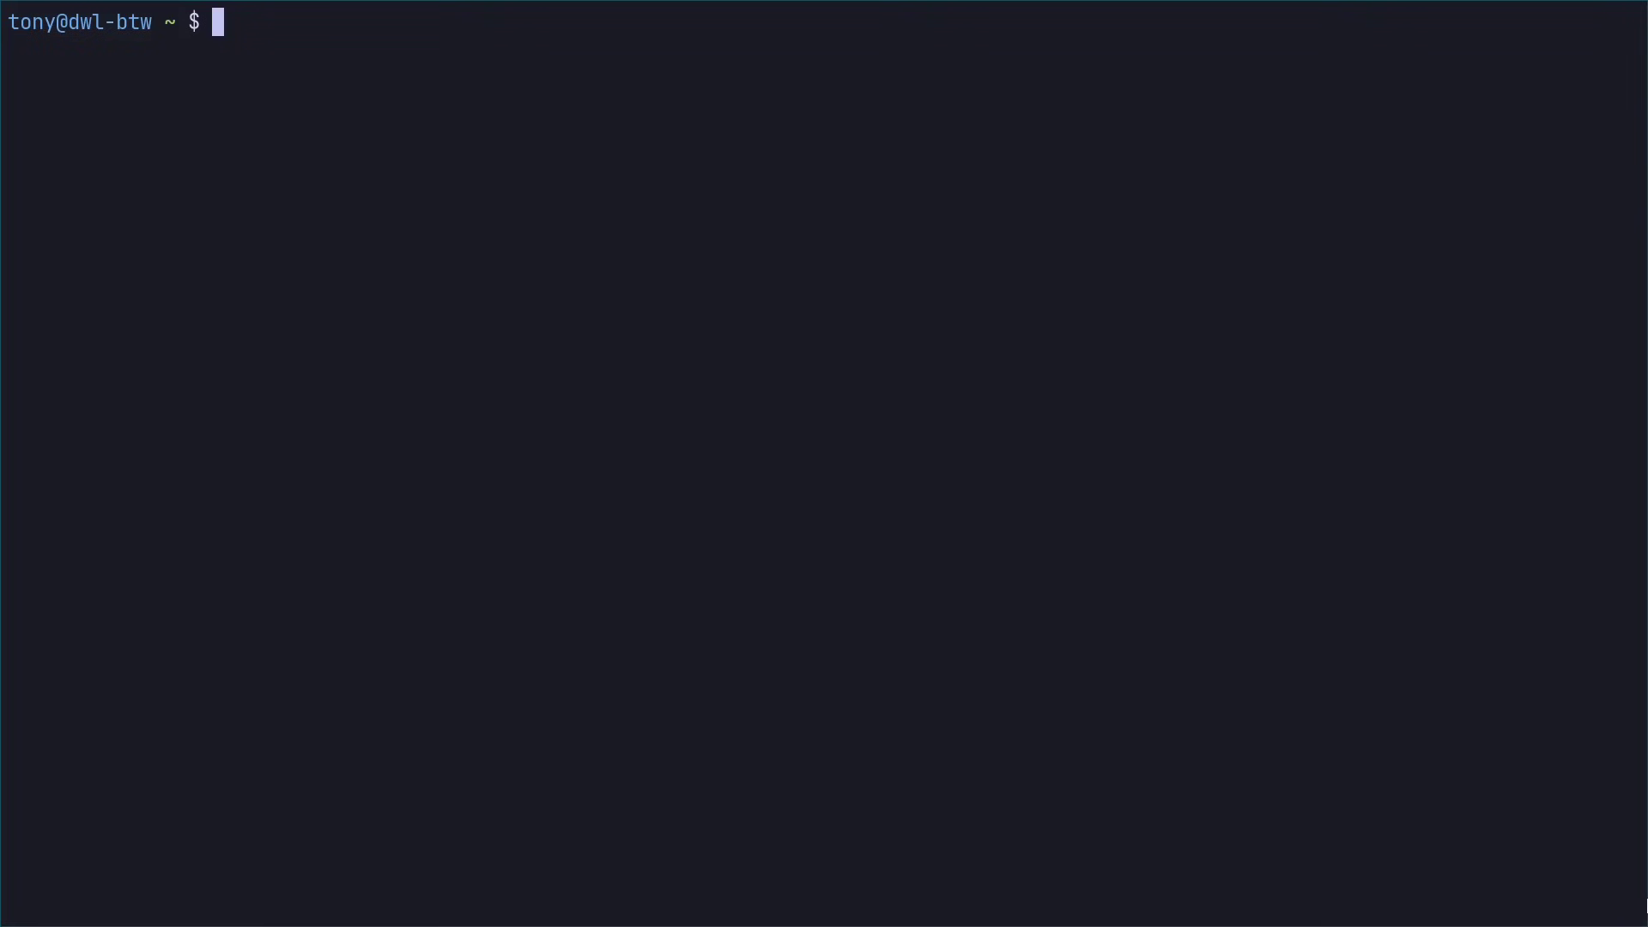
- Change into dotfiles/dwl and list the contents of the patches folder
{"action": "type", "text": "cd dotfiles/dwl/"}
{"action": "key", "text": "Return"}
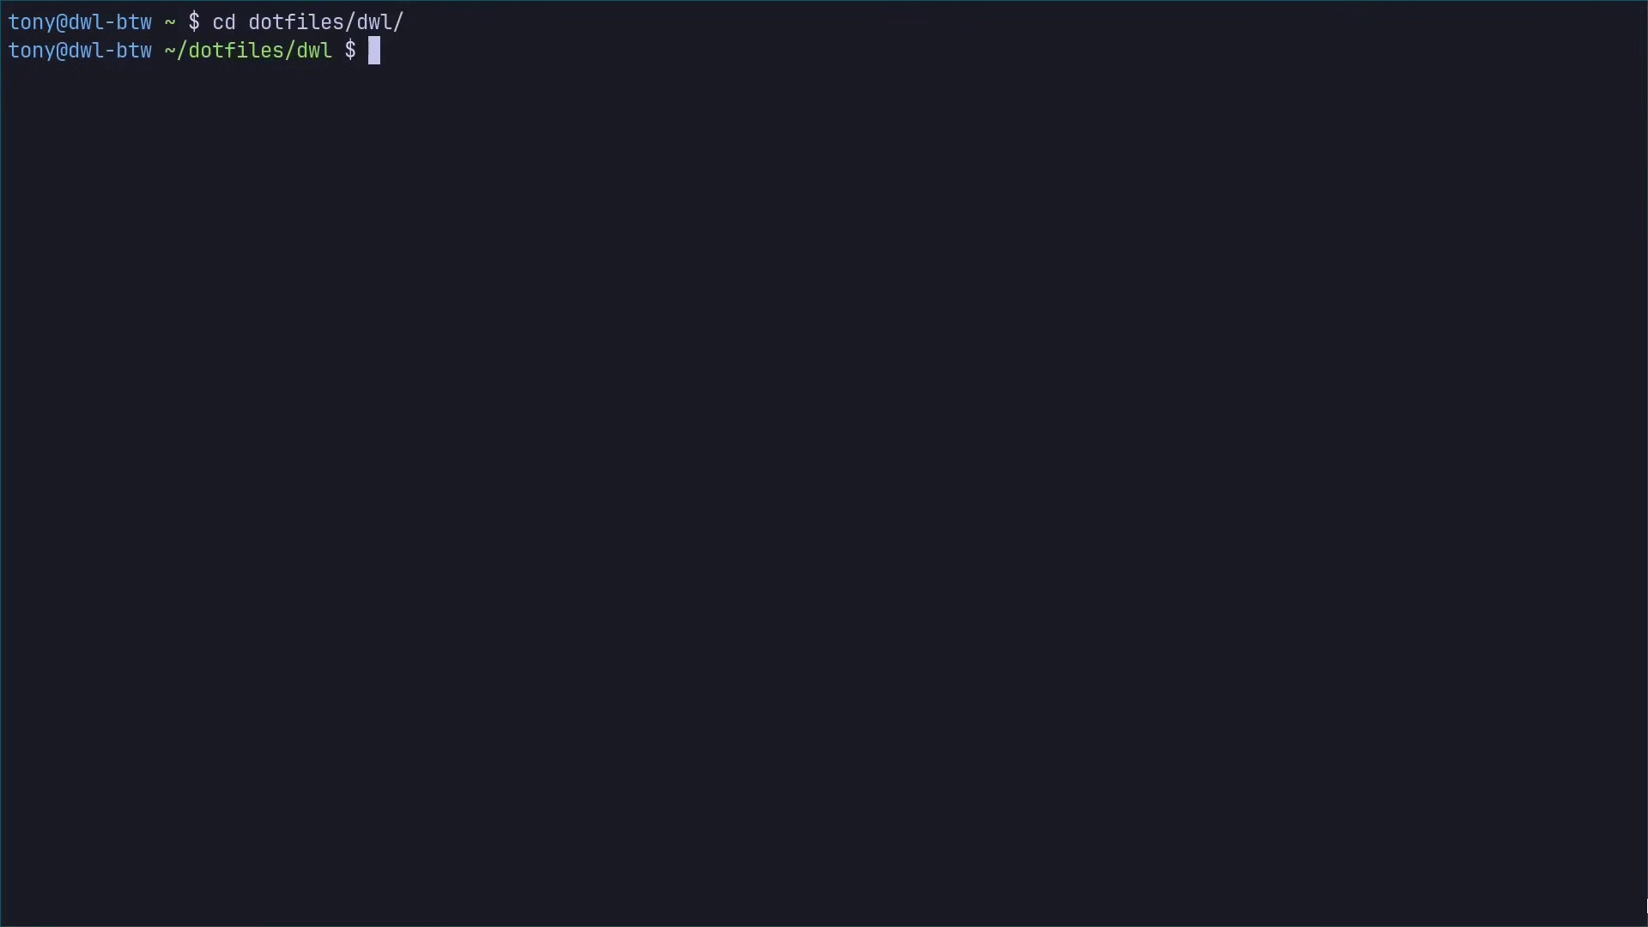
{"action": "type", "text": "ls patches"}
{"action": "key", "text": "Return"}
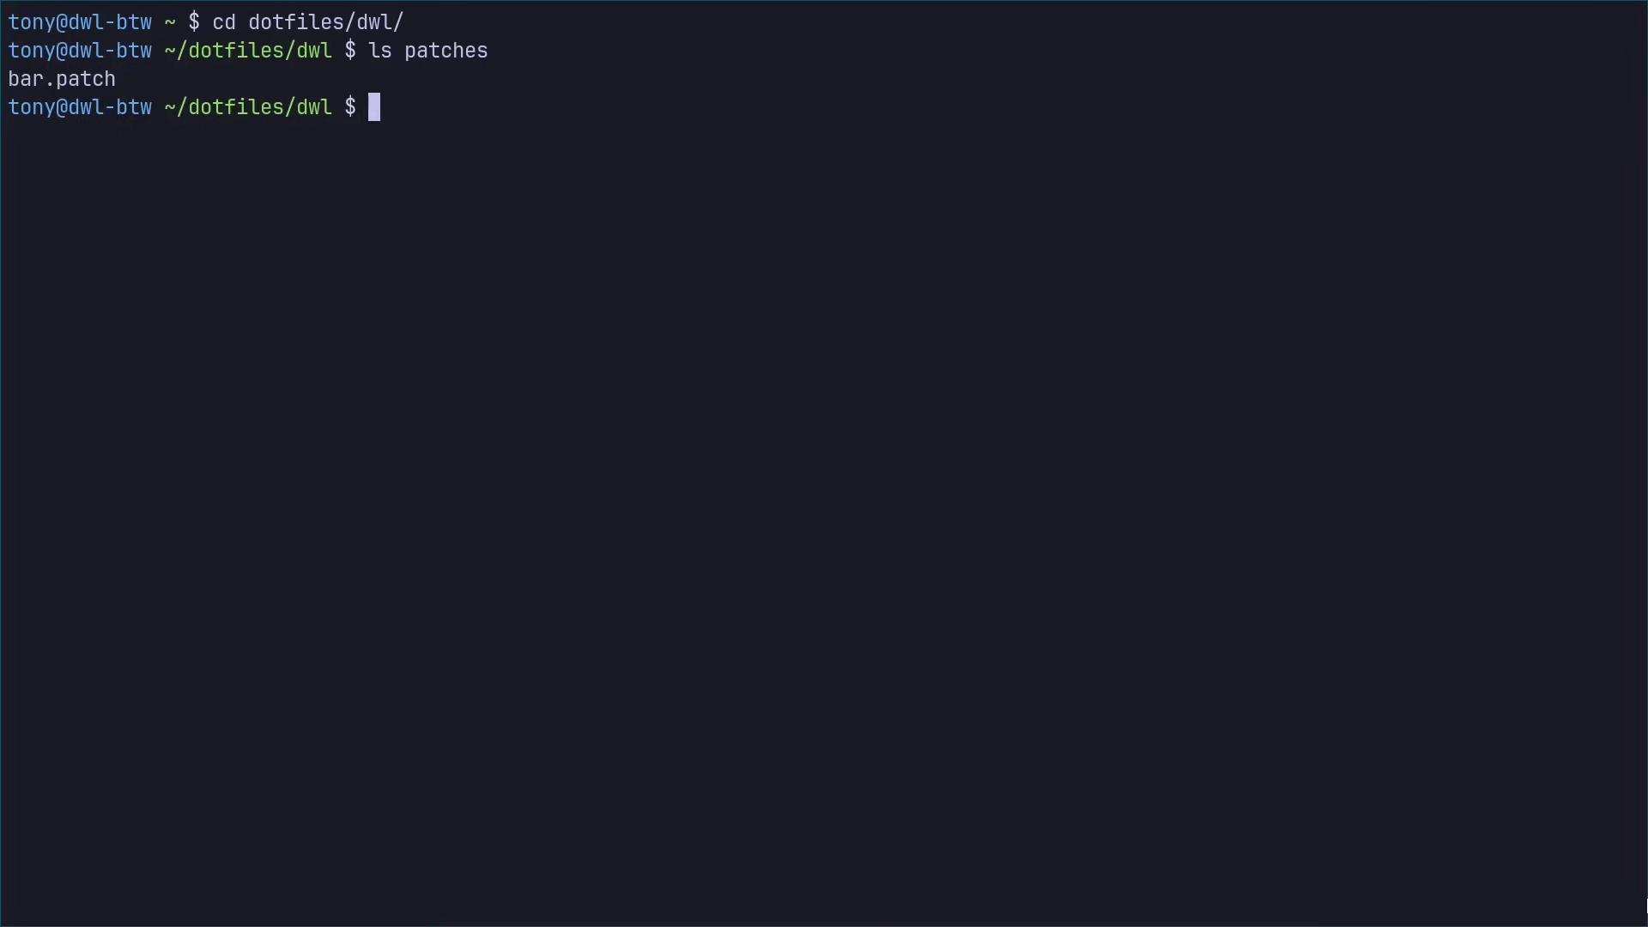
- Apply patches/bar.patch with patch -i and review the hunk results
{"action": "type", "text": "patch -i patches/bar"}
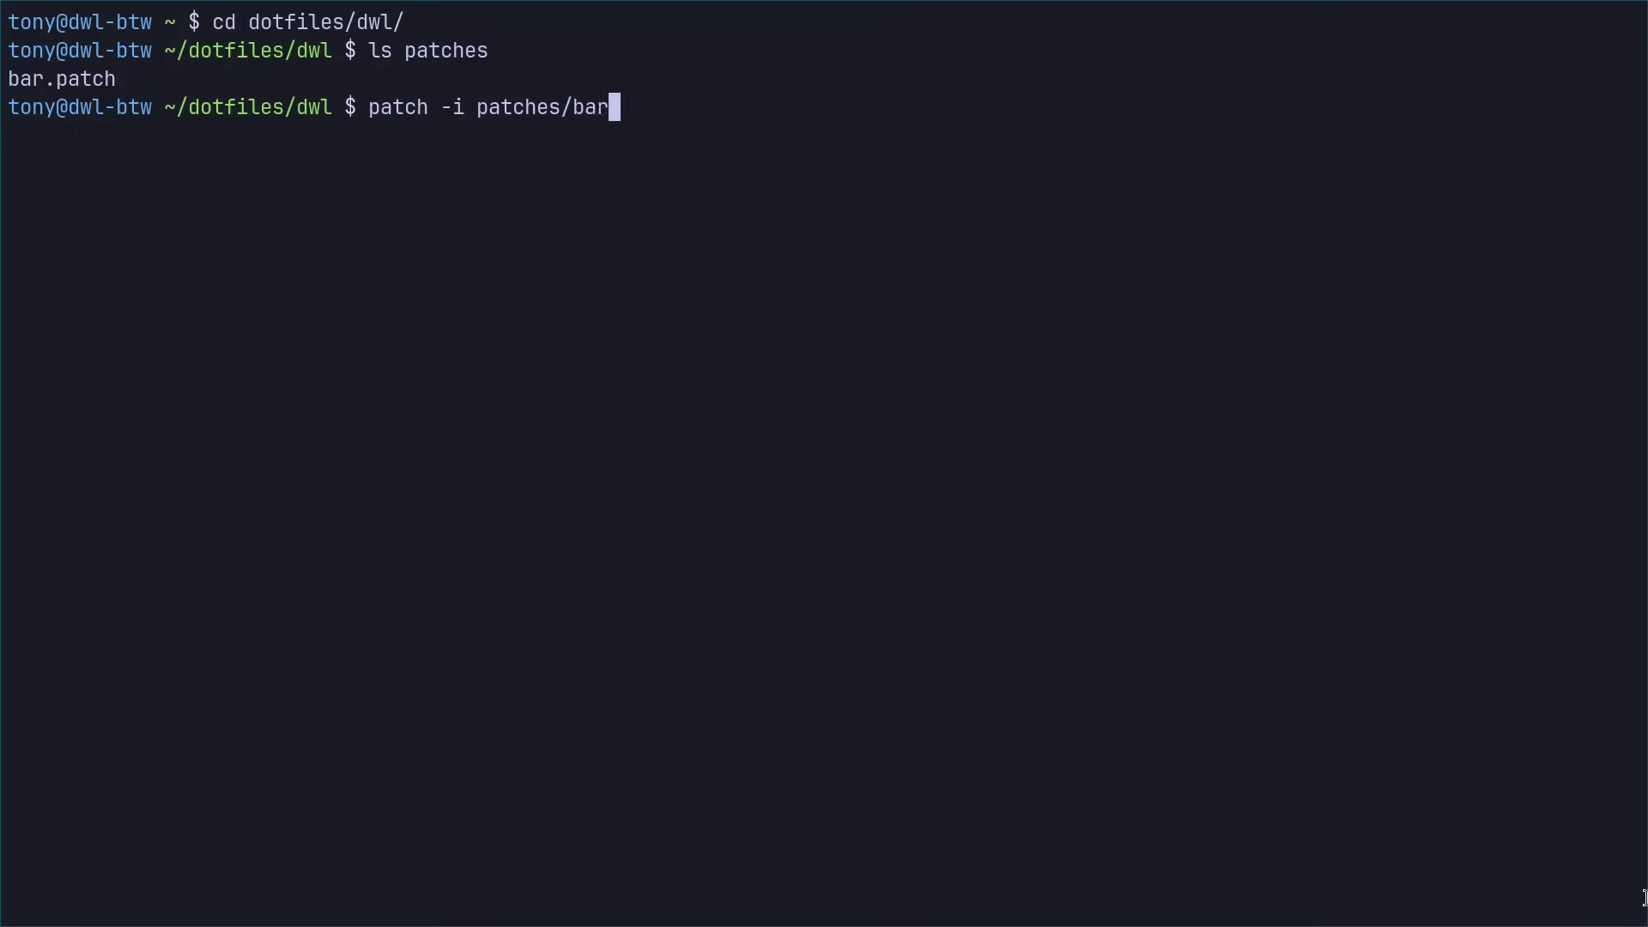
{"action": "key", "text": "Tab"}
{"action": "key", "text": "Return"}
{"action": "scroll", "coordinate": [24, 121], "scroll_direction": "up", "scroll_amount": 6}
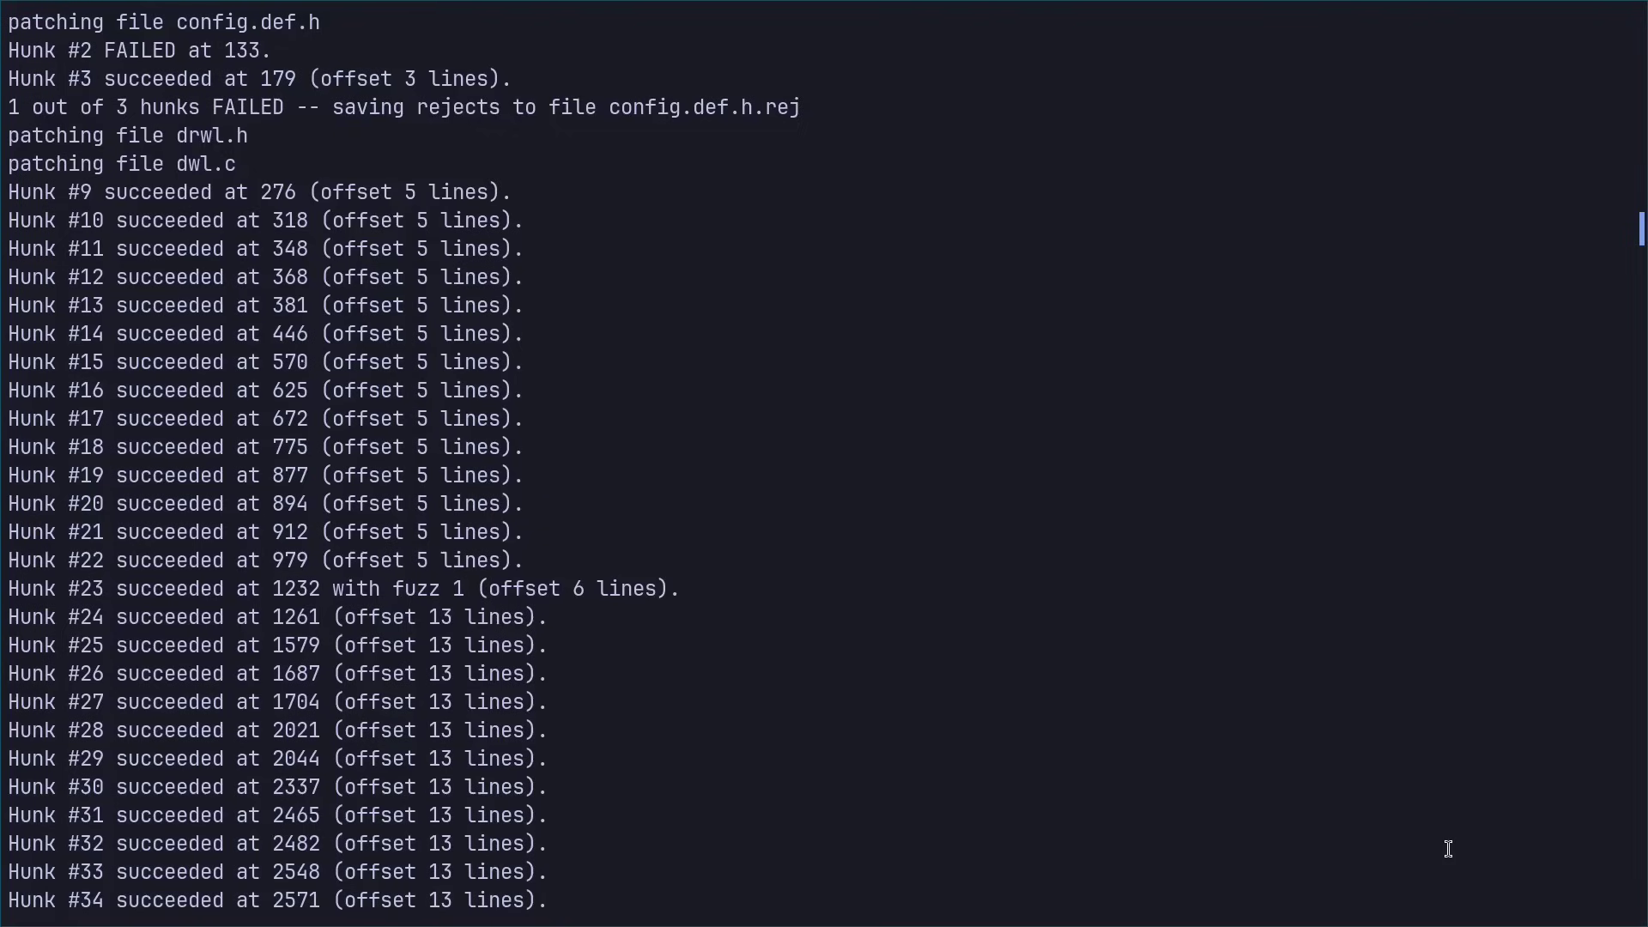
- Open config.def.h.rej and copy the rejected togglebar binding line
{"action": "type", "text": "vim config.def."}
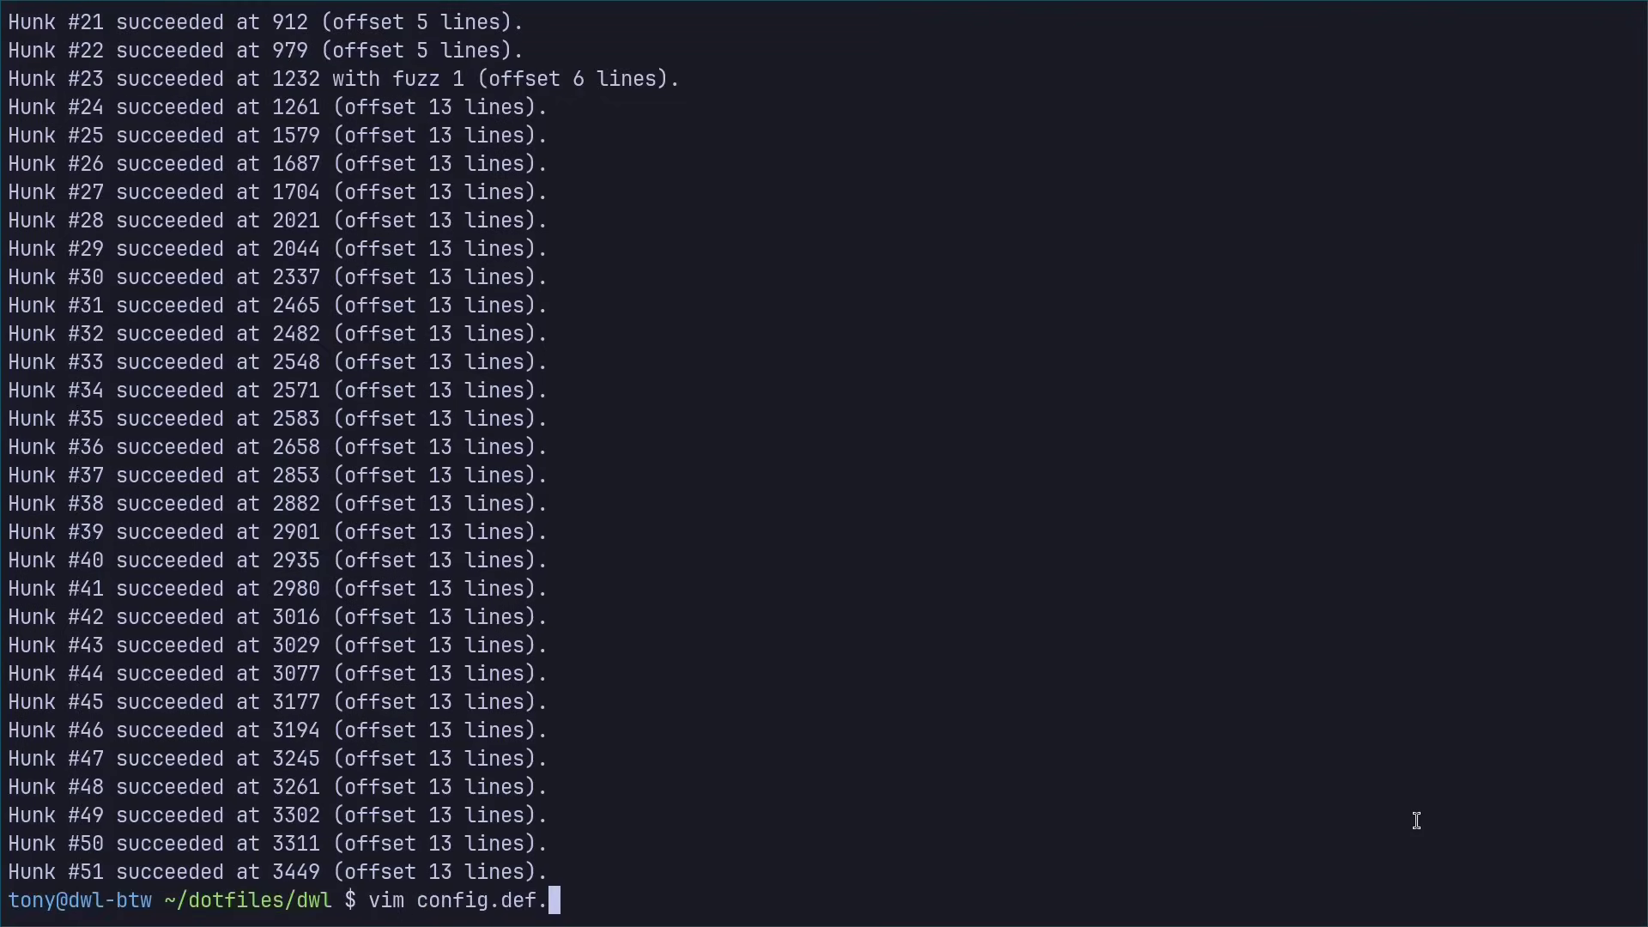
{"action": "type", "text": "h.rej"}
{"action": "key", "text": "Return"}
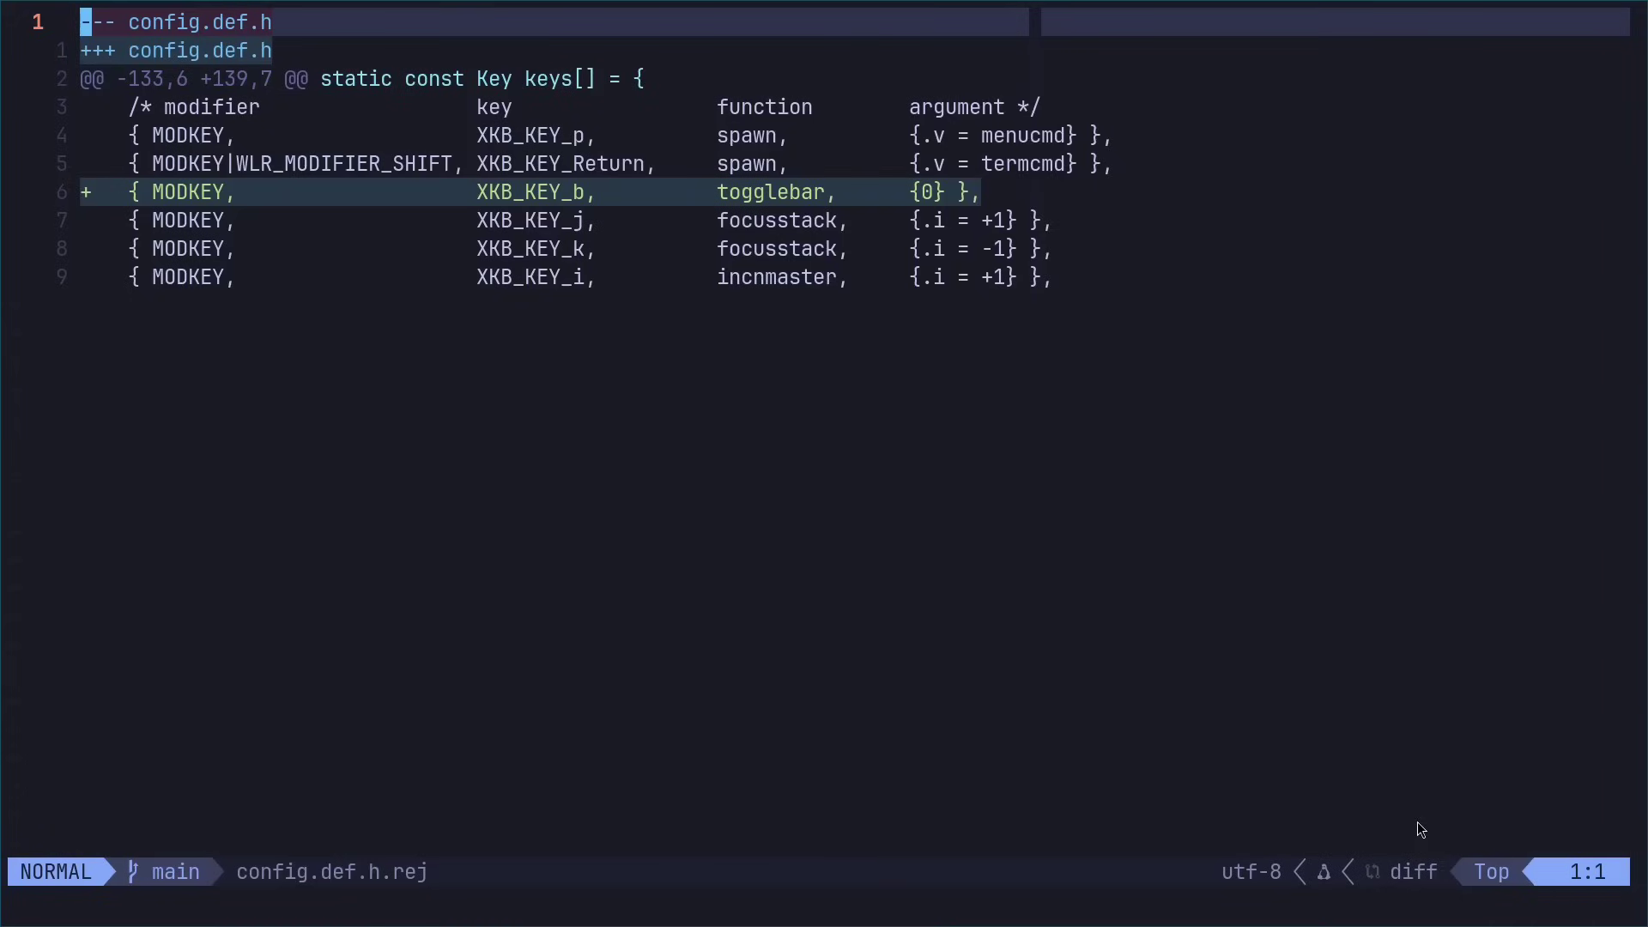
{"action": "key", "text": "j"}
{"action": "key", "text": "j"}
{"action": "key", "text": "j"}
{"action": "key", "text": "j"}
{"action": "key", "text": "j"}
{"action": "key", "text": "j"}
{"action": "key", "text": "shift+v"}
{"action": "key", "text": "Escape"}
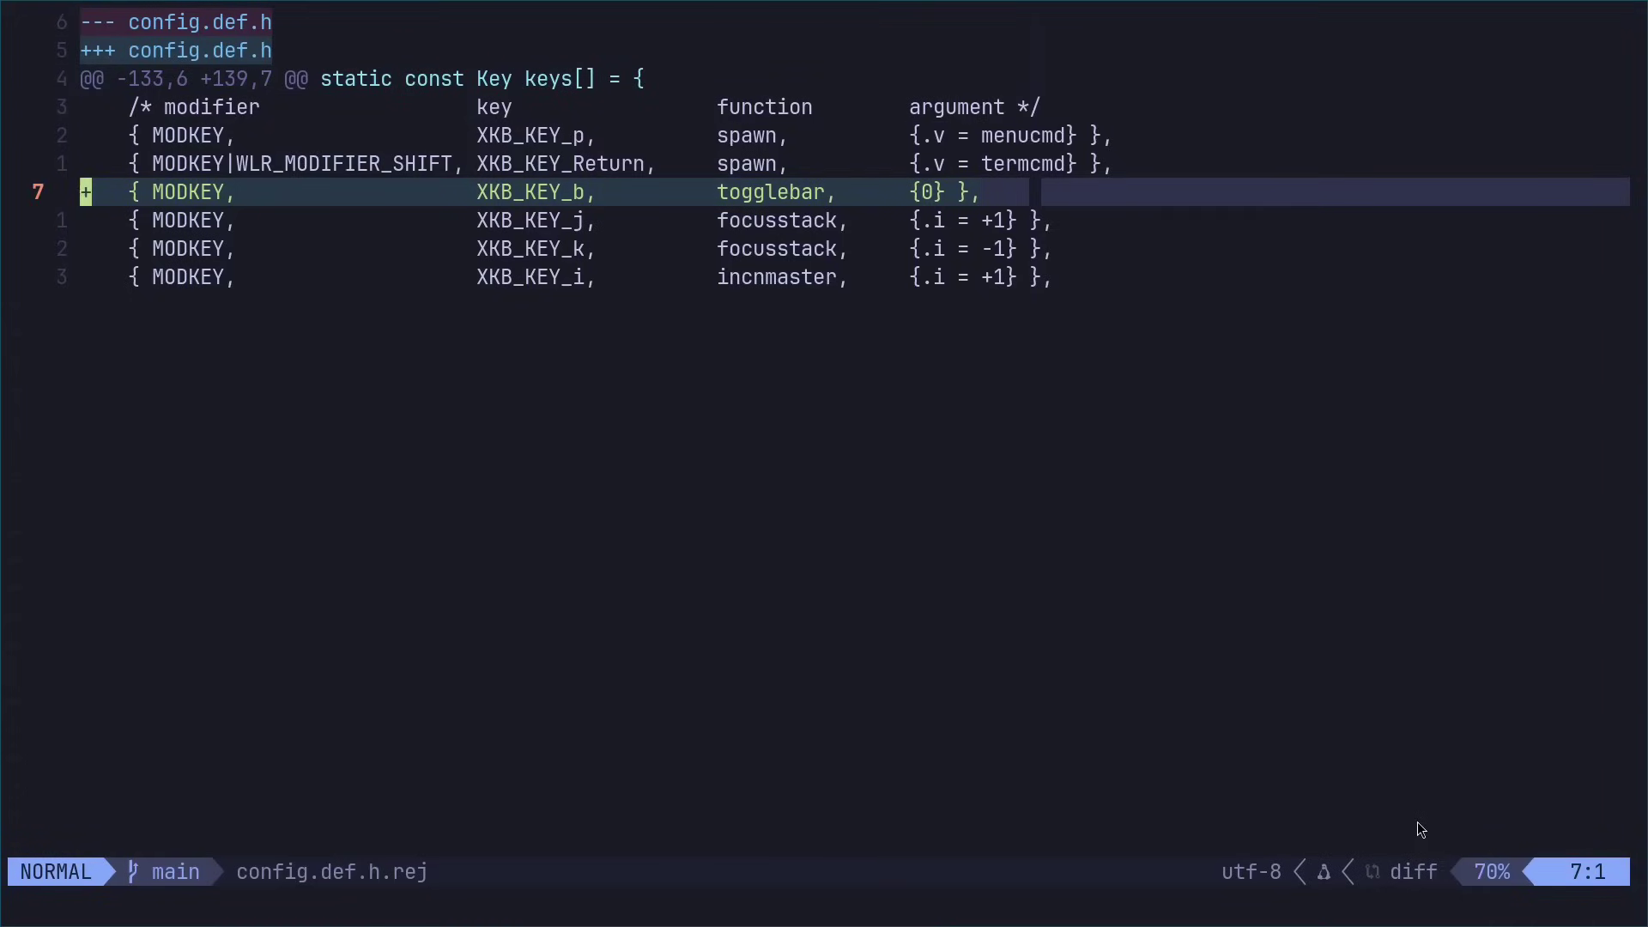
- Paste the togglebar binding into config.def.h's keys array below the incnmaster -1 line
{"action": "key", "text": "minus"}
{"action": "key", "text": "j"}
{"action": "key", "text": "j"}
{"action": "key", "text": "j"}
{"action": "key", "text": "j"}
{"action": "key", "text": "j"}
{"action": "key", "text": "j"}
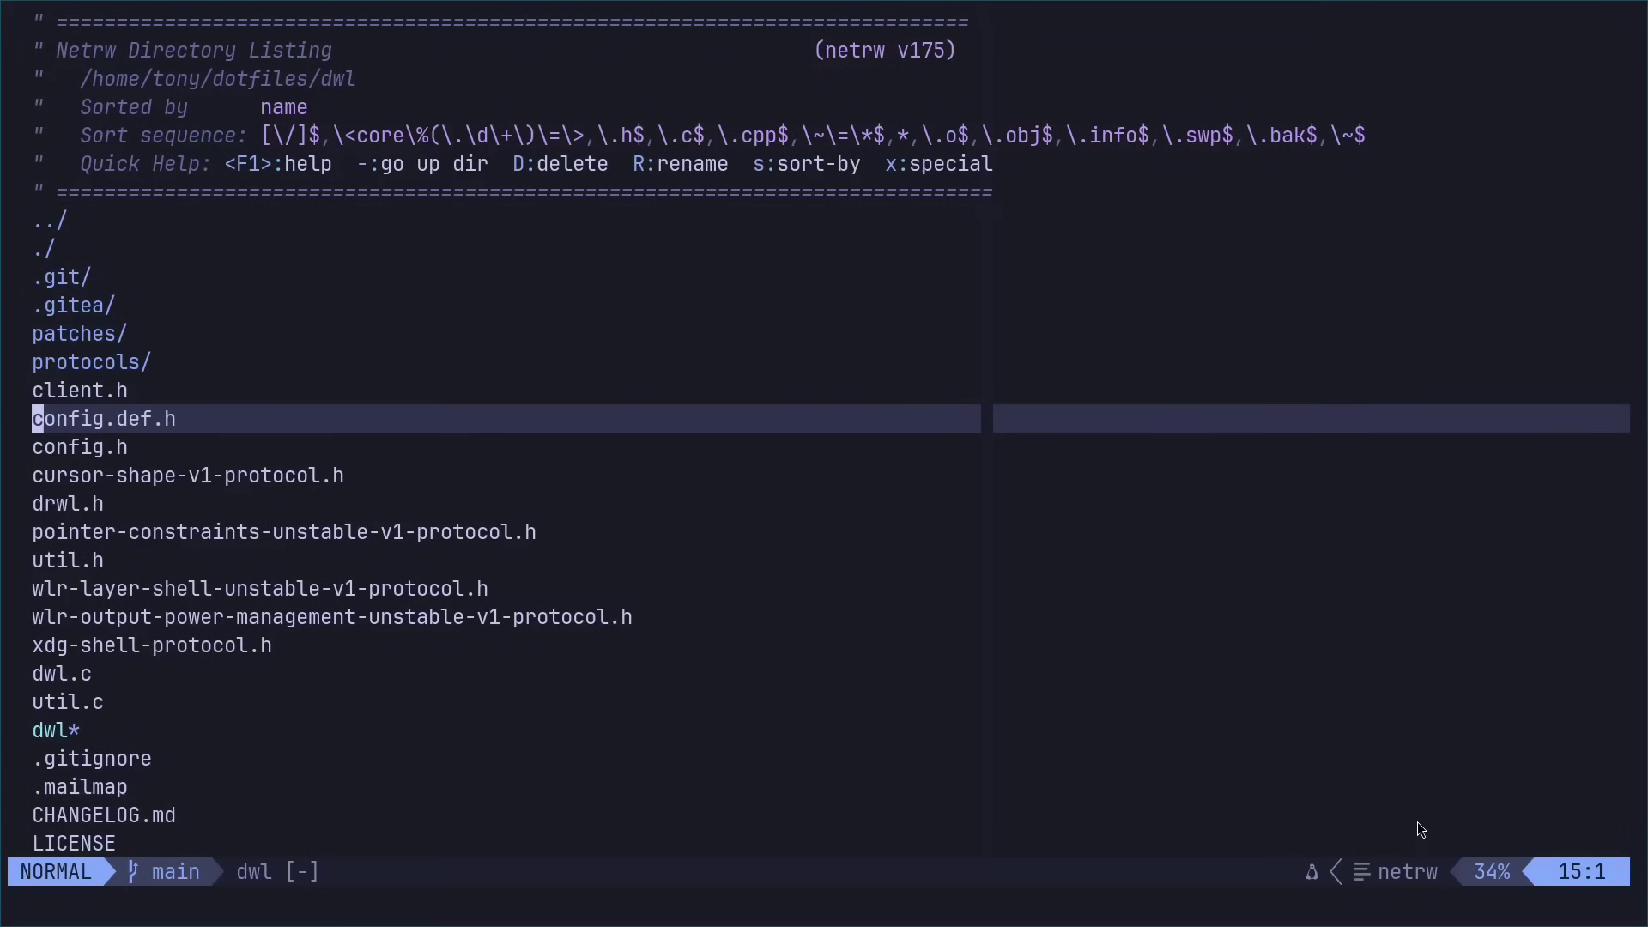
{"action": "key", "text": "Return"}
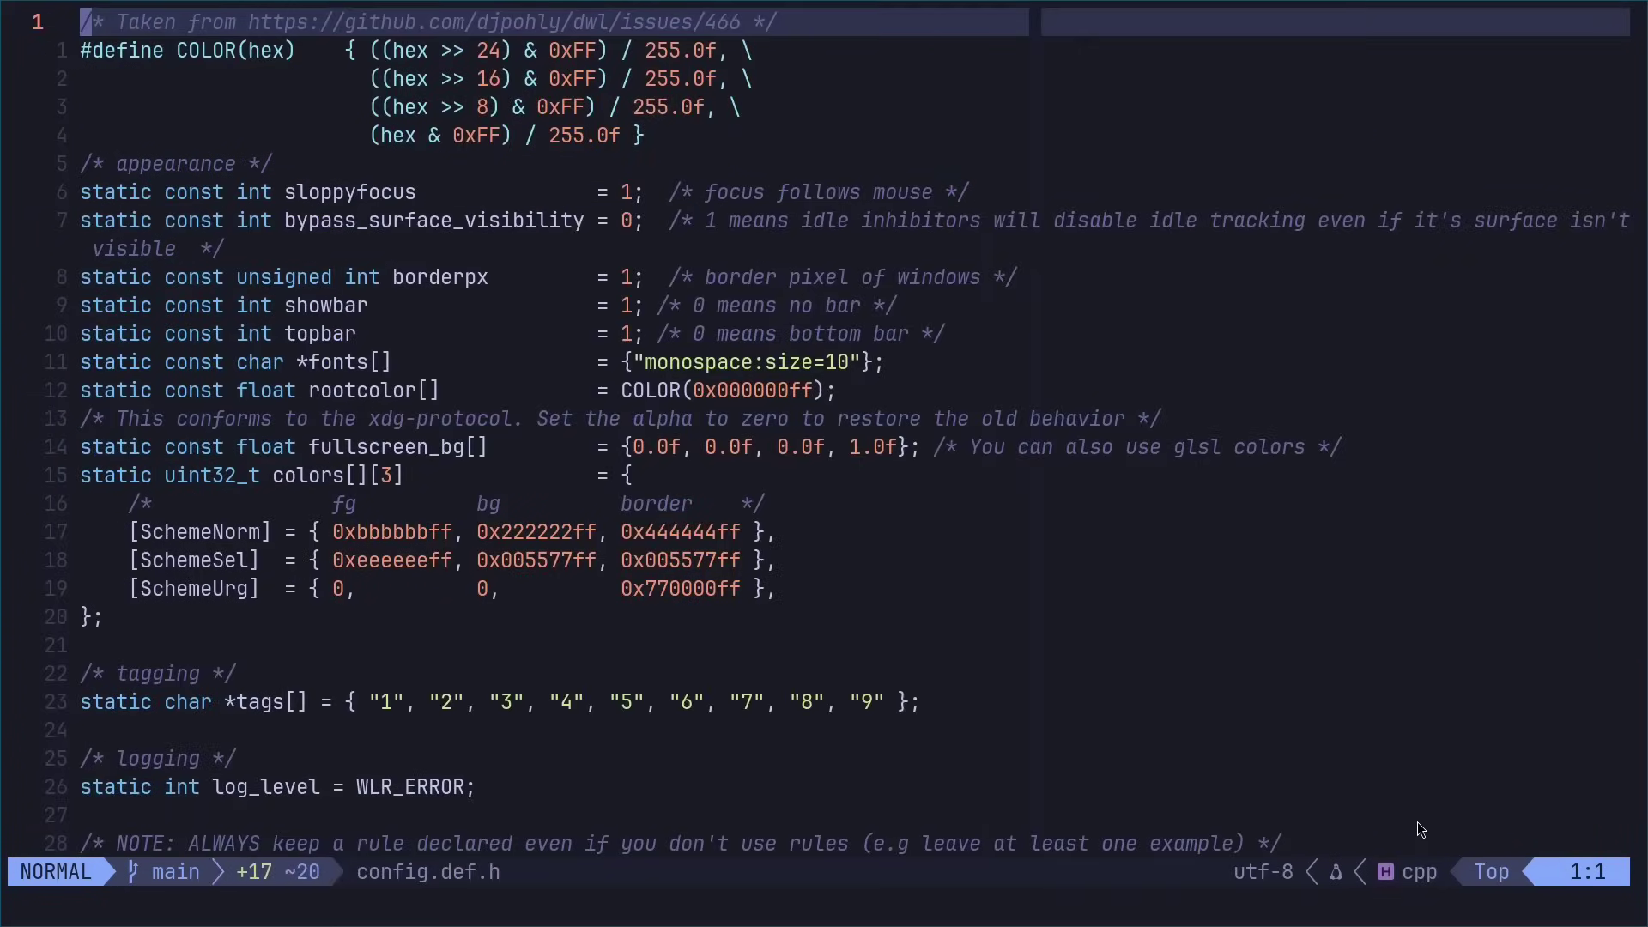
{"action": "type", "text": "/keys"}
{"action": "key", "text": "Return"}
{"action": "key", "text": "j"}
{"action": "key", "text": "j"}
{"action": "key", "text": "j"}
{"action": "key", "text": "j"}
{"action": "key", "text": "j"}
{"action": "key", "text": "j"}
{"action": "key", "text": "j"}
{"action": "key", "text": "j"}
{"action": "key", "text": "j"}
{"action": "key", "text": "j"}
{"action": "key", "text": "j"}
{"action": "key", "text": "j"}
{"action": "key", "text": "j"}
{"action": "key", "text": "j"}
{"action": "key", "text": "j"}
{"action": "key", "text": "j"}
{"action": "key", "text": "j"}
{"action": "key", "text": "j"}
{"action": "key", "text": "j"}
{"action": "key", "text": "j"}
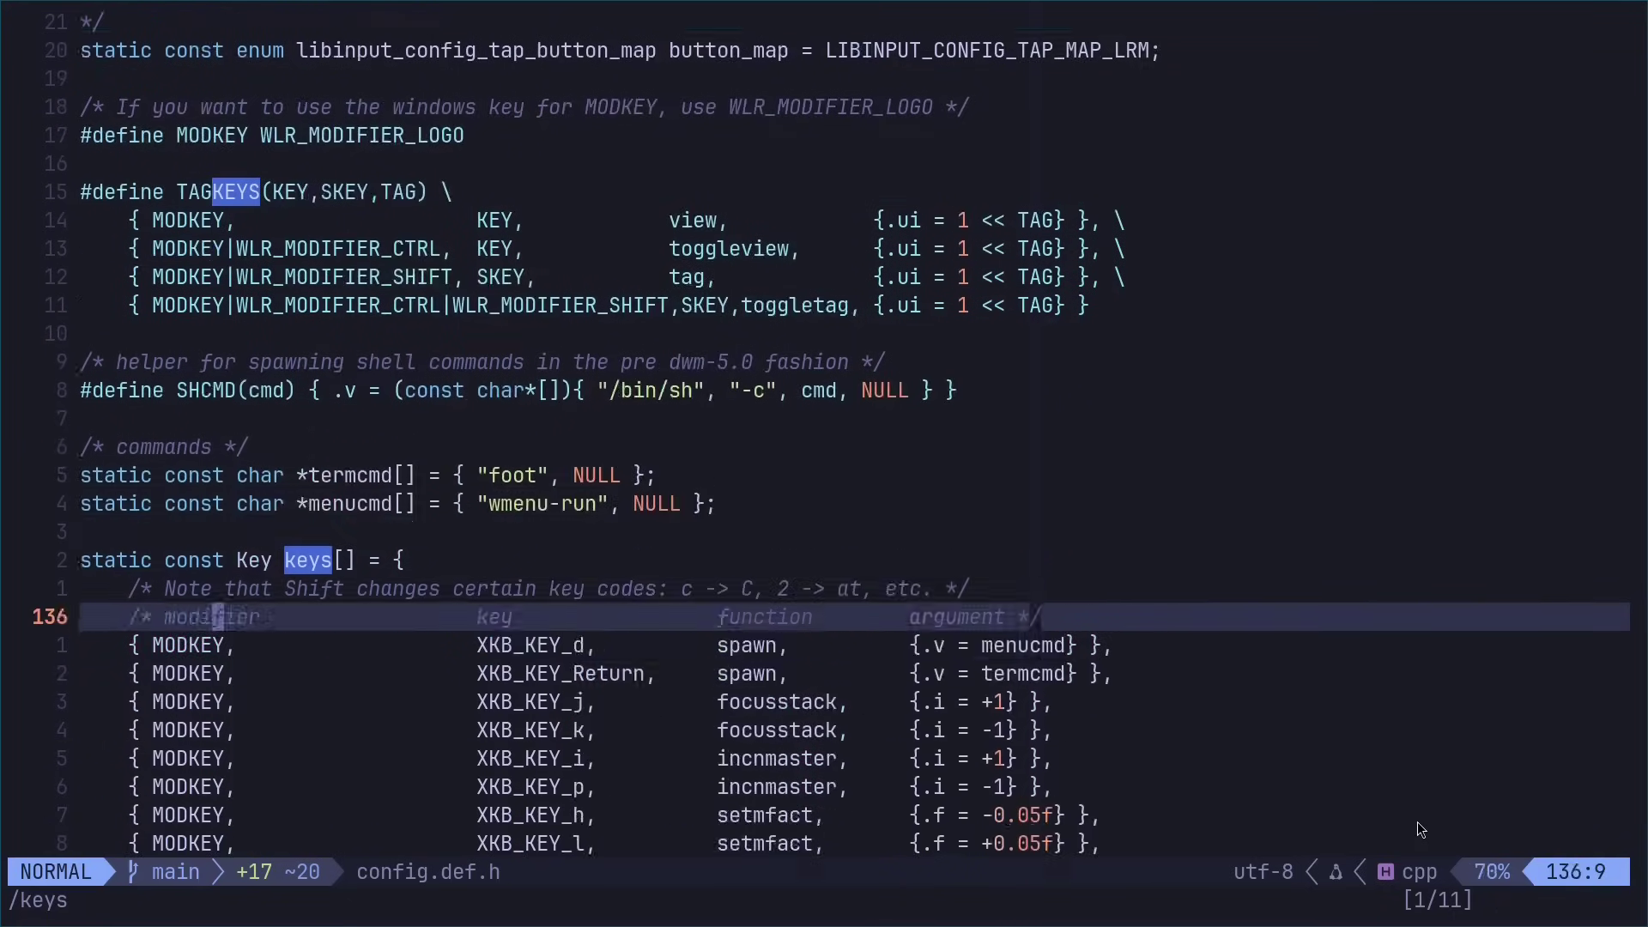
{"action": "key", "text": "p"}
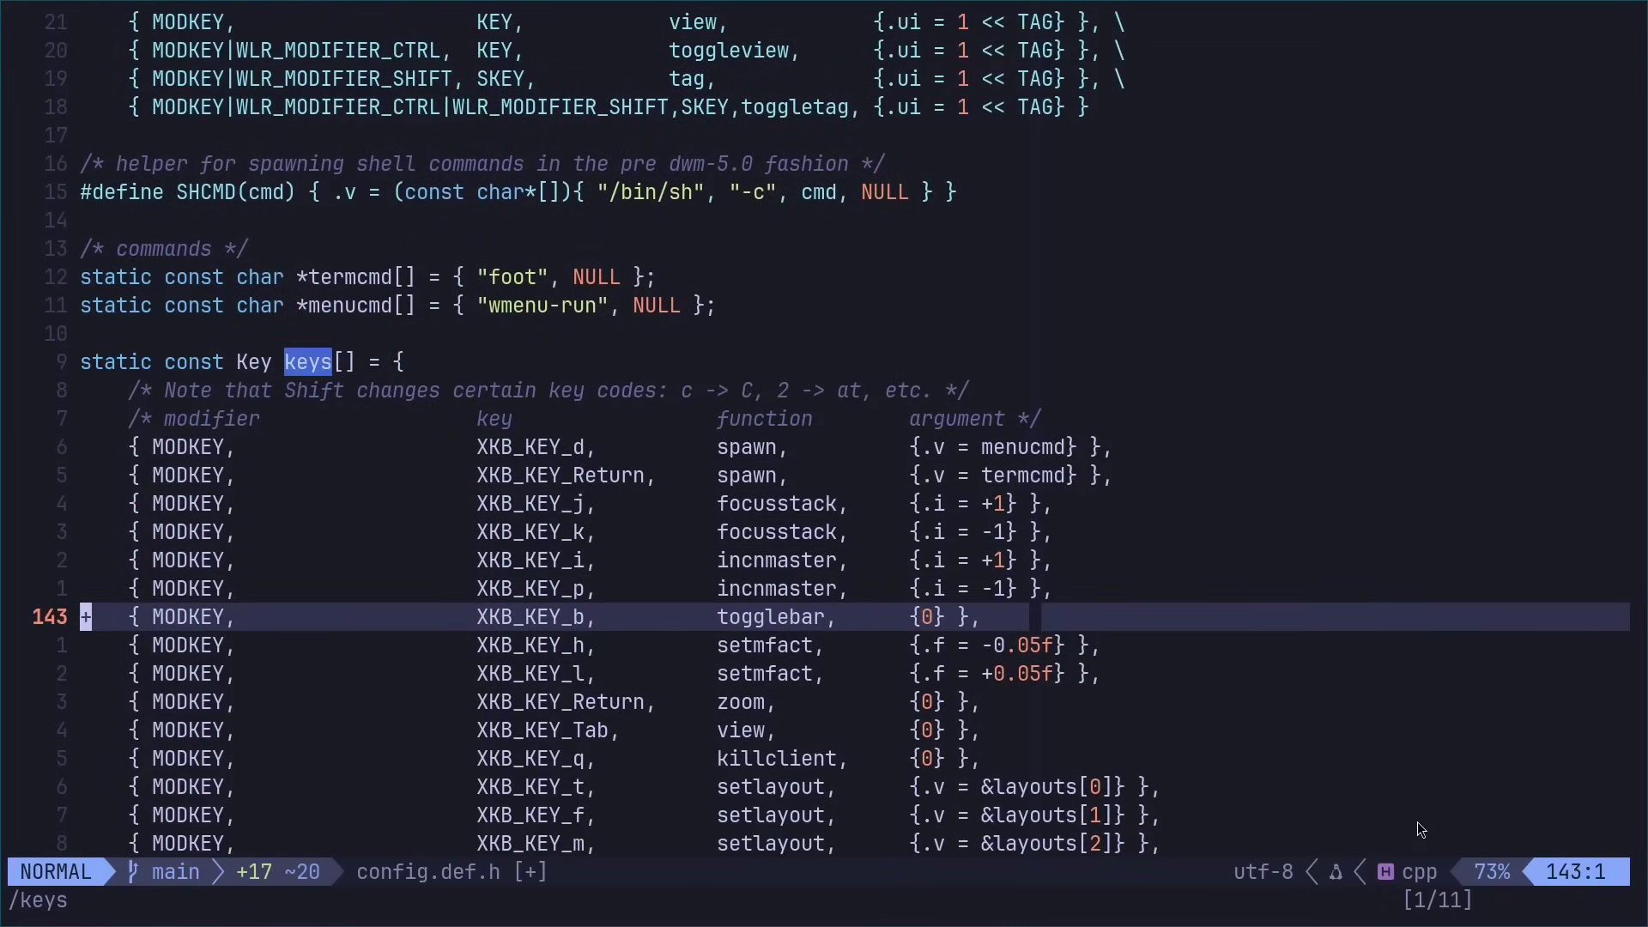
{"action": "key", "text": "k"}
{"action": "key", "text": "j"}
- Look over the remaining key bindings and save config.def.h
{"action": "key", "text": "j"}
{"action": "key", "text": "j"}
{"action": "key", "text": "j"}
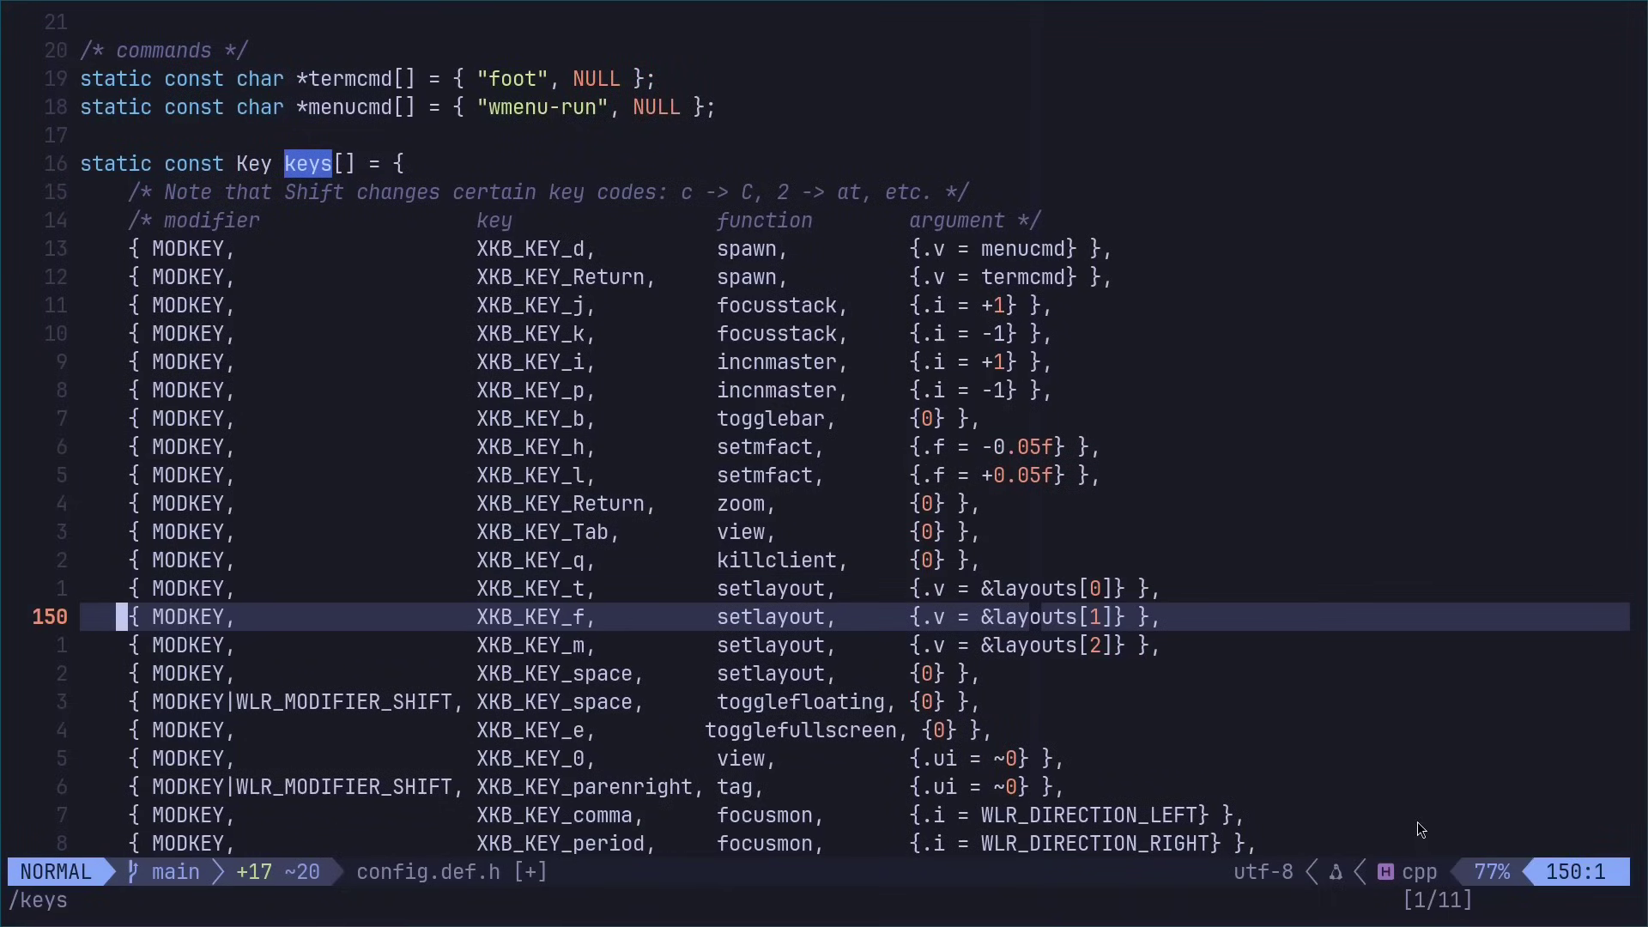
{"action": "key", "text": "j"}
{"action": "key", "text": "j"}
{"action": "key", "text": "j"}
{"action": "key", "text": "1"}
{"action": "key", "text": "7"}
{"action": "key", "text": "k"}
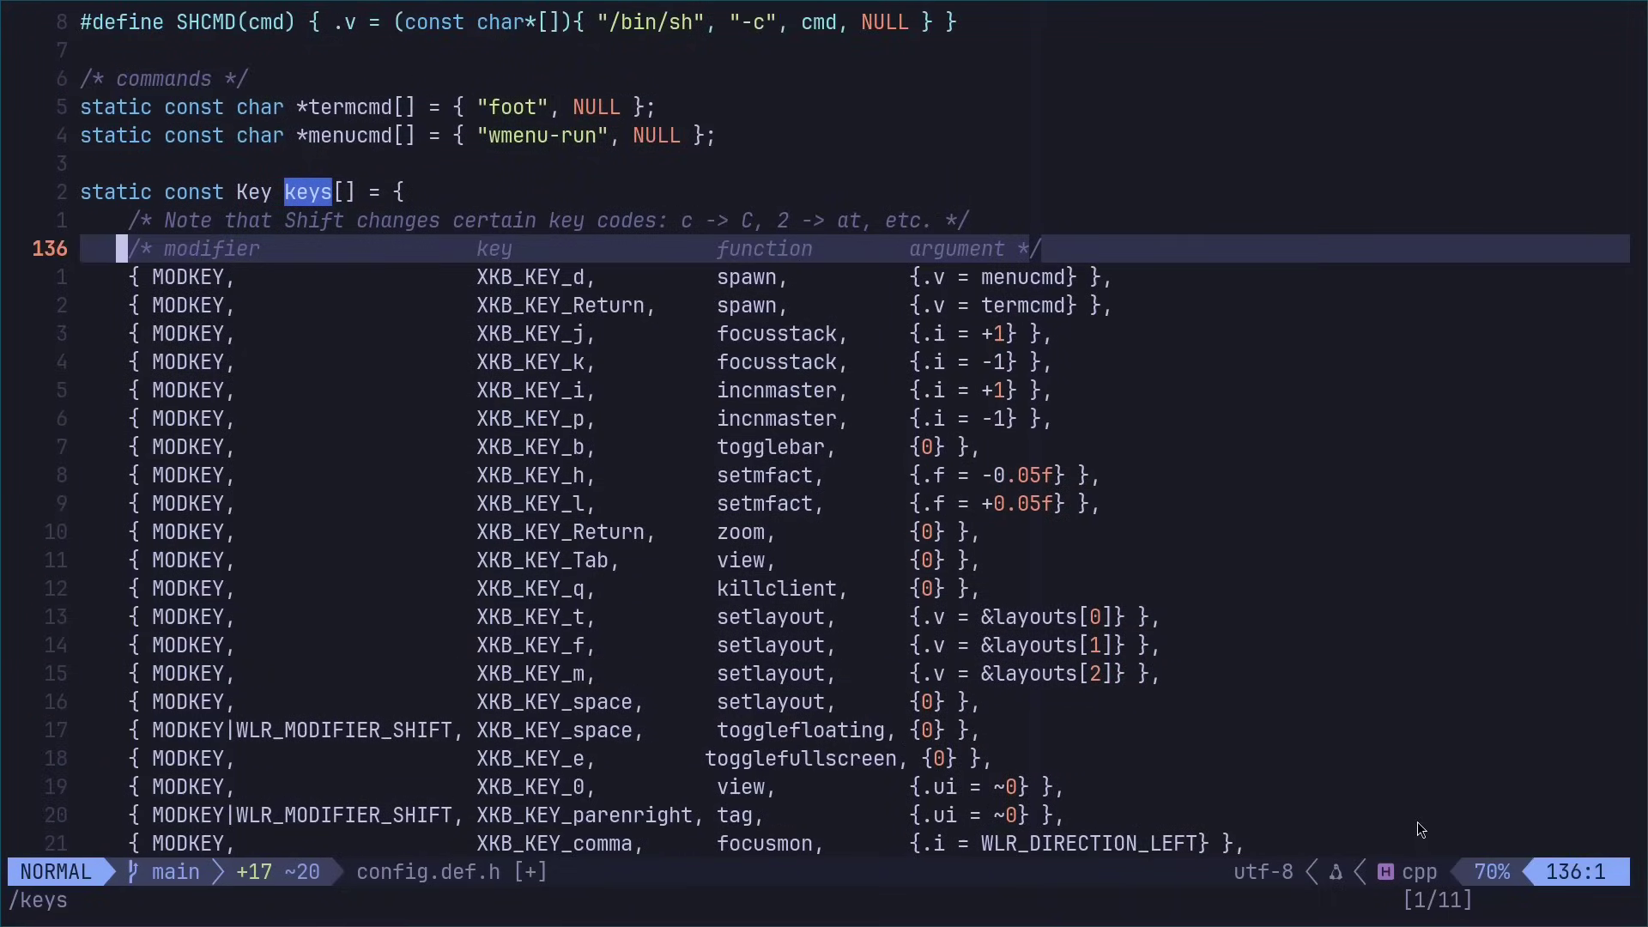
{"action": "key", "text": "space"}
{"action": "key", "text": "w"}
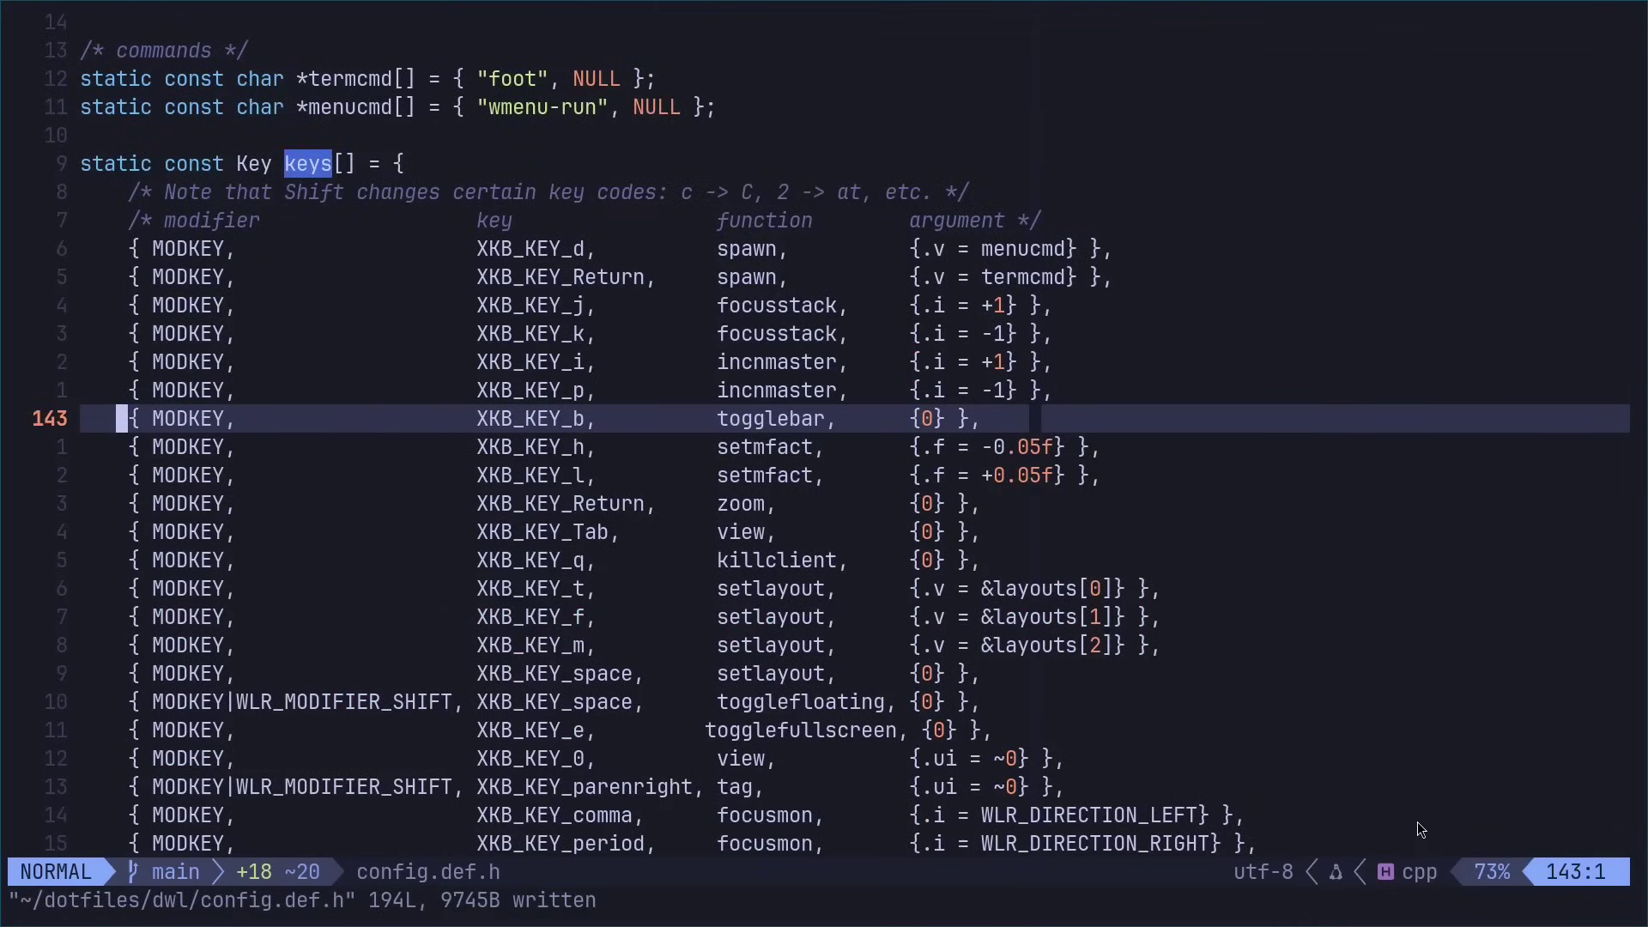
- Replace 'monospace' so fonts reads 'JetBrainsMono Nerd Font Mono:style=Bold:size=16', then save
{"action": "key", "text": "ctrl+o"}
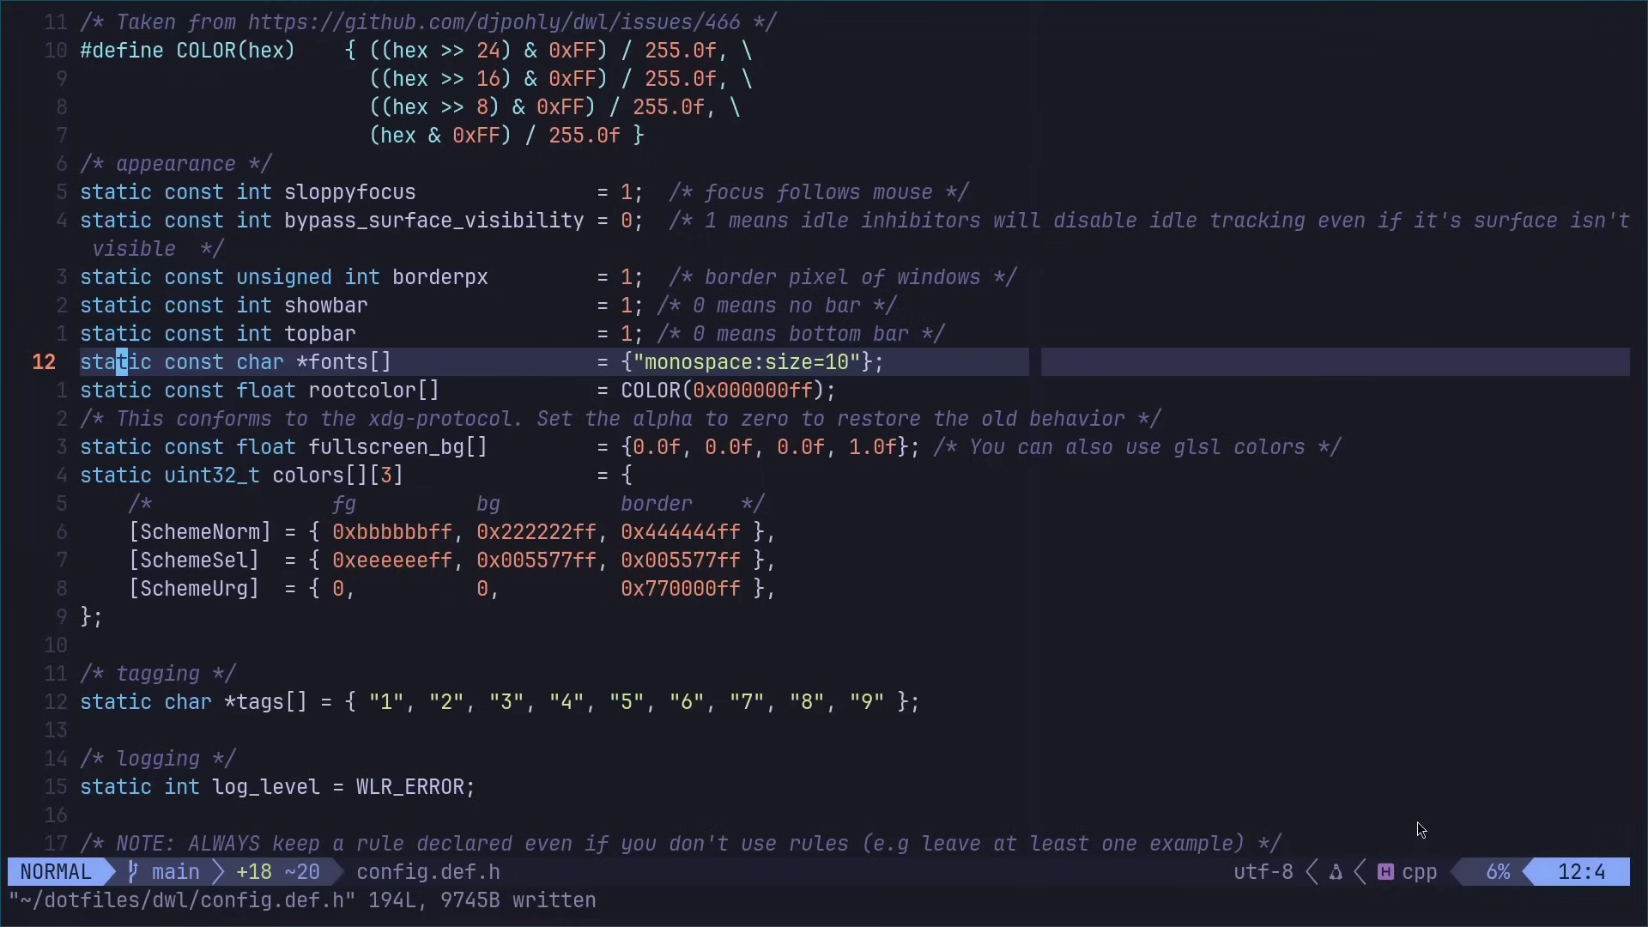
{"action": "key", "text": "f"}
{"action": "key", "text": "m"}
{"action": "key", "text": "c"}
{"action": "key", "text": "w"}
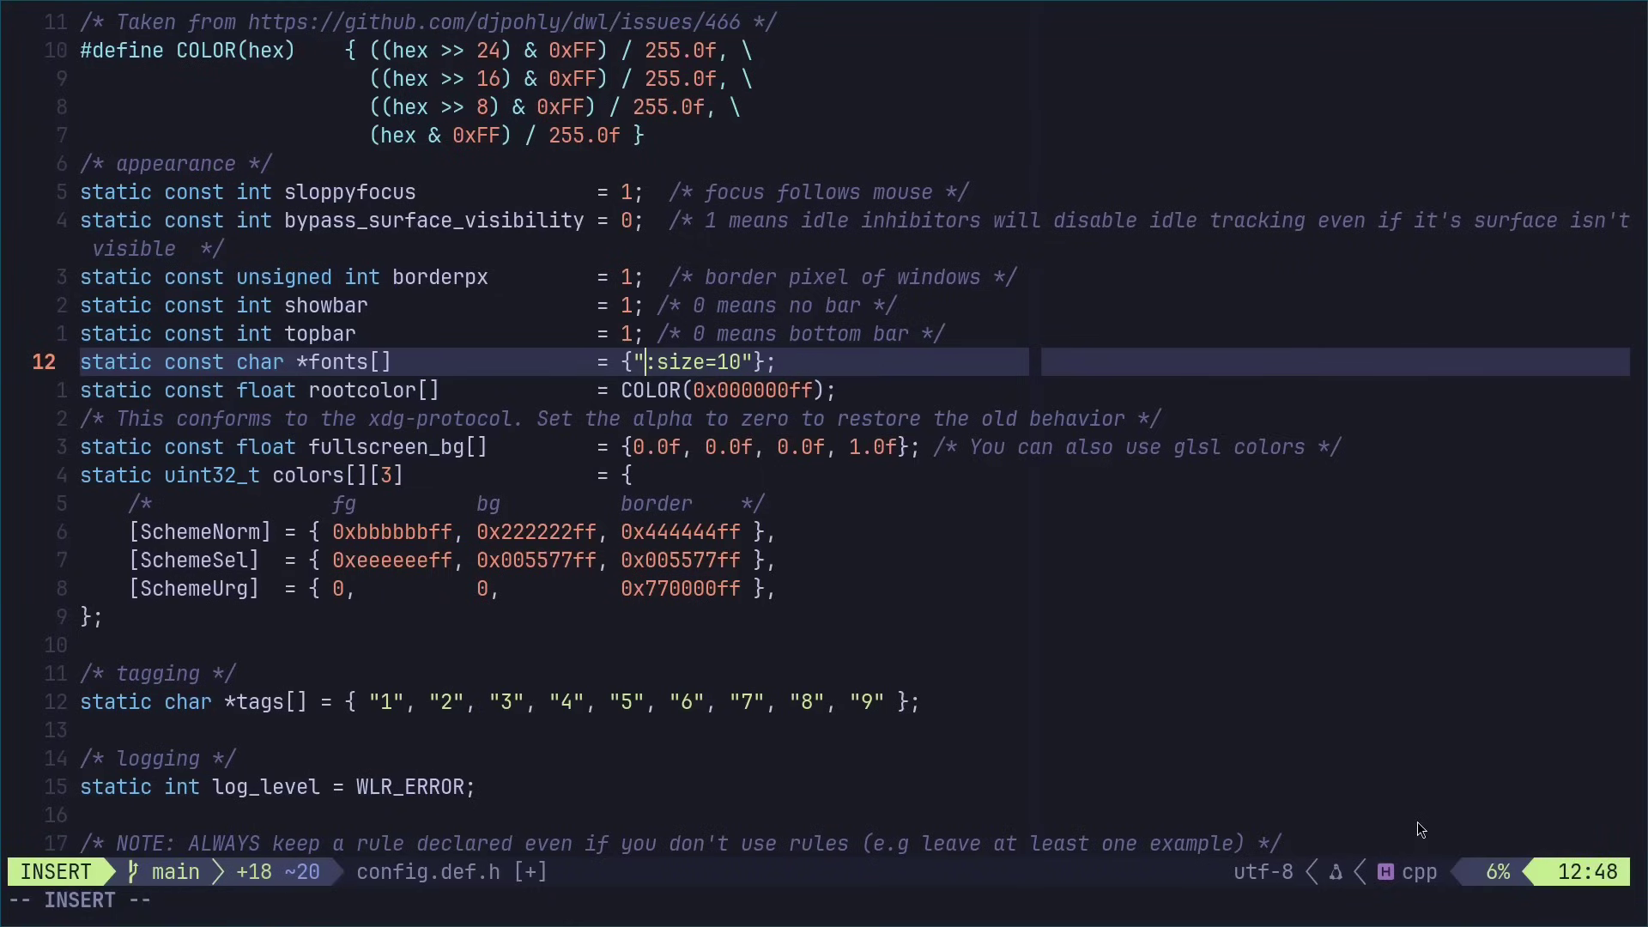
{"action": "type", "text": "JetBrainsMono Nerd Font Mono"}
{"action": "type", "text": ":"}
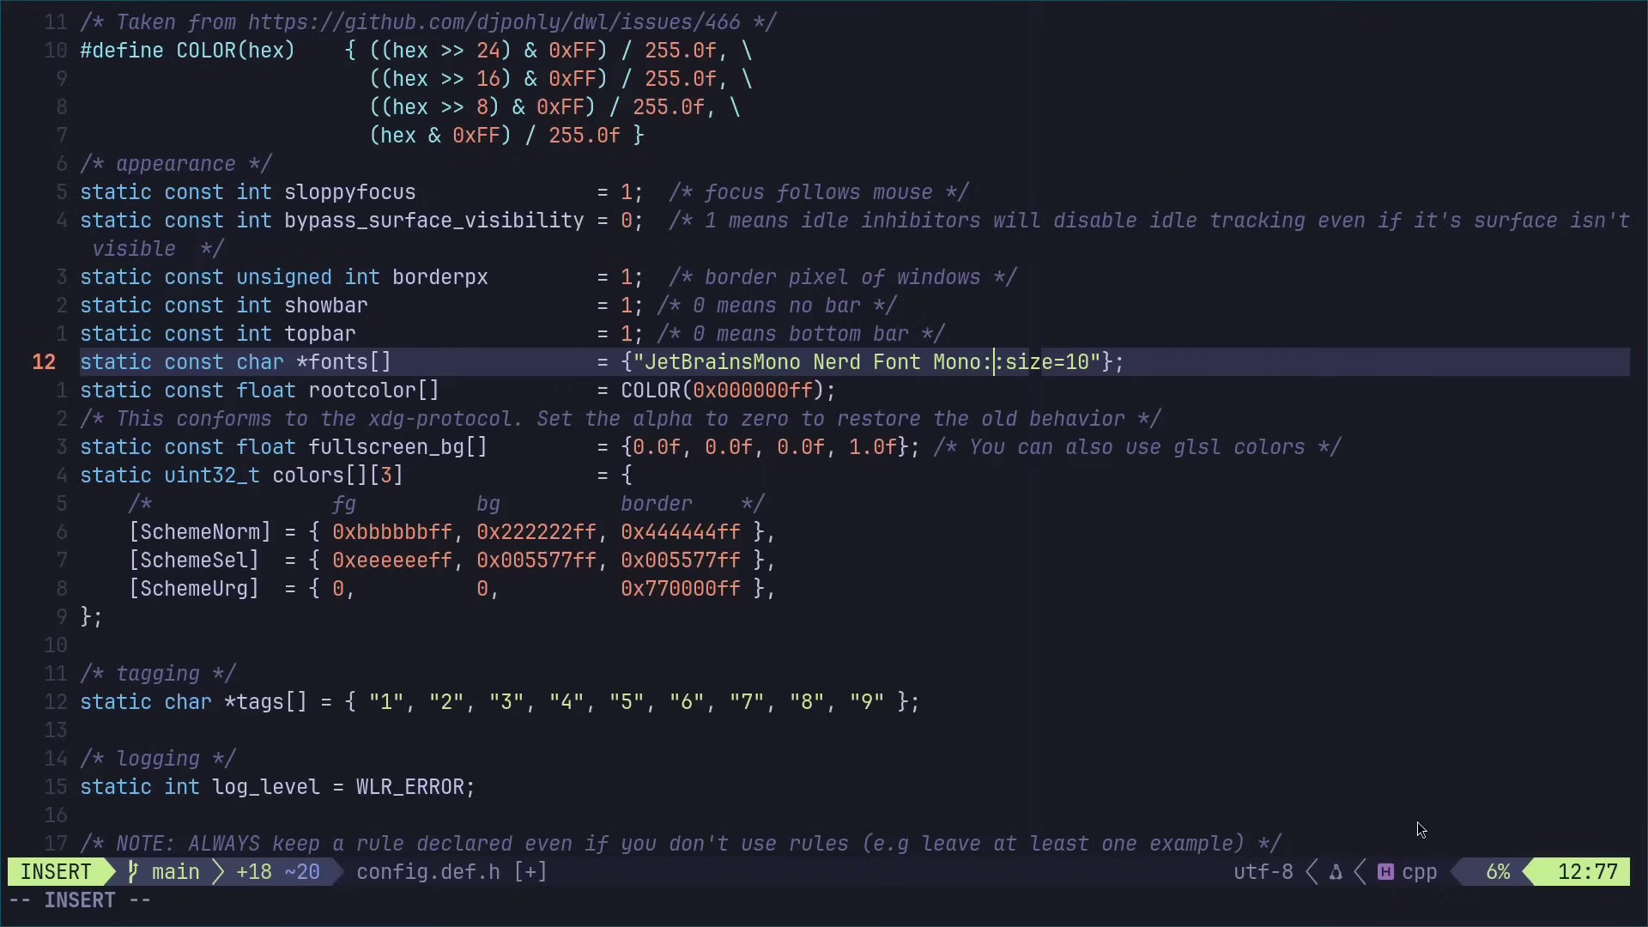
{"action": "type", "text": "style=Bold"}
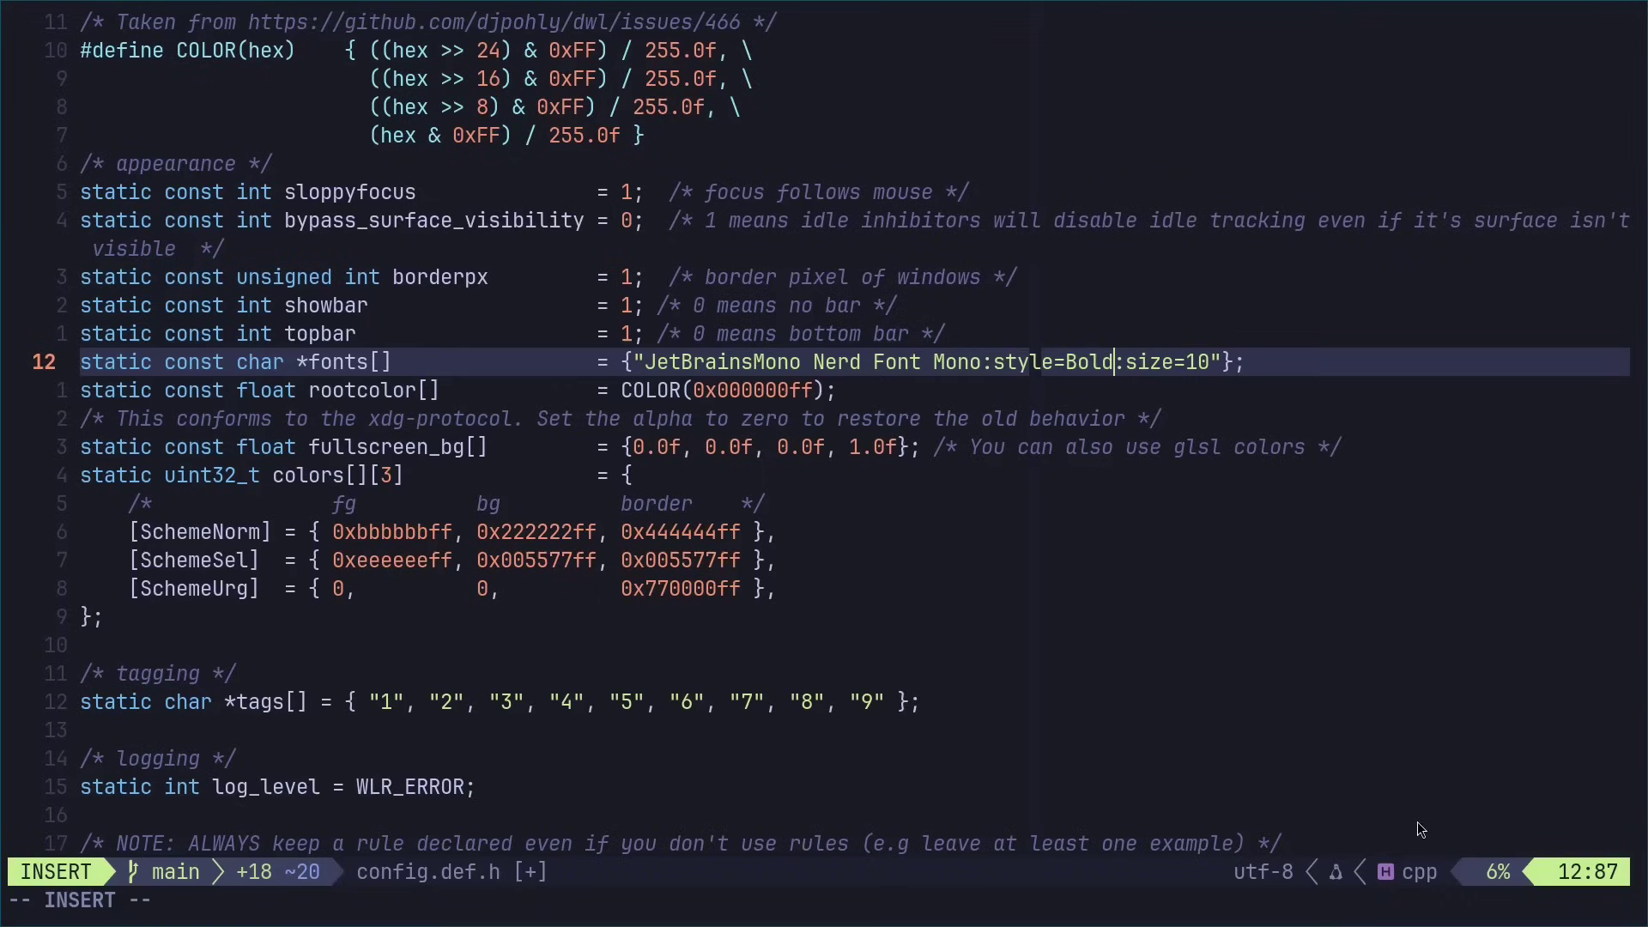
{"action": "key", "text": "Escape"}
{"action": "type", "text": "f0r"}
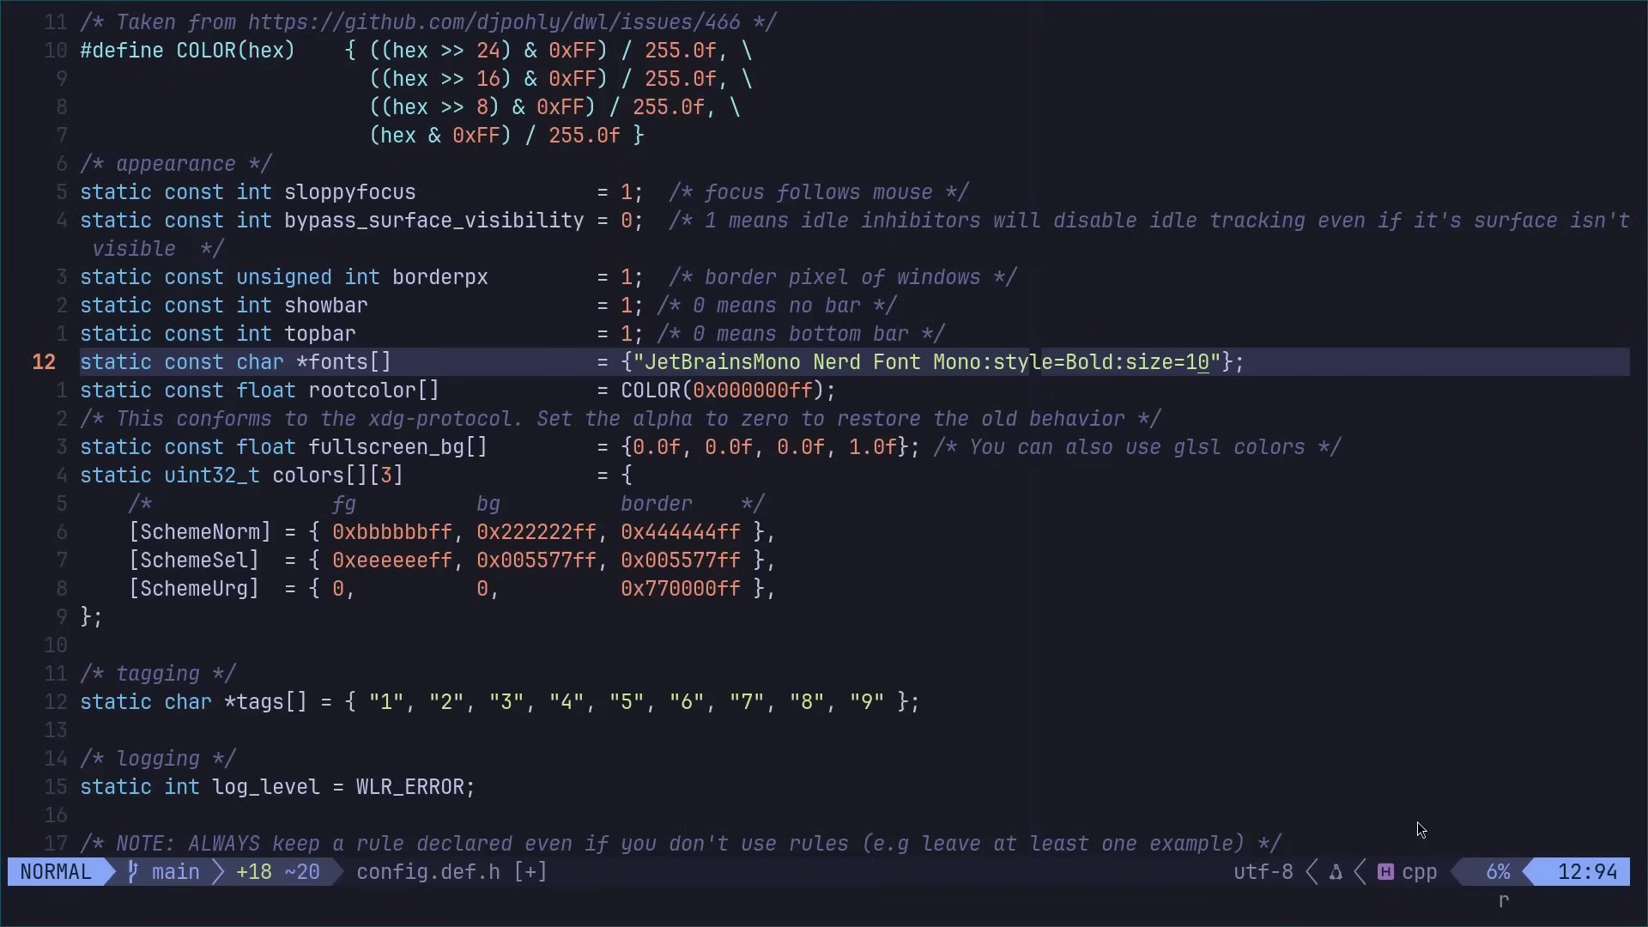
{"action": "type", "text": "6"}
{"action": "type", "text": ":w"}
{"action": "key", "text": "Return"}
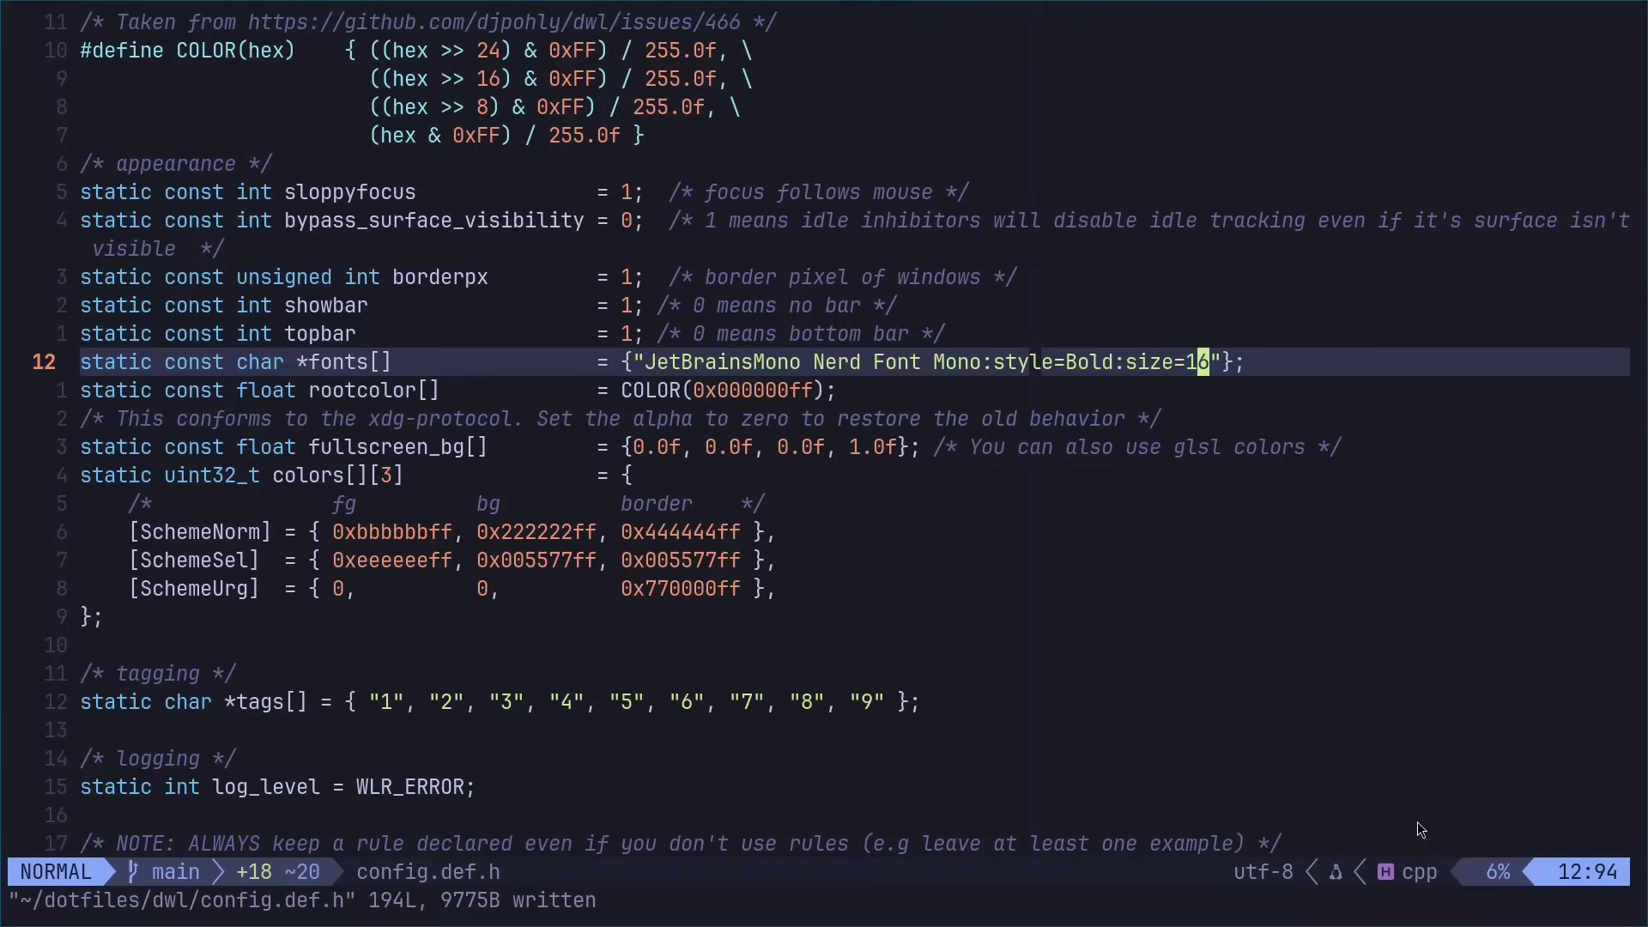
- Insert "-f", "JetBrainsMono nerd Font 16", "-l", "10" before NULL in the wmenu-run menucmd
{"action": "type", "text": "/wmenu"}
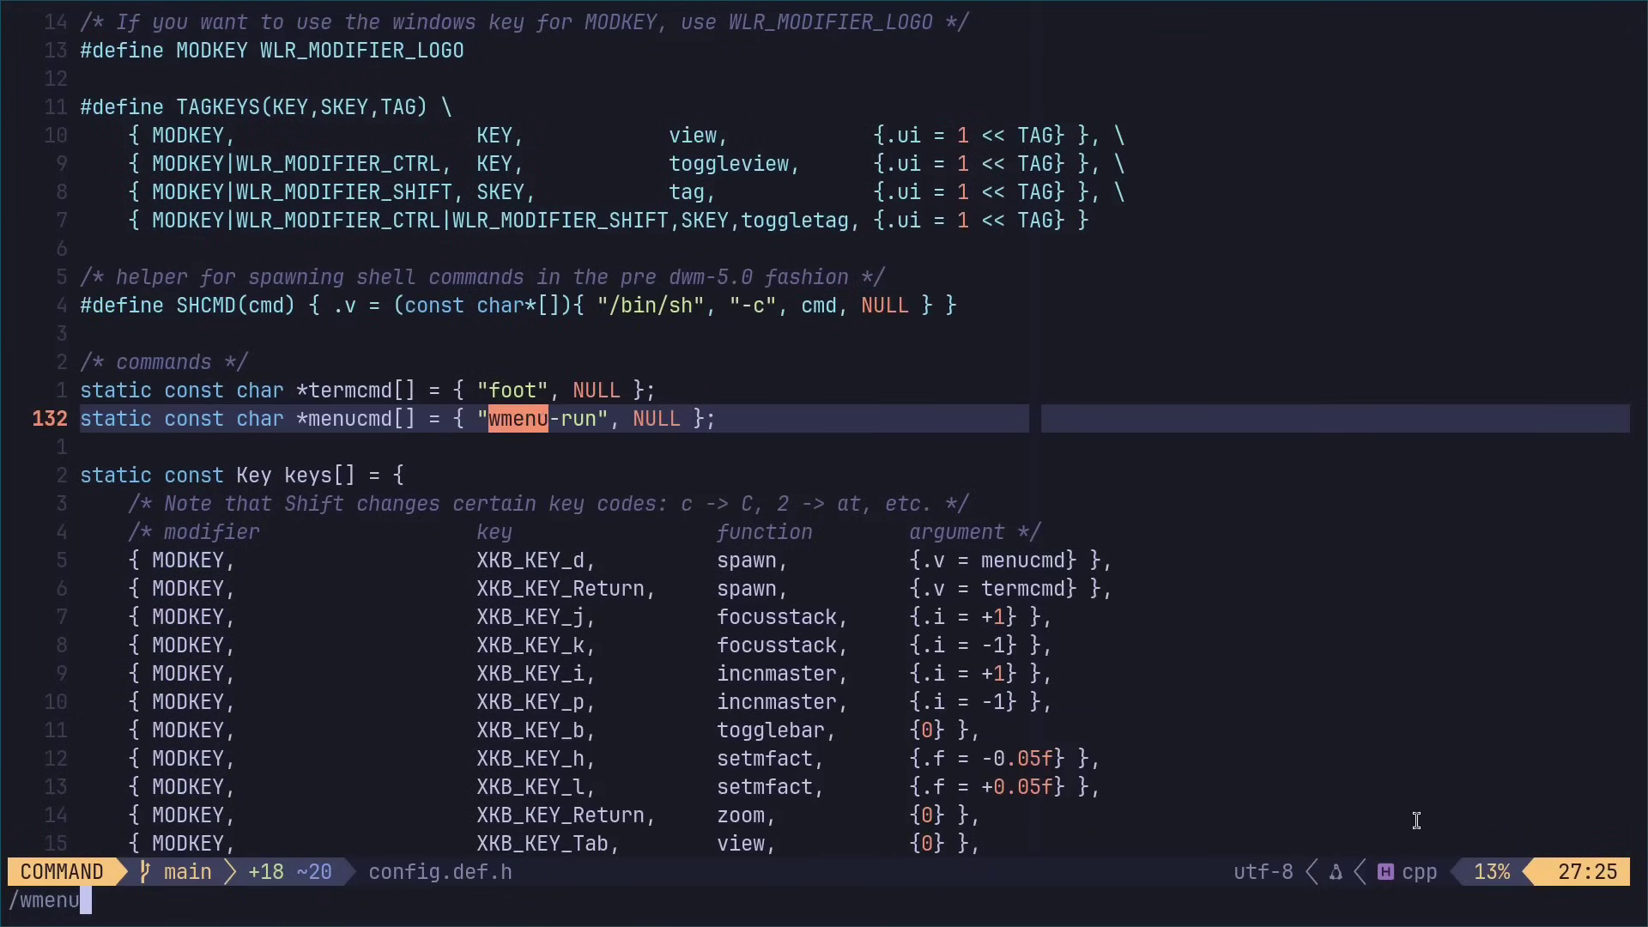
{"action": "key", "text": "Return"}
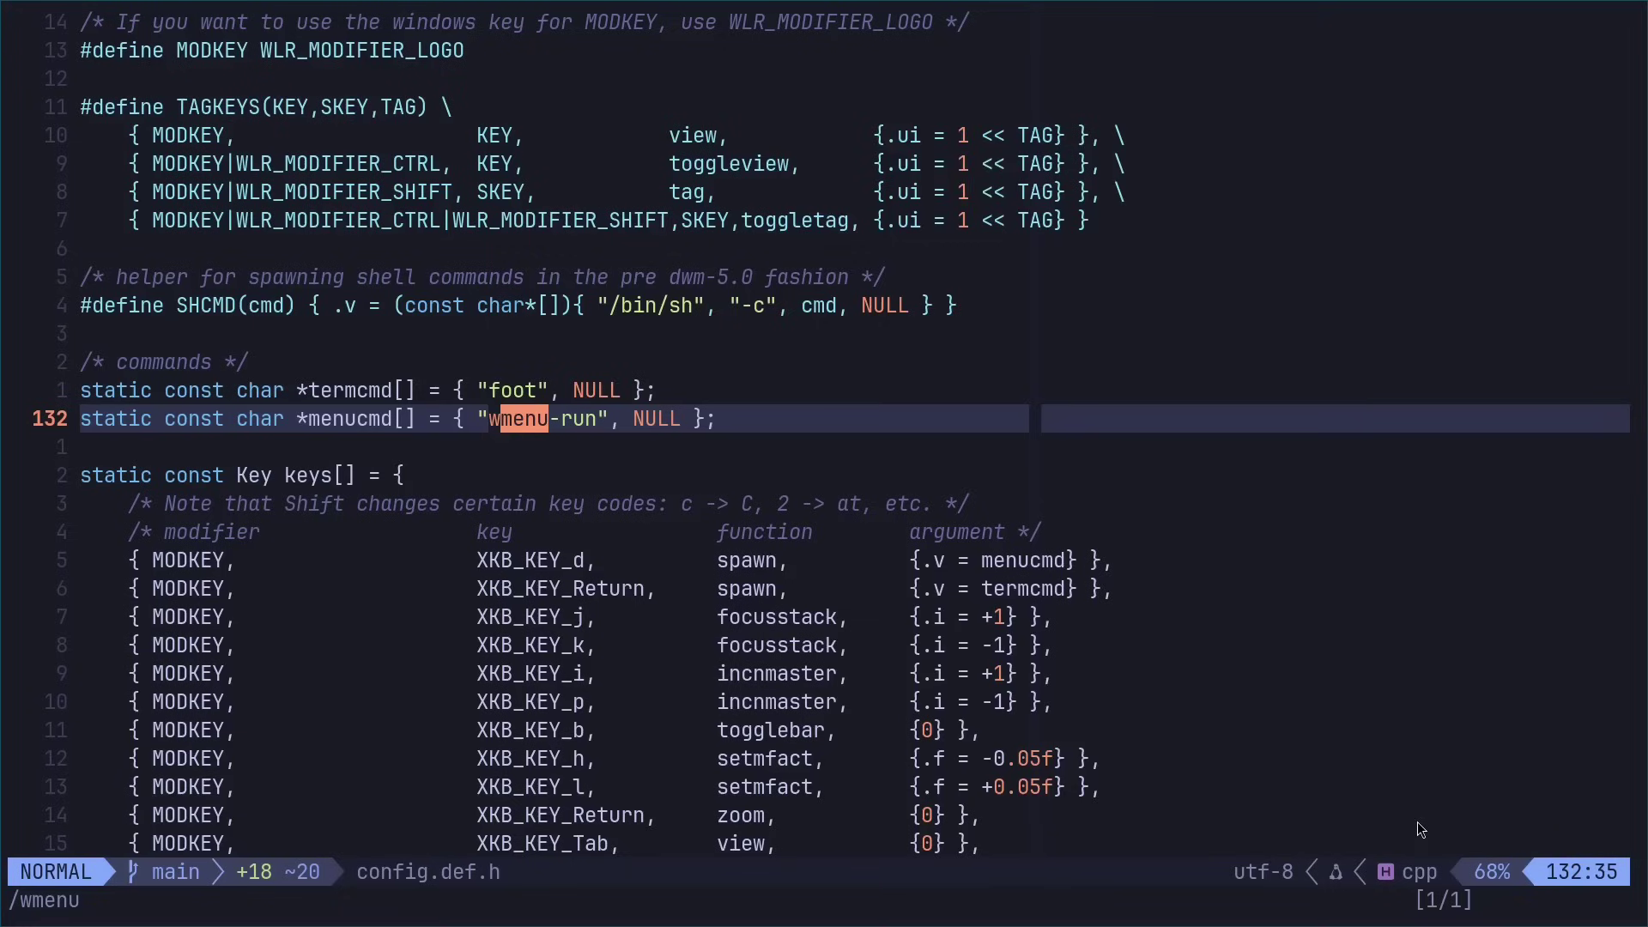
{"action": "key", "text": "f"}
{"action": "key", "text": "comma"}
{"action": "key", "text": "a"}
{"action": "key", "text": "Return"}
{"action": "key", "text": "Escape"}
{"action": "type", "text": "O\"-f\""}
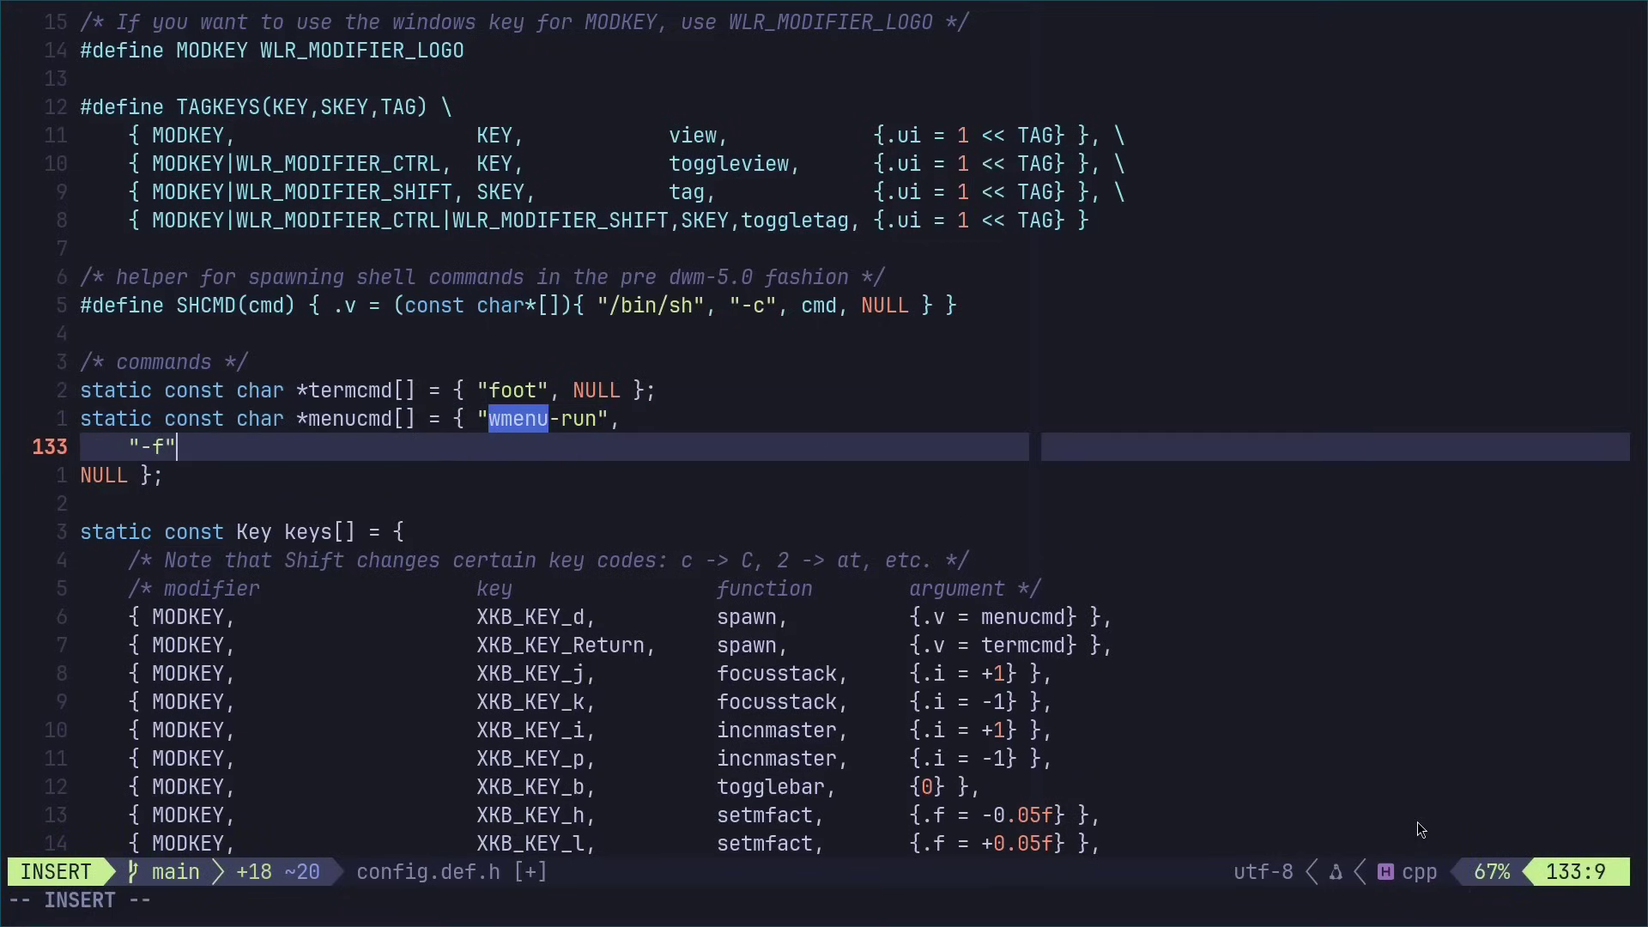
{"action": "type", "text": ", \"Jet"}
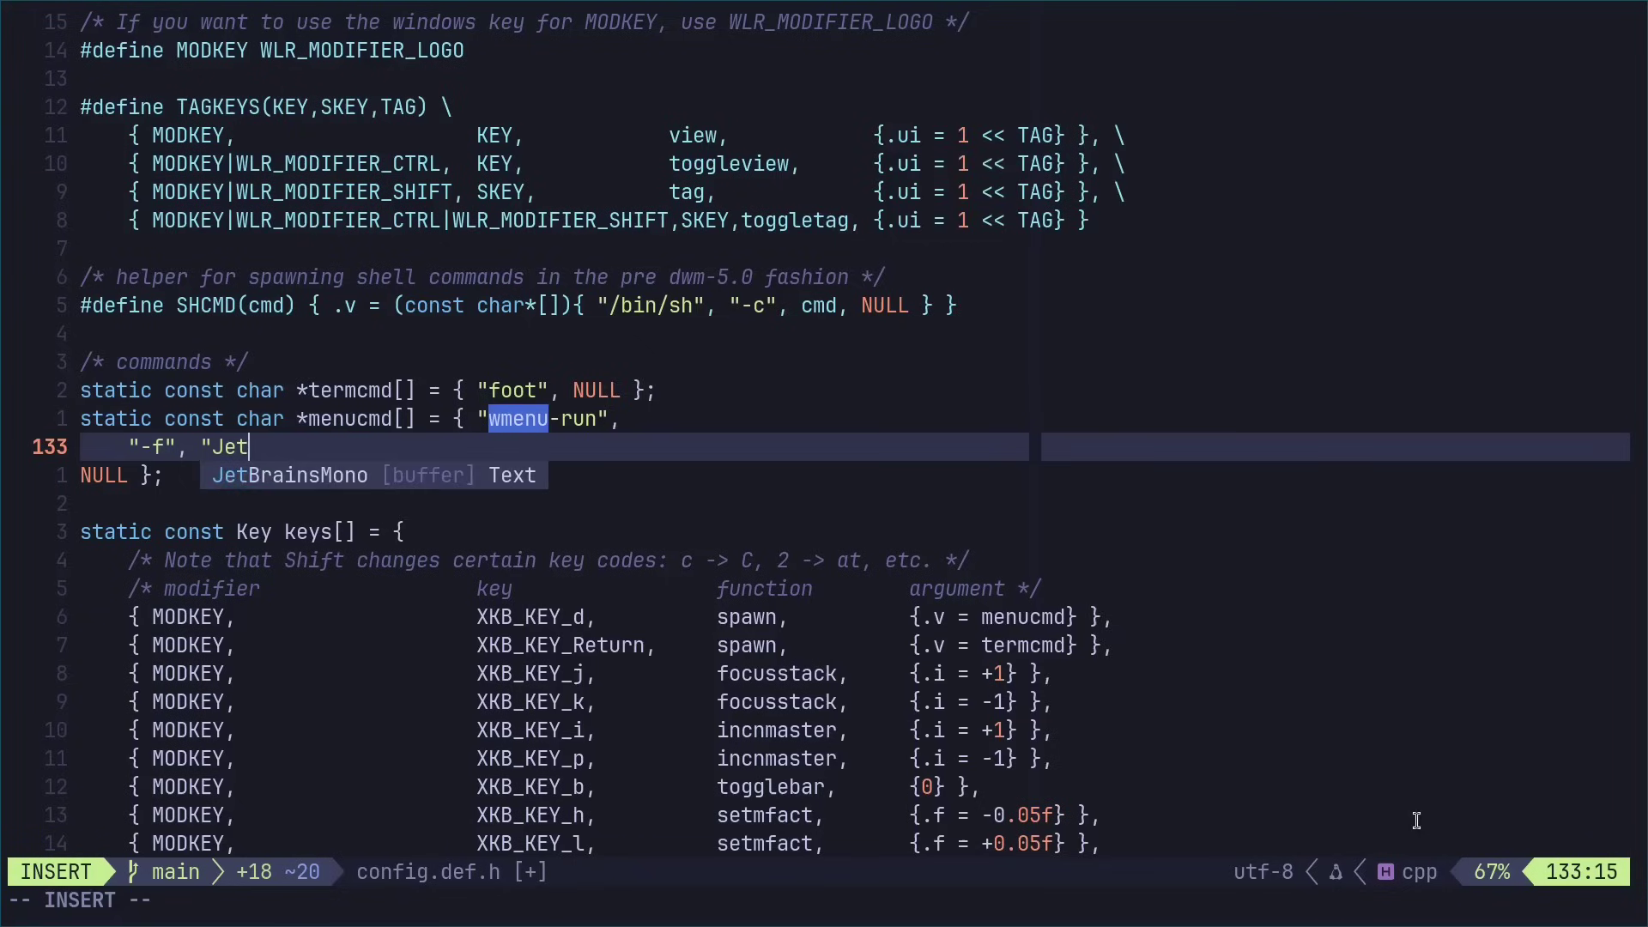
{"action": "type", "text": "BrainsMono nerd Font 16"}
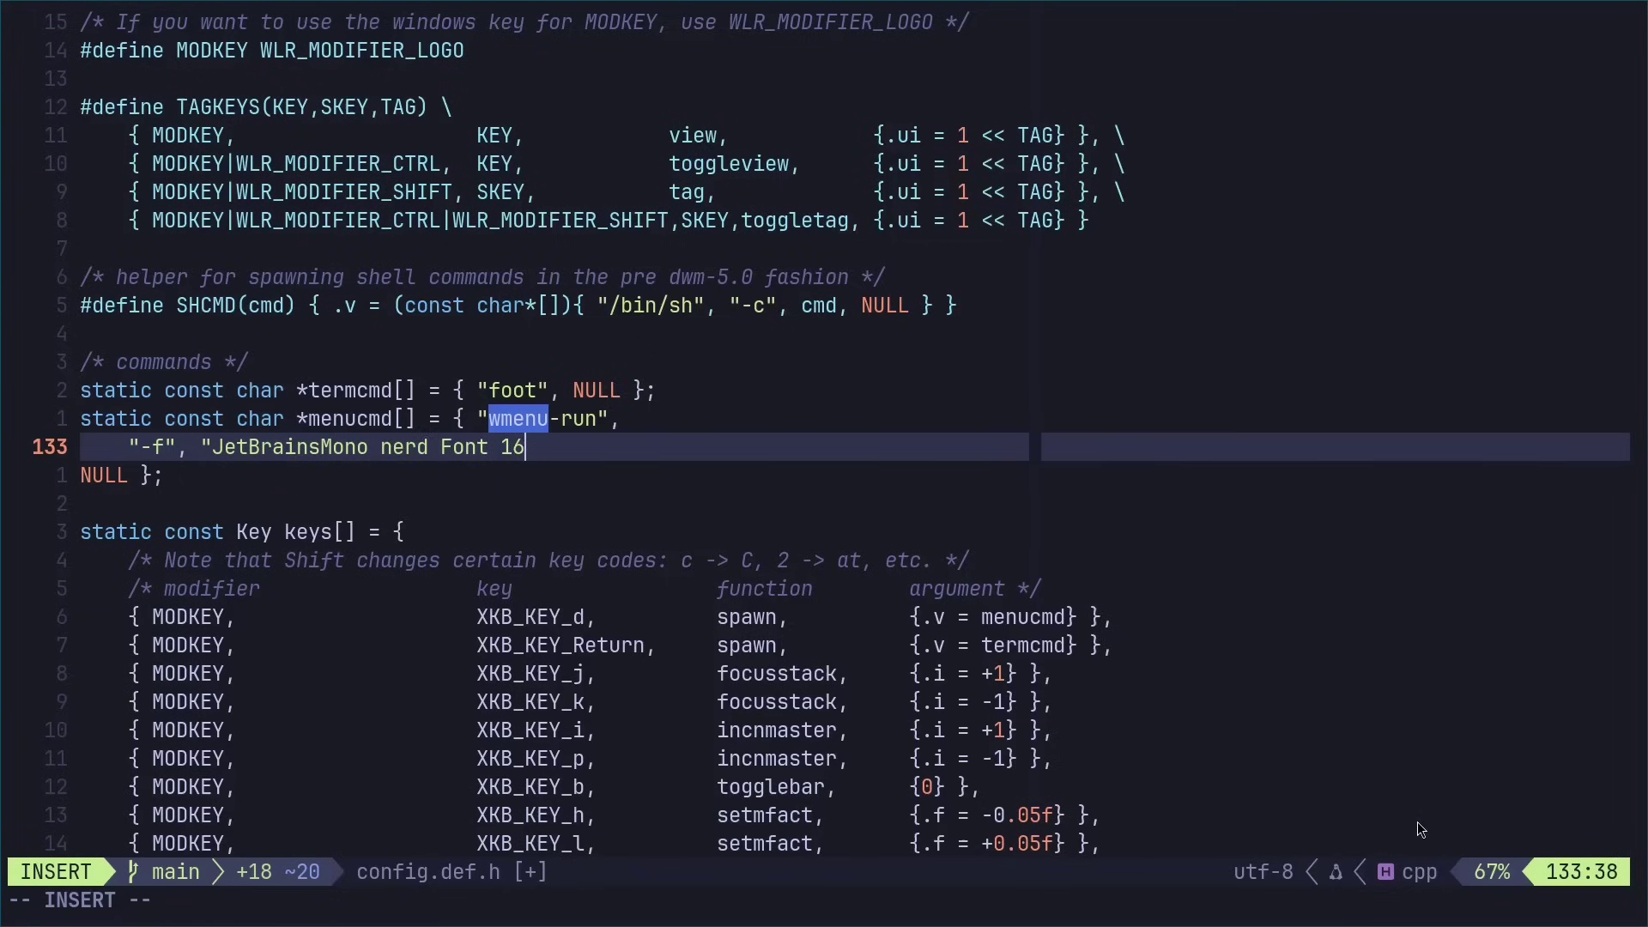
{"action": "type", "text": "\", \"-l\", \"10\","}
{"action": "key", "text": "Escape"}
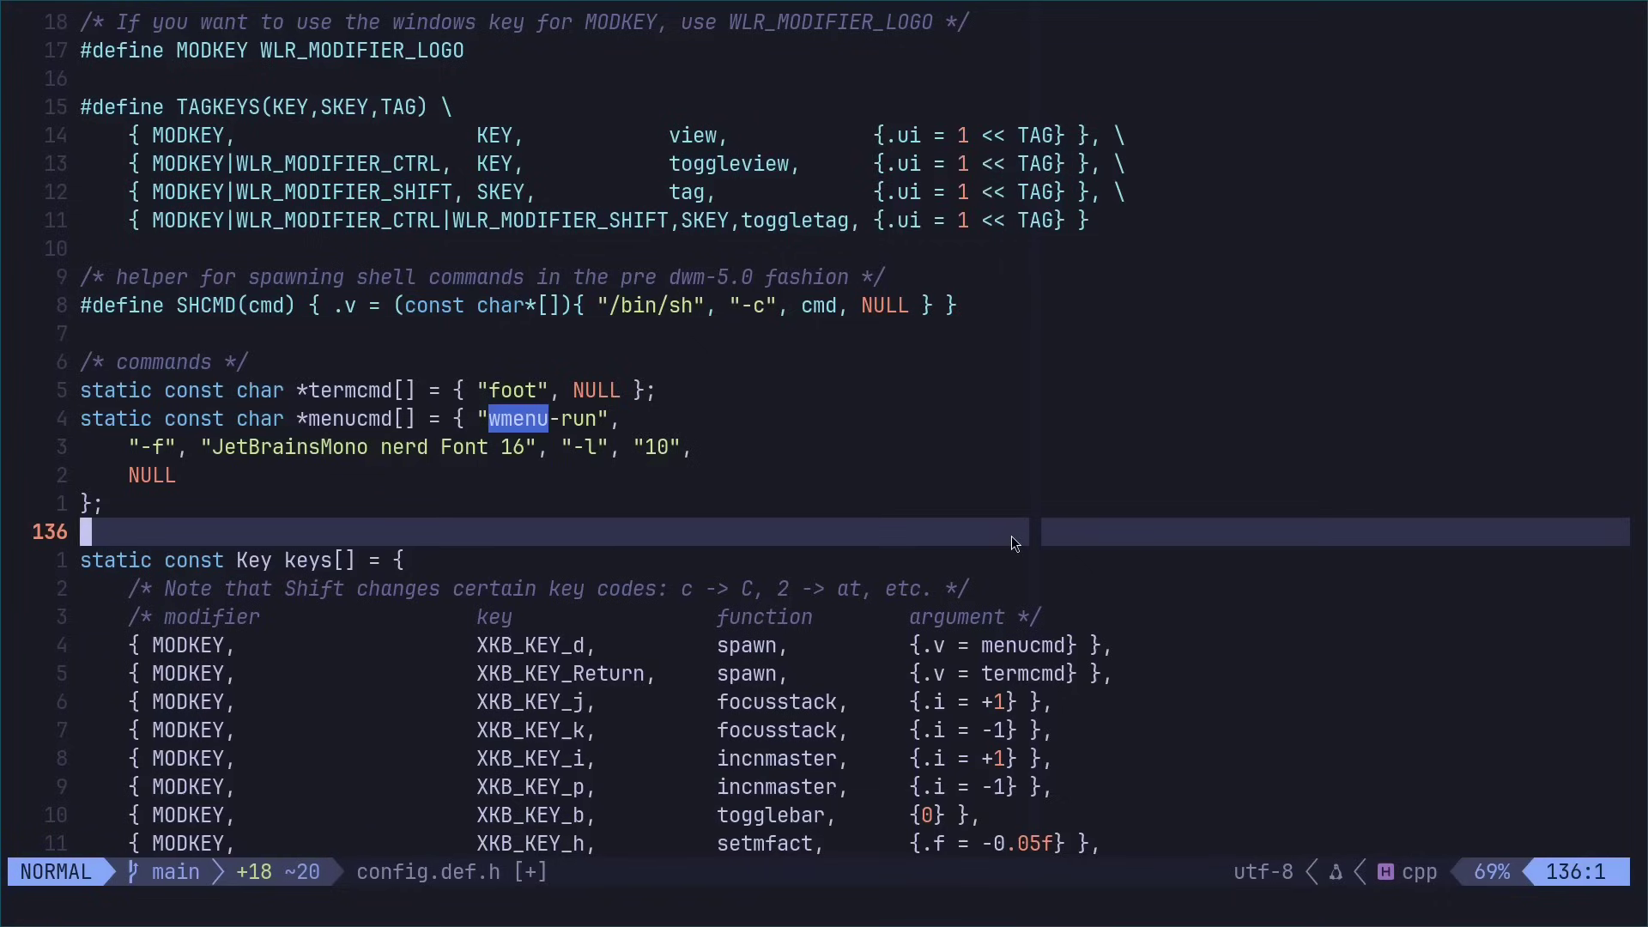
- Save and quit config.def.h, then clear the terminal
{"action": "type", "text": ":wq"}
{"action": "key", "text": "Return"}
{"action": "type", "text": "clear"}
{"action": "key", "text": "Return"}
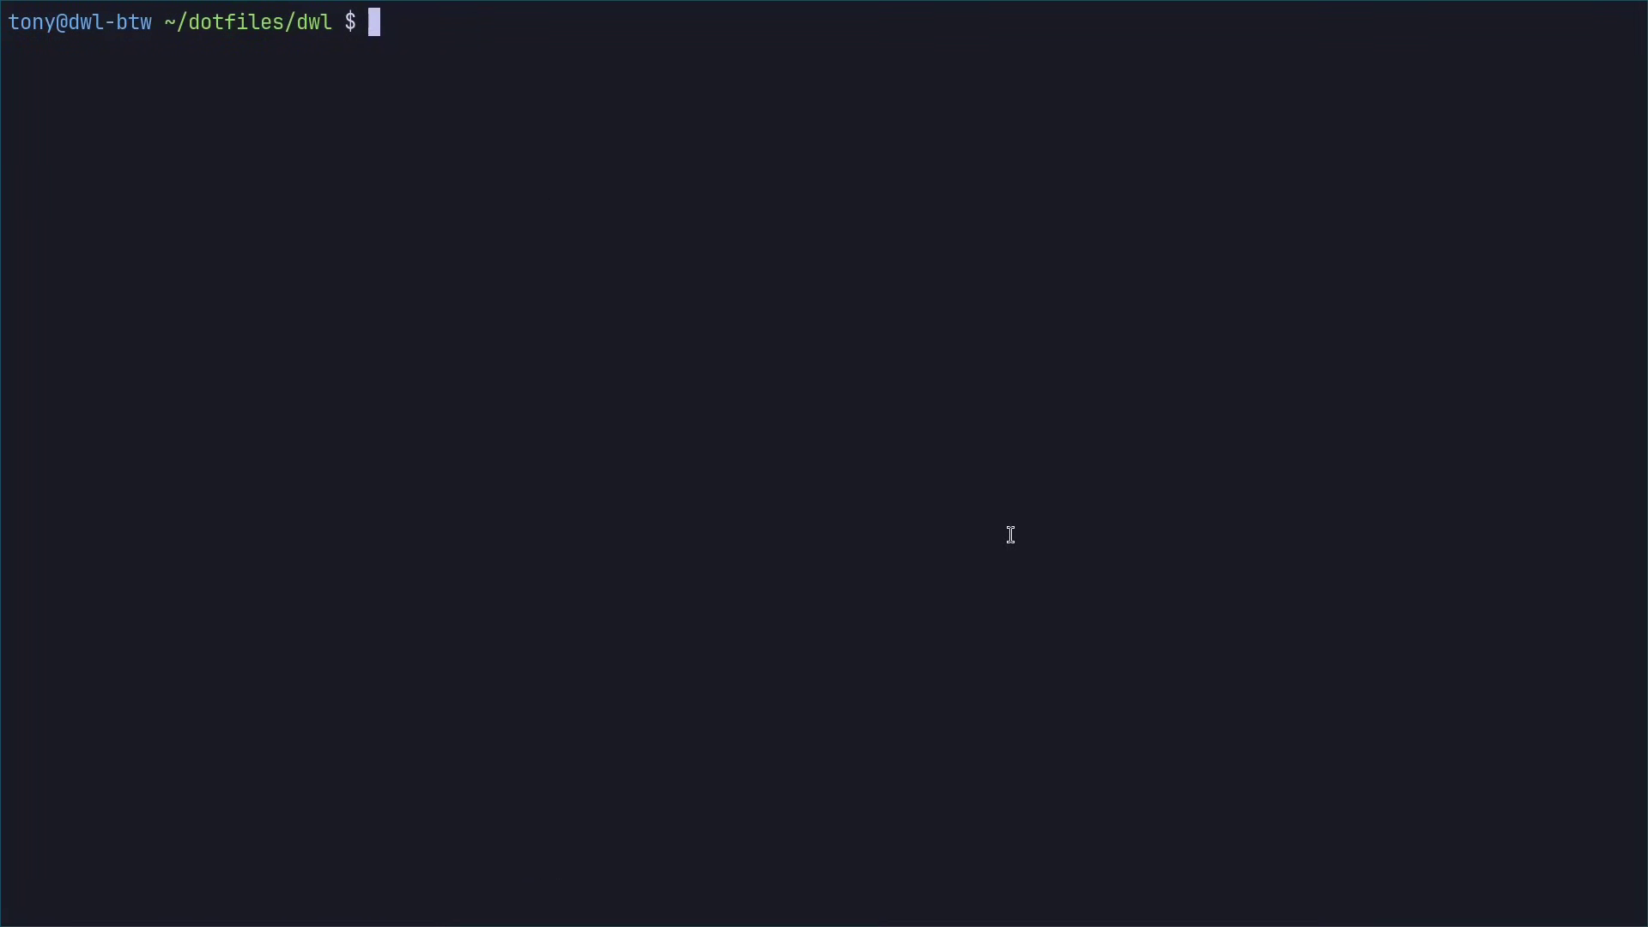
- Delete the old config.h and rebuild dwl with sudo make clean install
{"action": "type", "text": "rm config.h"}
{"action": "key", "text": "Return"}
{"action": "type", "text": "yes"}
{"action": "key", "text": "Return"}
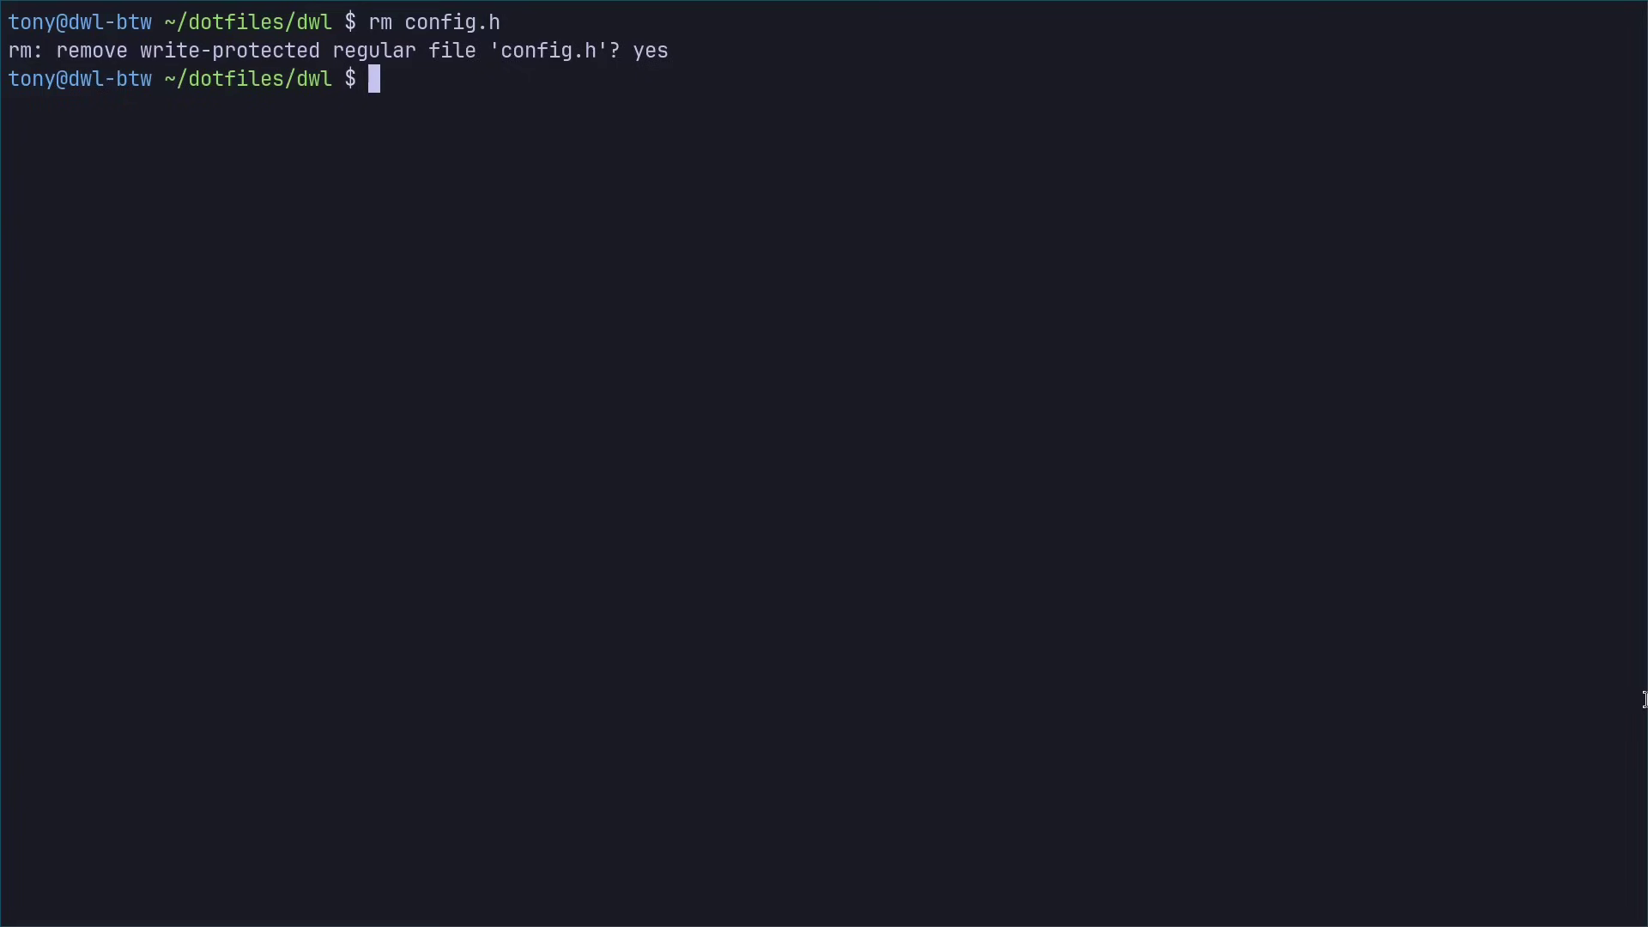
{"action": "type", "text": "sudo make c"}
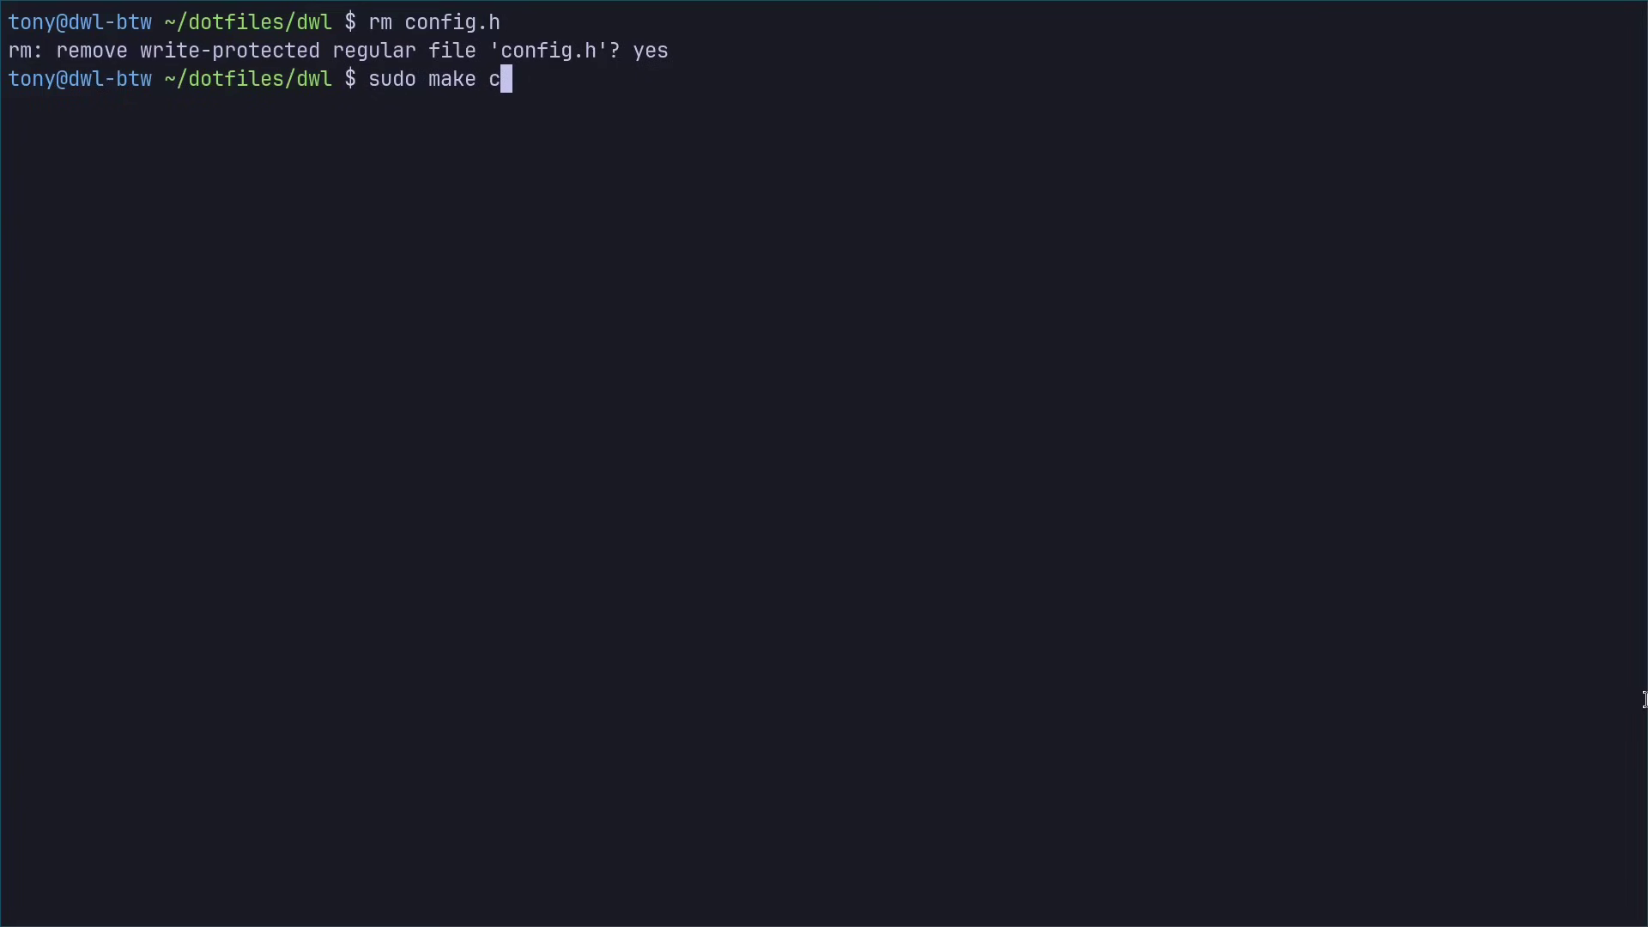
{"action": "type", "text": "lean install"}
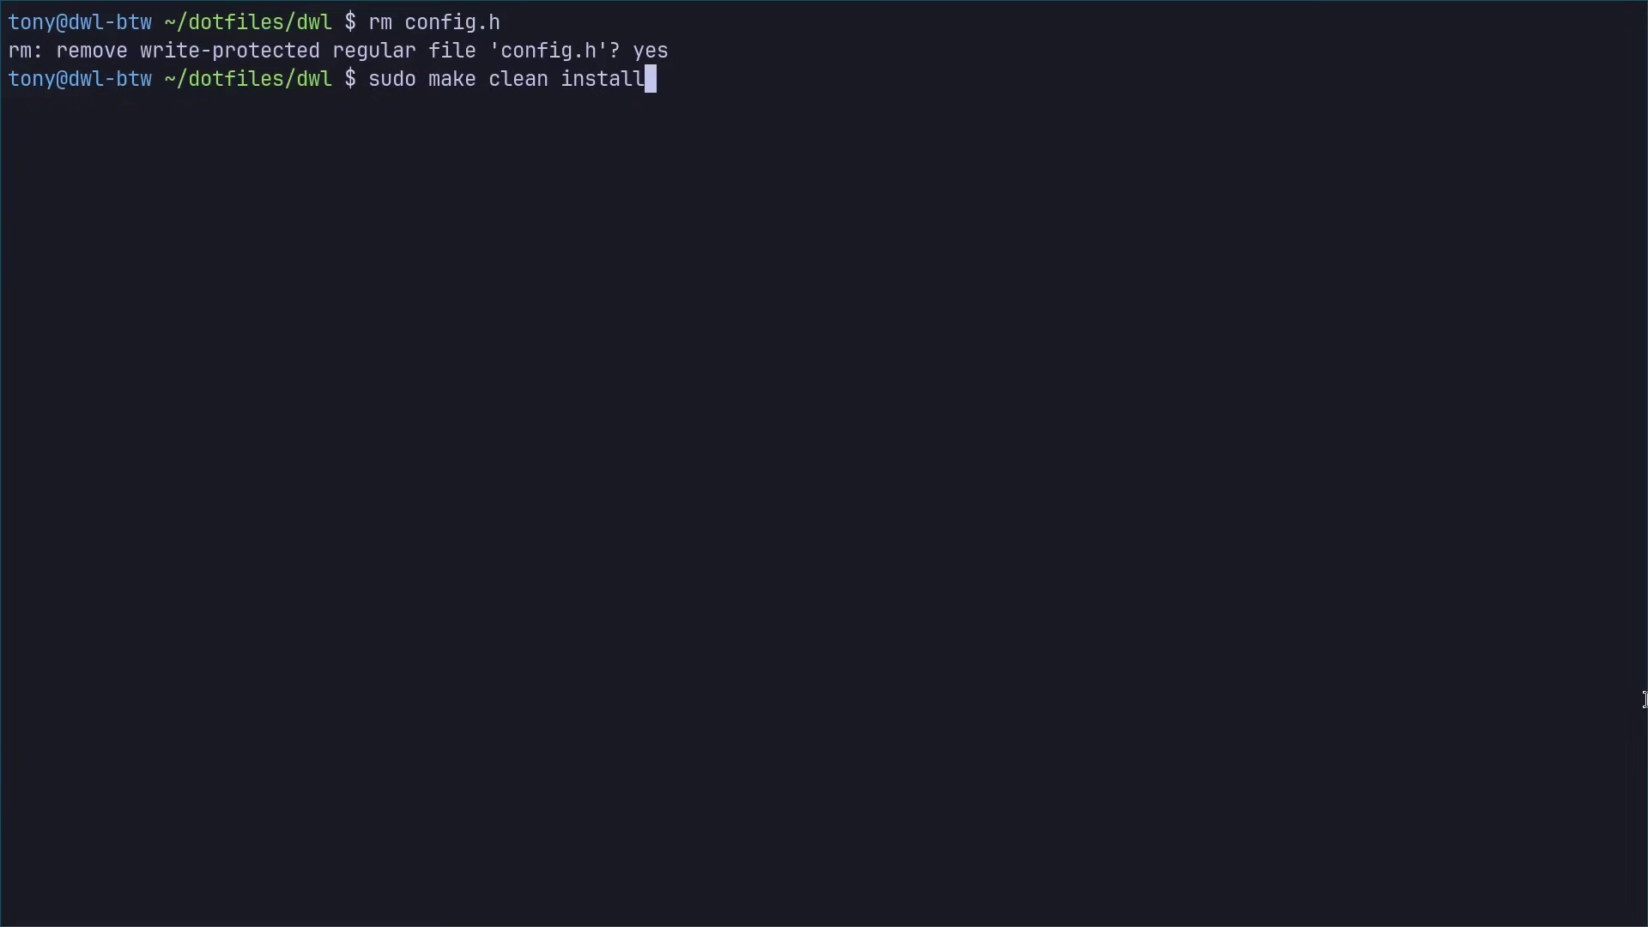
{"action": "key", "text": "Return"}
{"action": "key", "text": "Return"}
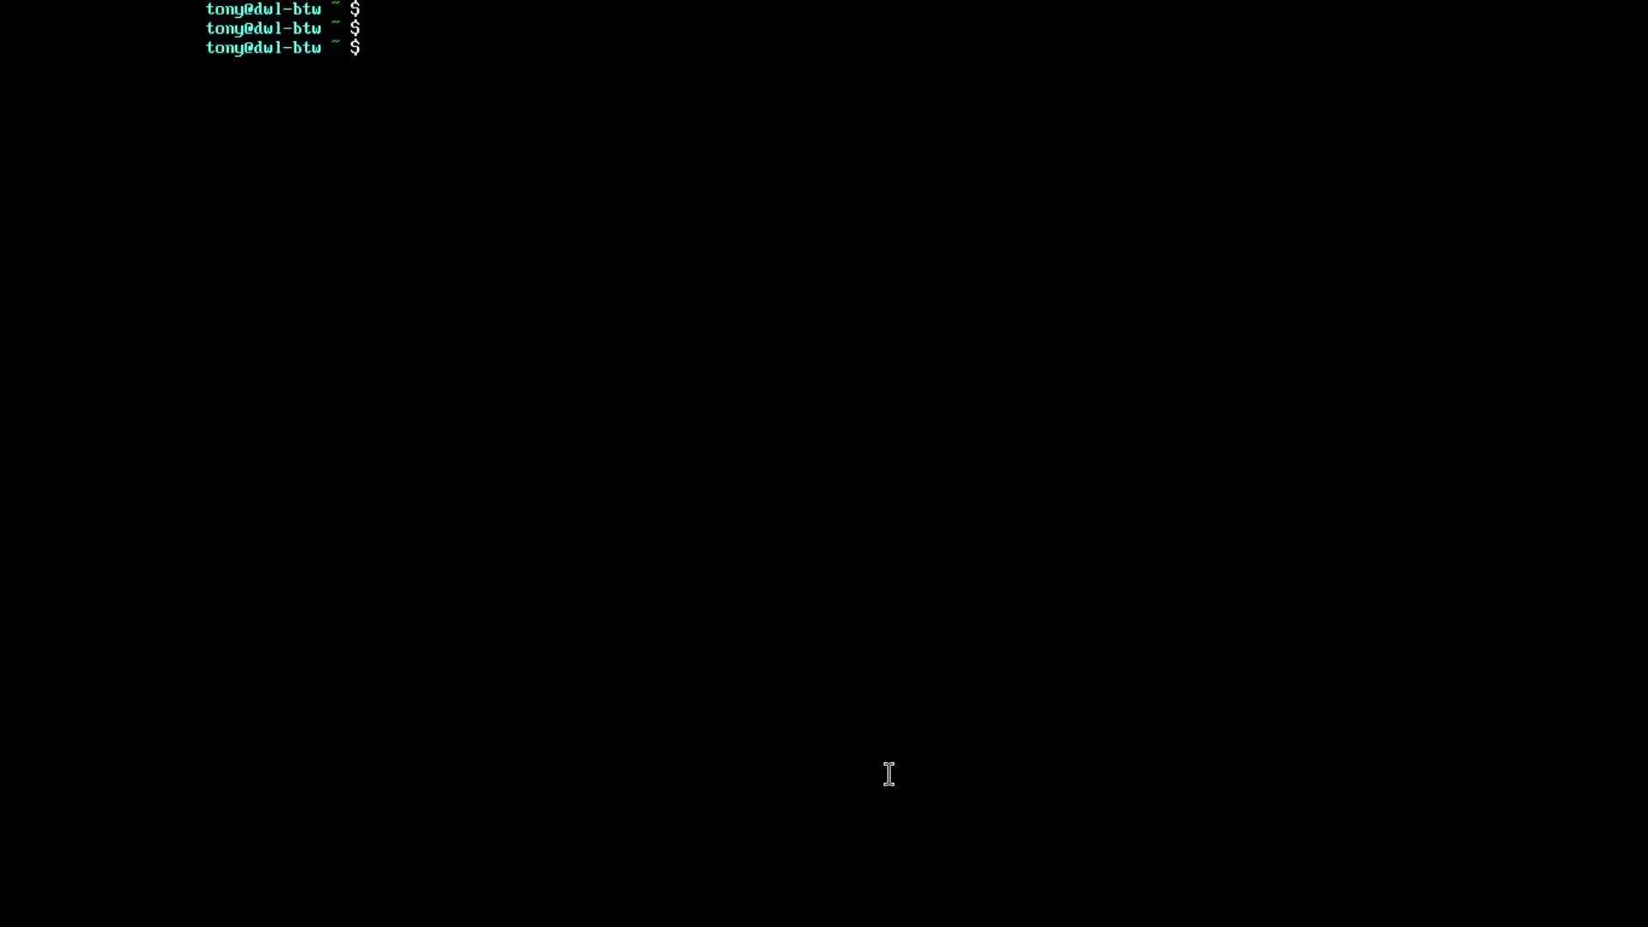
{"action": "type", "text": "dwl"}
{"action": "key", "text": "Return"}
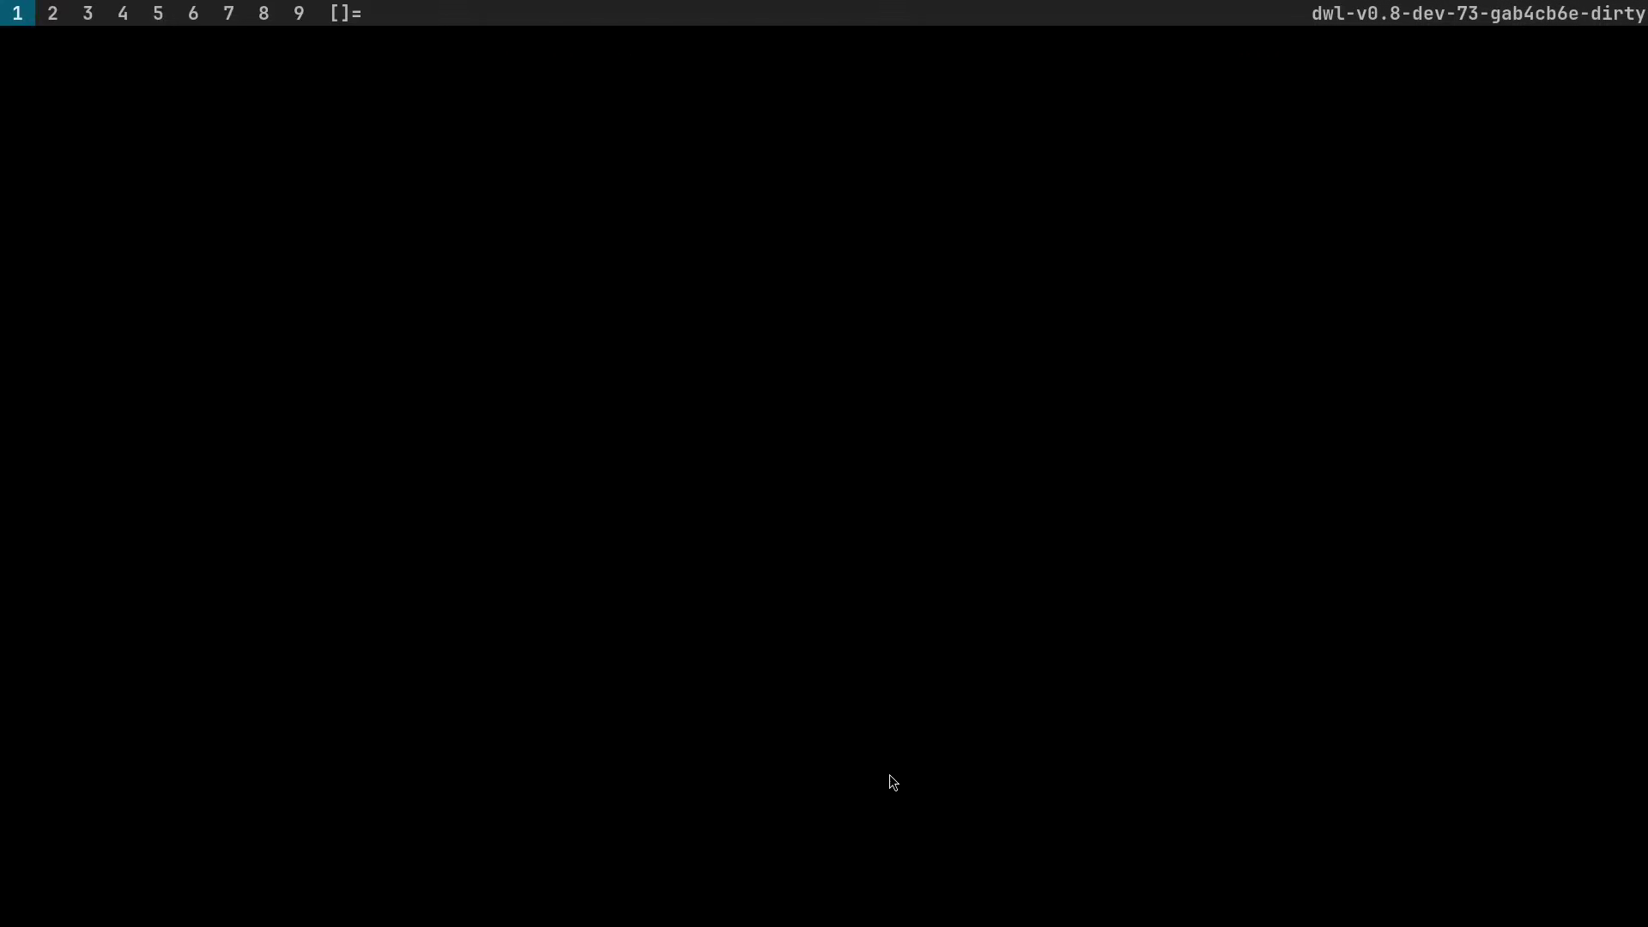
{"action": "key", "text": "alt+p"}
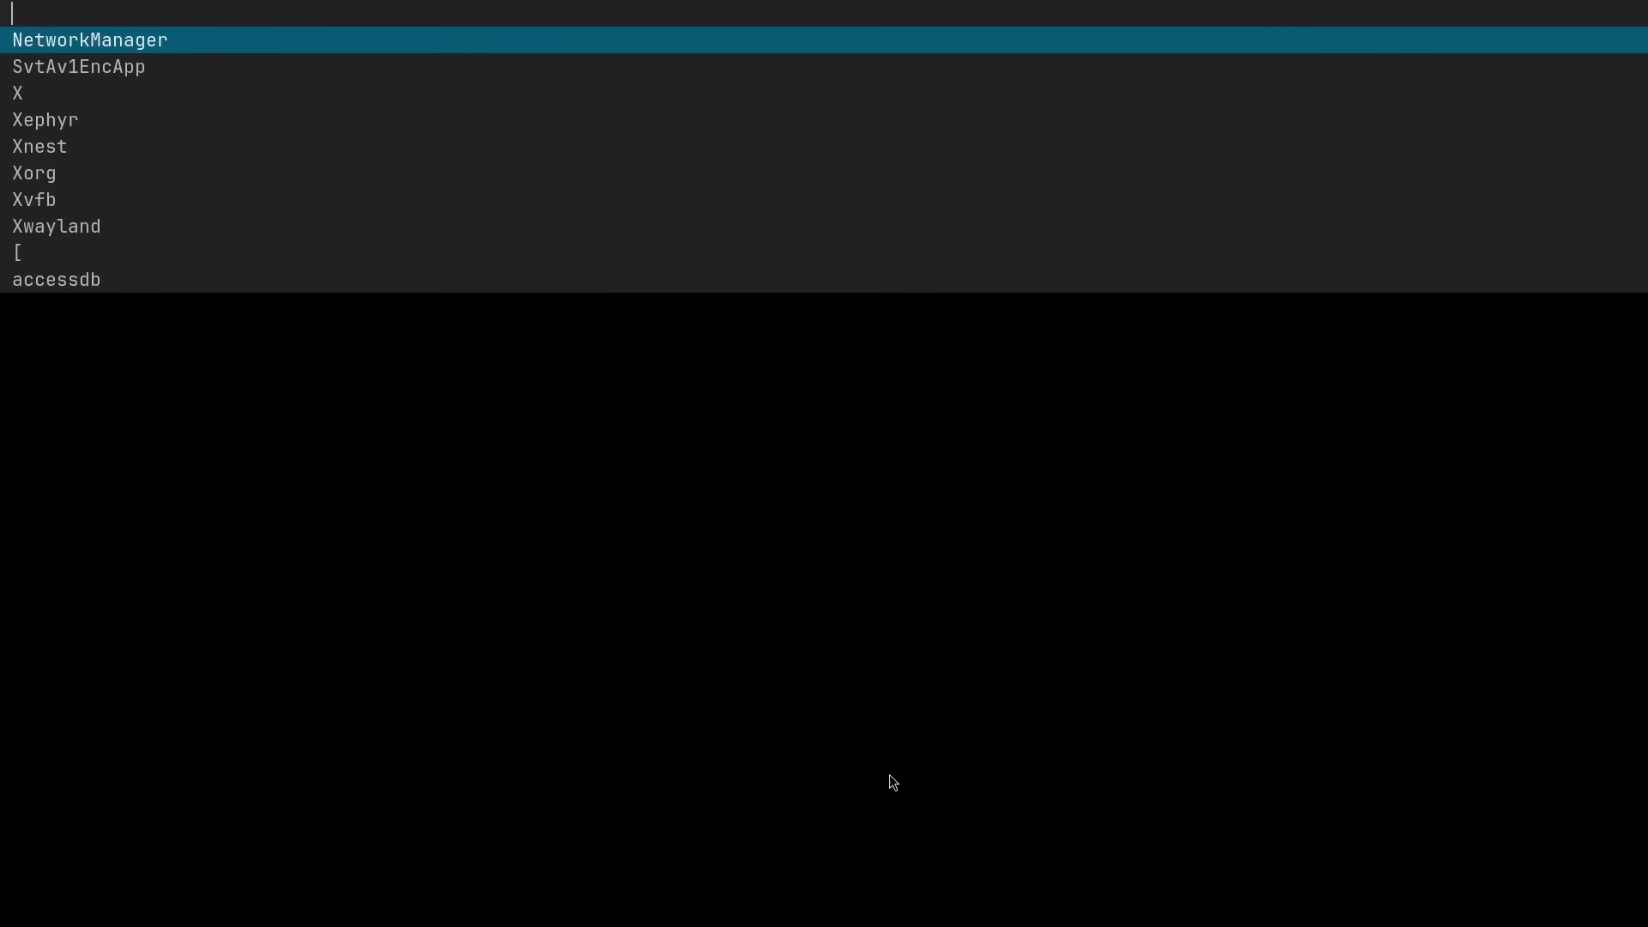
{"action": "key", "text": "Escape"}
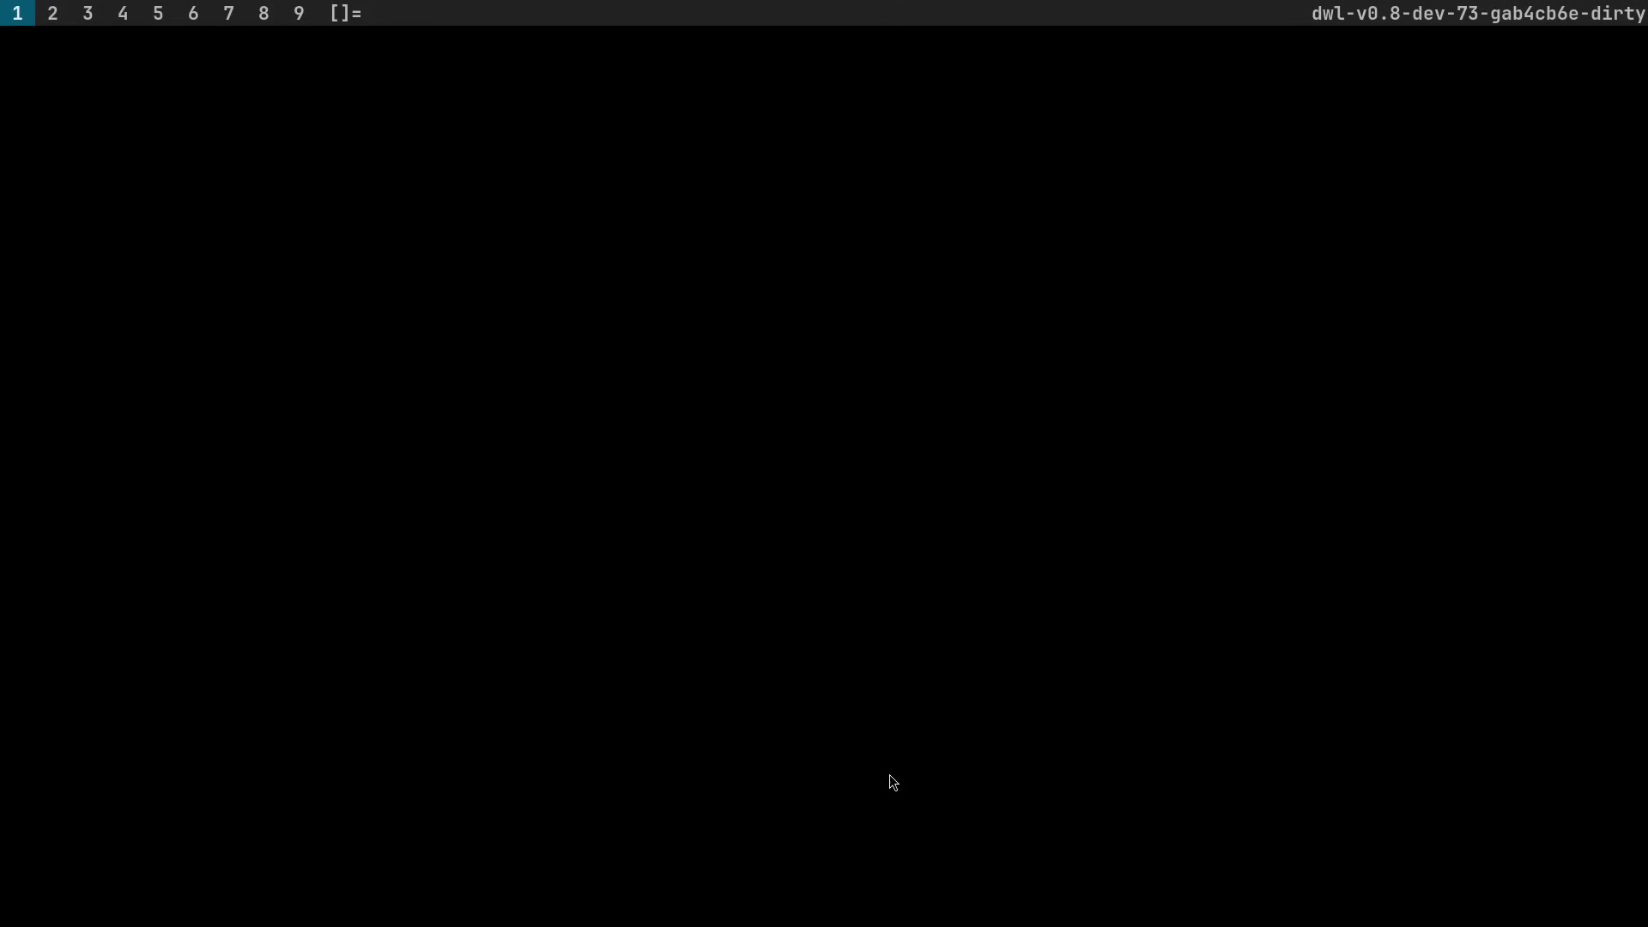
- In a new terminal, change into the ~/dotfiles/slstatus folder
{"action": "key", "text": "alt+shift+Return"}
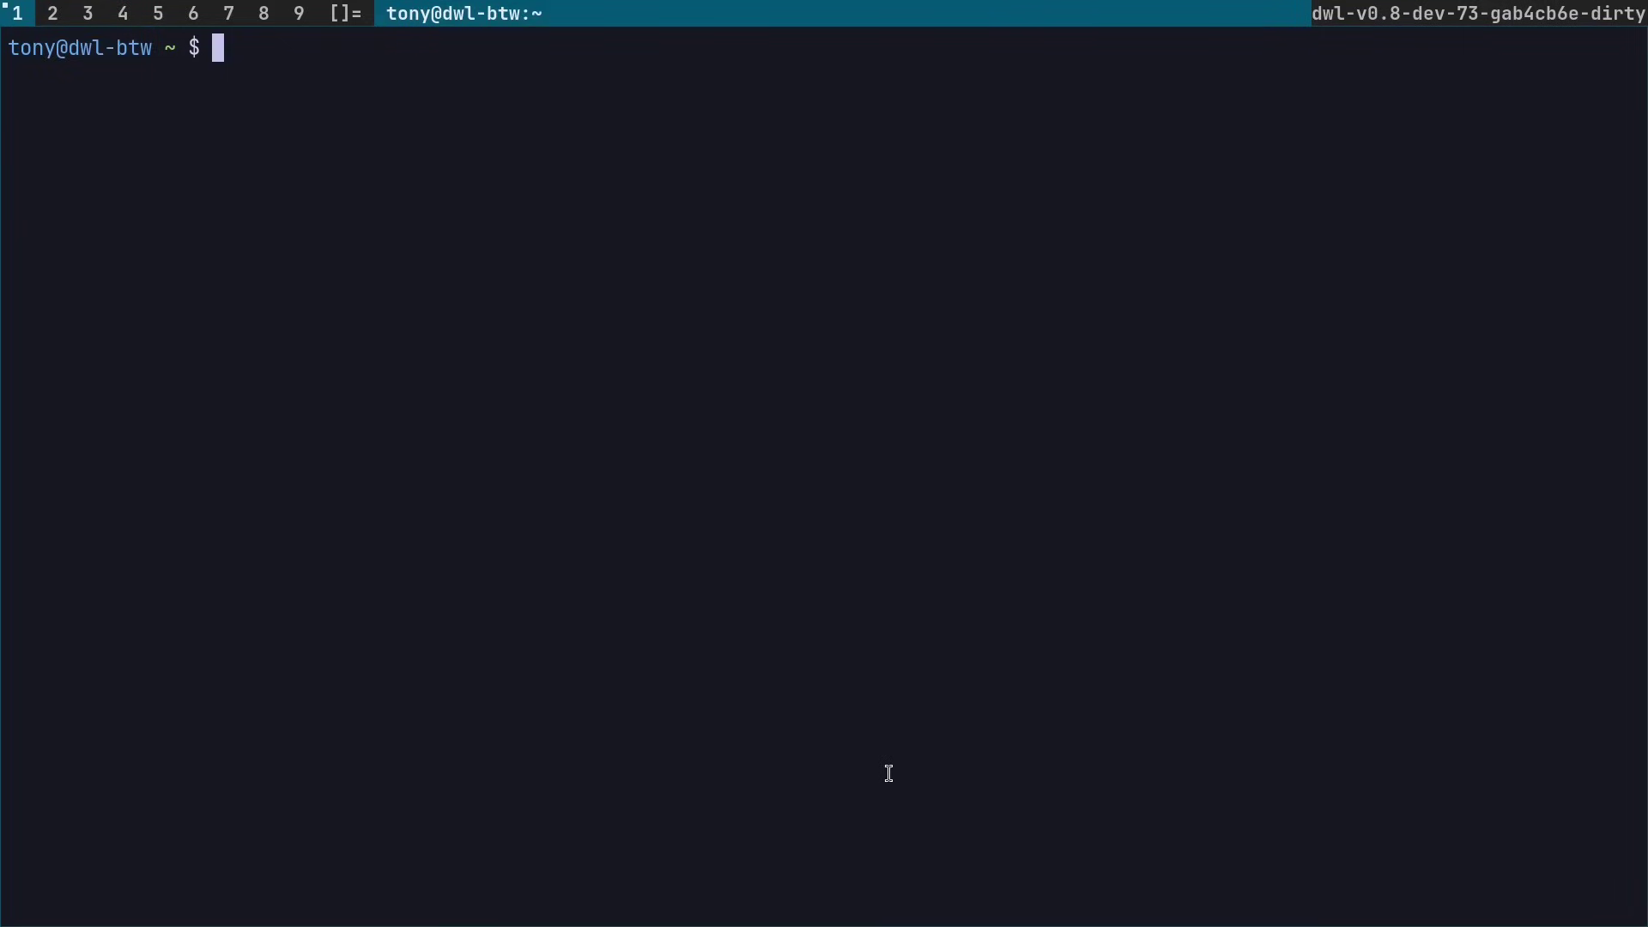
{"action": "type", "text": "cd do"}
{"action": "key", "text": "Tab"}
{"action": "type", "text": "sl"}
{"action": "key", "text": "Tab"}
{"action": "key", "text": "Return"}
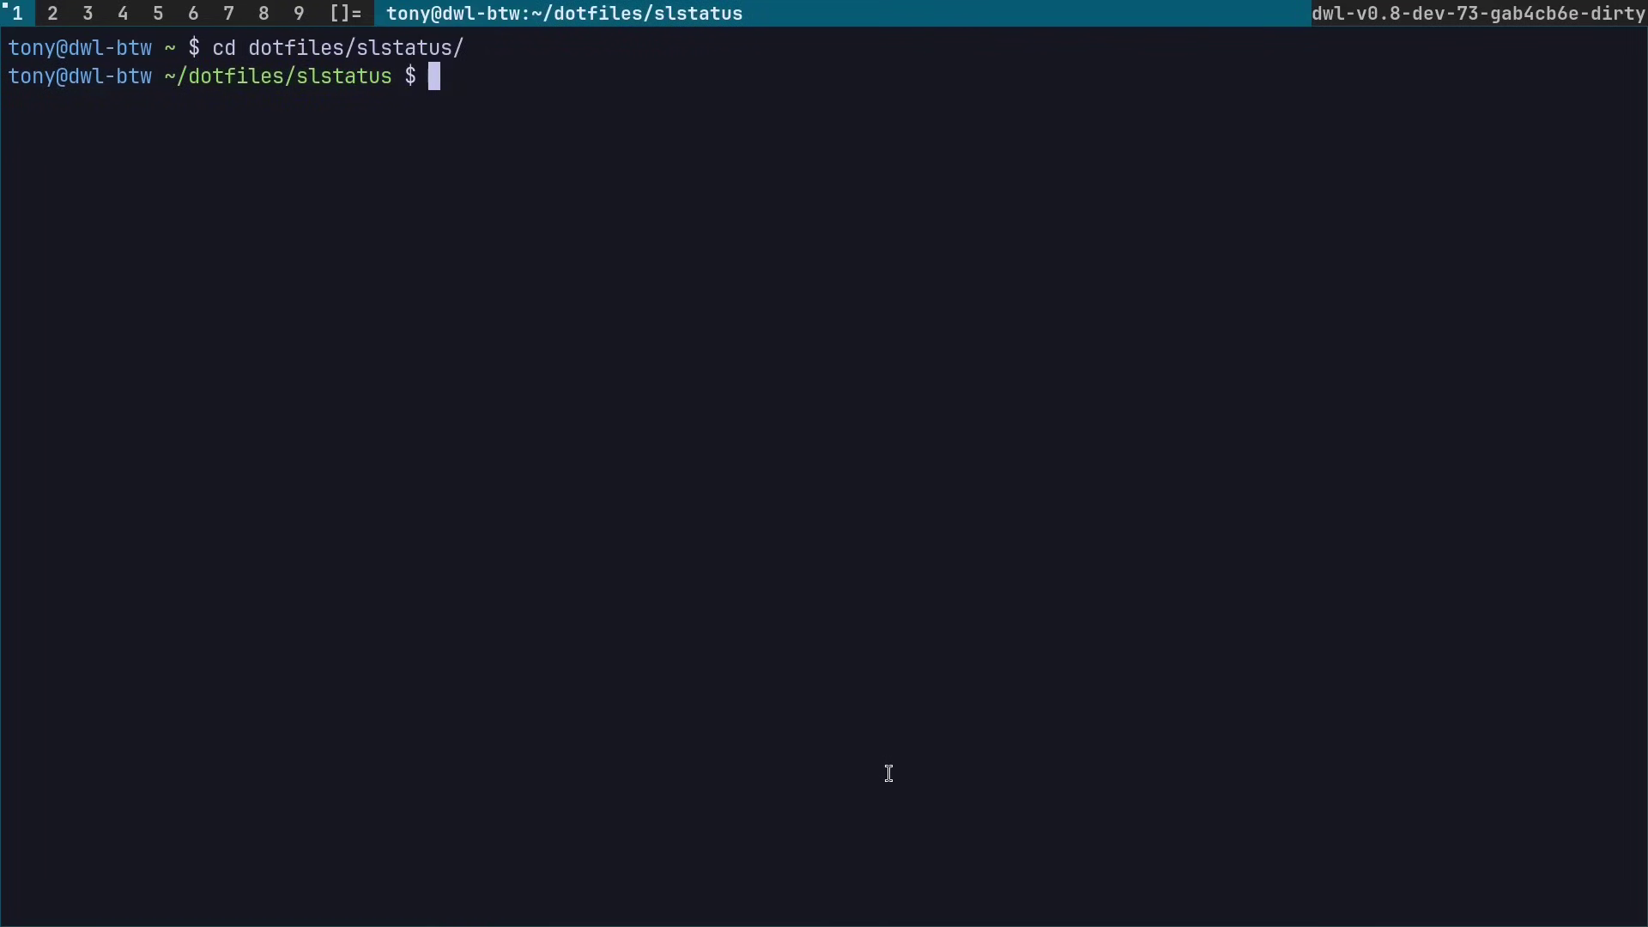
- Build and install slstatus with sudo make clean install, entering the password, then clear
{"action": "type", "text": "sudo make c"}
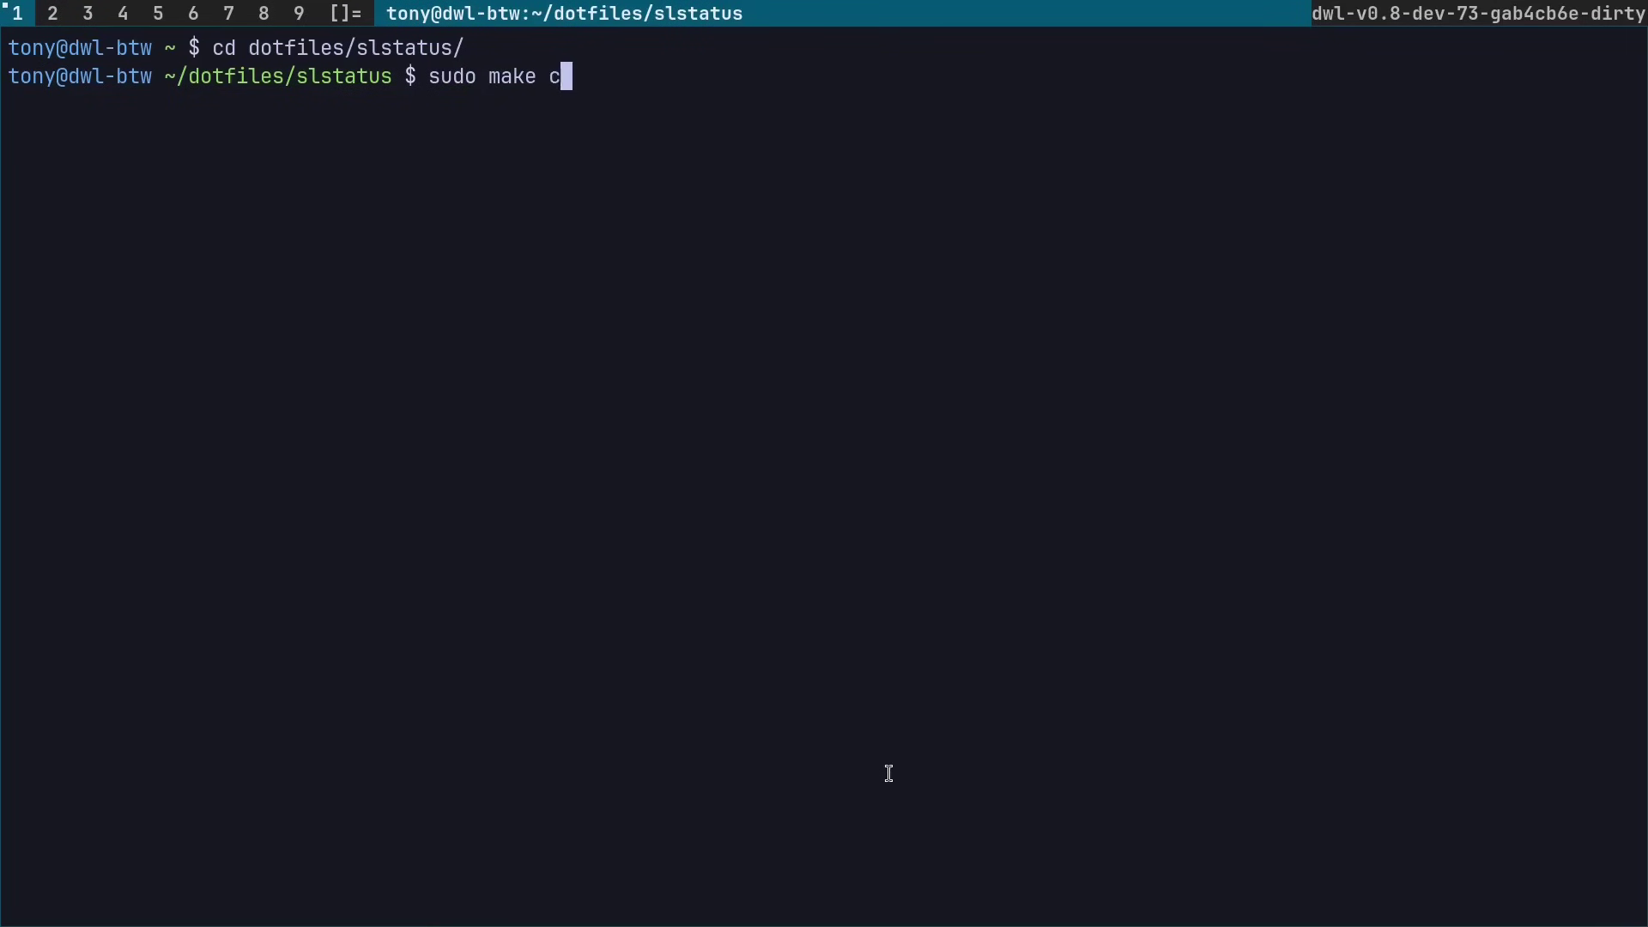
{"action": "type", "text": "lean install"}
{"action": "key", "text": "Return"}
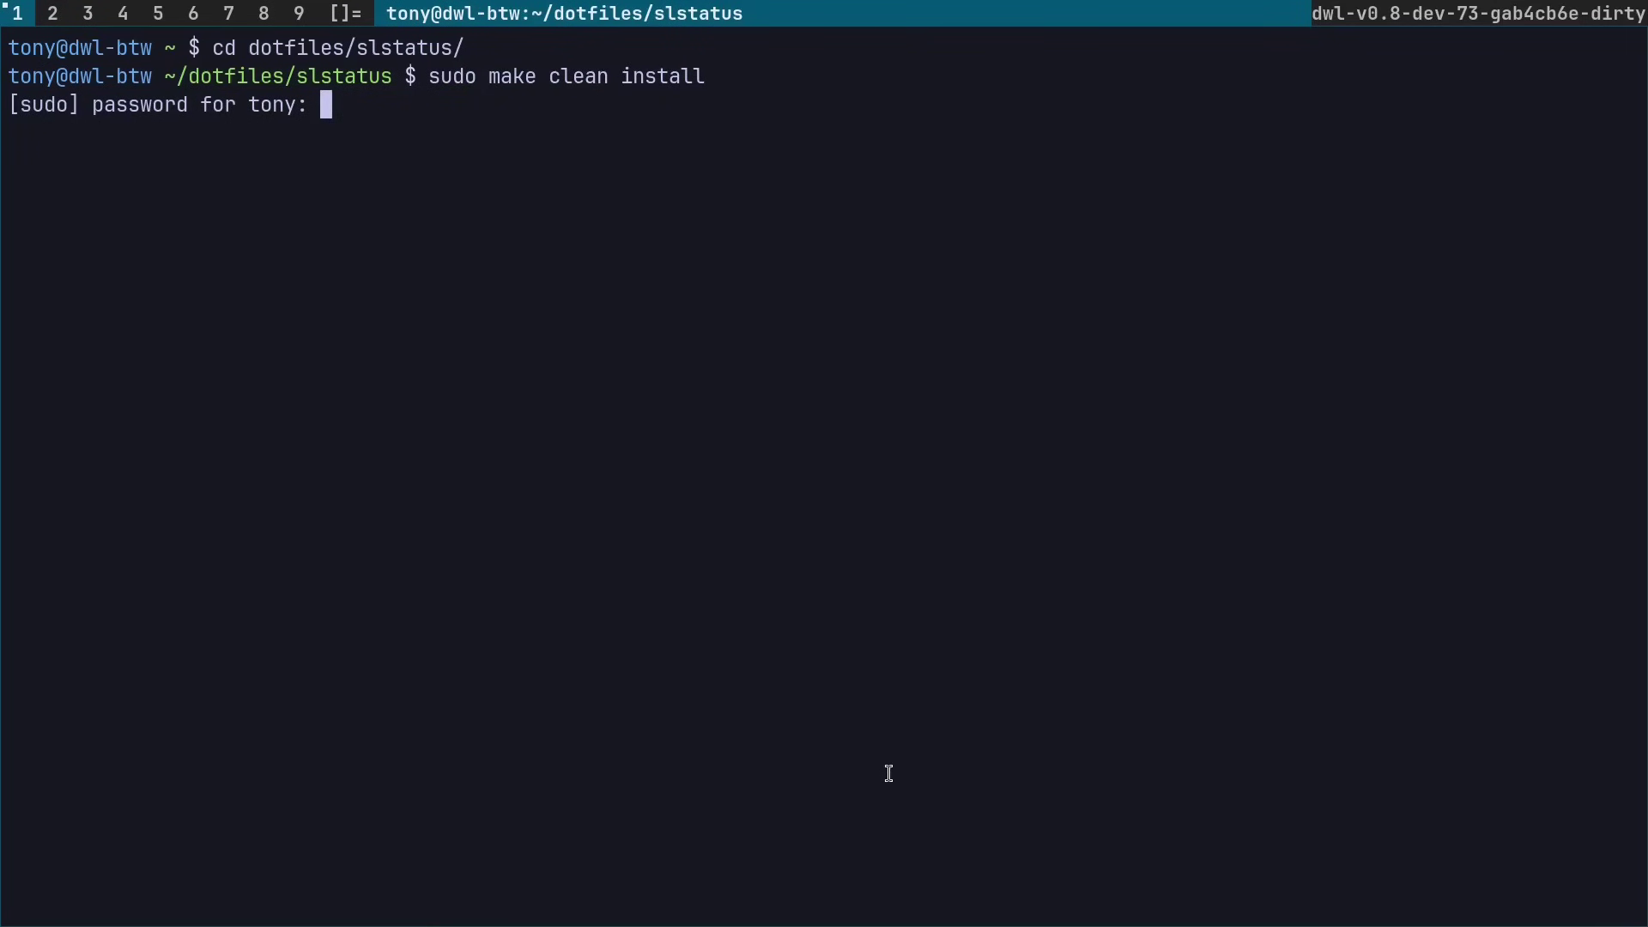
{"action": "key", "text": "Return"}
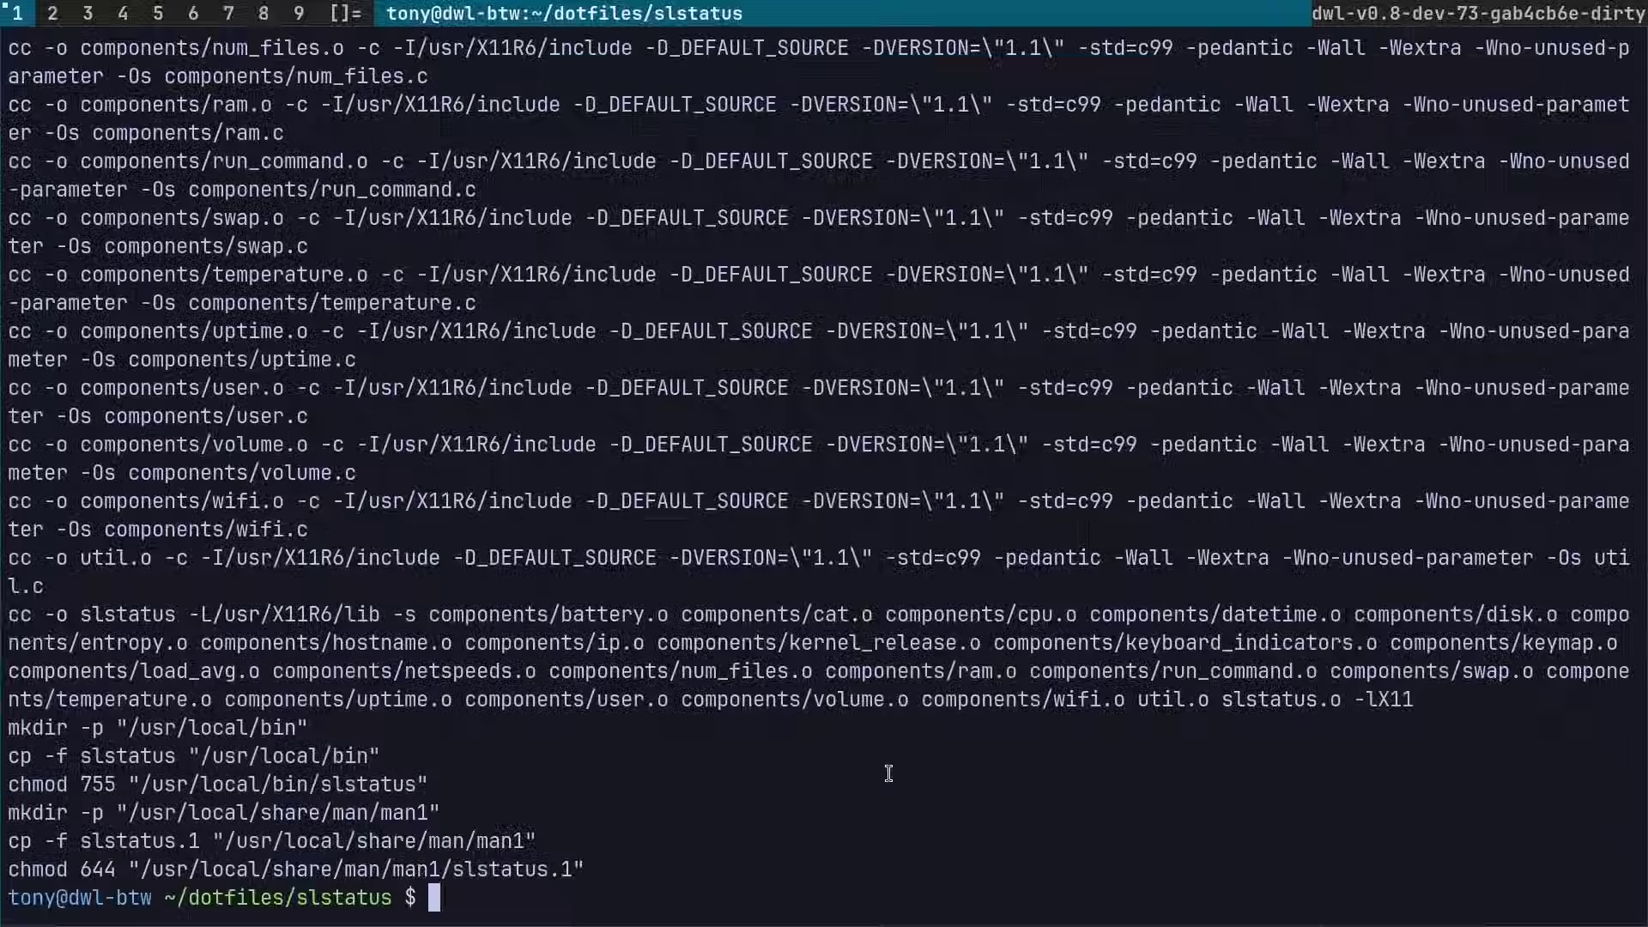
{"action": "type", "text": "clear"}
{"action": "key", "text": "Return"}
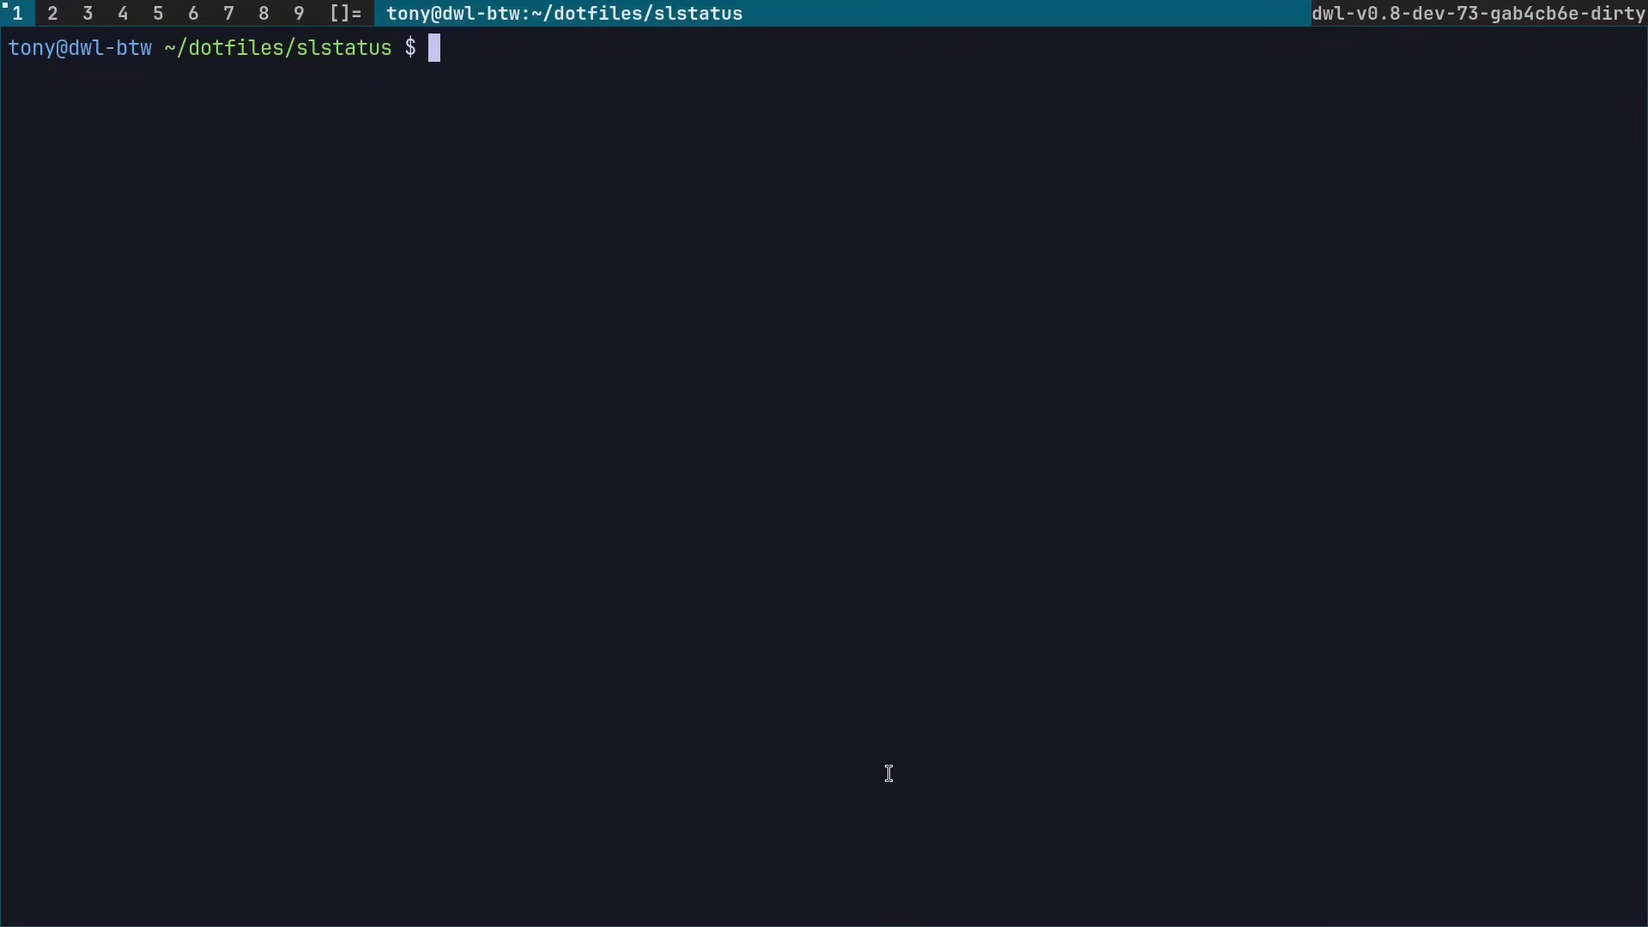
{"action": "type", "text": "man slstatus"}
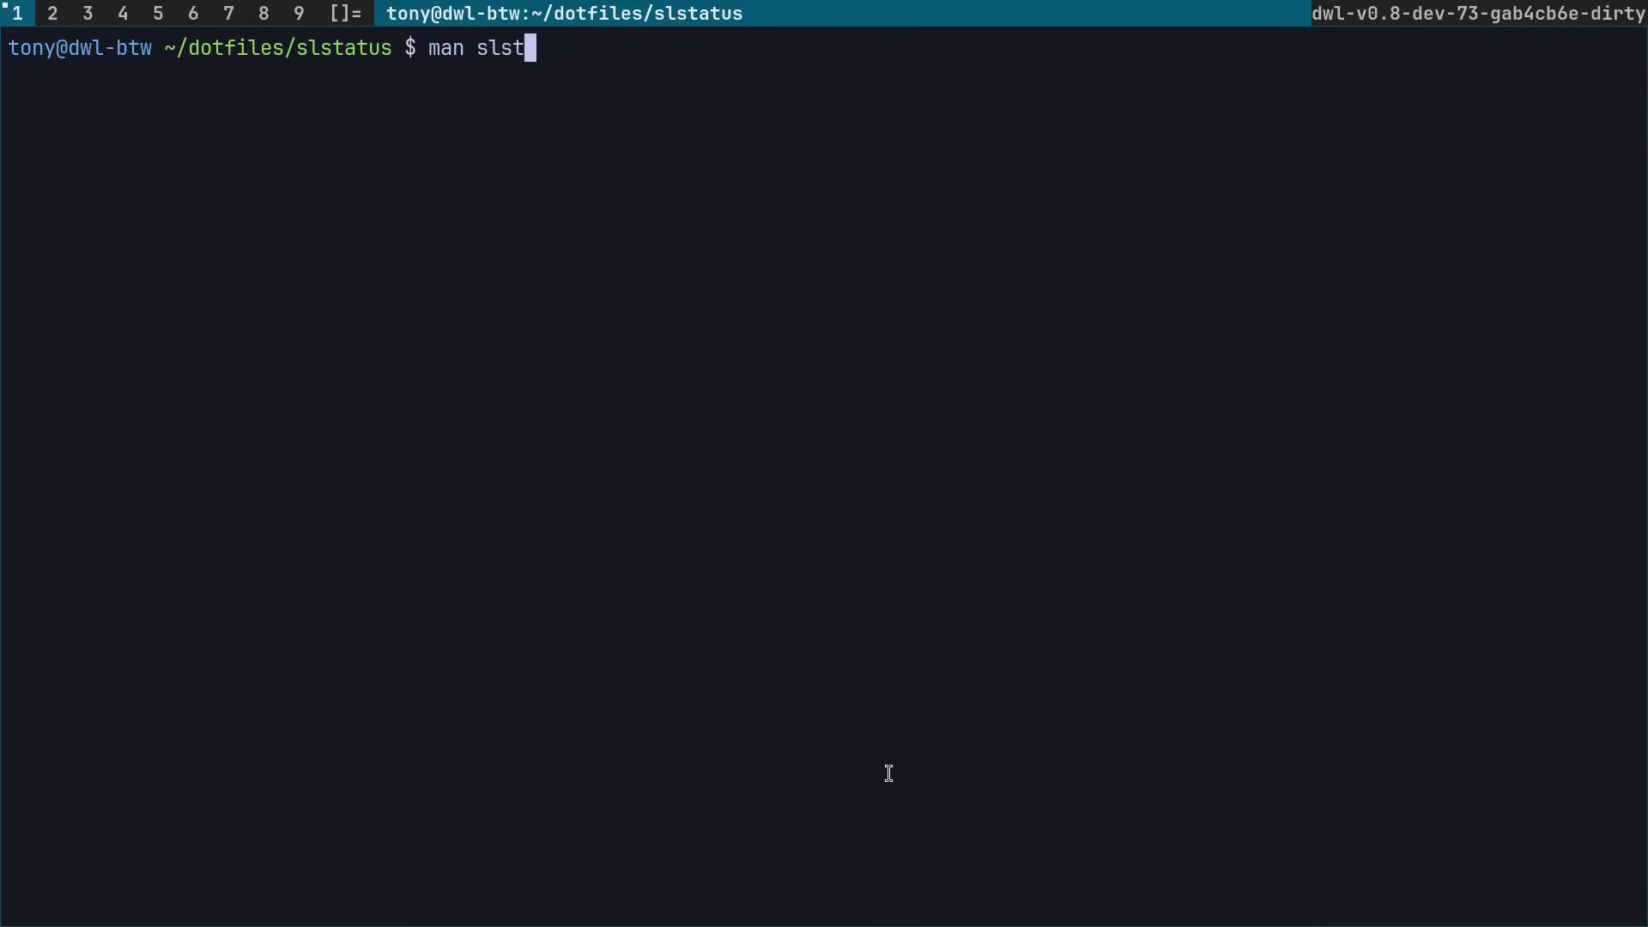
{"action": "key", "text": "Return"}
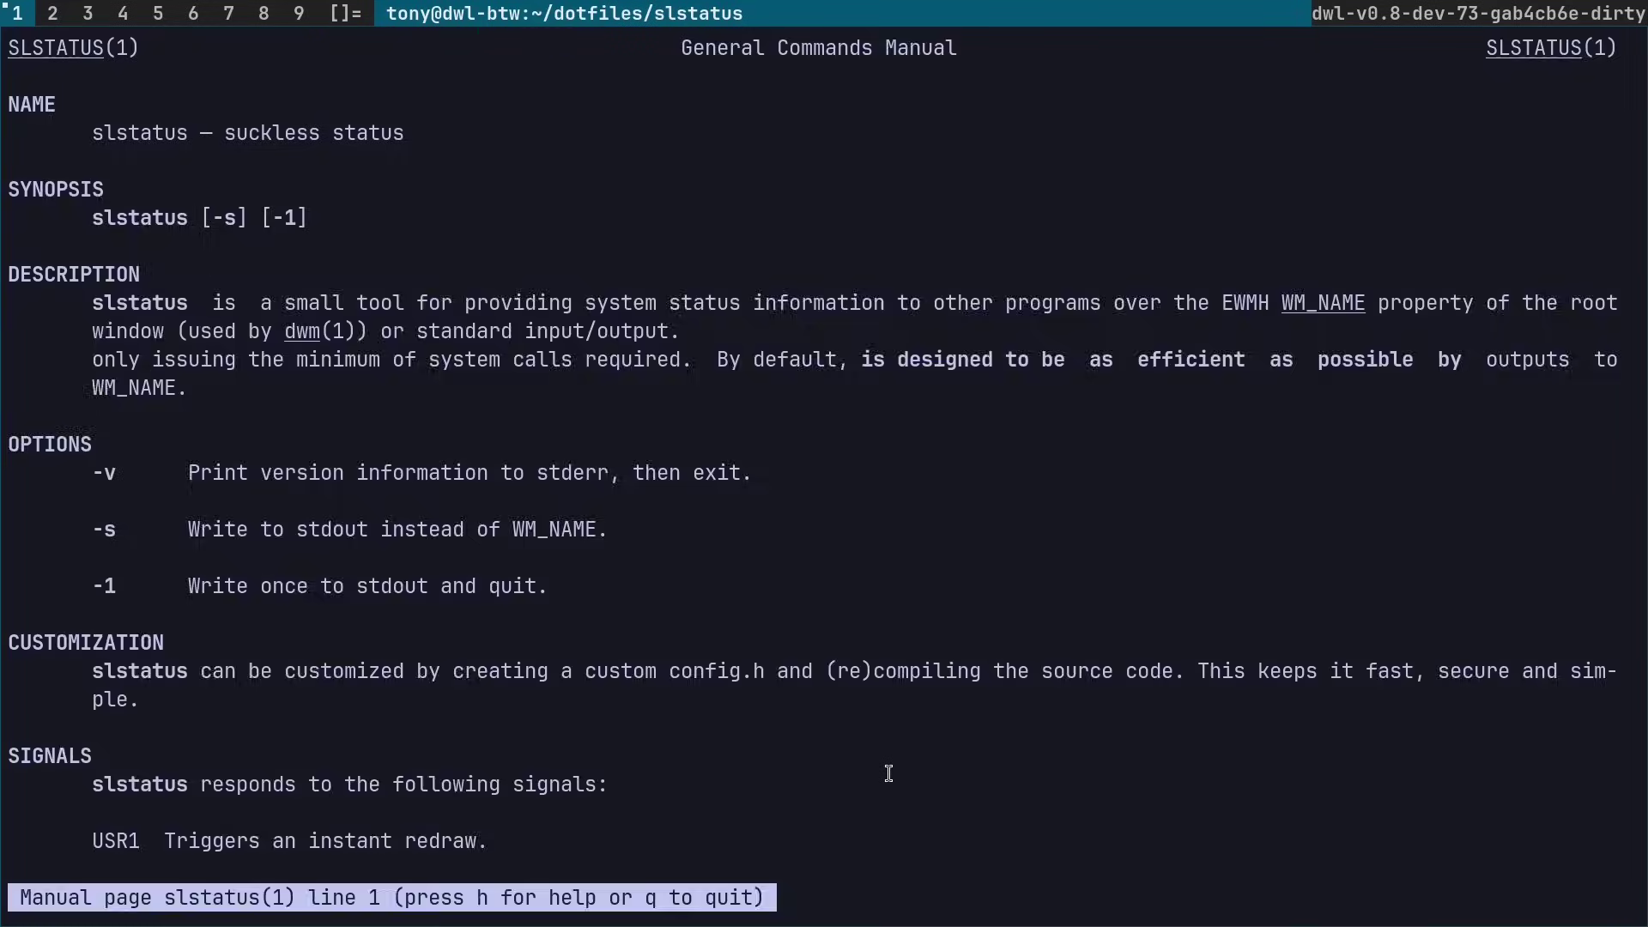
{"action": "key", "text": "q"}
{"action": "type", "text": "slstatus -s"}
{"action": "key", "text": "Return"}
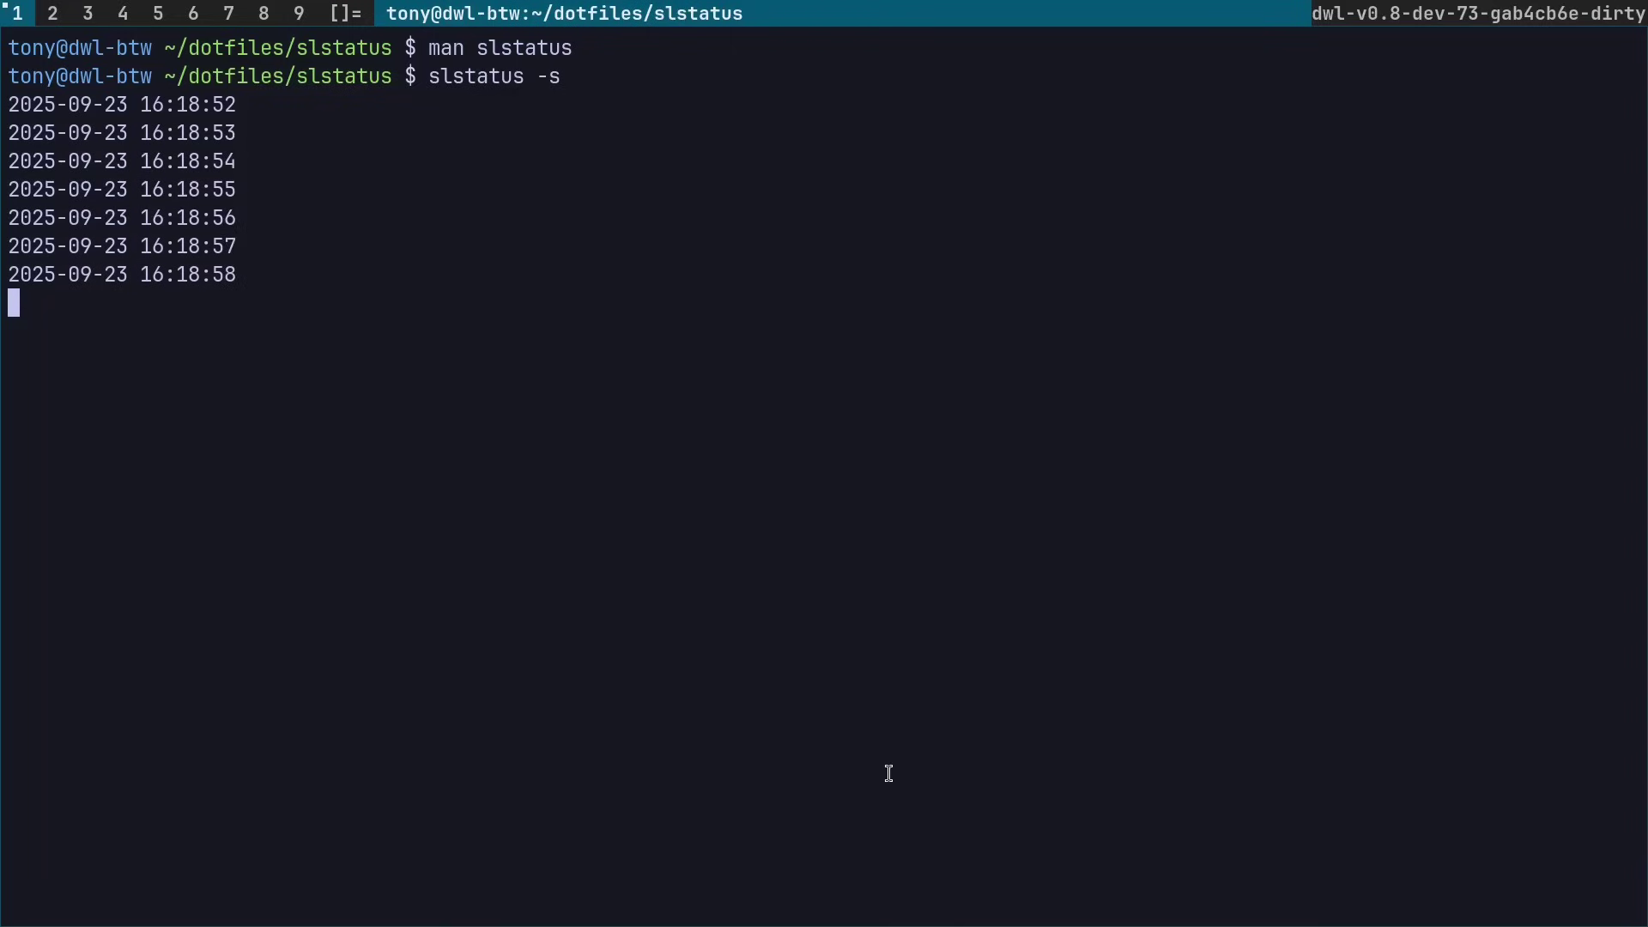
{"action": "key", "text": "ctrl+c"}
{"action": "key", "text": "ctrl+l"}
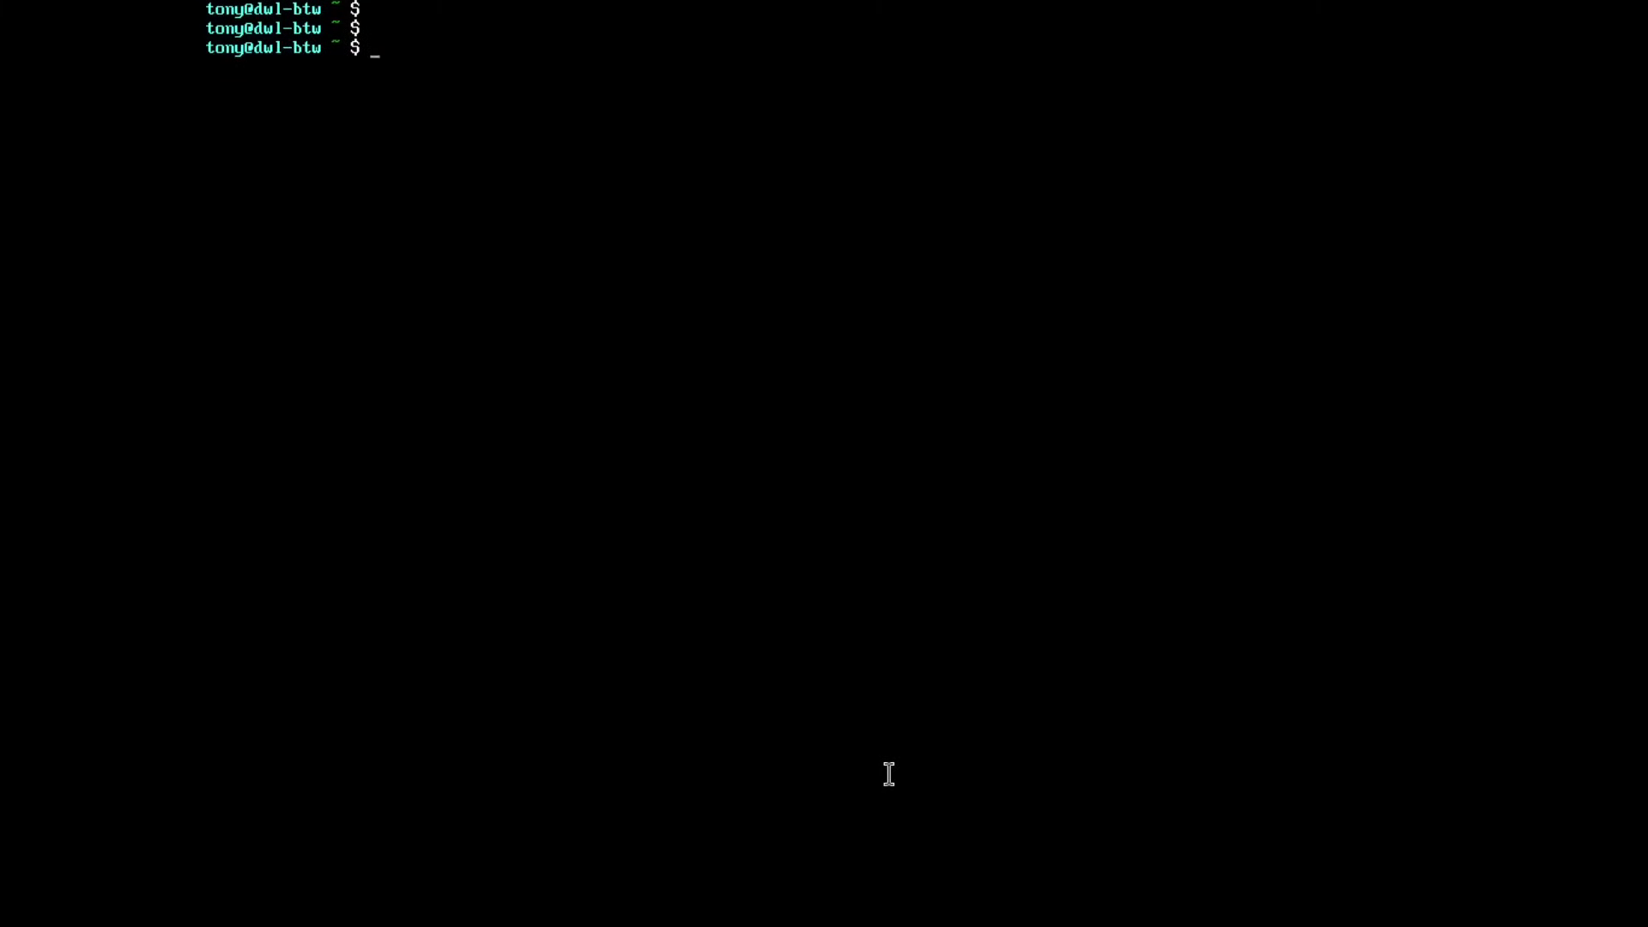
- Launch dwl from the console with 'slstatus -s | dwl'
{"action": "type", "text": "slstatus -s | dwl"}
{"action": "key", "text": "Return"}
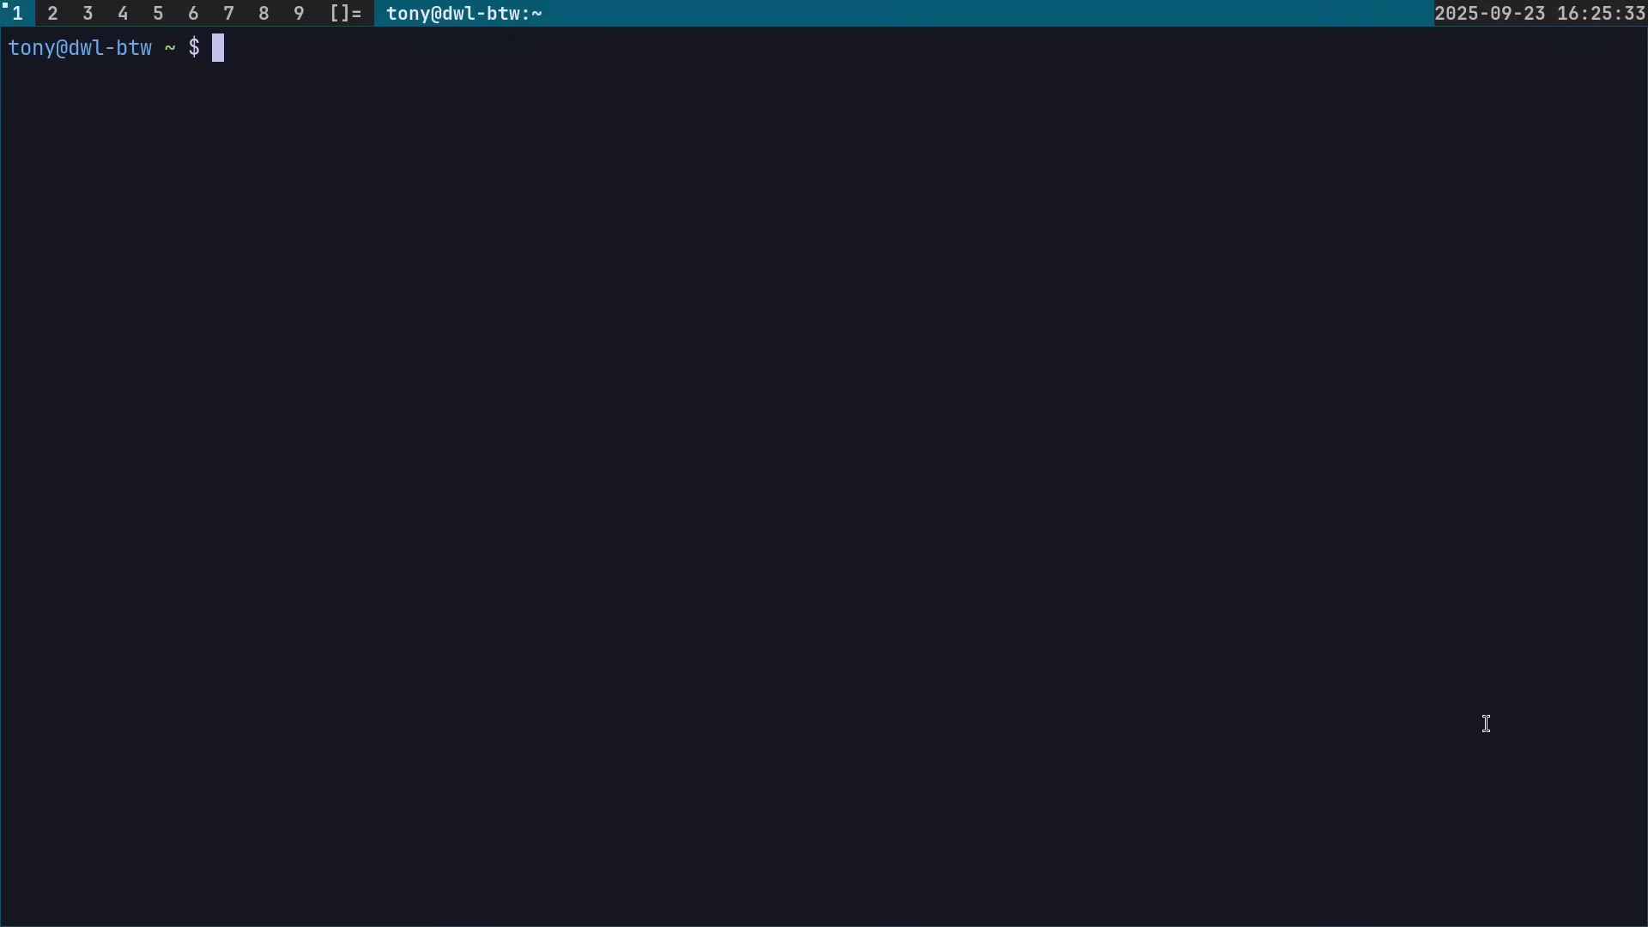
- Set ~/walls/wall1.png as wallpaper with 'swaybg -i ... & disown', then close the terminal
{"action": "type", "text": "swaybg -"}
{"action": "type", "text": "i "}
{"action": "type", "text": "~/walls/"}
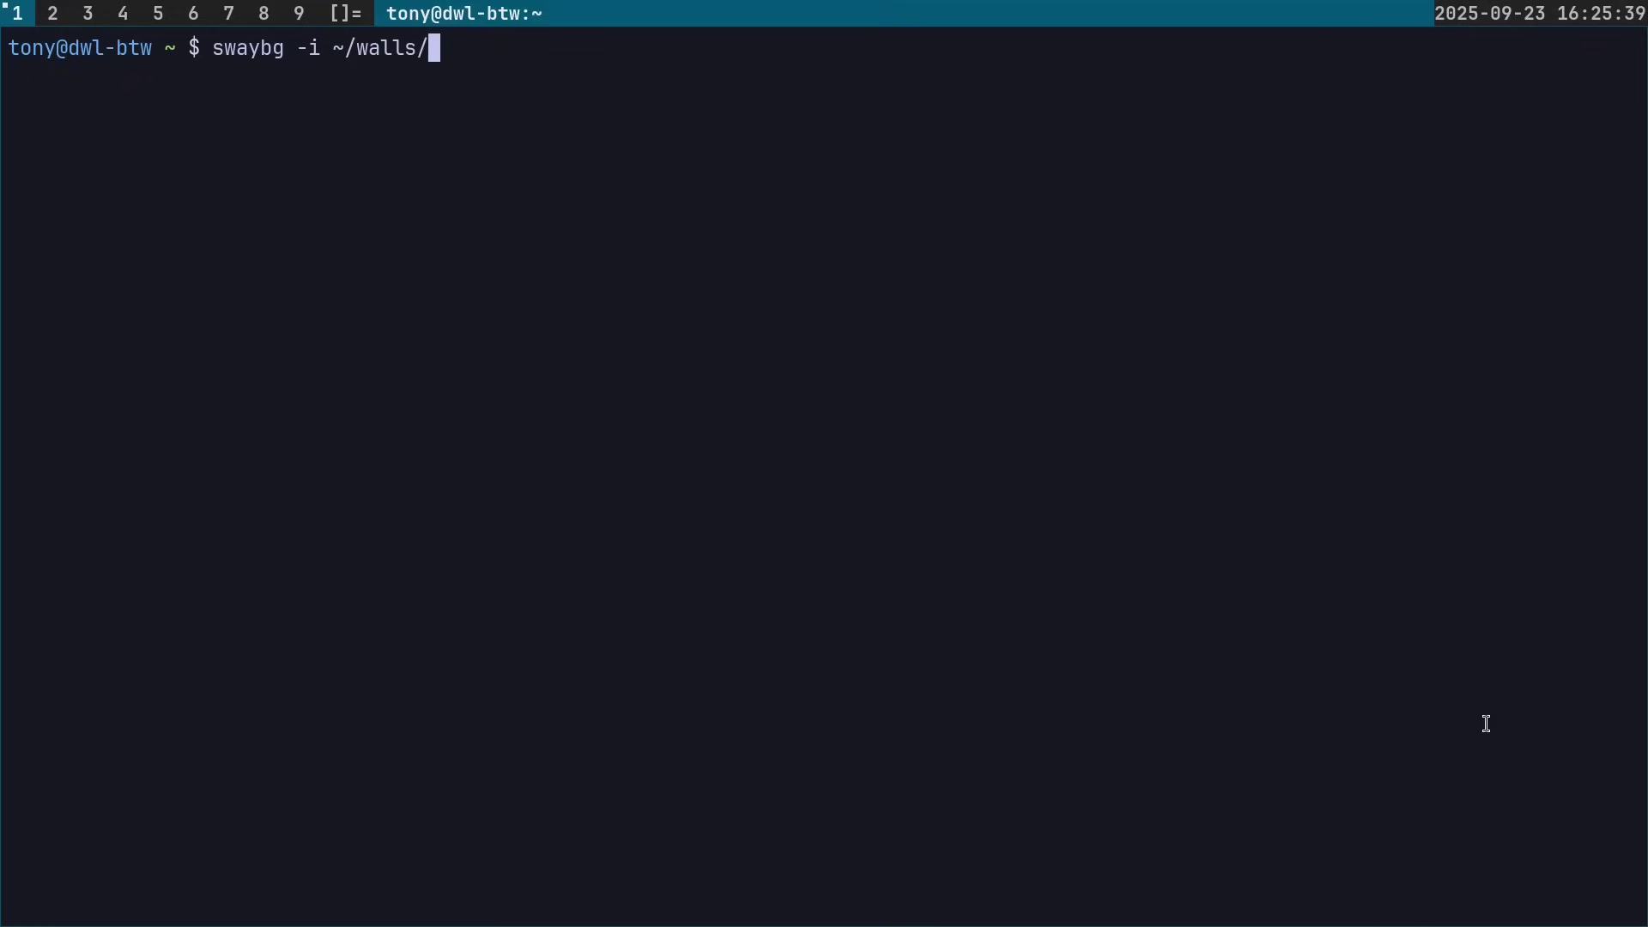
{"action": "type", "text": "wall1.png"}
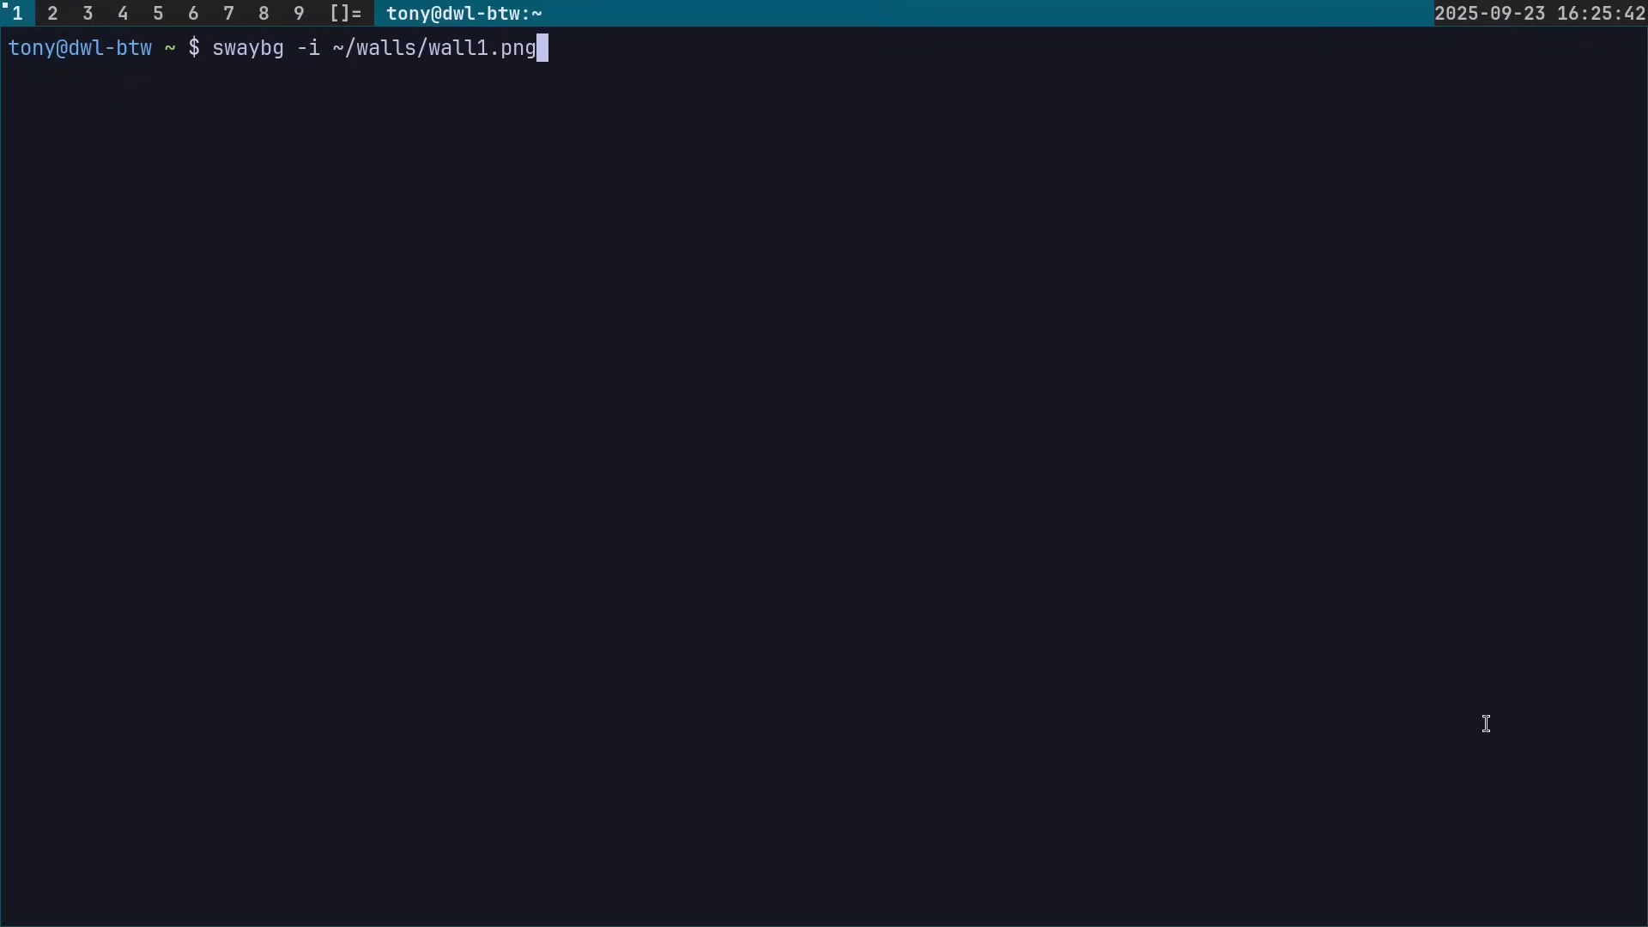
{"action": "type", "text": "& disown"}
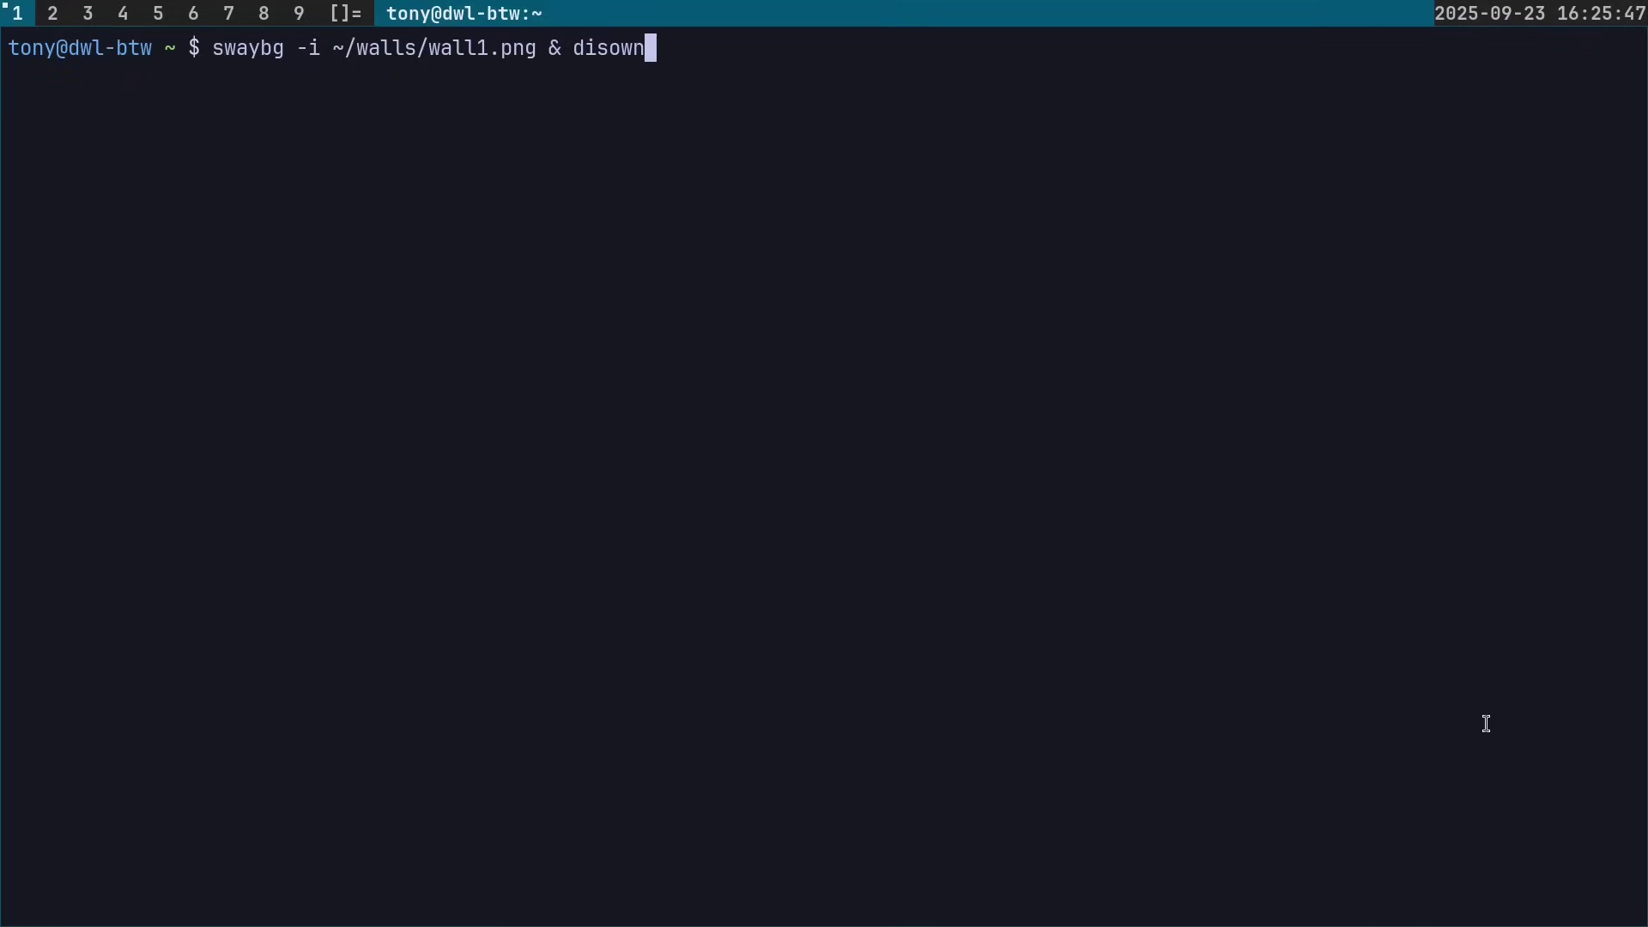
{"action": "key", "text": "Return"}
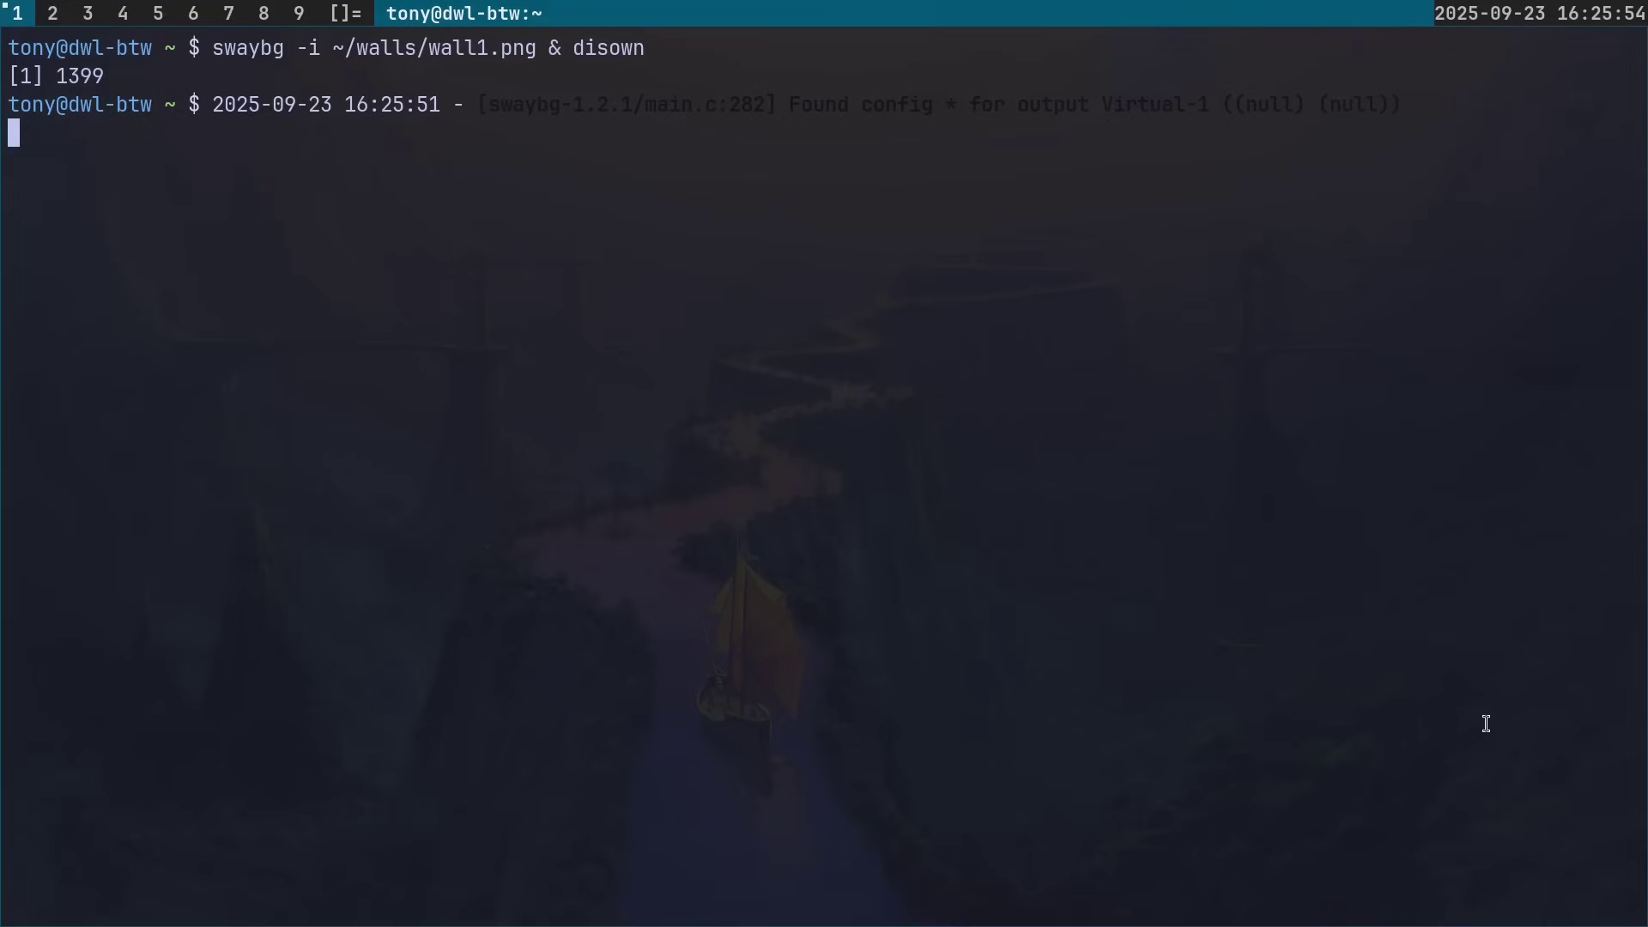
{"action": "key", "text": "ctrl+c"}
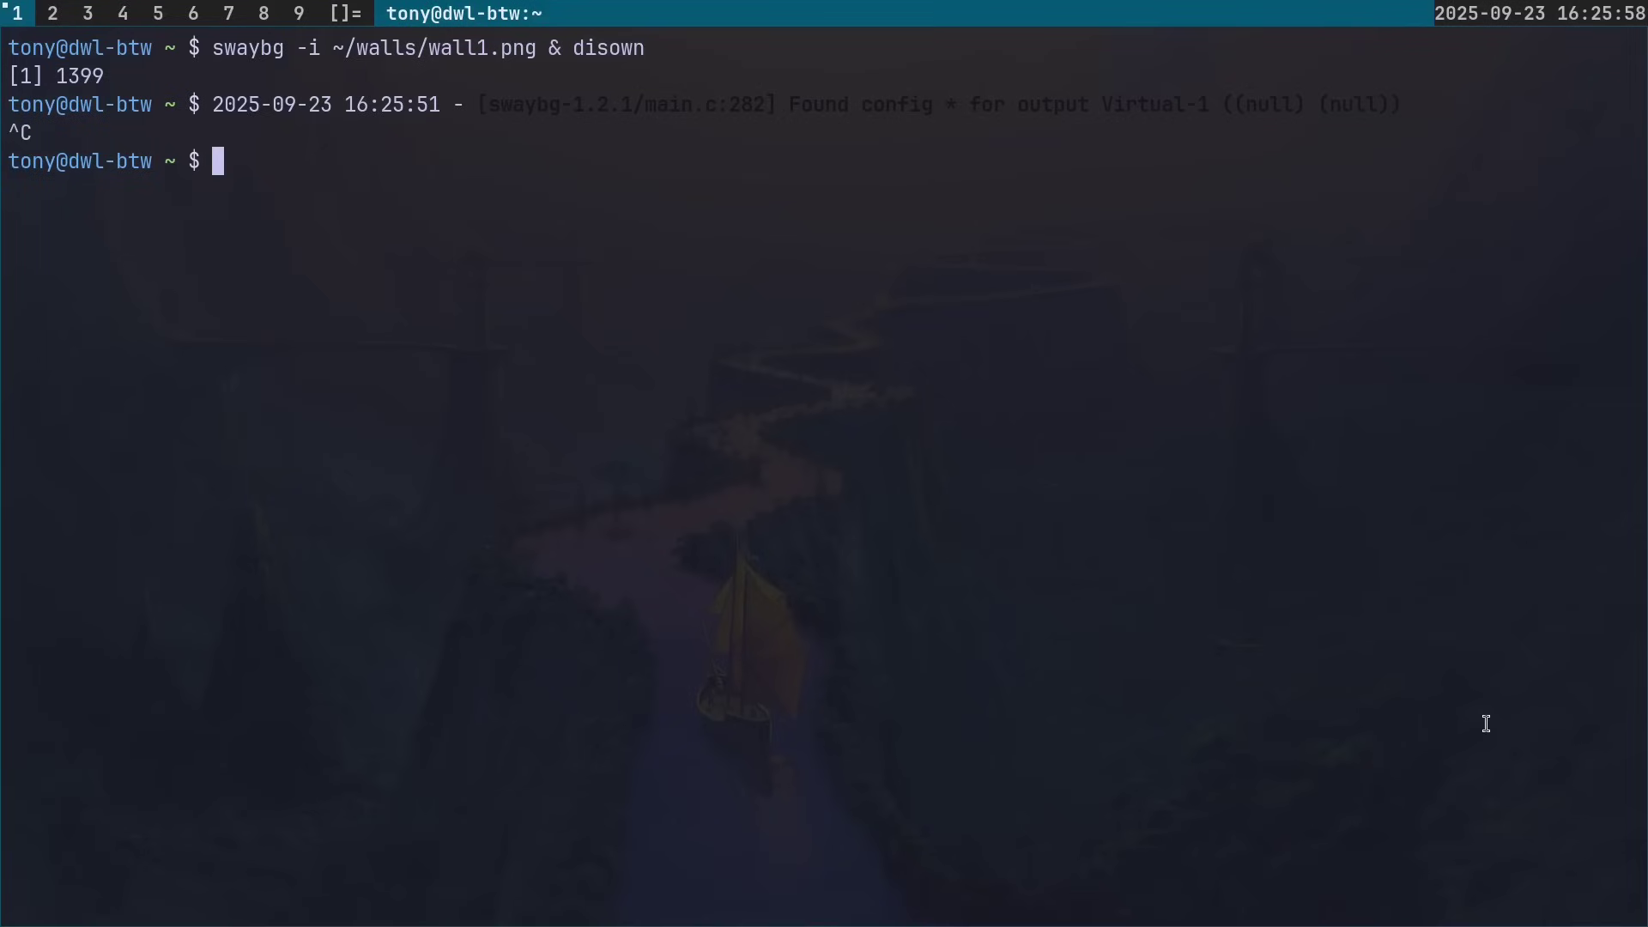
{"action": "key", "text": "ctrl+d"}
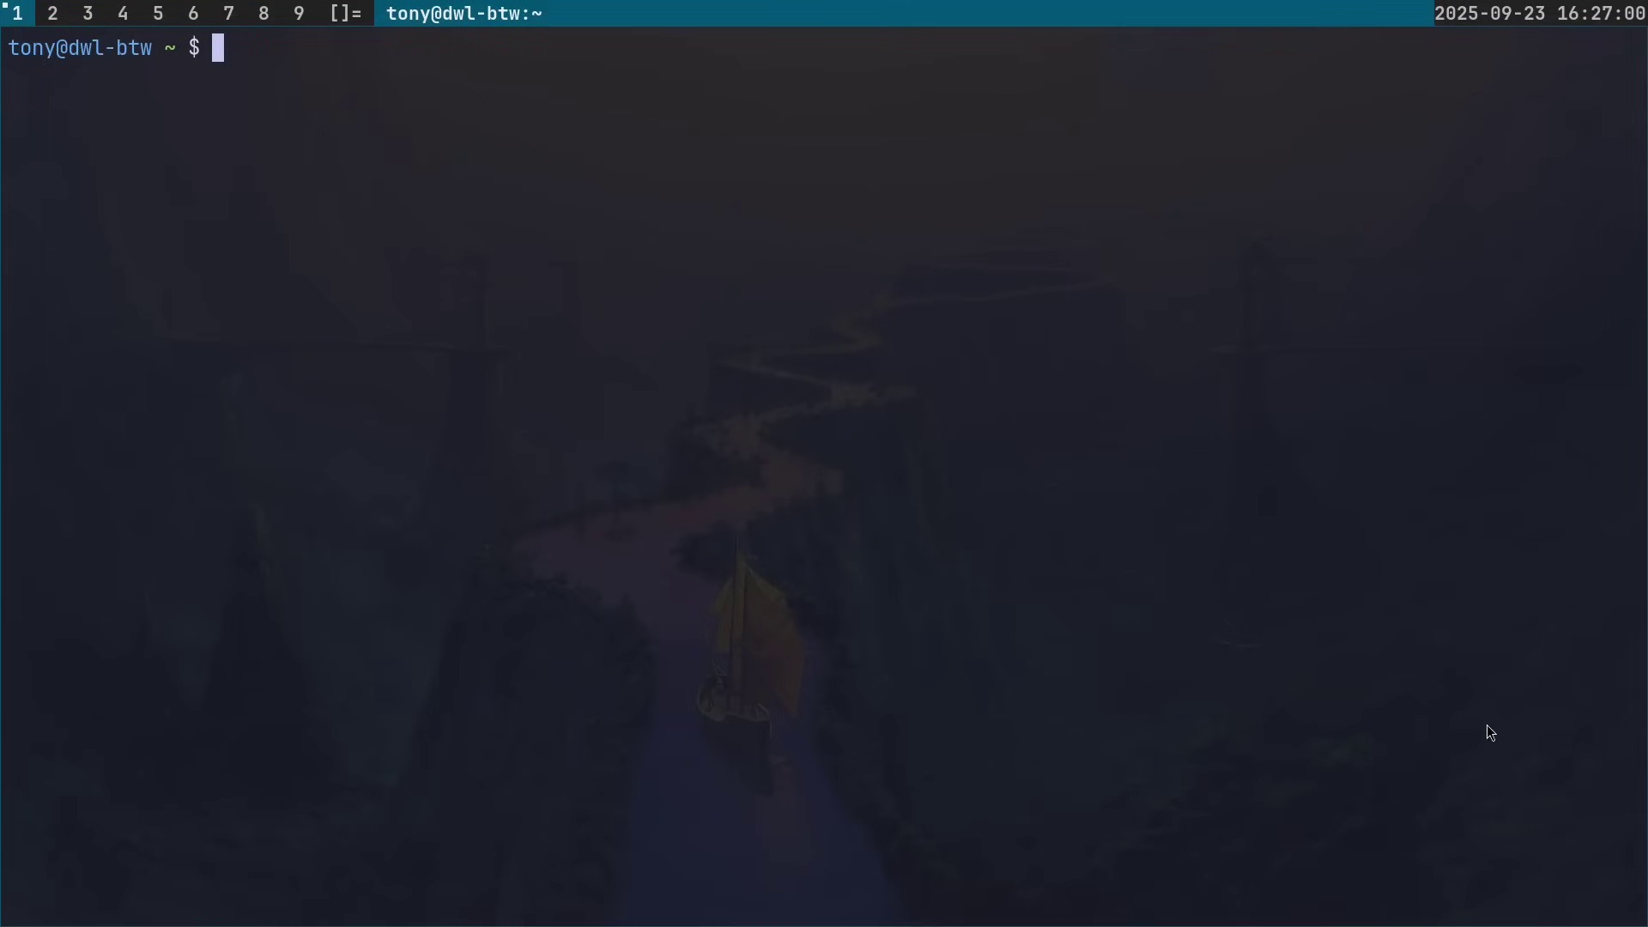
- Write start_dwl.sh with a shebang and 'slstatus -s | dwl -s' launching swaybg with wall1.png
{"action": "type", "text": "vim "}
{"action": "type", "text": "start_dwl.sh"}
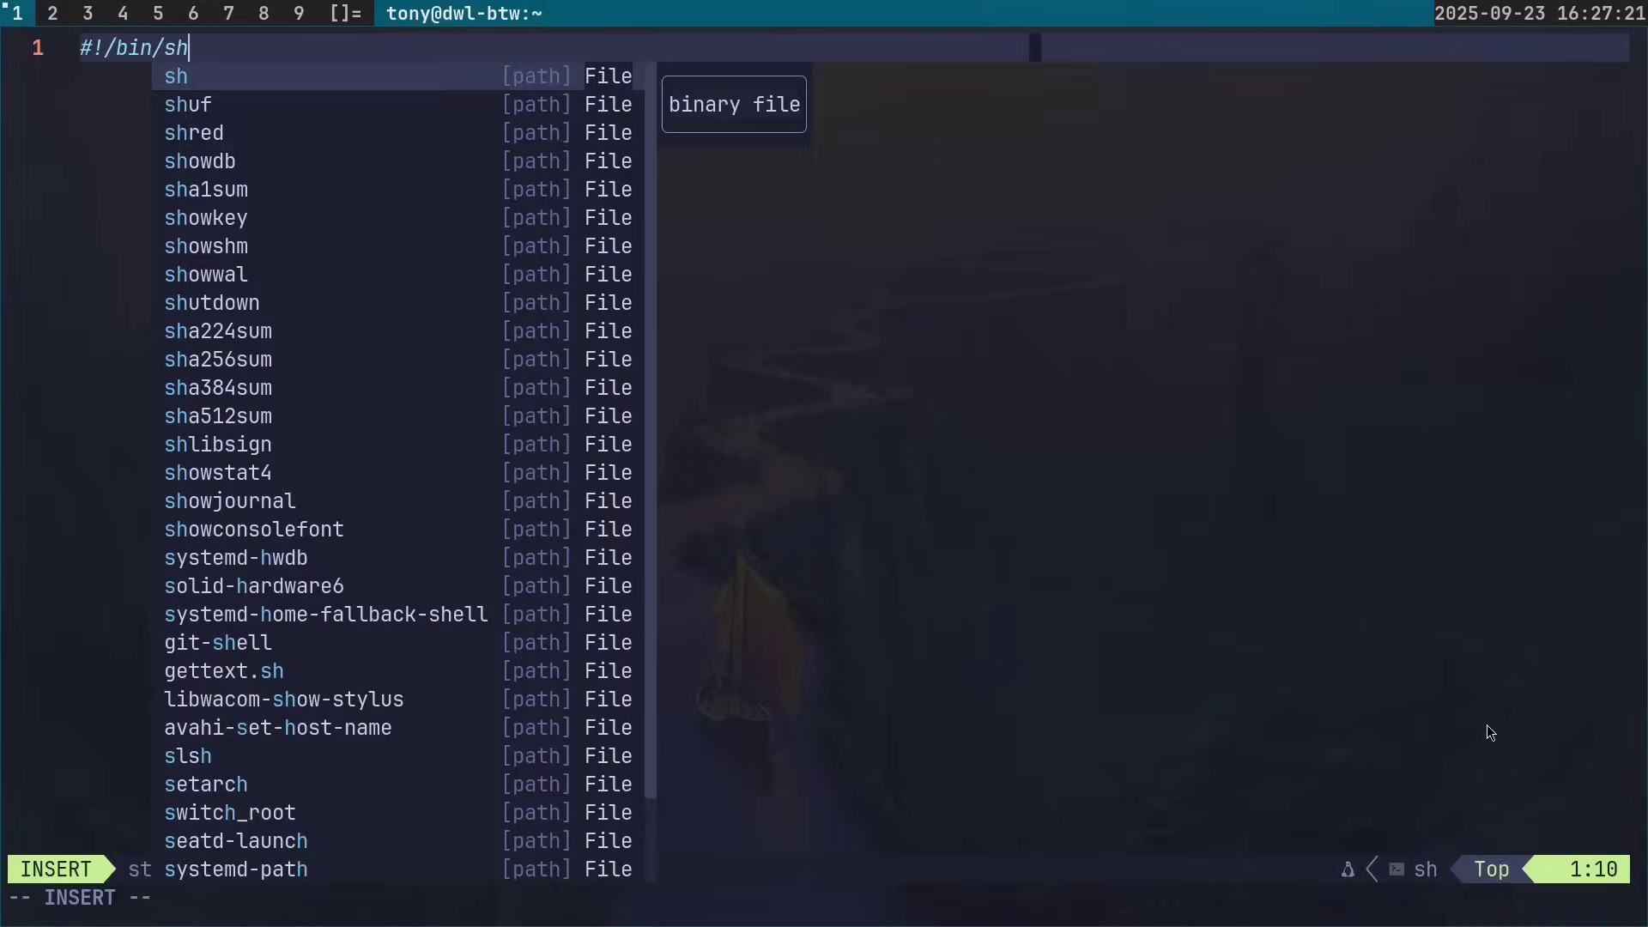
{"action": "key", "text": "ctrl+e"}
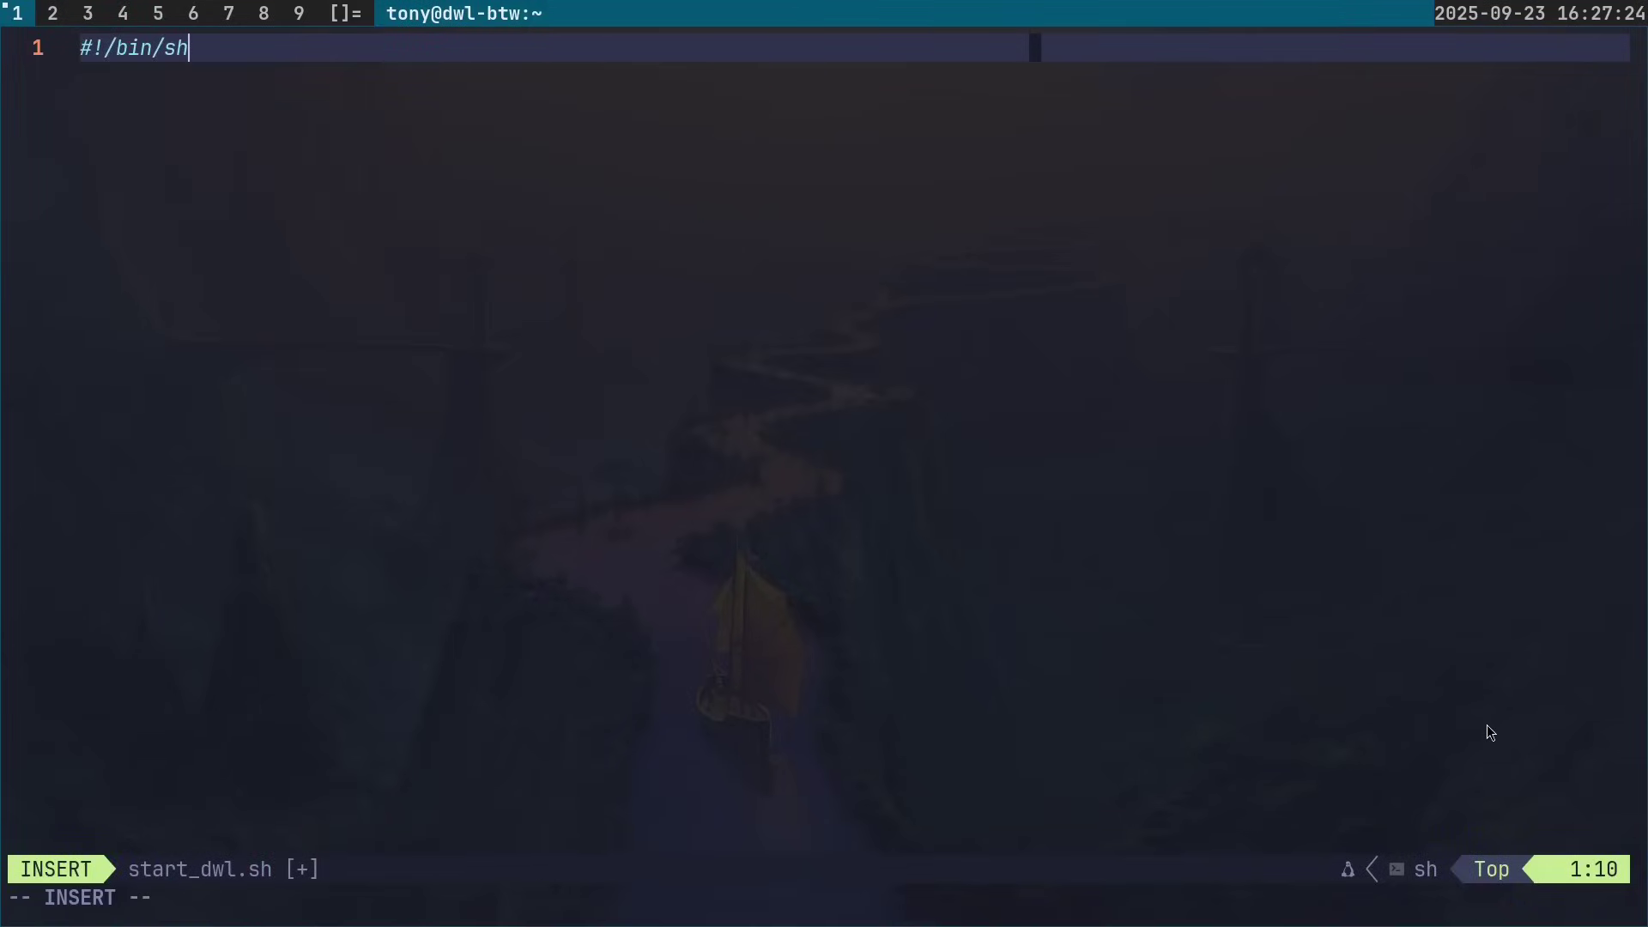
{"action": "key", "text": "Return"}
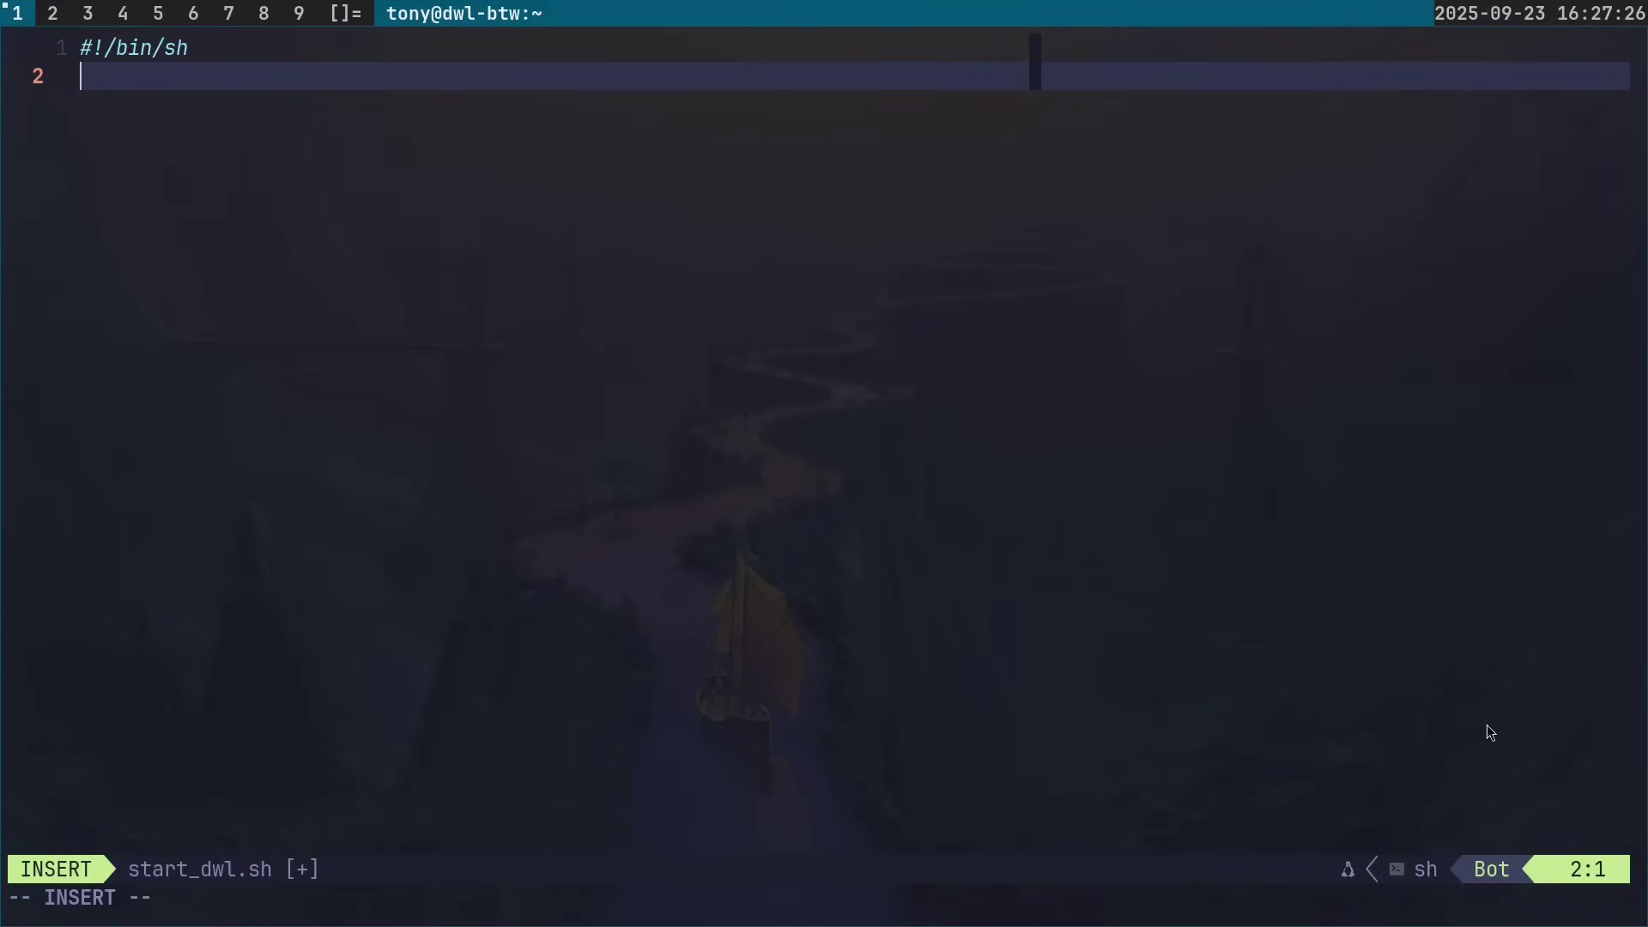
{"action": "type", "text": "slstatus -s | dwl"}
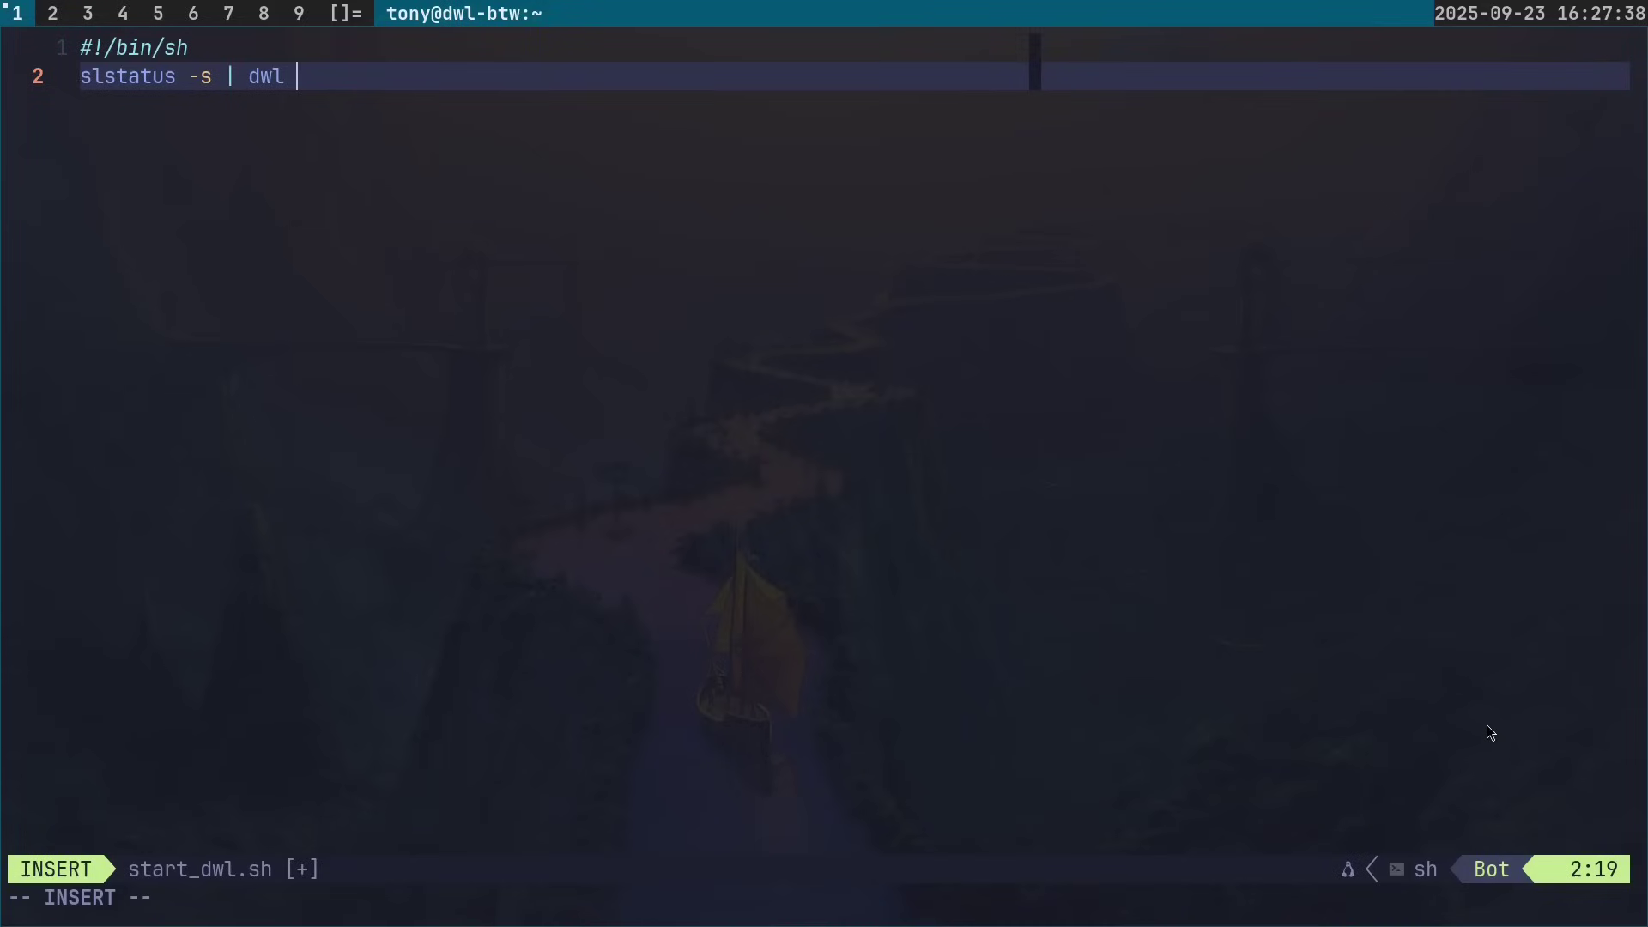
{"action": "type", "text": "-s \""}
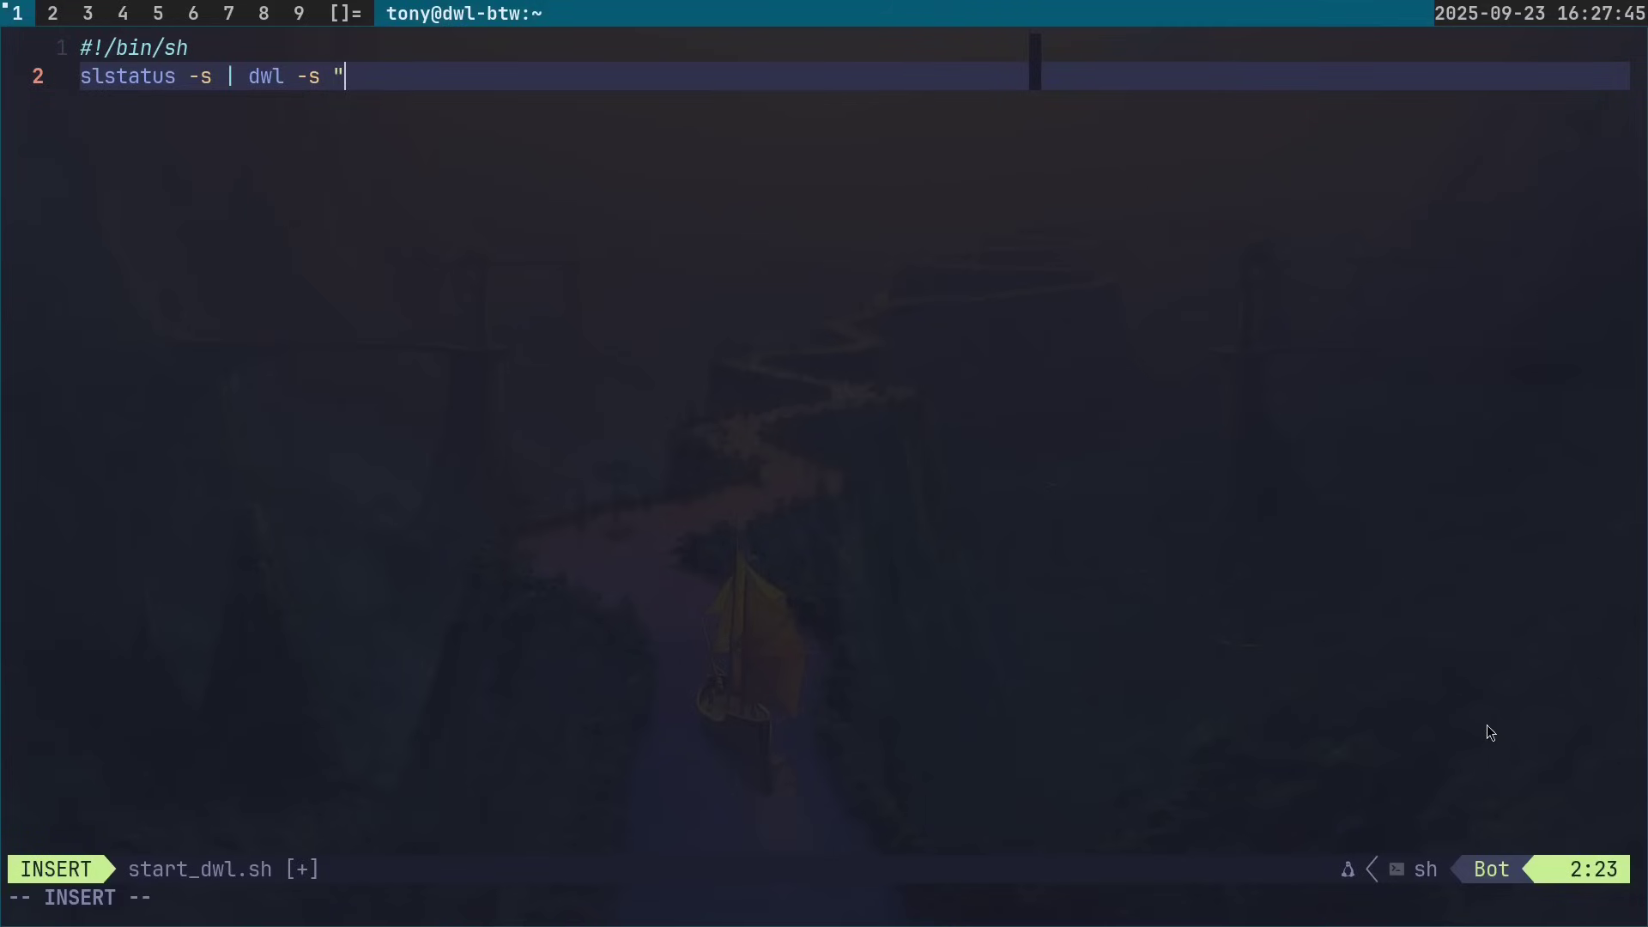
{"action": "type", "text": "sh -c 'swaybg -i /home/tony/walls/wall1"}
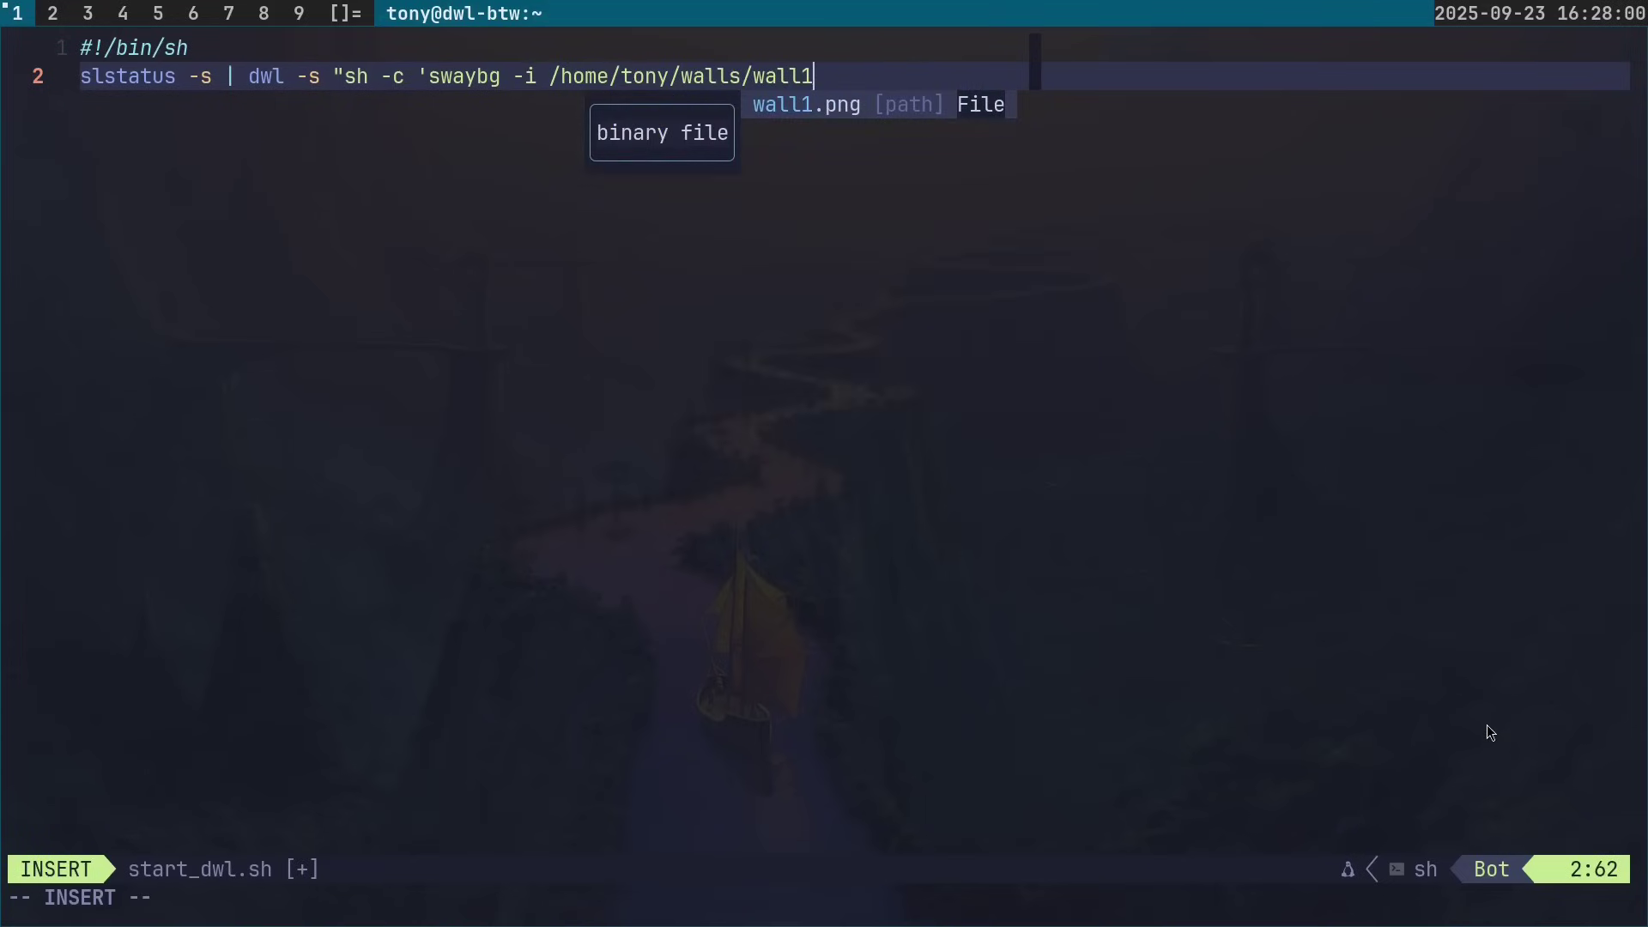
{"action": "key", "text": "Tab"}
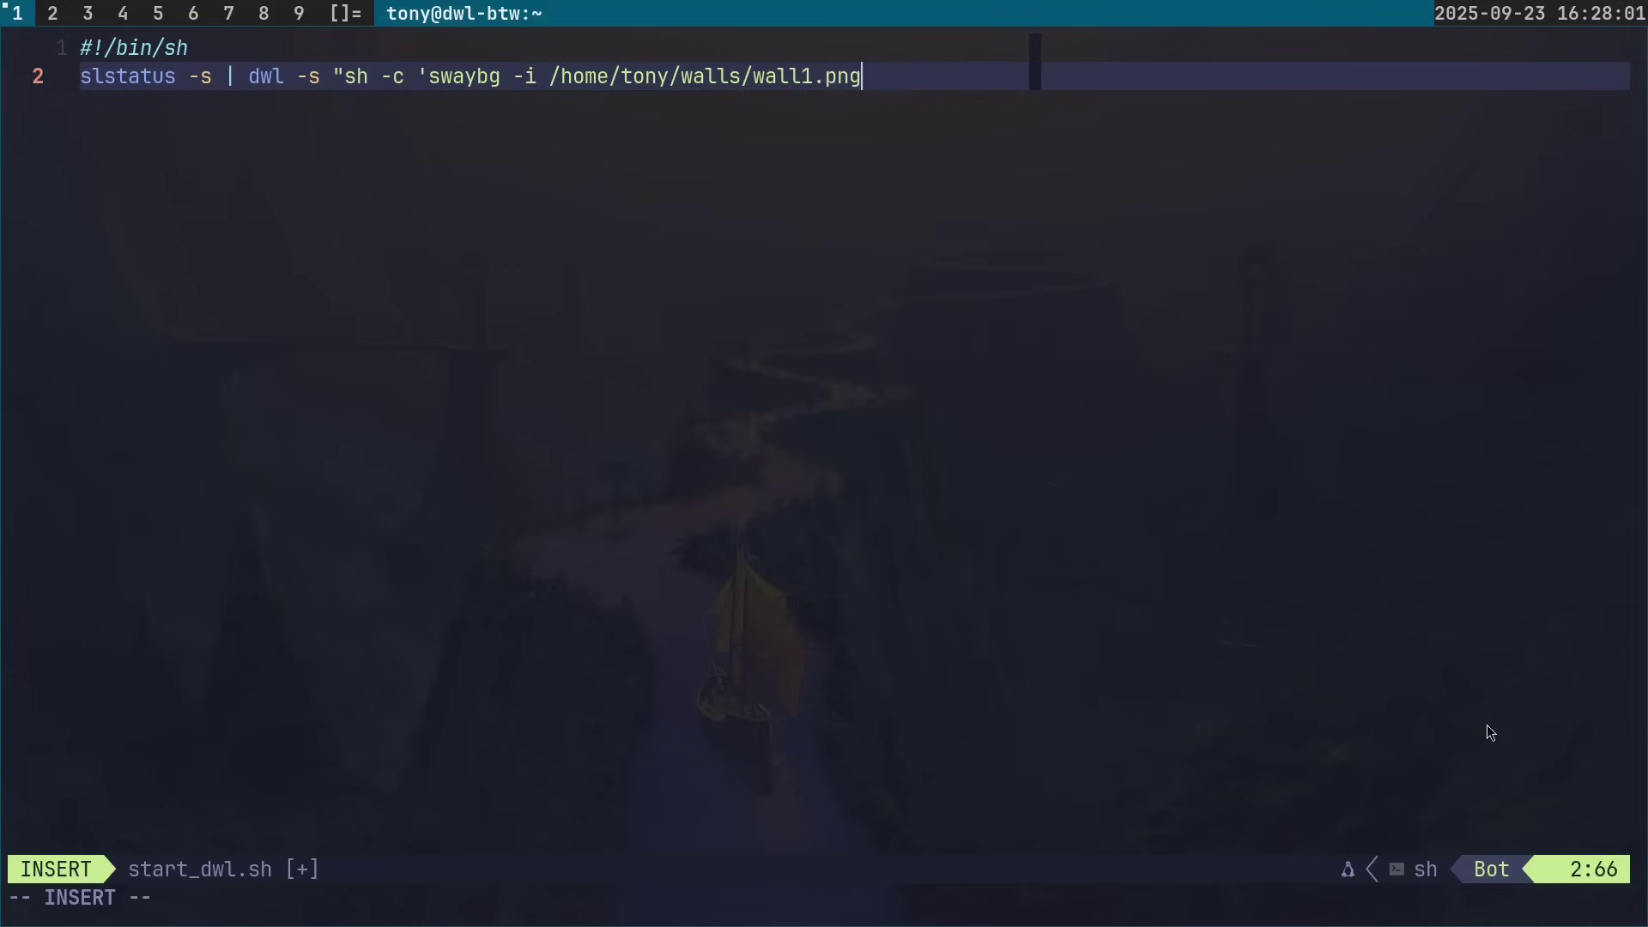
{"action": "type", "text": "&'\""}
{"action": "key", "text": "Escape"}
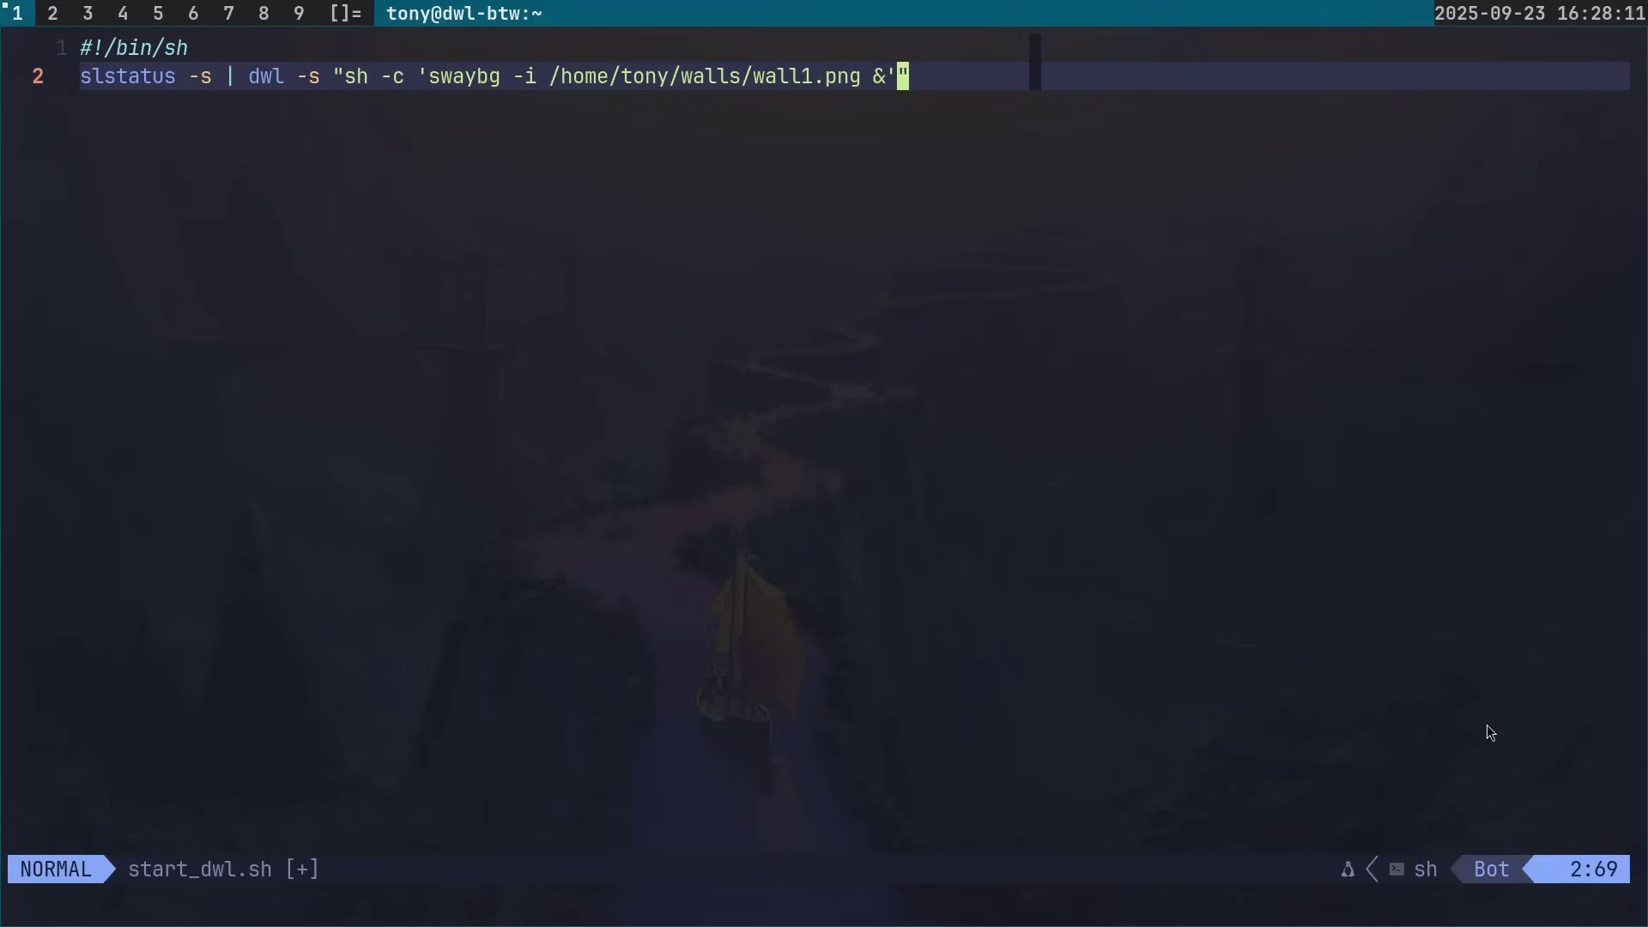
- Save start_dwl.sh and make it executable
{"action": "type", "text": ":w"}
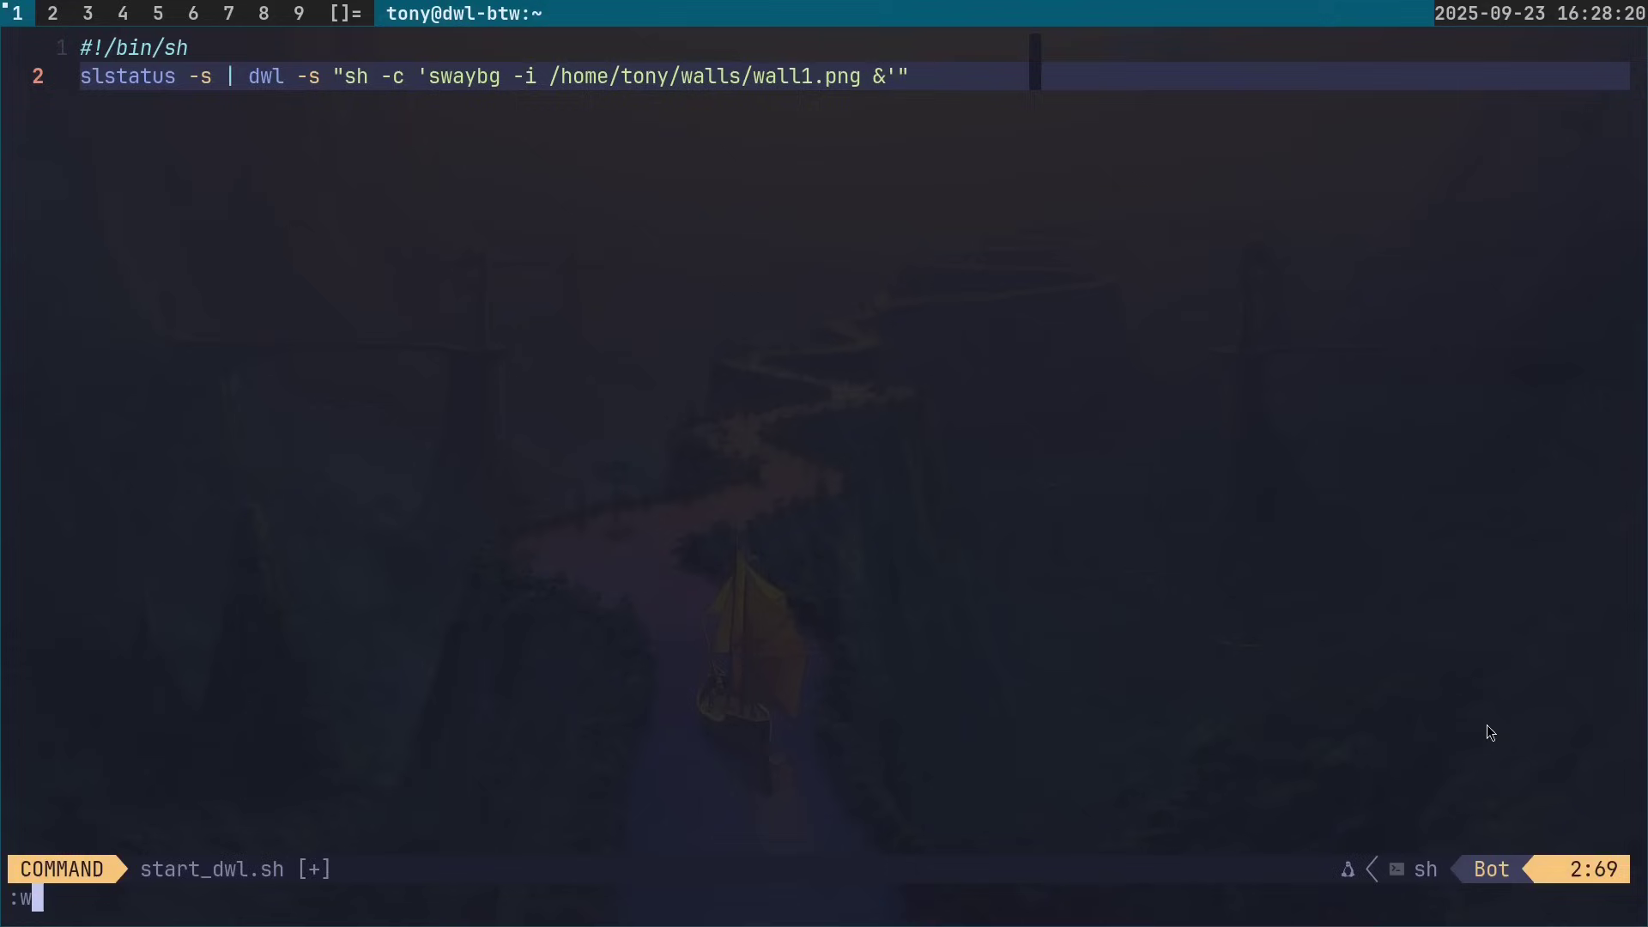
{"action": "key", "text": "Return"}
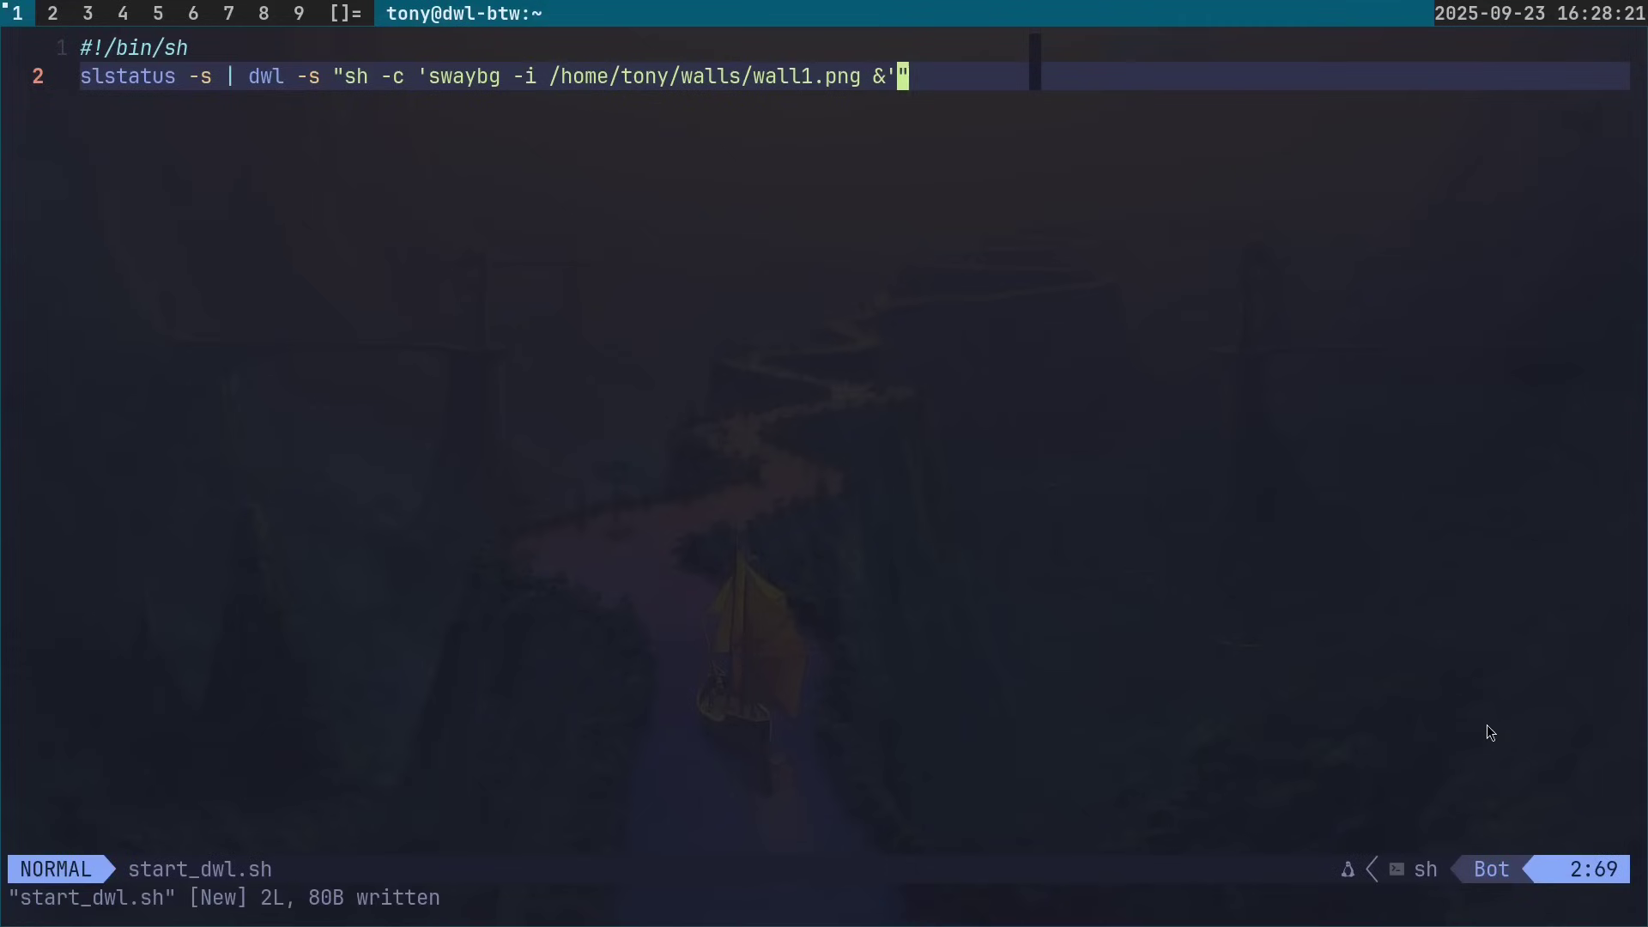
{"action": "key", "text": "space"}
{"action": "key", "text": "x"}
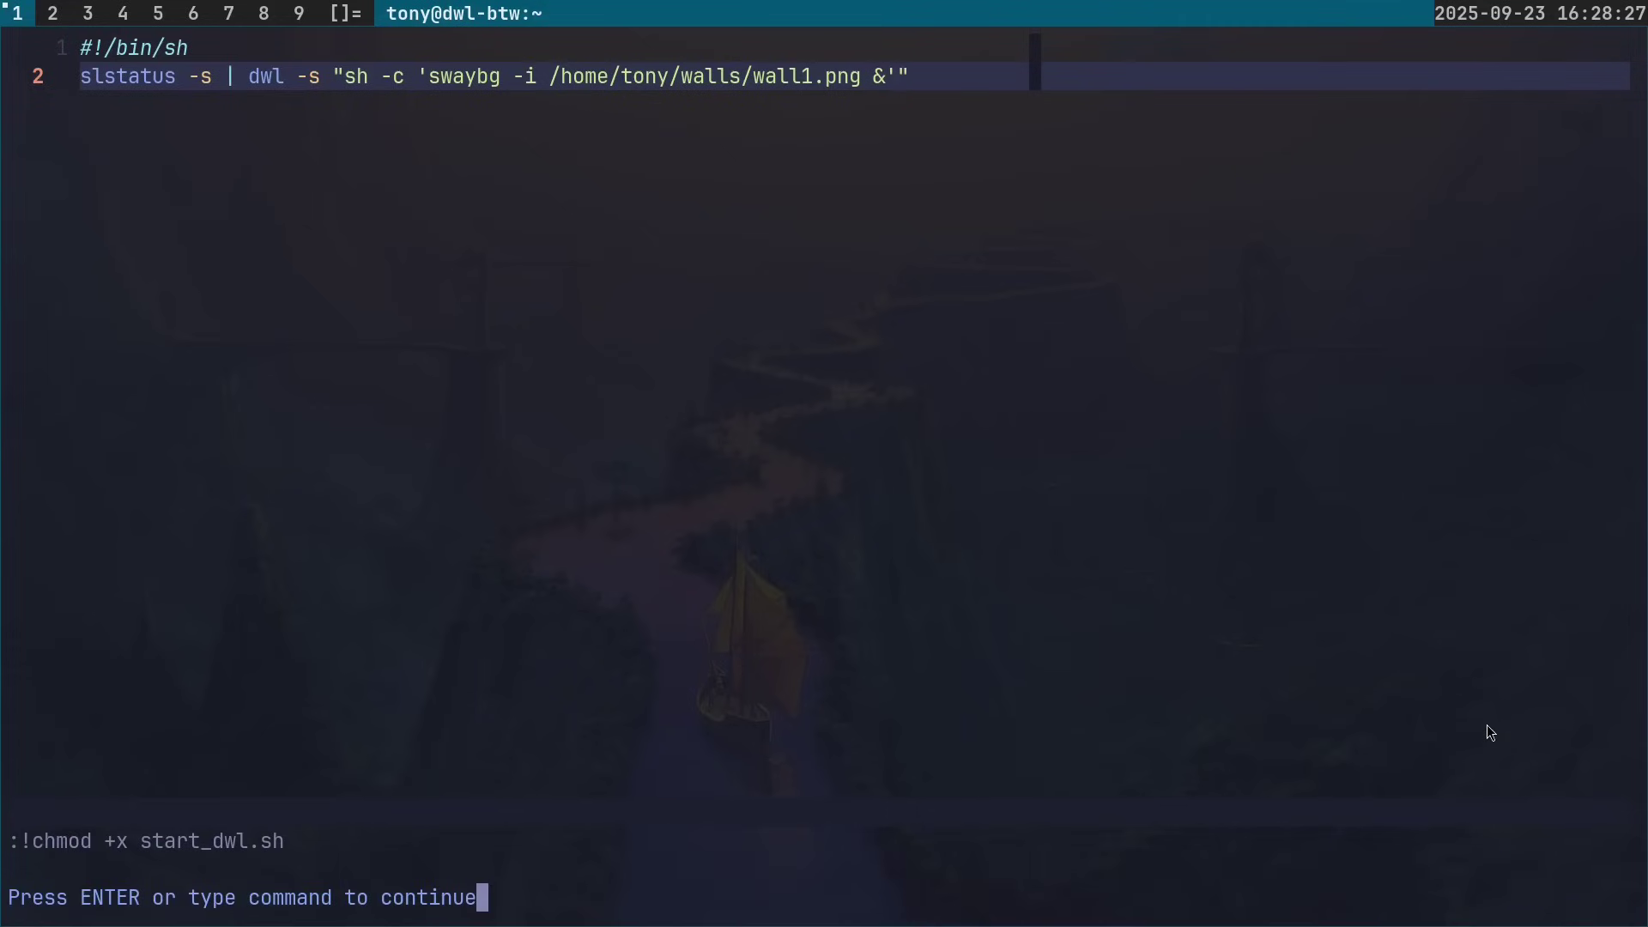
{"action": "key", "text": "Return"}
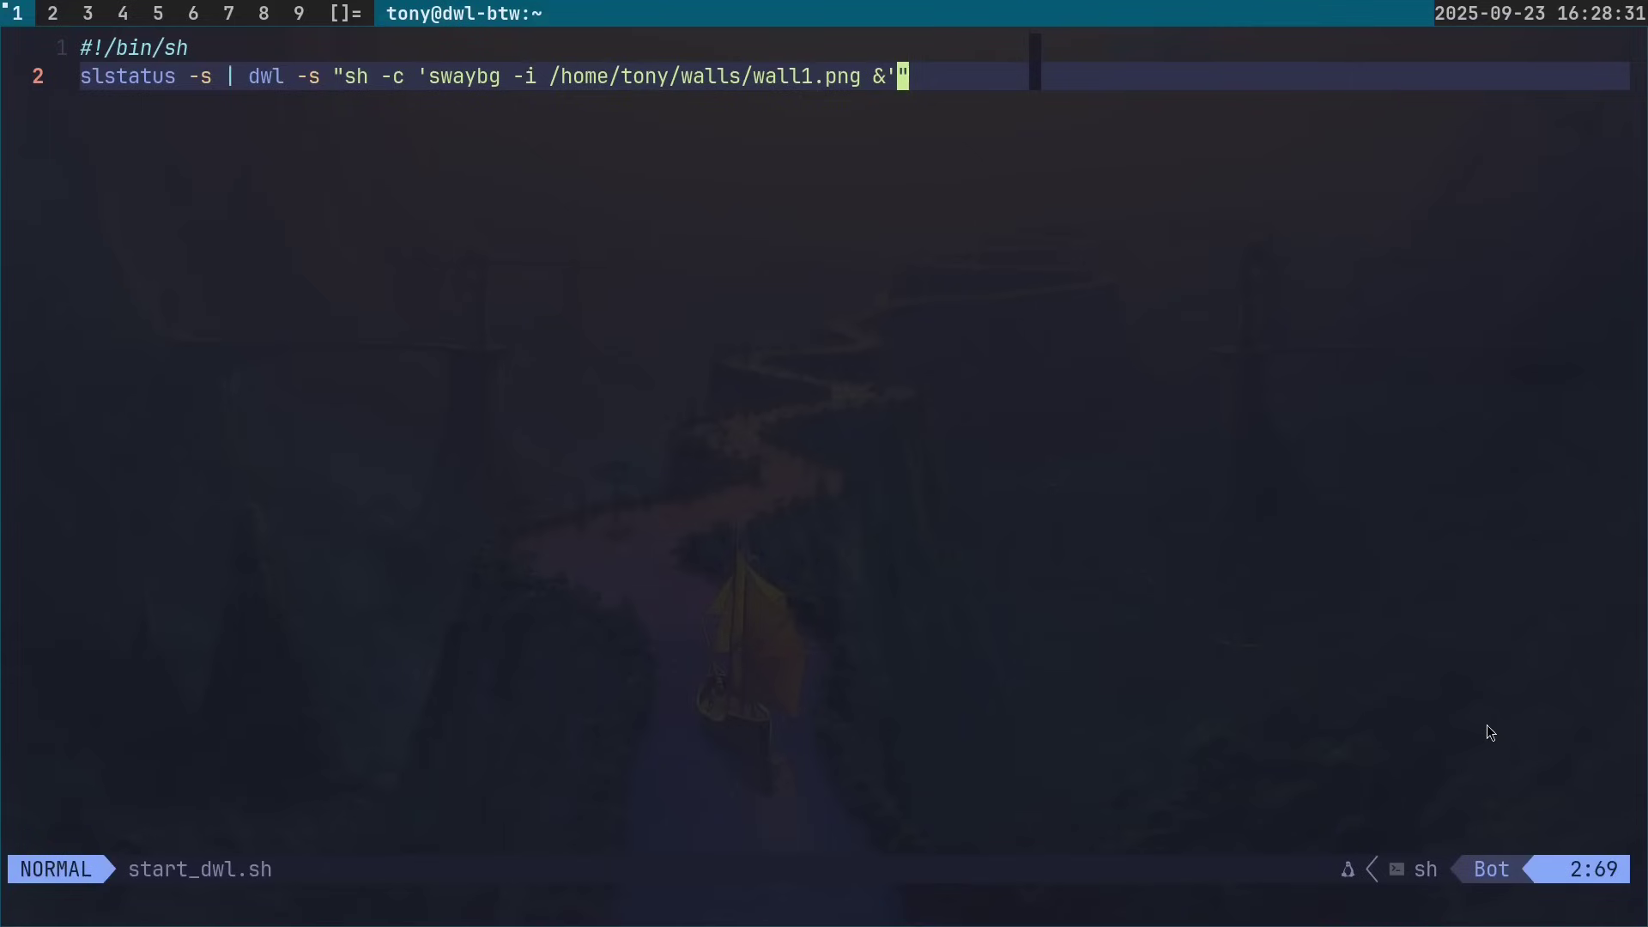
- Quit Vim and run chmod +x start_dwl.sh
{"action": "type", "text": ":q"}
{"action": "key", "text": "Return"}
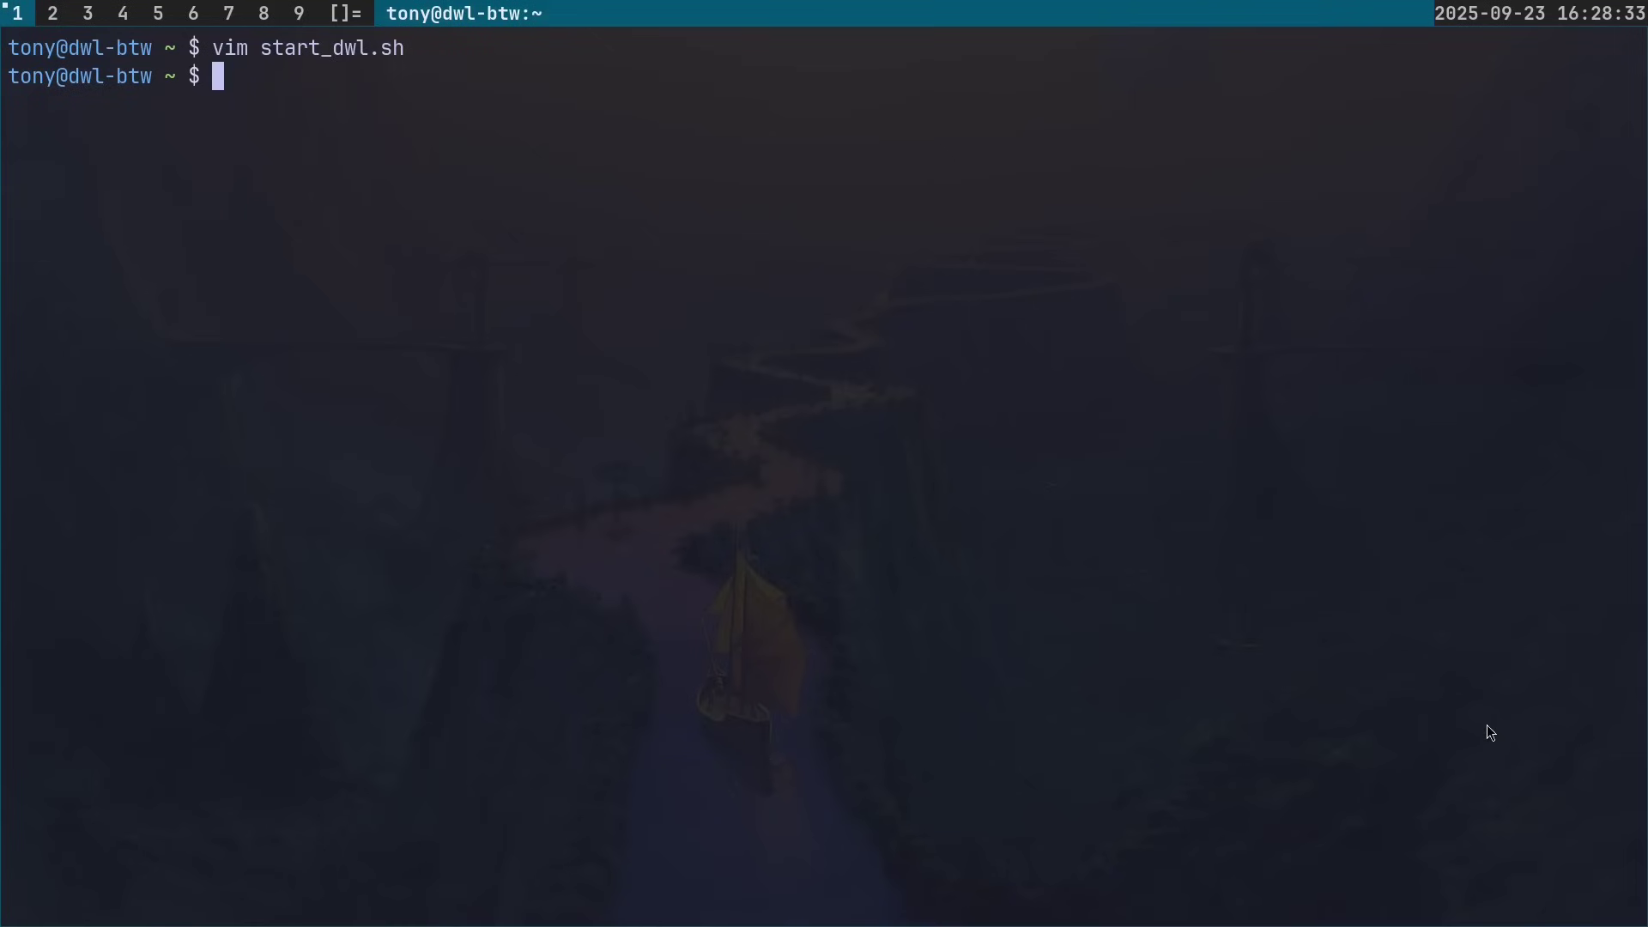
{"action": "type", "text": "chmod +x "}
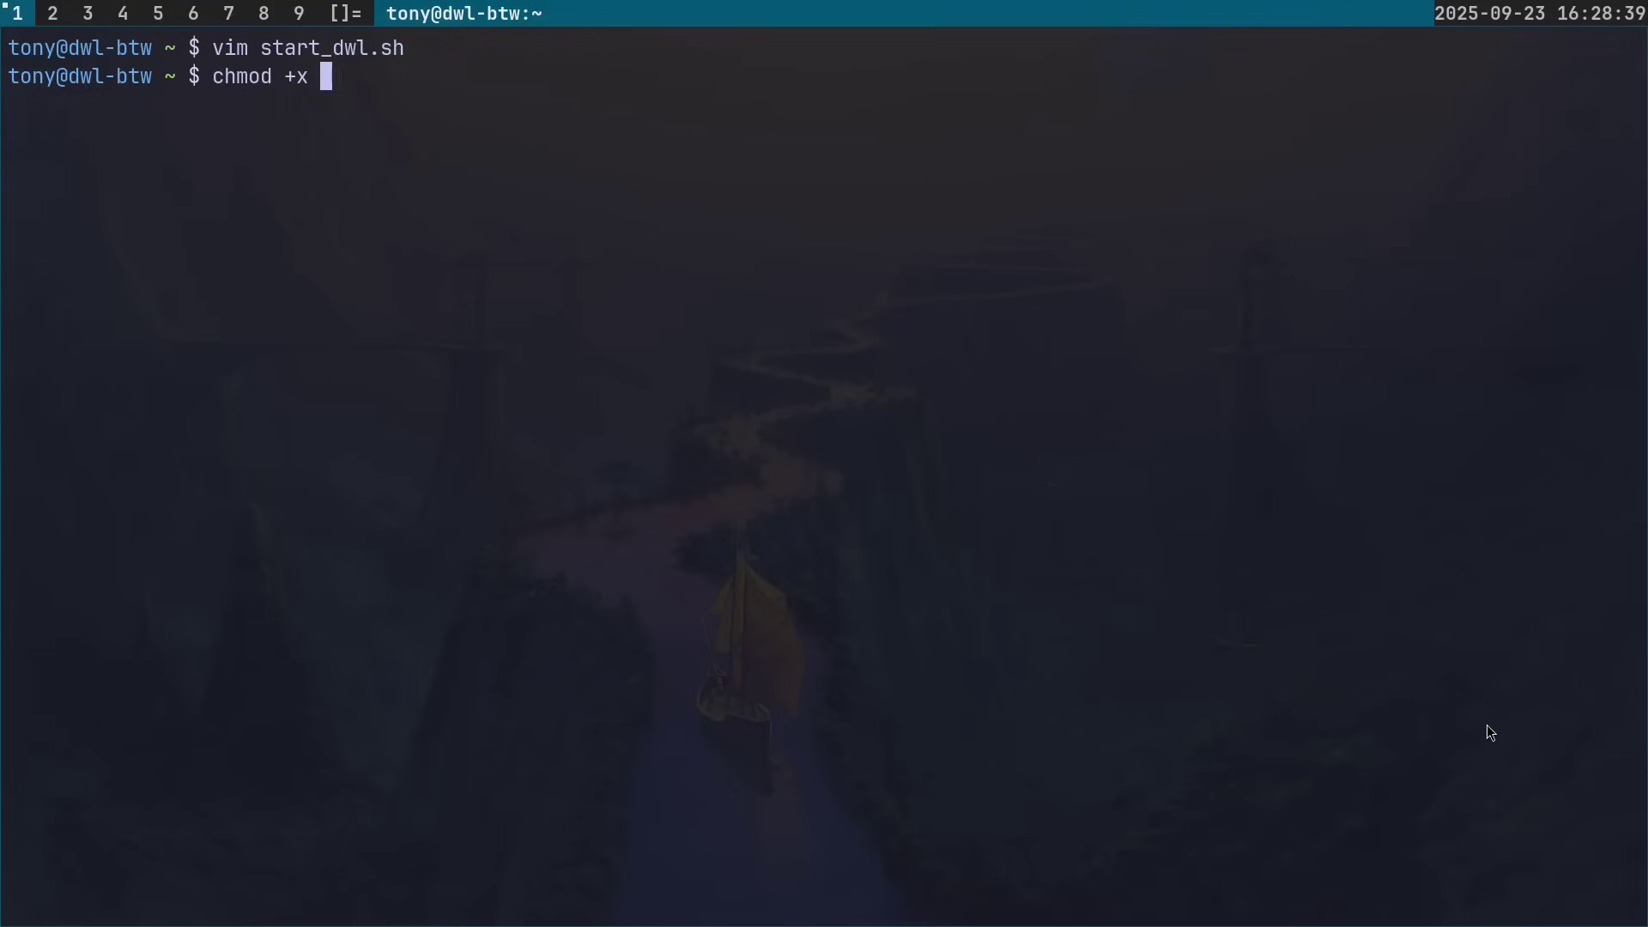
{"action": "type", "text": "start_dwl.sh"}
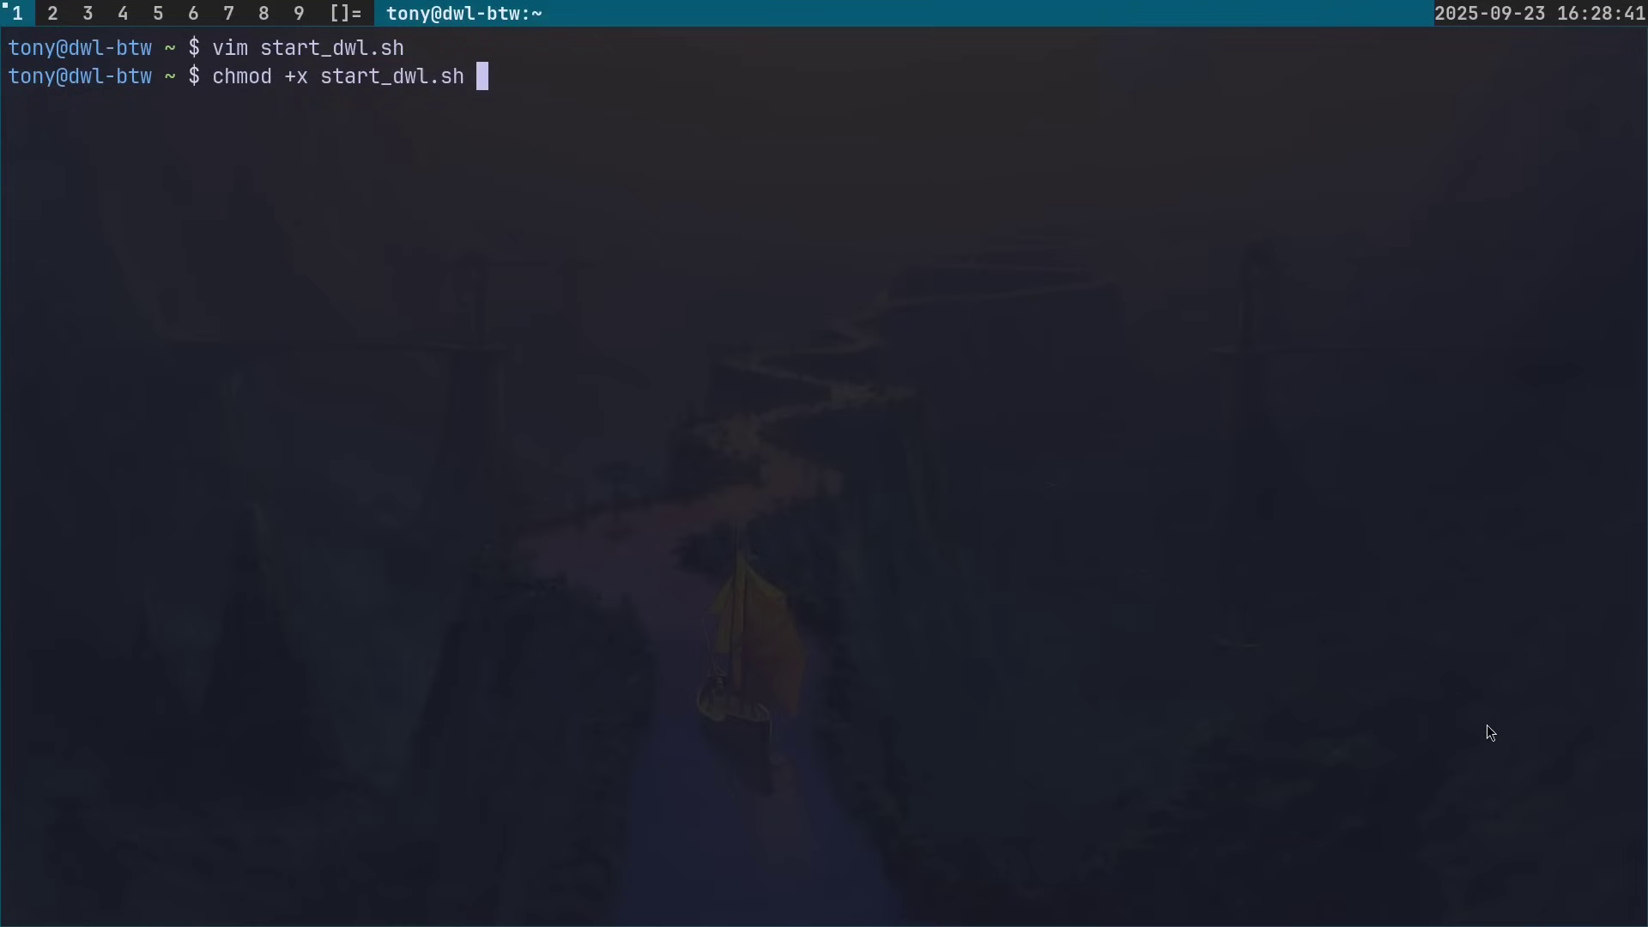
{"action": "key", "text": "Return"}
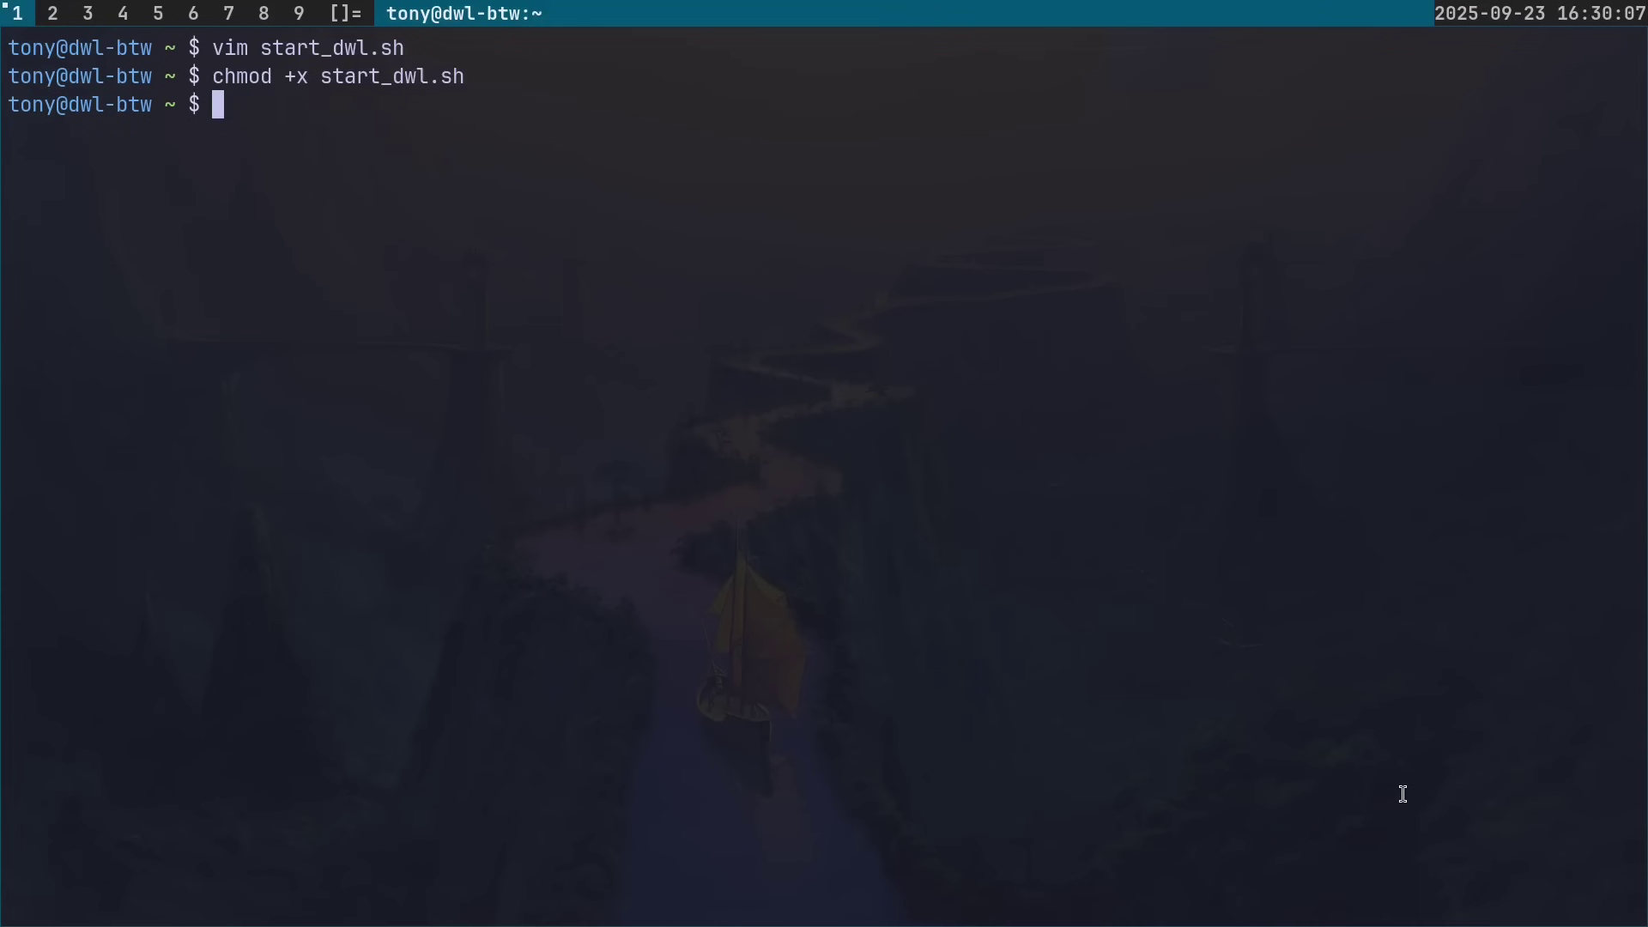
- Close the terminal, quit dwl, and restart it from the console with ./start_dwl.sh
{"action": "key", "text": "ctrl+d"}
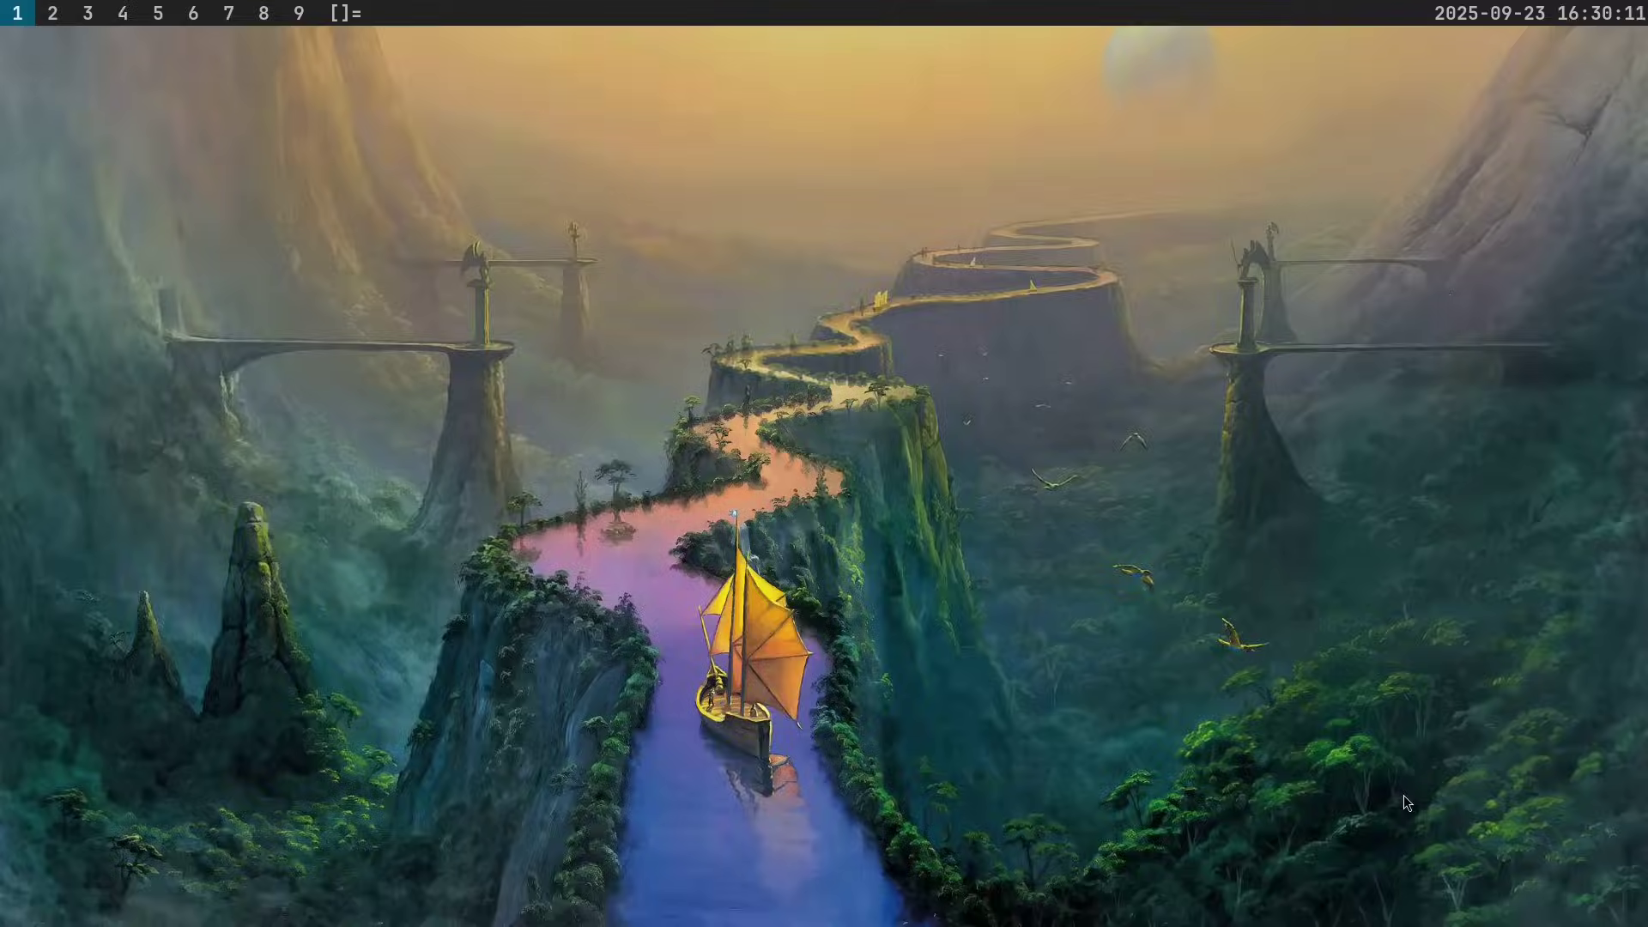
{"action": "key", "text": "alt+shift+q"}
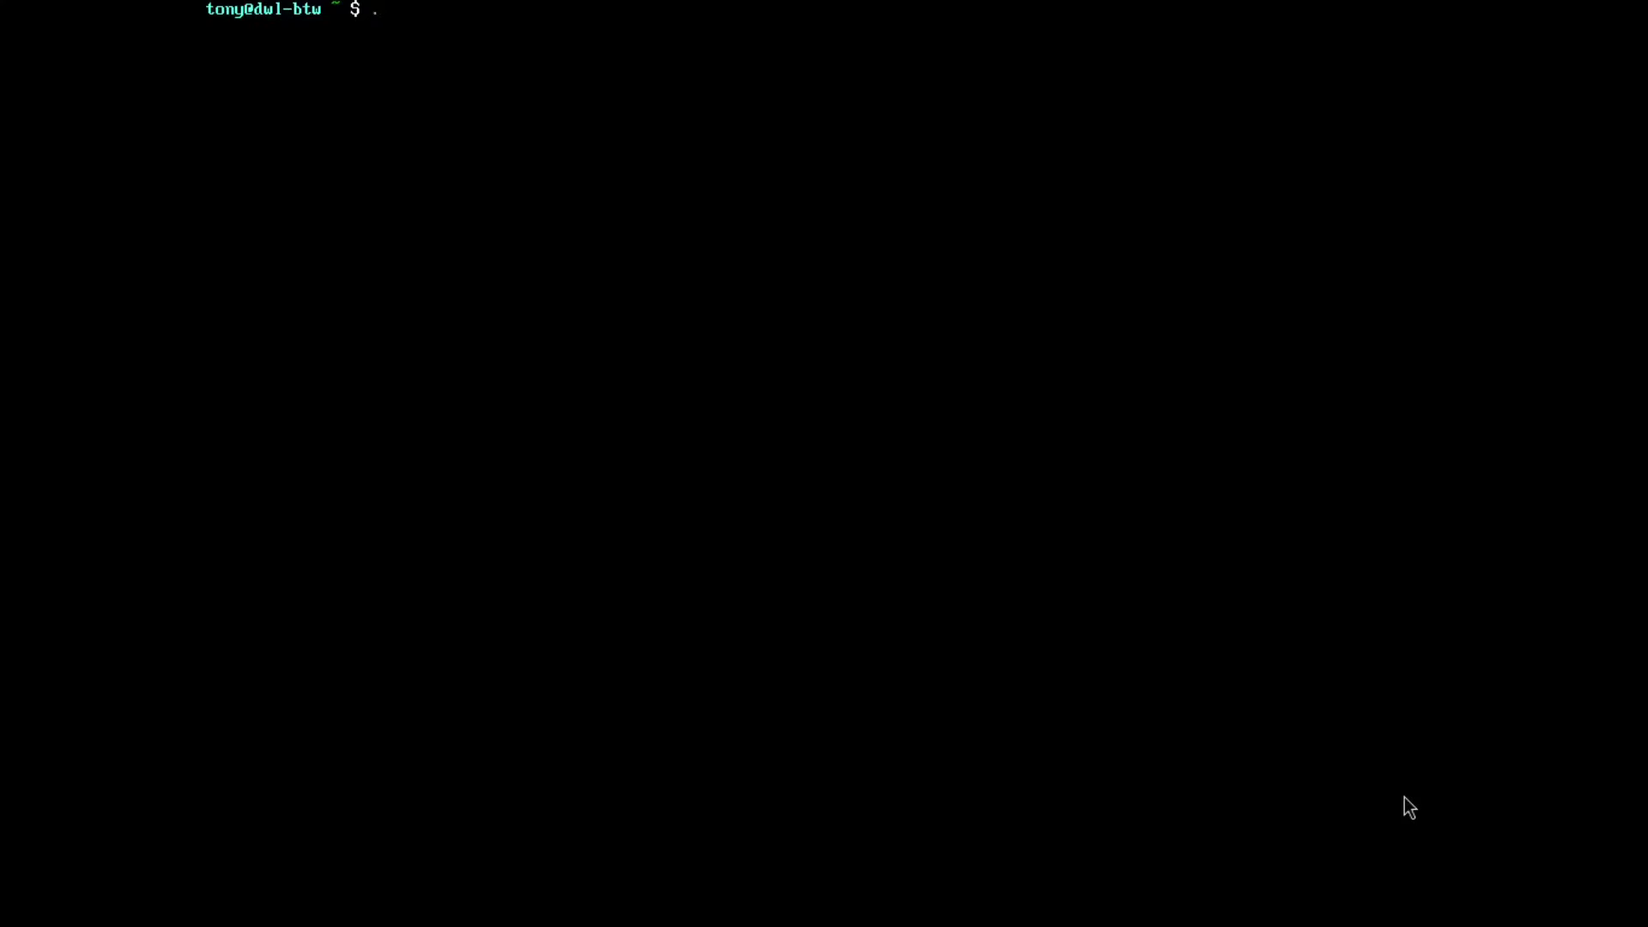
{"action": "type", "text": "./start_dwl.sh"}
{"action": "key", "text": "Return"}
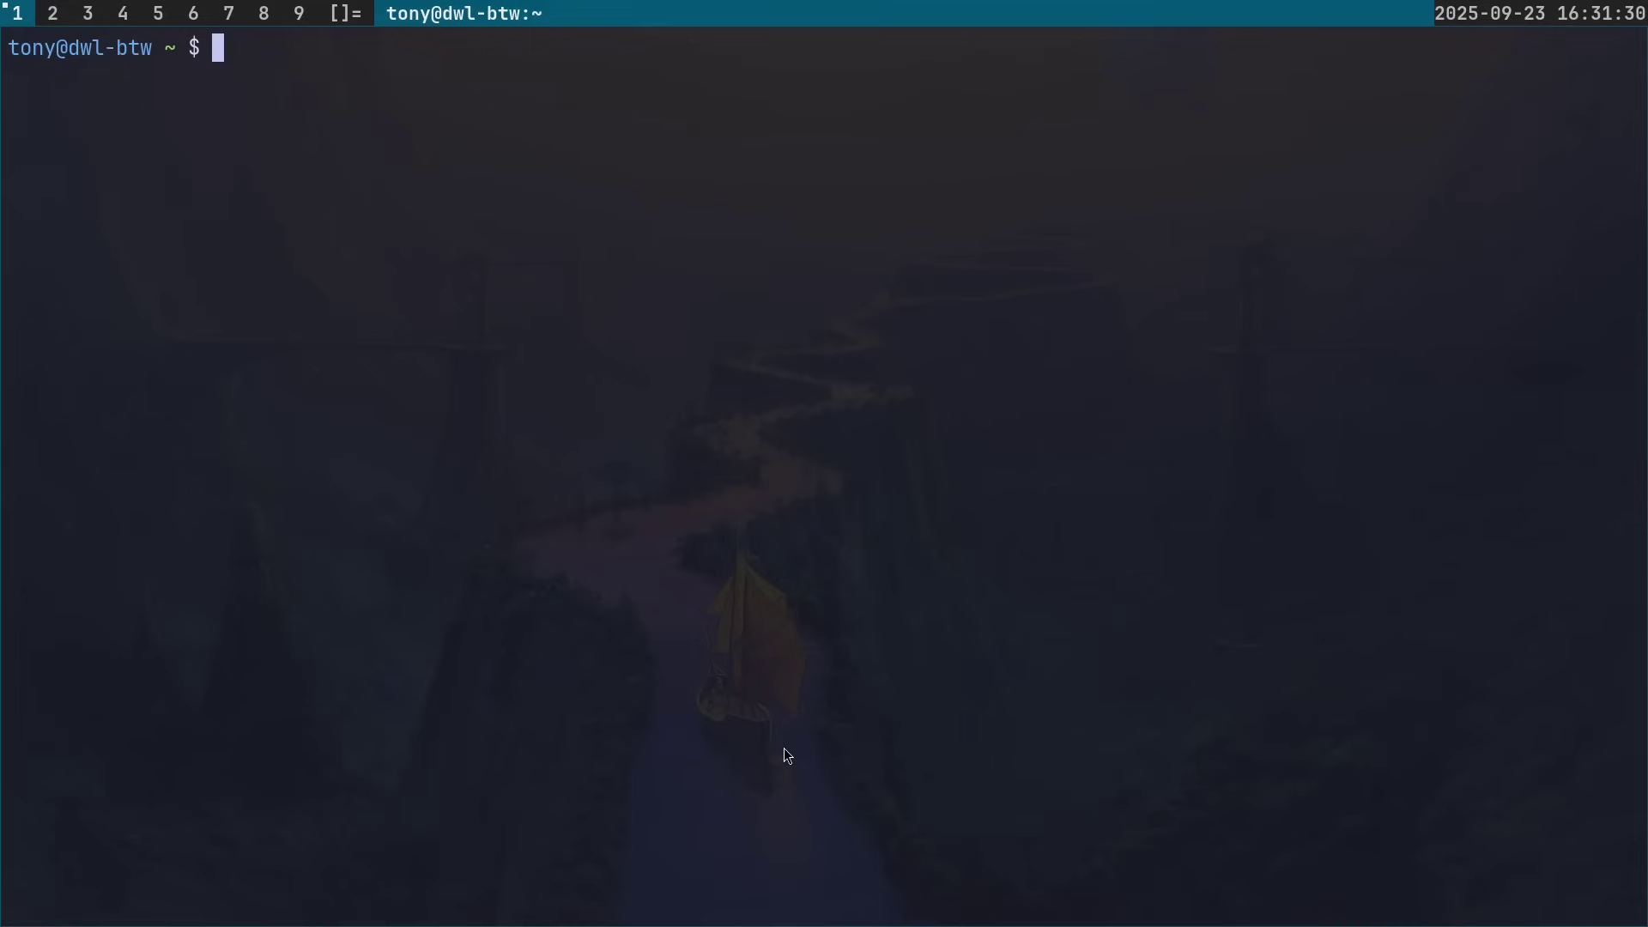
- Copy a top-left screen region to the clipboard with grim -g "$(slurp)" - | wl-copy
{"action": "type", "text": "grim -g \"$(slurp)\" - | wl-copy"}
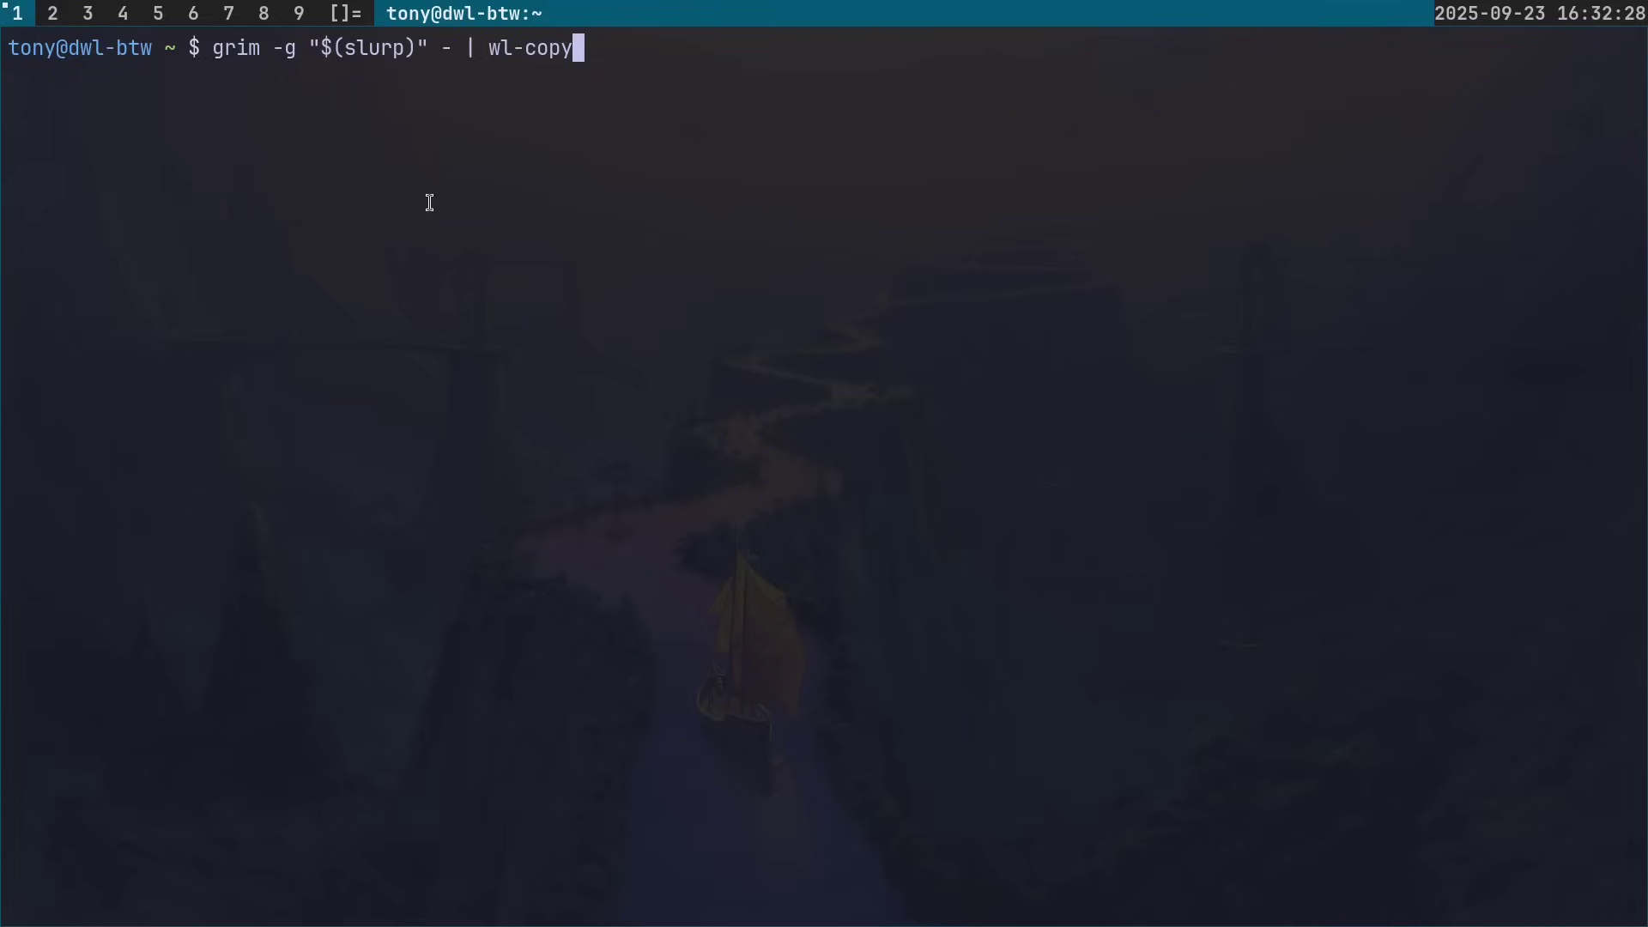
{"action": "key", "text": "Return"}
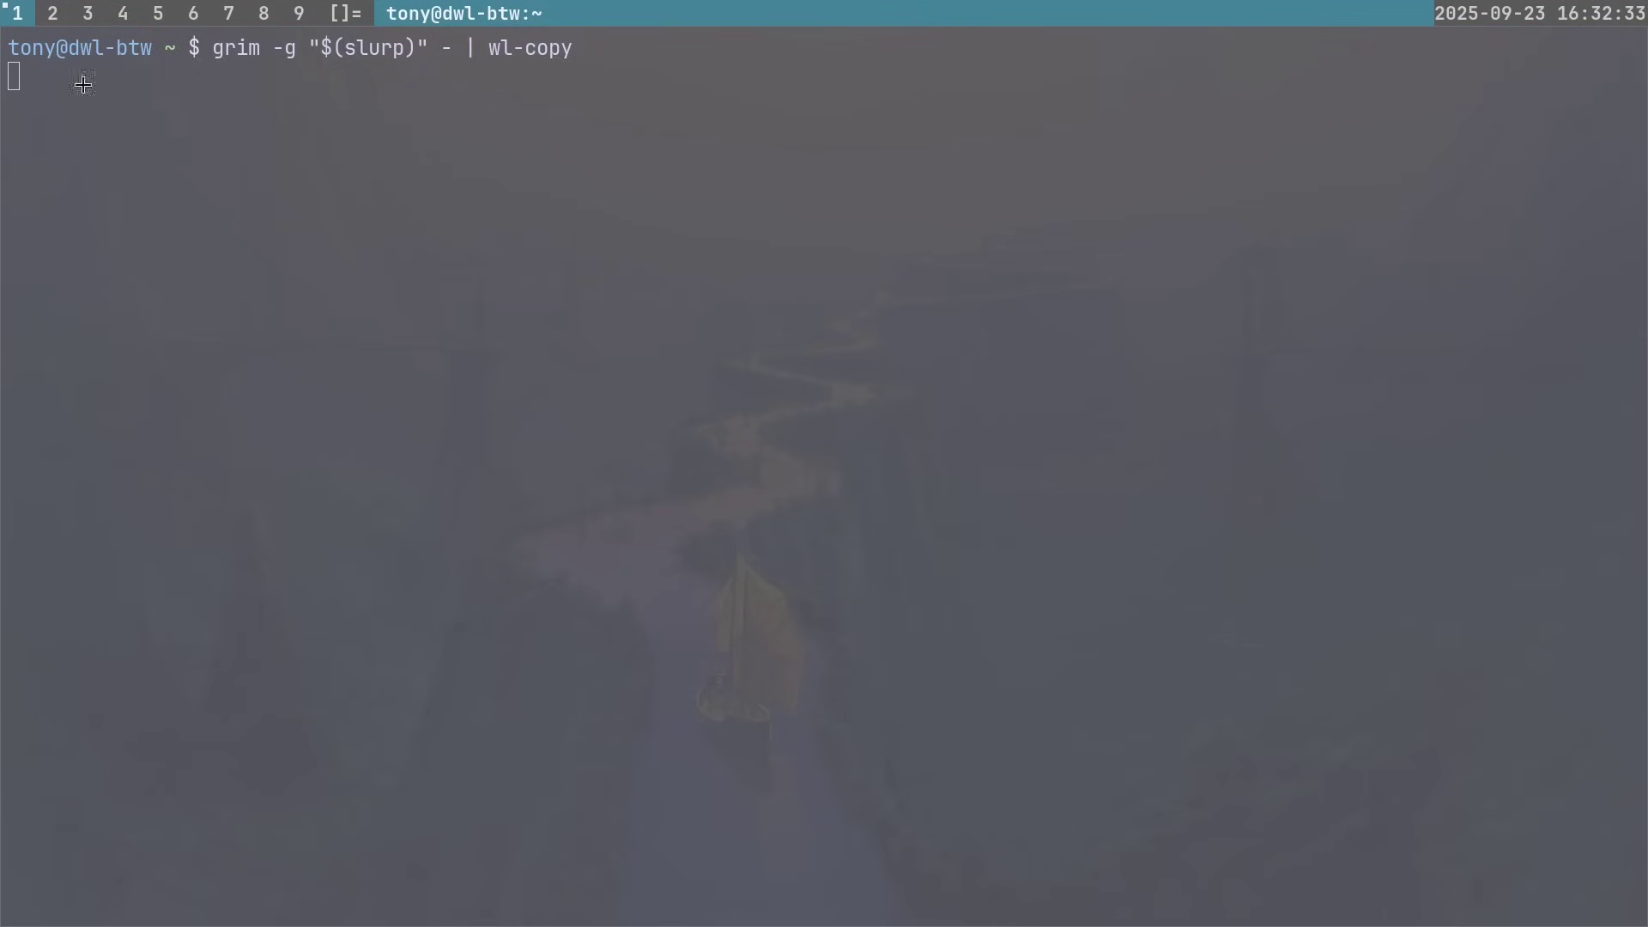
{"action": "left_click_drag", "start_coordinate": [3, 3], "coordinate": [587, 114]}
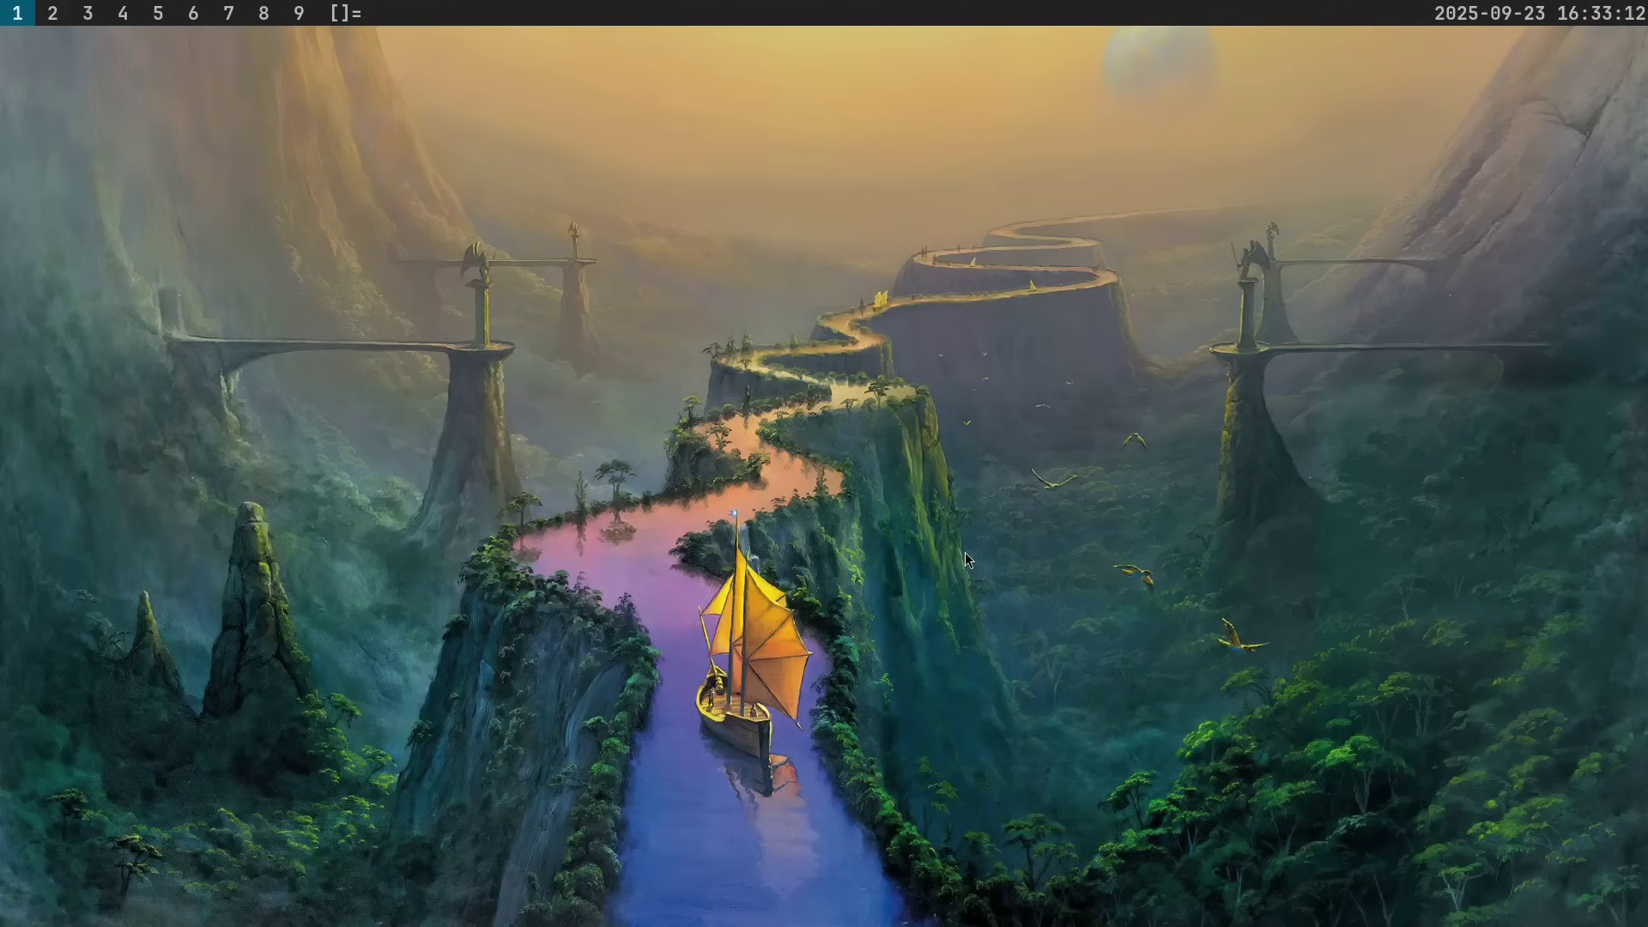
- Open a terminal on tag 3 and load dotfiles/dwl/dwl.c in Neovim
{"action": "key", "text": "super+Return"}
{"action": "key", "text": "super+3"}
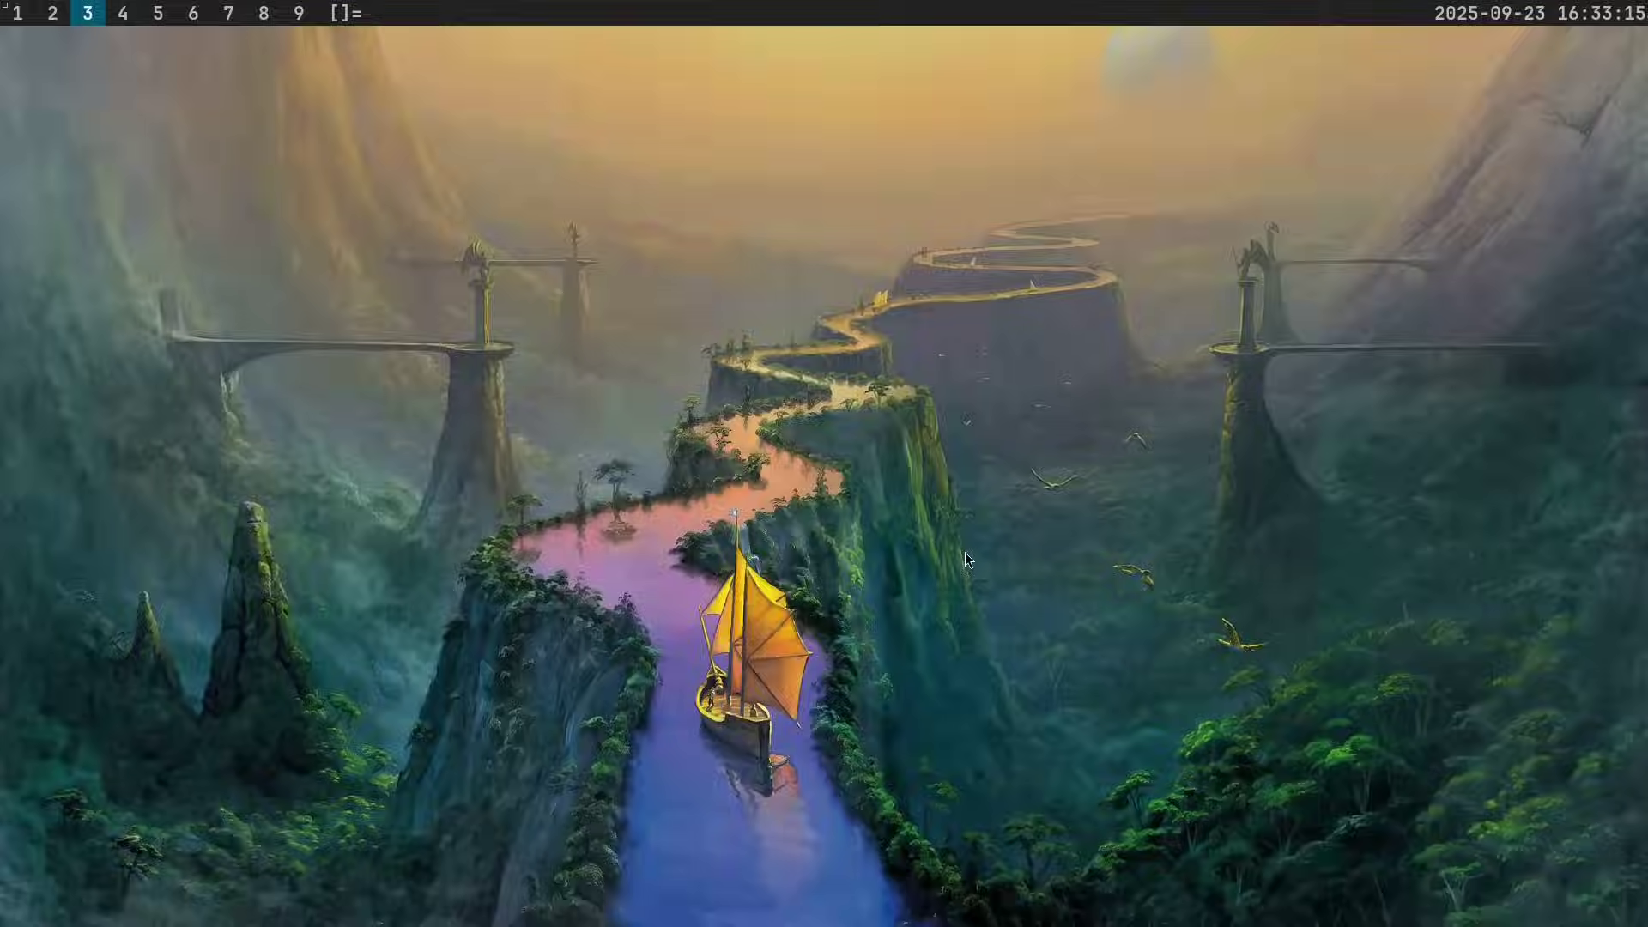
{"action": "key", "text": "super+Return"}
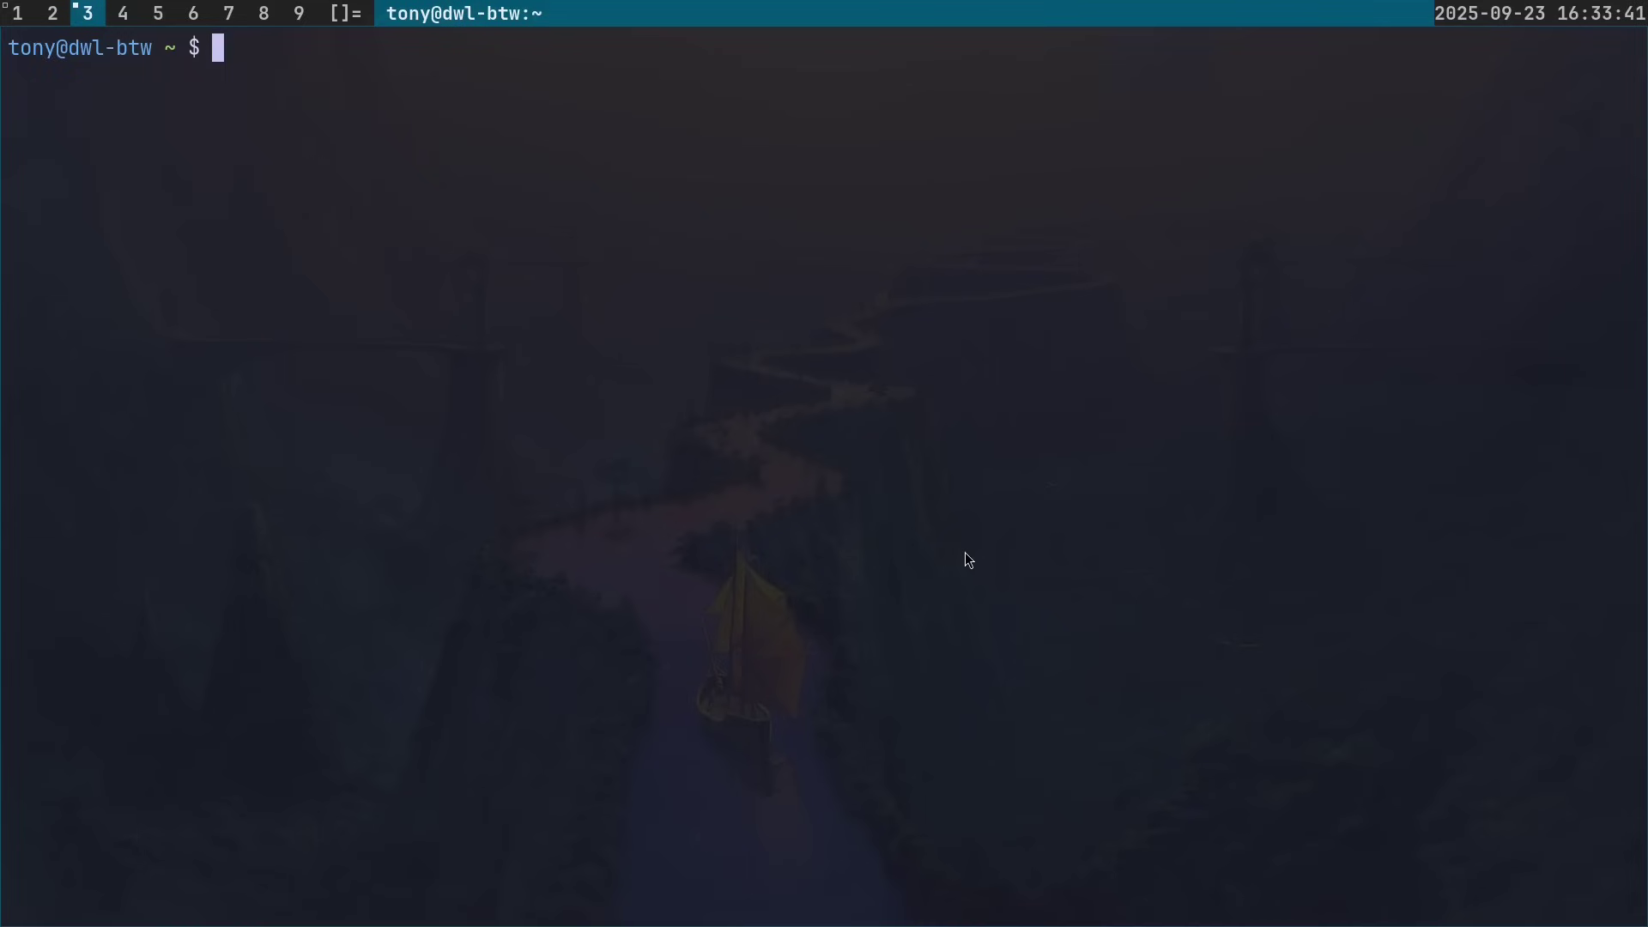
{"action": "type", "text": "nvim dotfiles/dwl/dwl.c"}
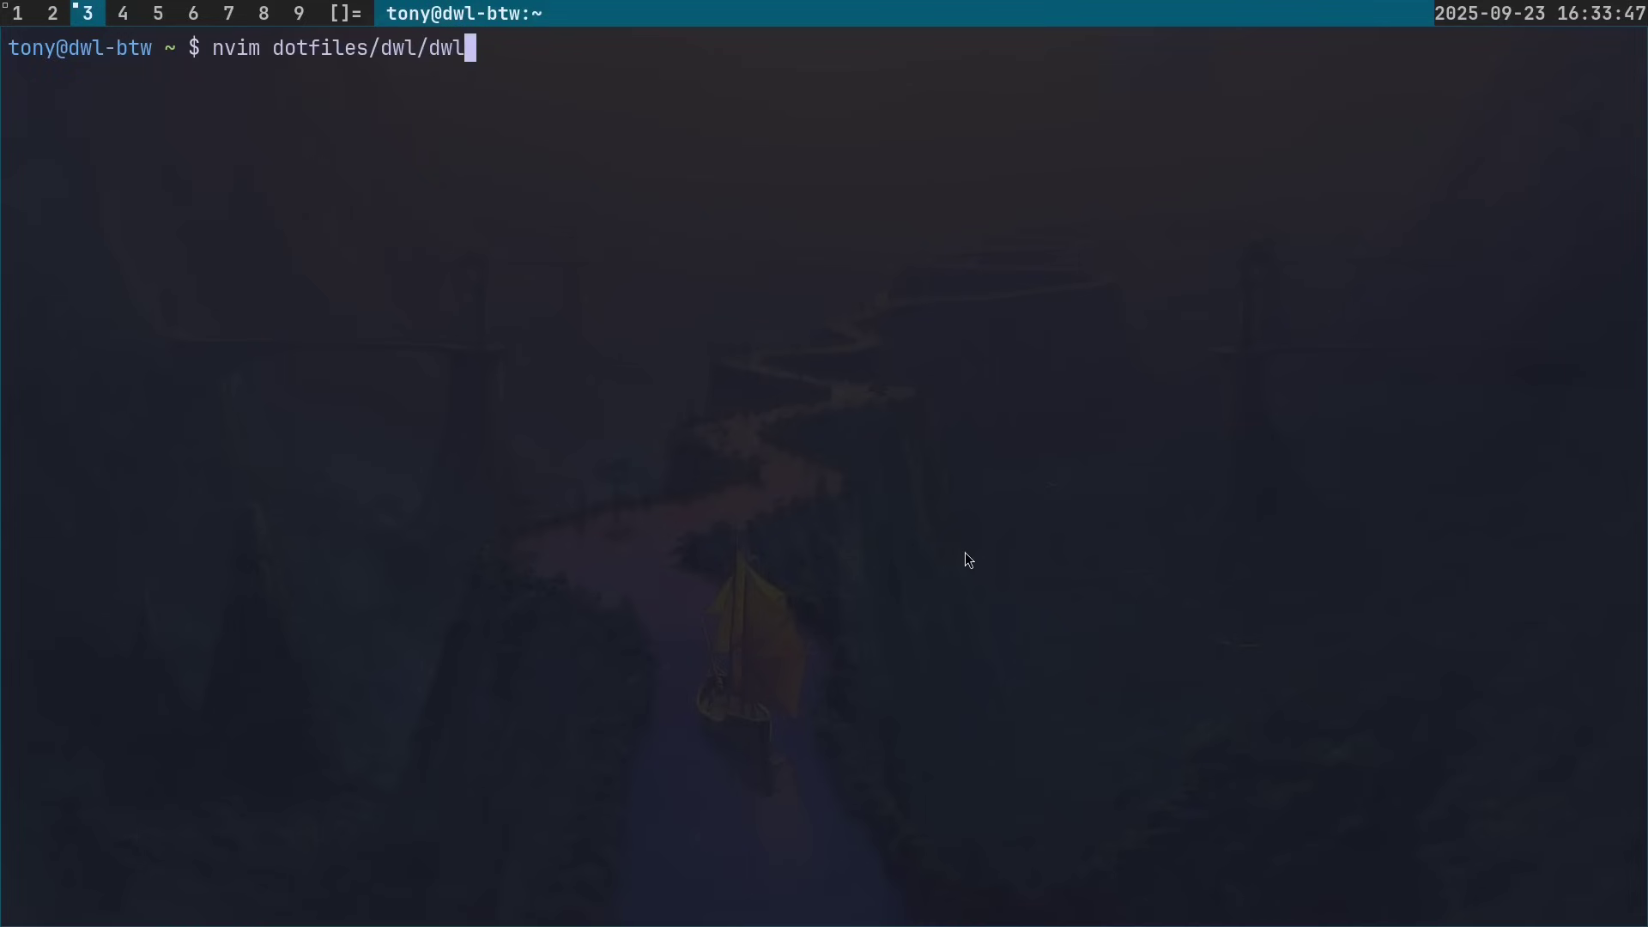
{"action": "key", "text": "Return"}
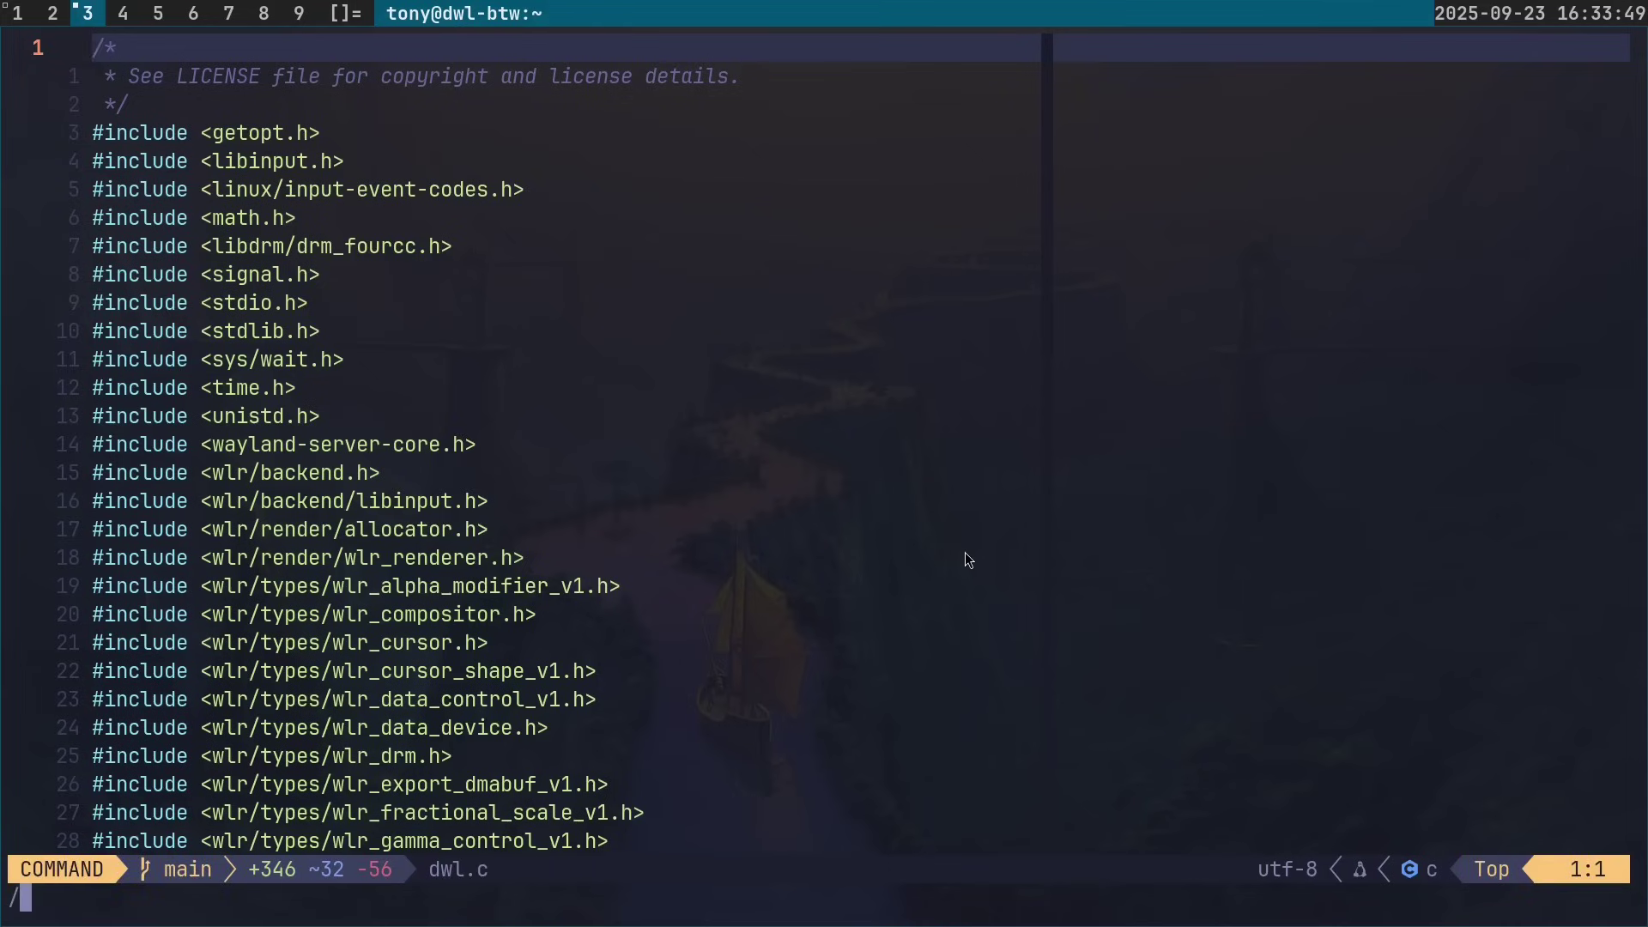
- Find the last 'occ' match, comment the drwl_rect lines with gc, undo it, then return to tag 1
{"action": "type", "text": "/occ"}
{"action": "key", "text": "Return"}
{"action": "key", "text": "N"}
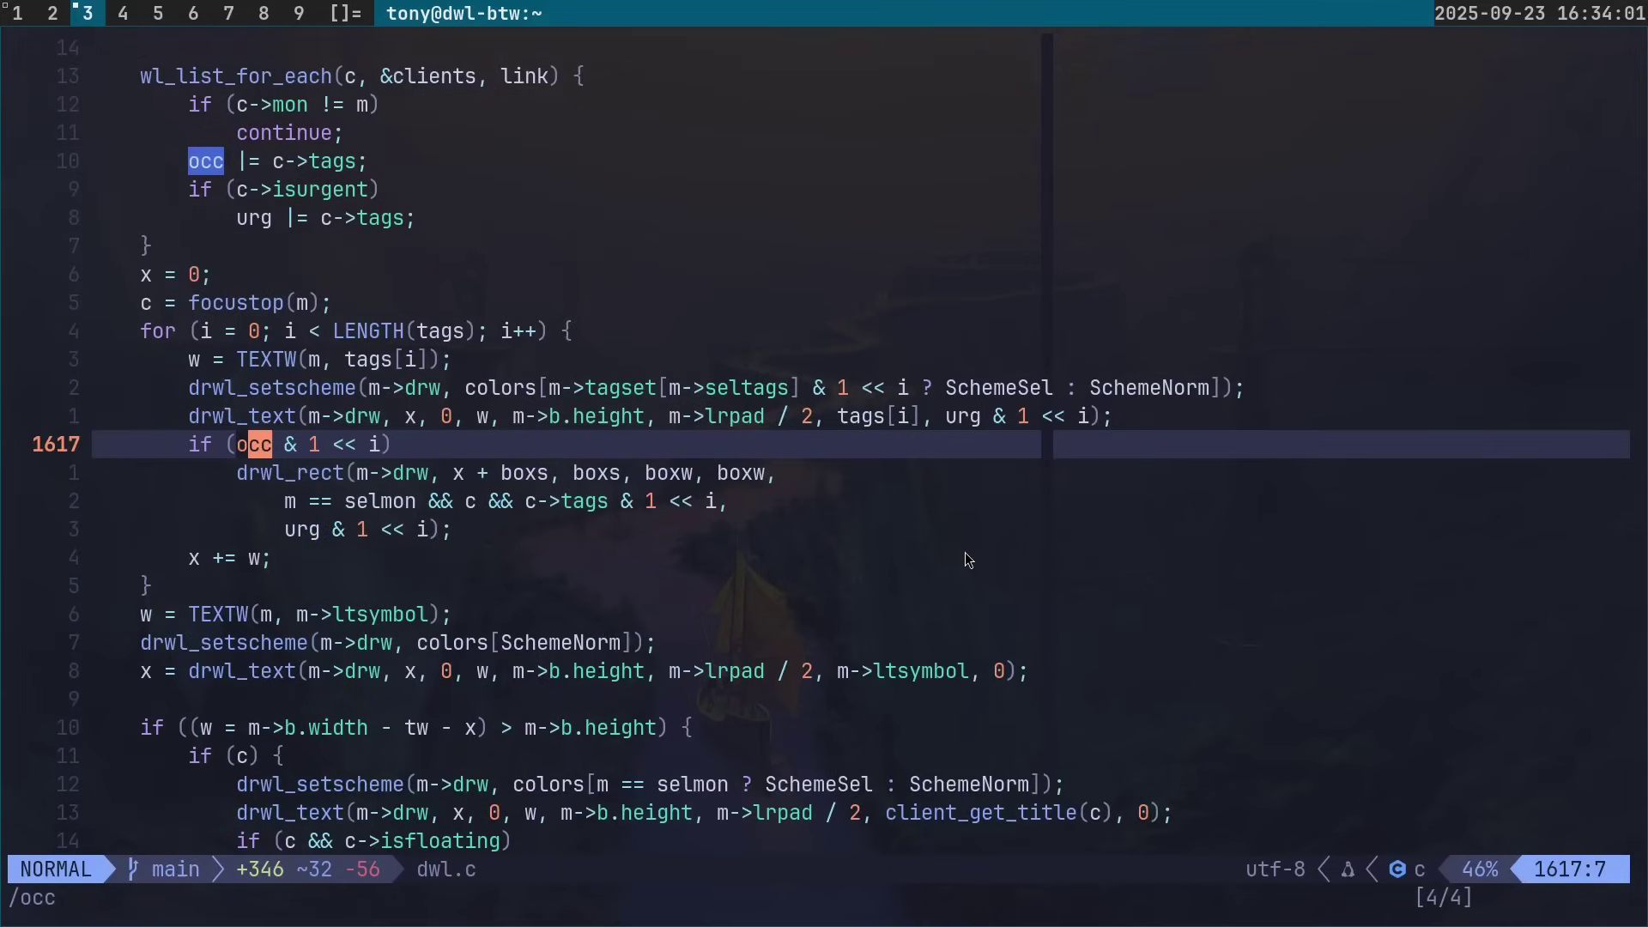
{"action": "key", "text": "j"}
{"action": "key", "text": "V"}
{"action": "key", "text": "j"}
{"action": "key", "text": "j"}
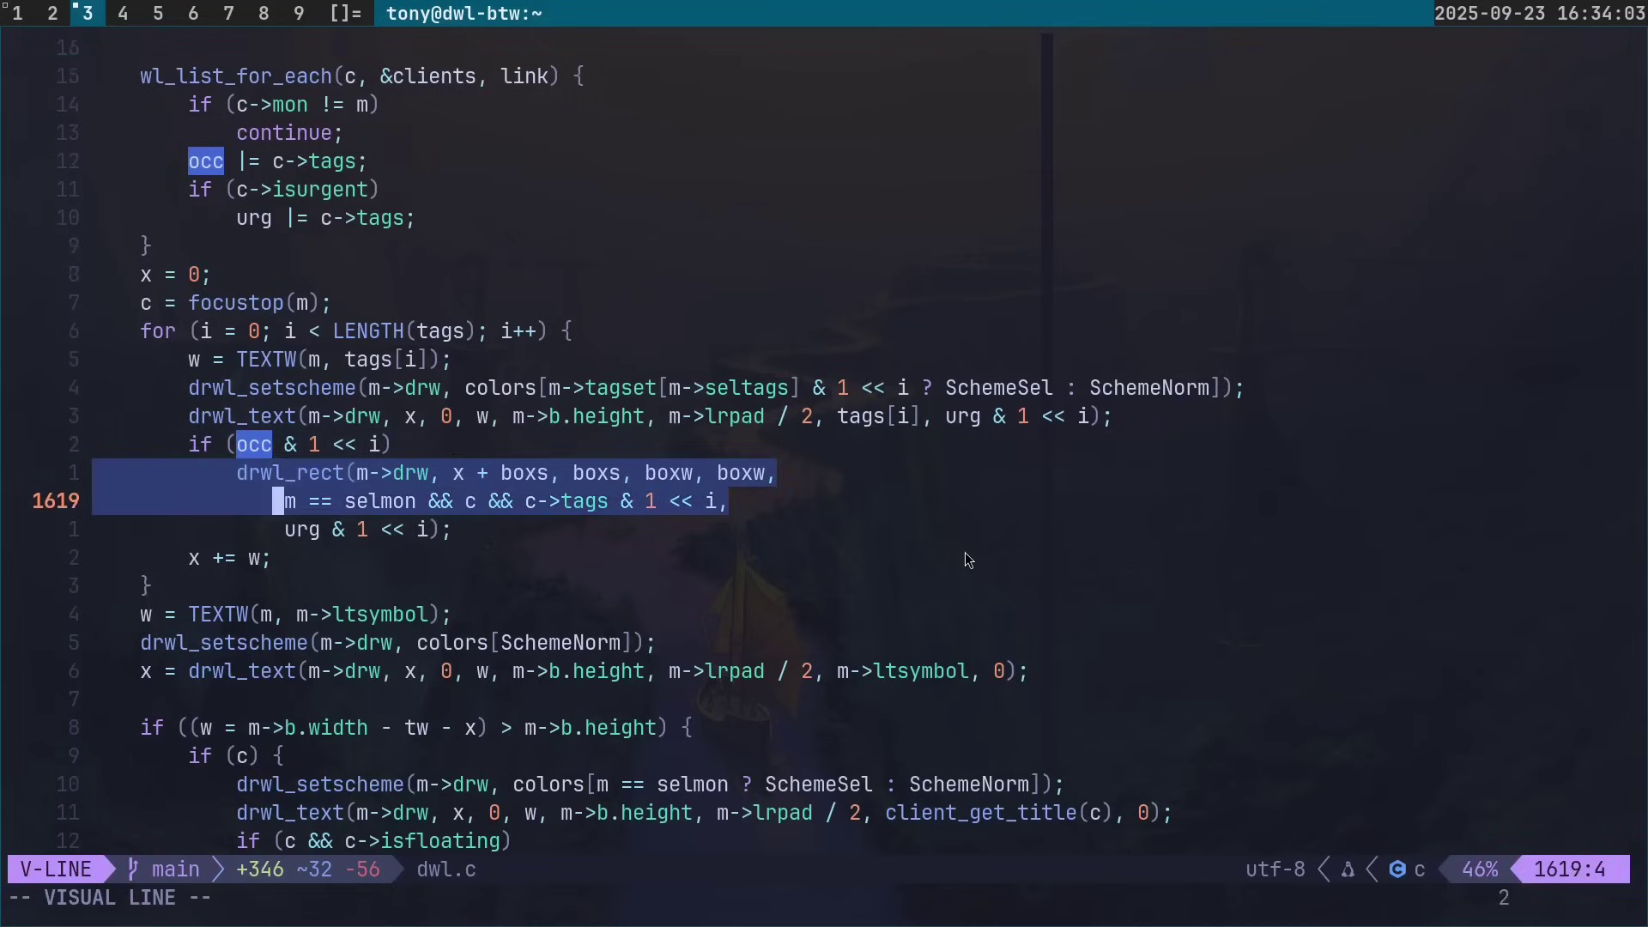
{"action": "key", "text": "g"}
{"action": "key", "text": "c"}
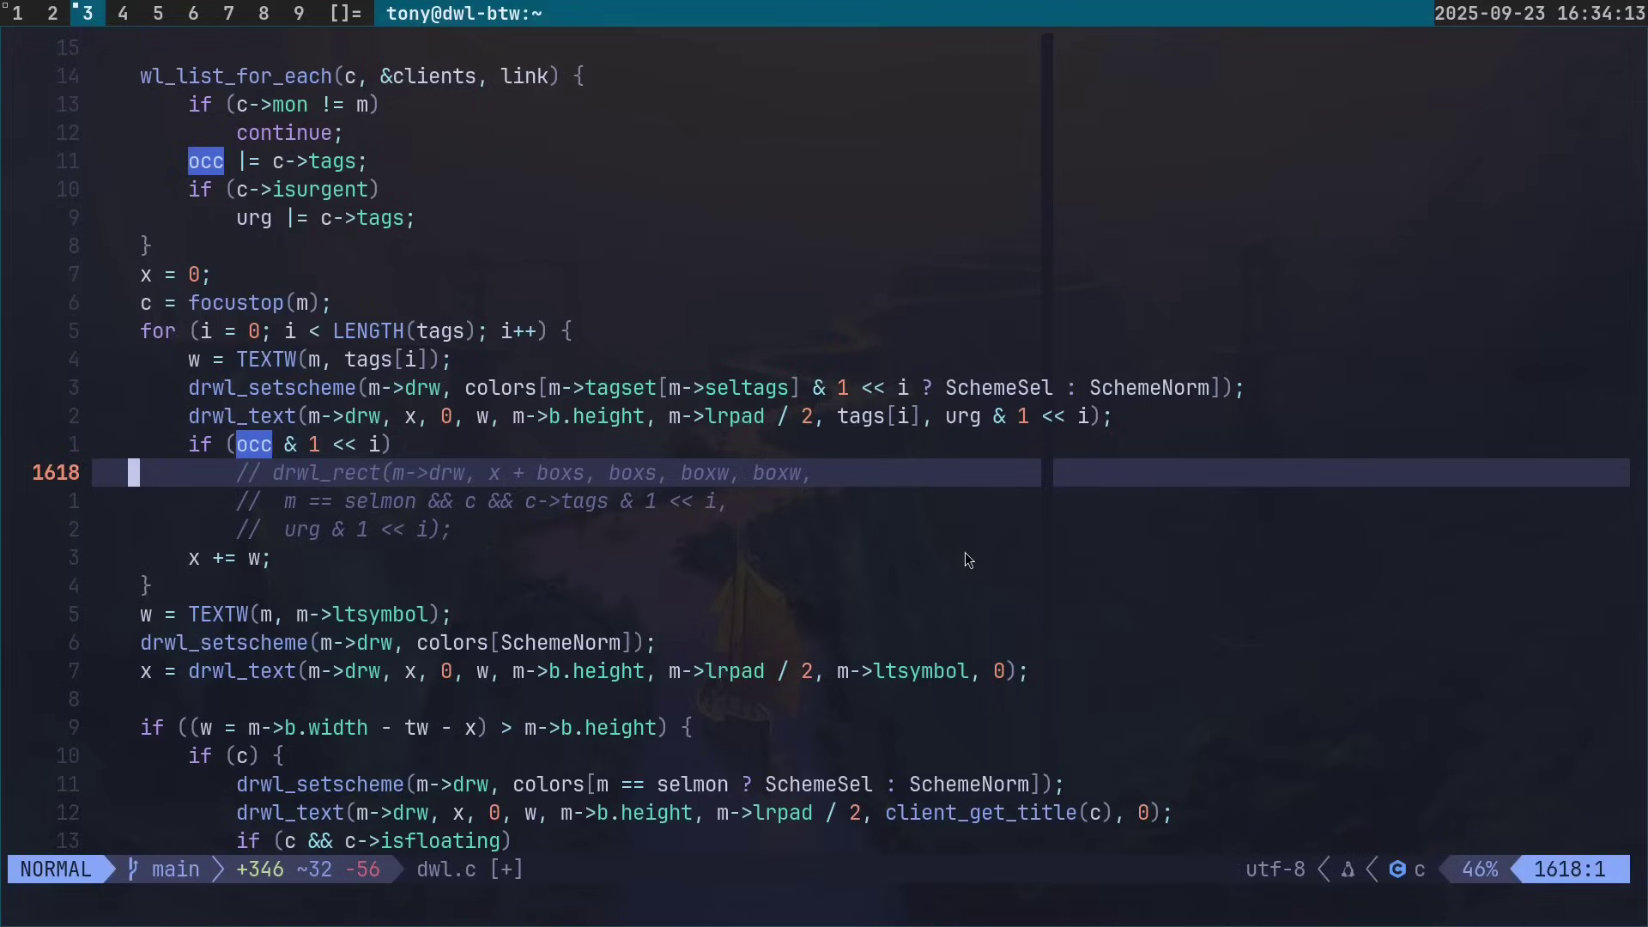
{"action": "key", "text": "u"}
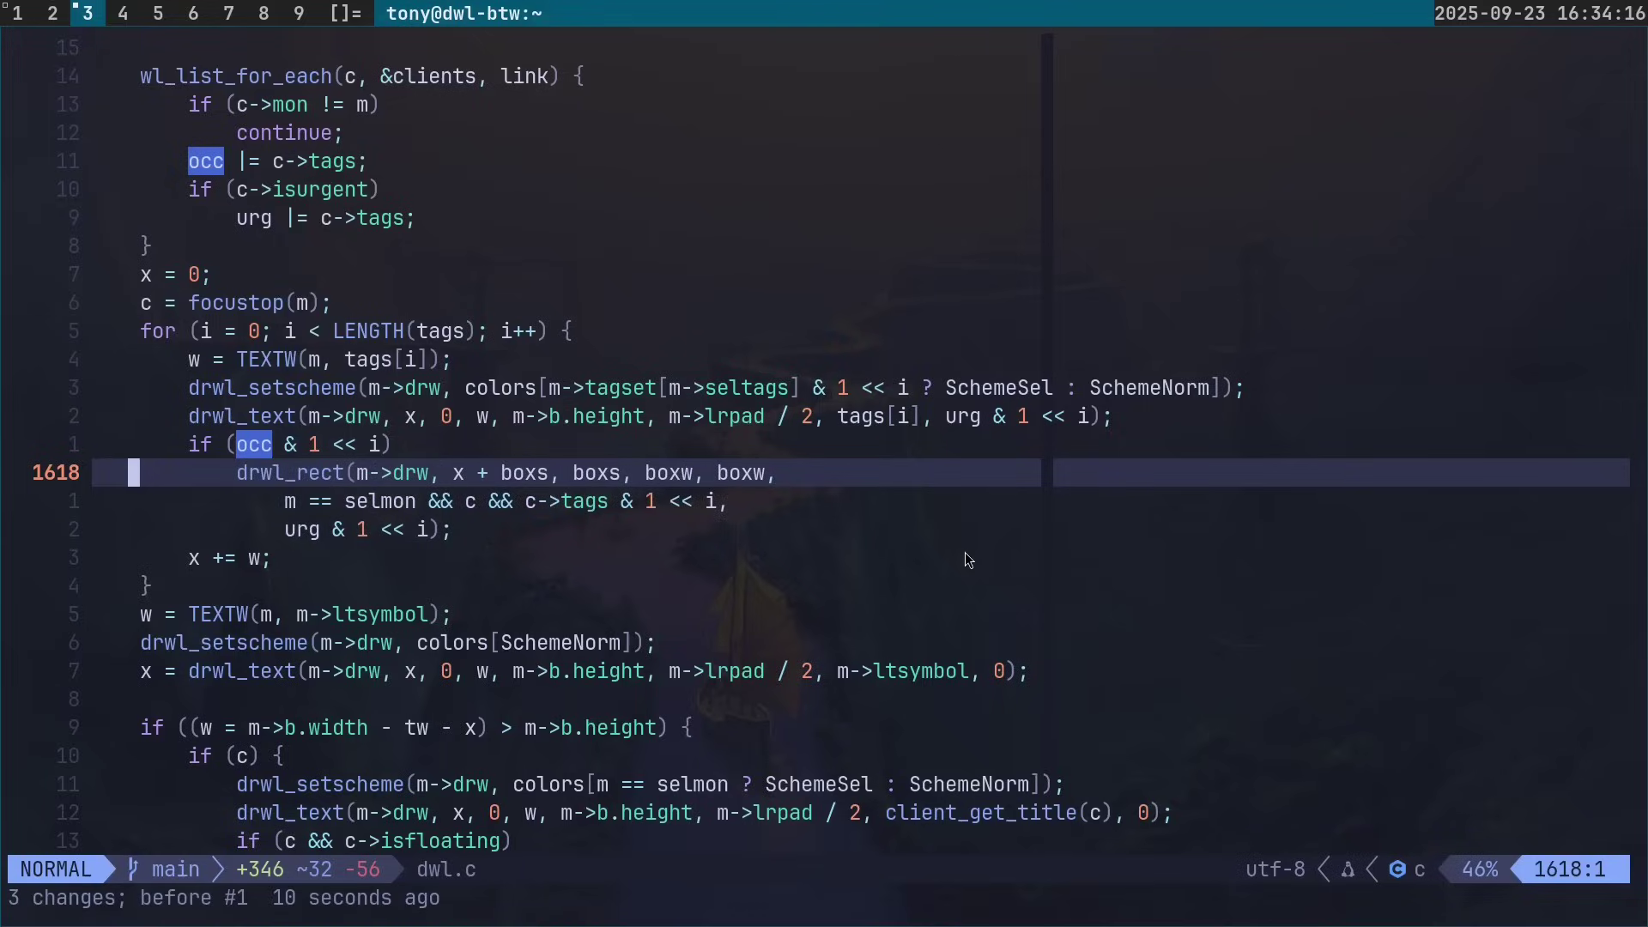
{"action": "key", "text": "super+1"}
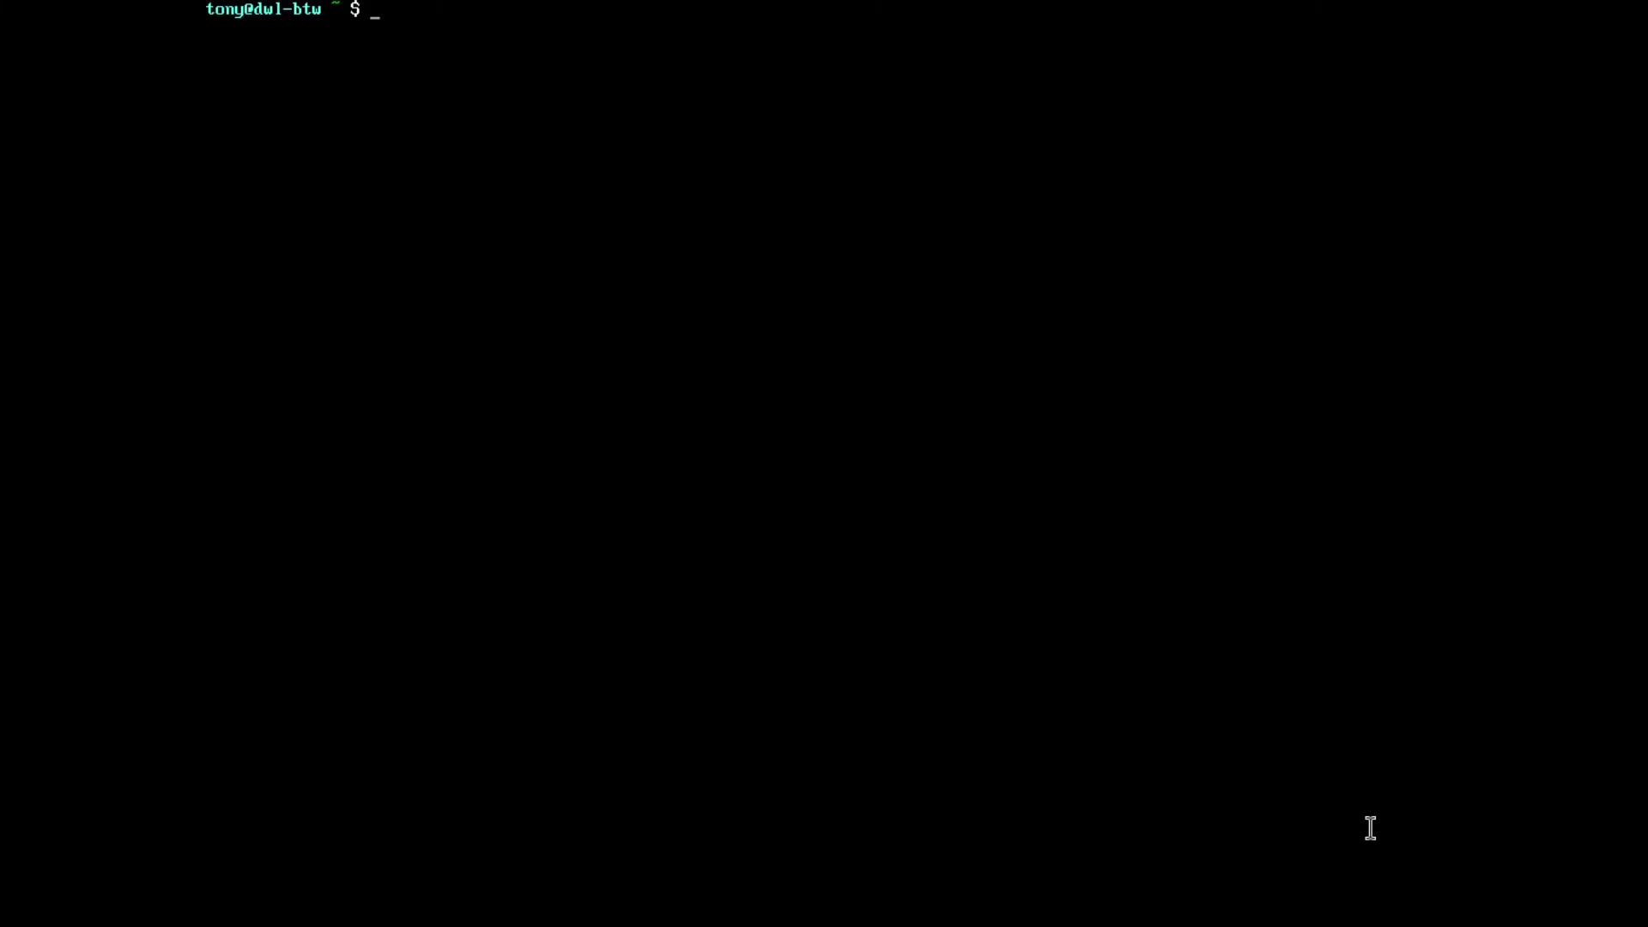
- Rerun ./start_dwl.sh to restart dwl, open a terminal, and move to the empty tag 3
{"action": "key", "text": "Up"}
{"action": "key", "text": "Up"}
{"action": "key", "text": "Return"}
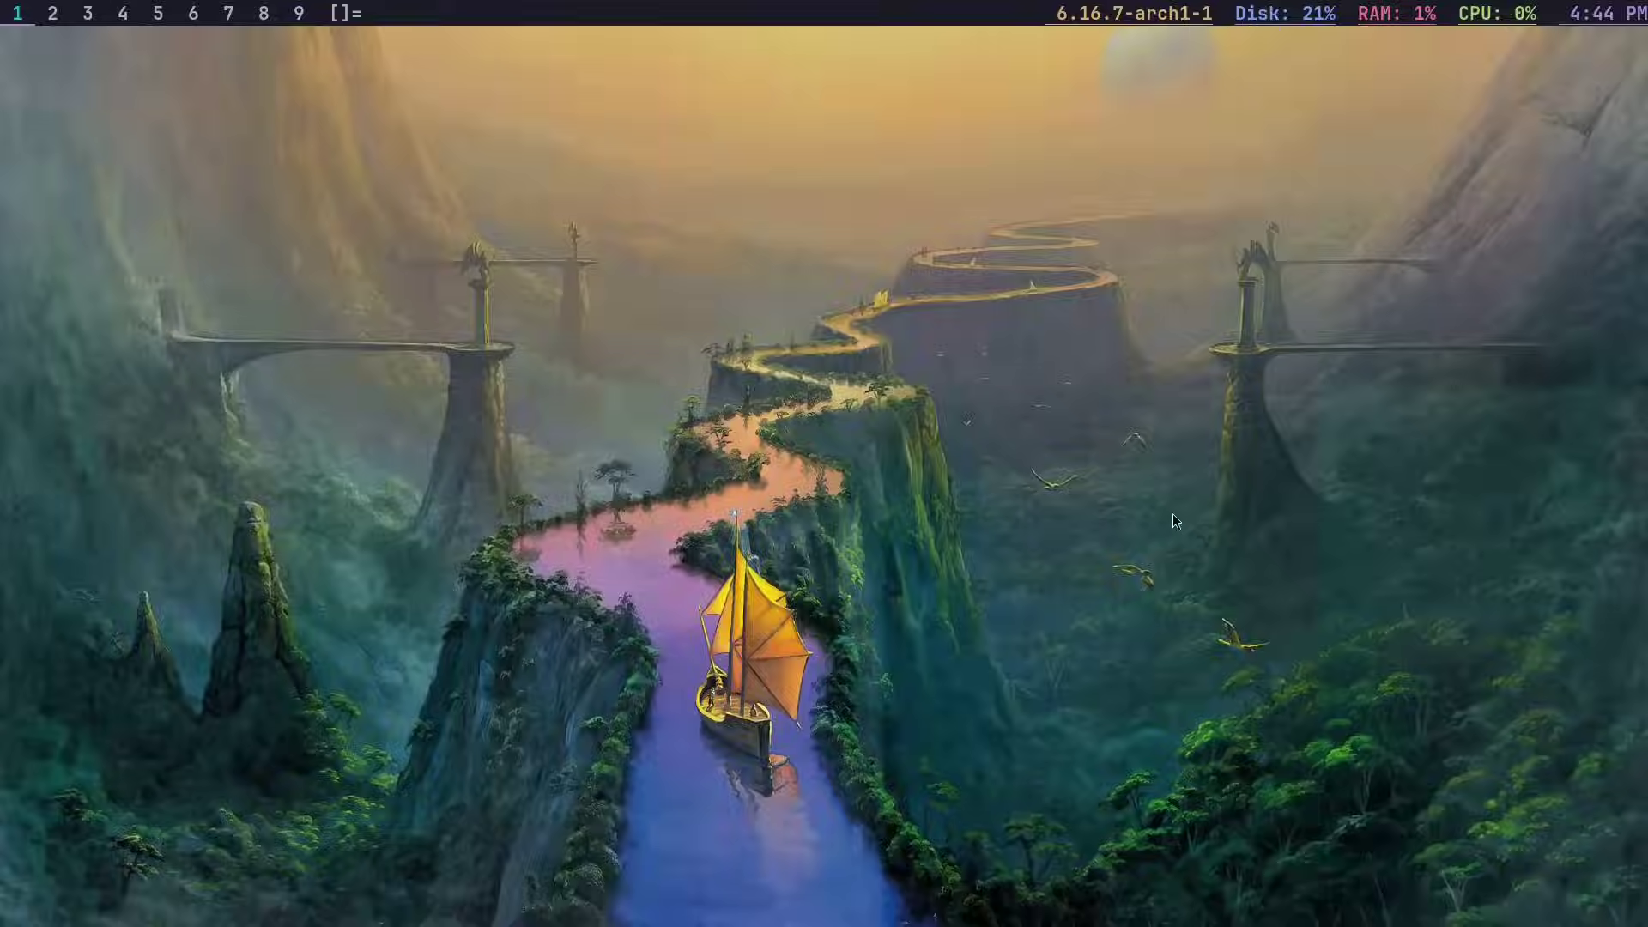
{"action": "key", "text": "super+Return"}
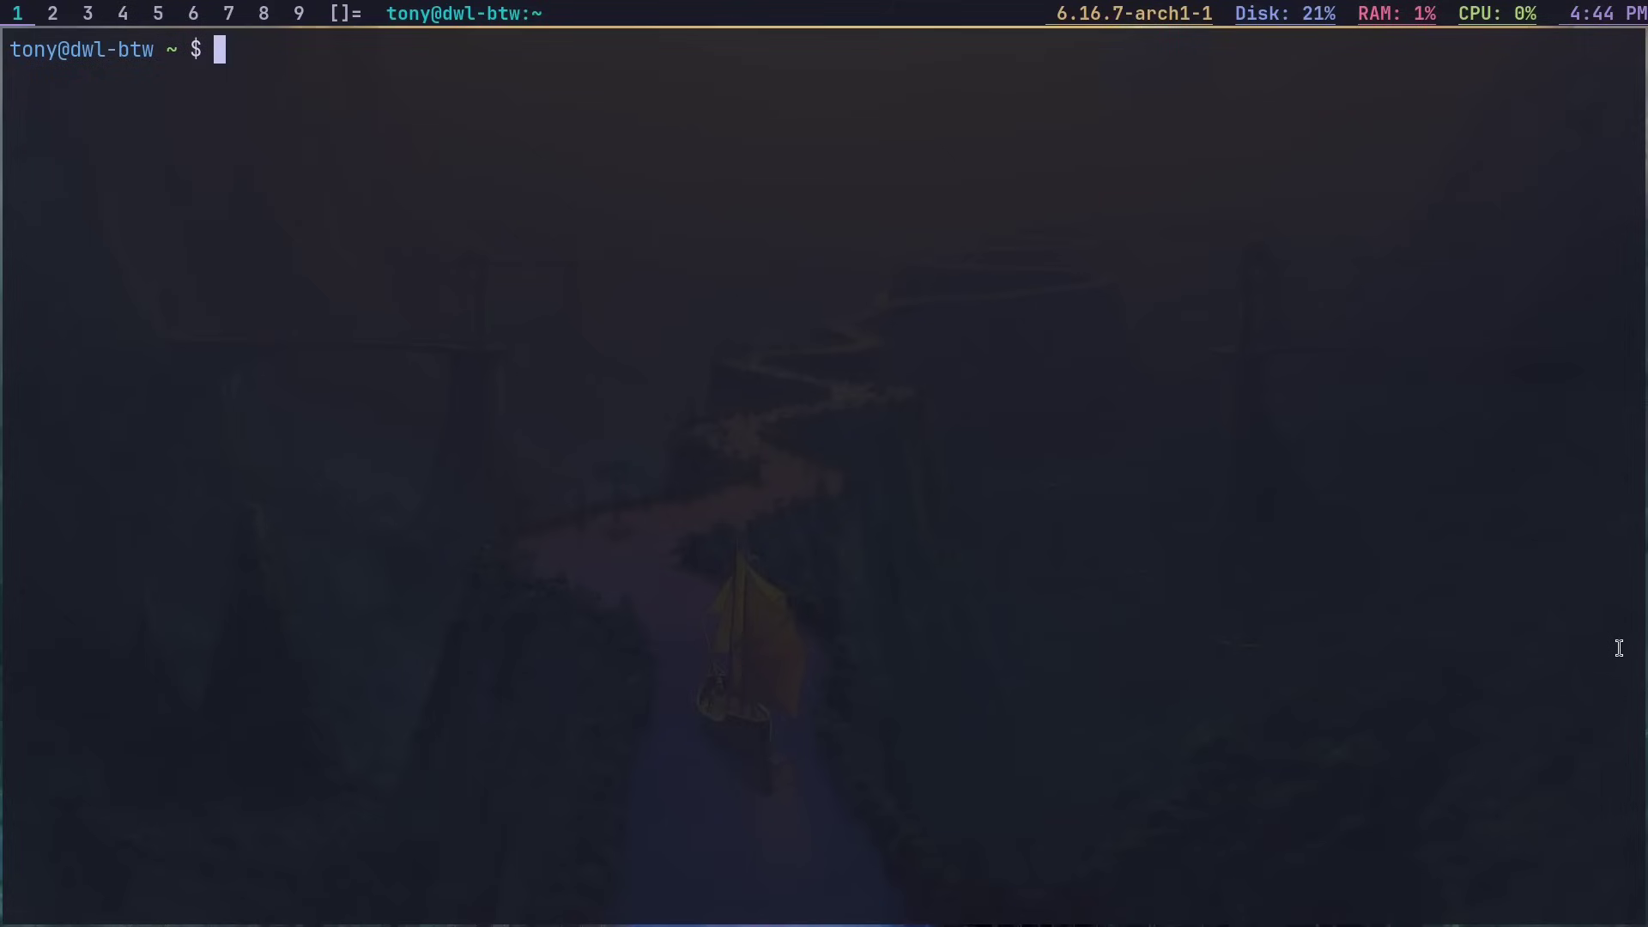
{"action": "key", "text": "super+3"}
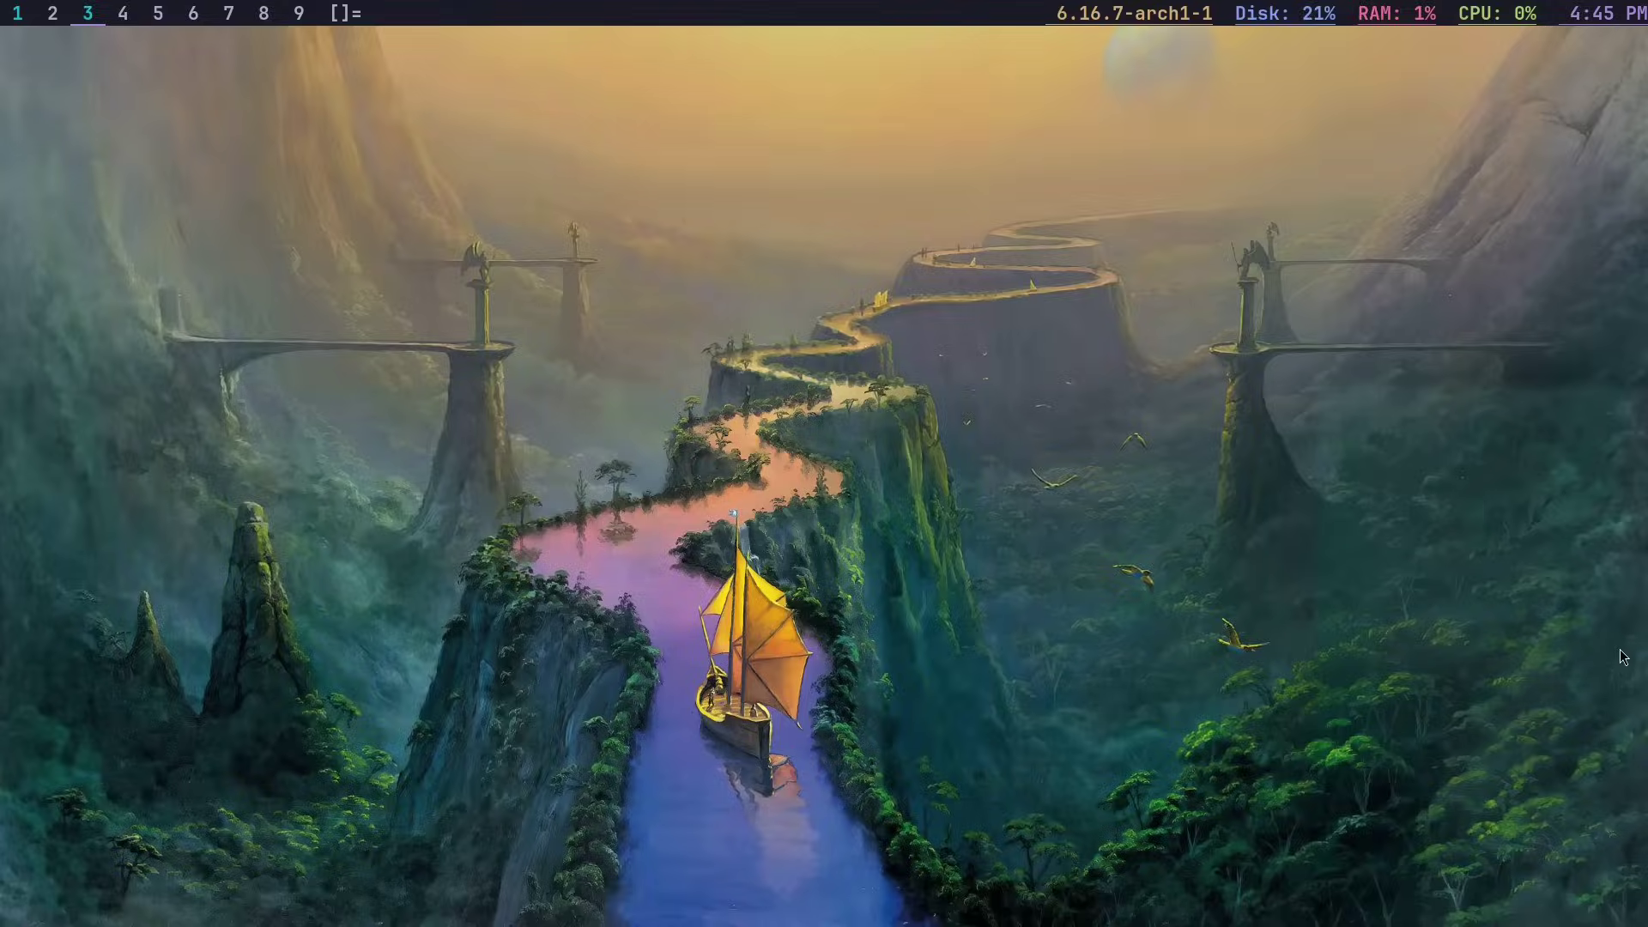
- Flip between tags 1 and 3, close the tag 1 terminal, and bring up the wmenu launcher
{"action": "key", "text": "super+1"}
{"action": "key", "text": "super+3"}
{"action": "key", "text": "super+1"}
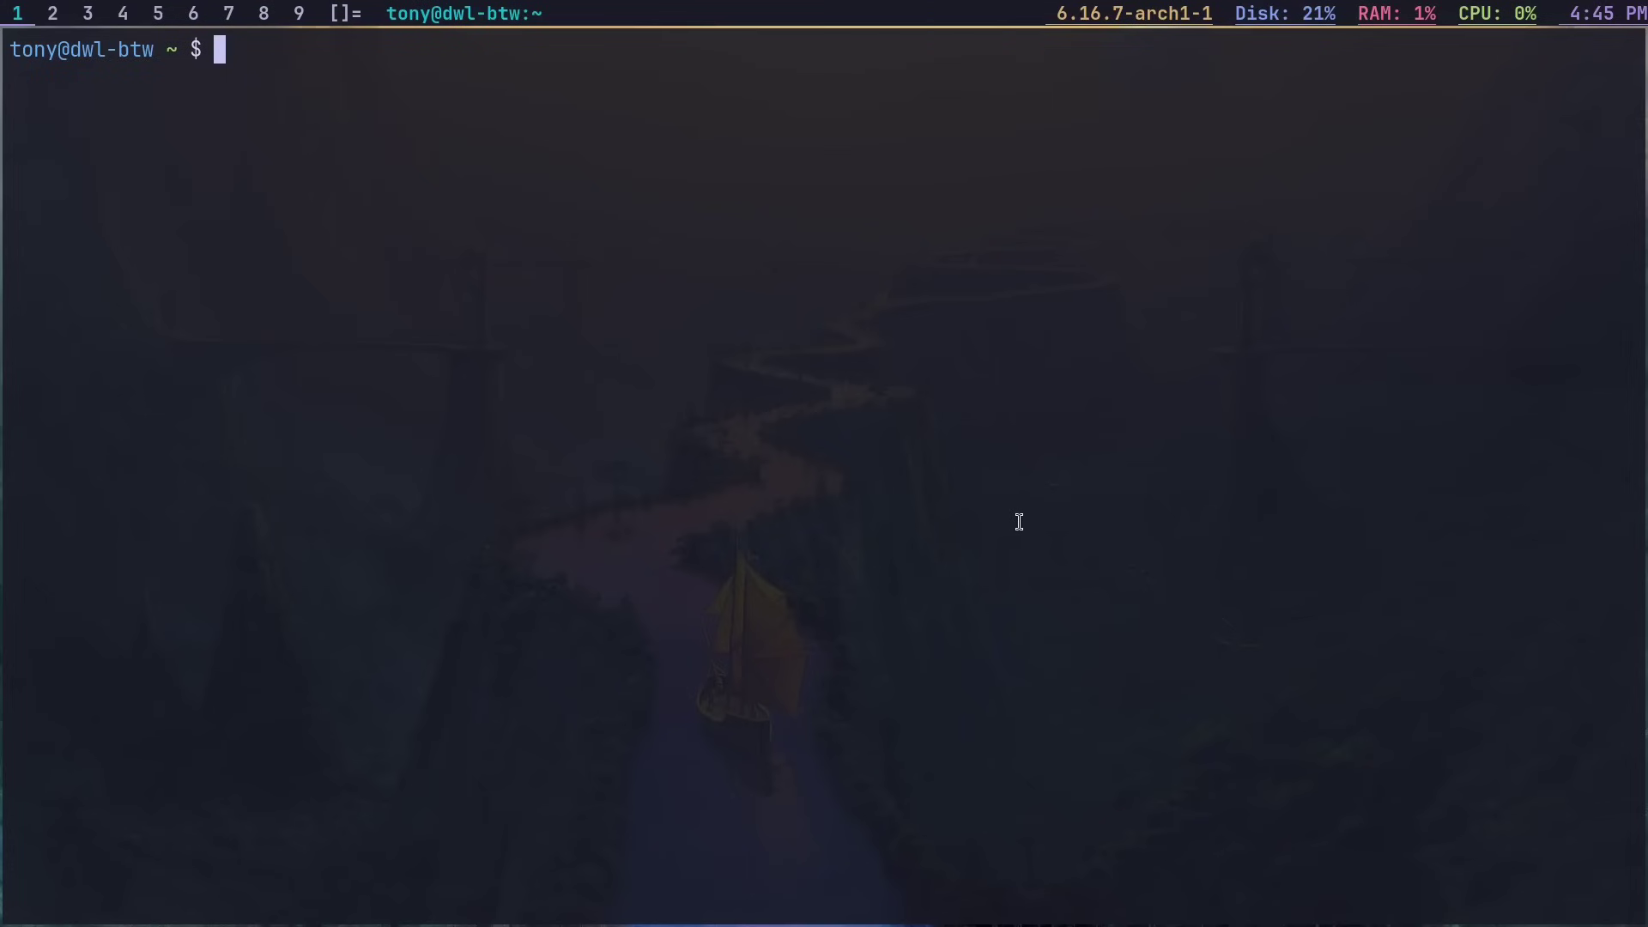
{"action": "key", "text": "super+3"}
{"action": "key", "text": "super+1"}
{"action": "key", "text": "super+shift+c"}
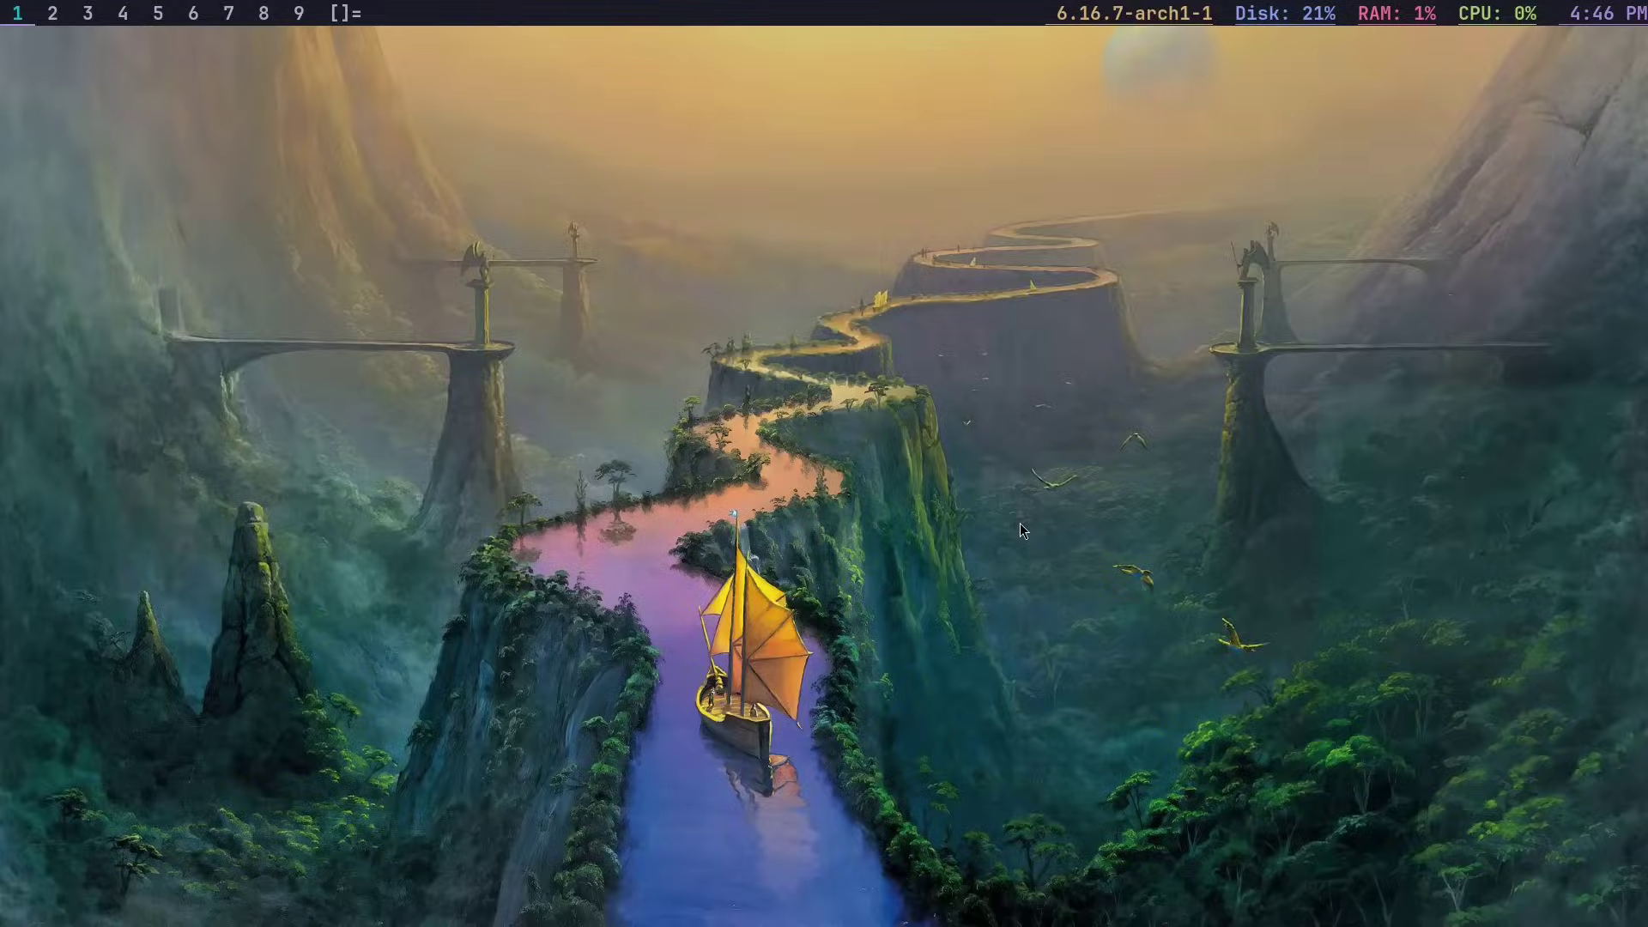
{"action": "key", "text": "super+p"}
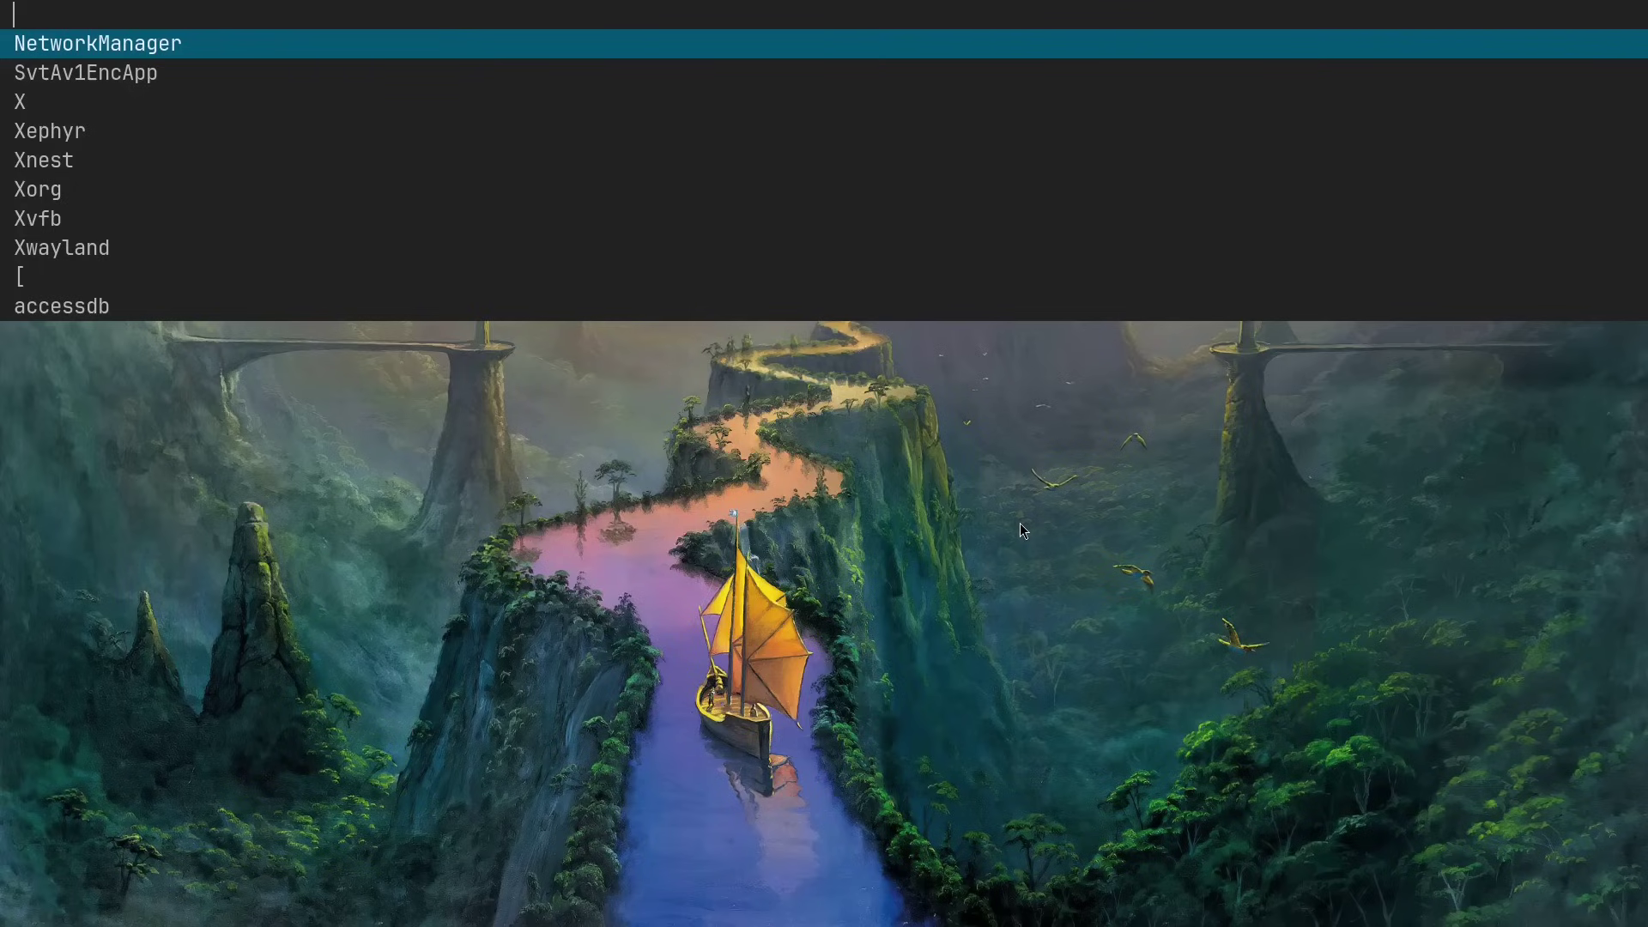
- Launch Firefox from wmenu by typing 'fire', then return to the two terminals on tag 1
{"action": "type", "text": "fire"}
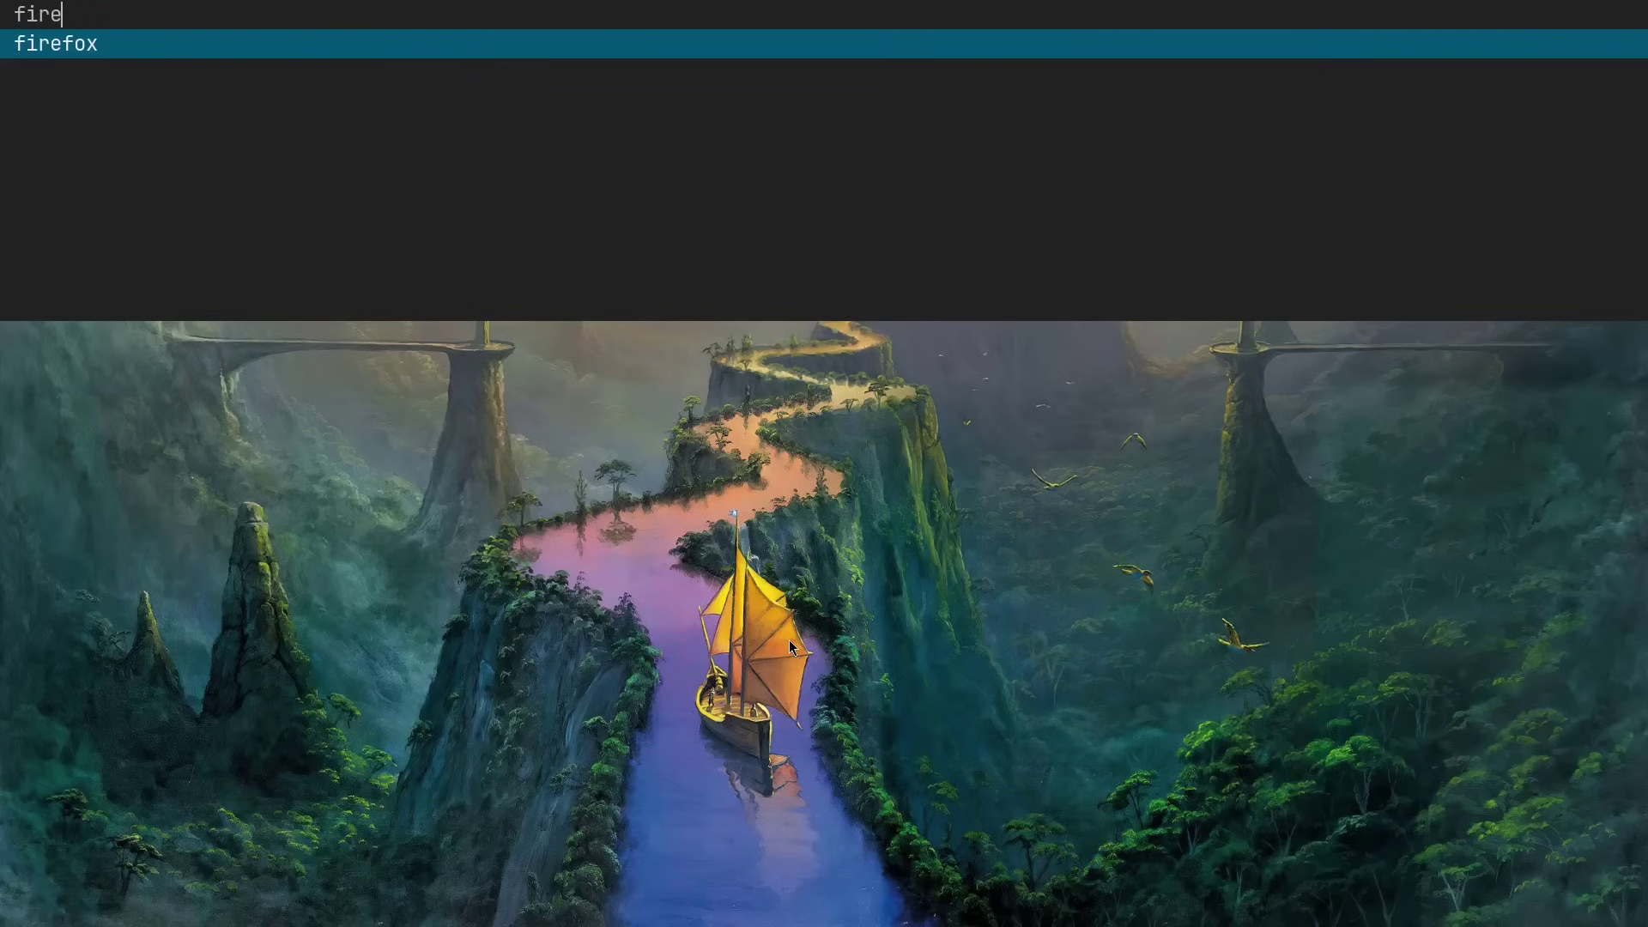
{"action": "key", "text": "Return"}
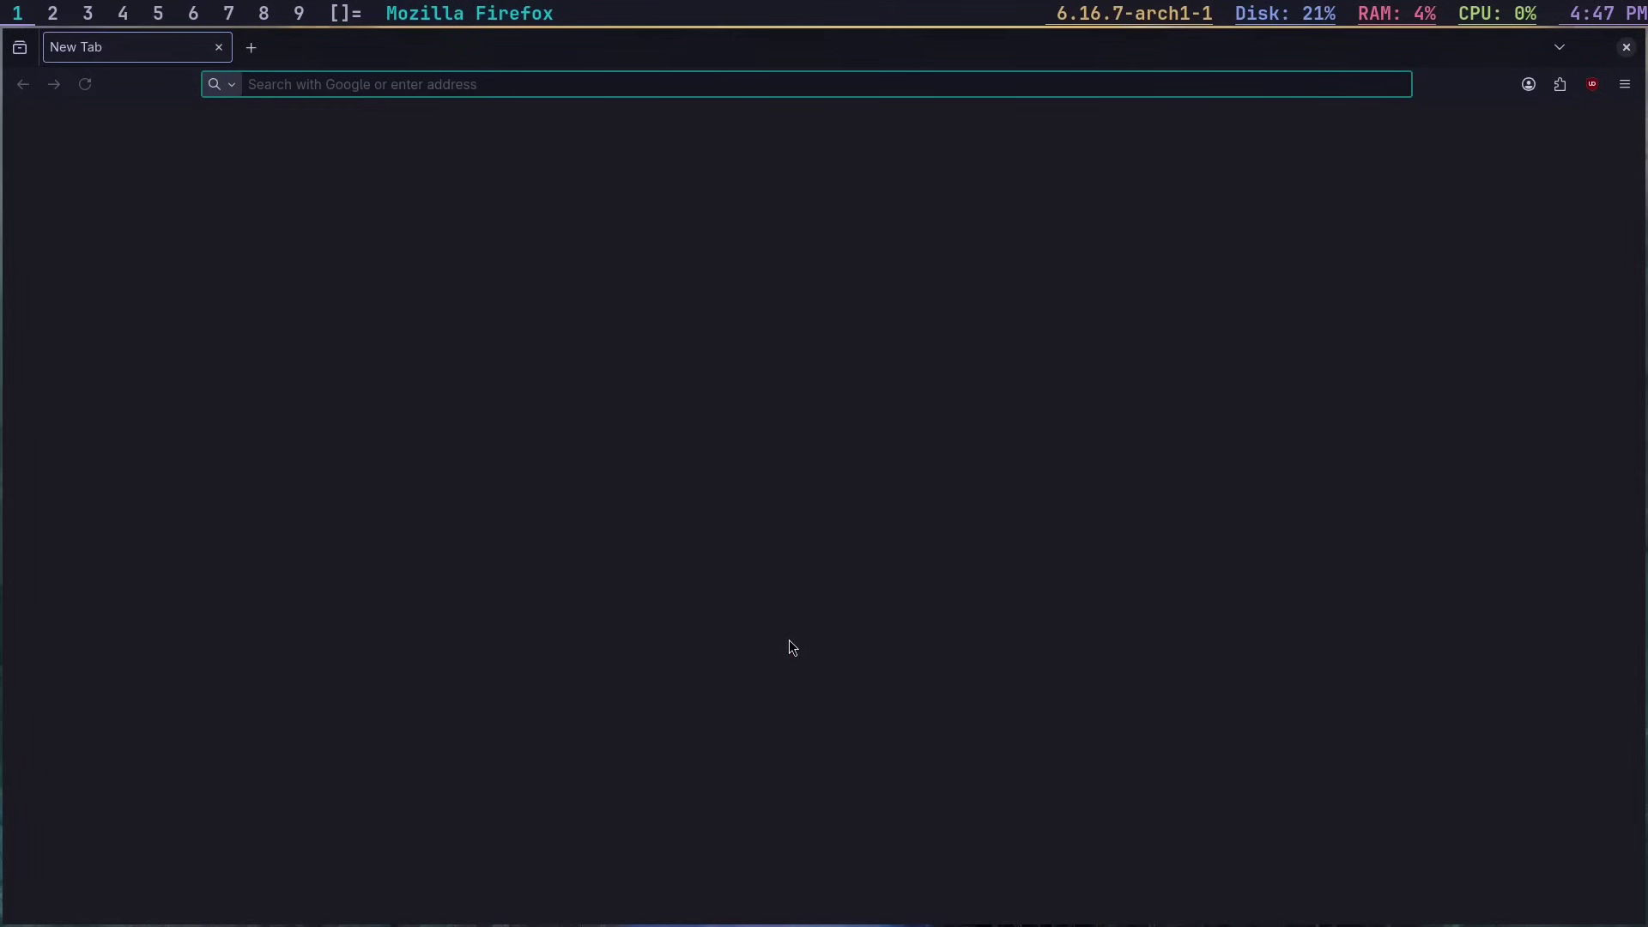
{"action": "key", "text": "super+3"}
{"action": "key", "text": "super+1"}
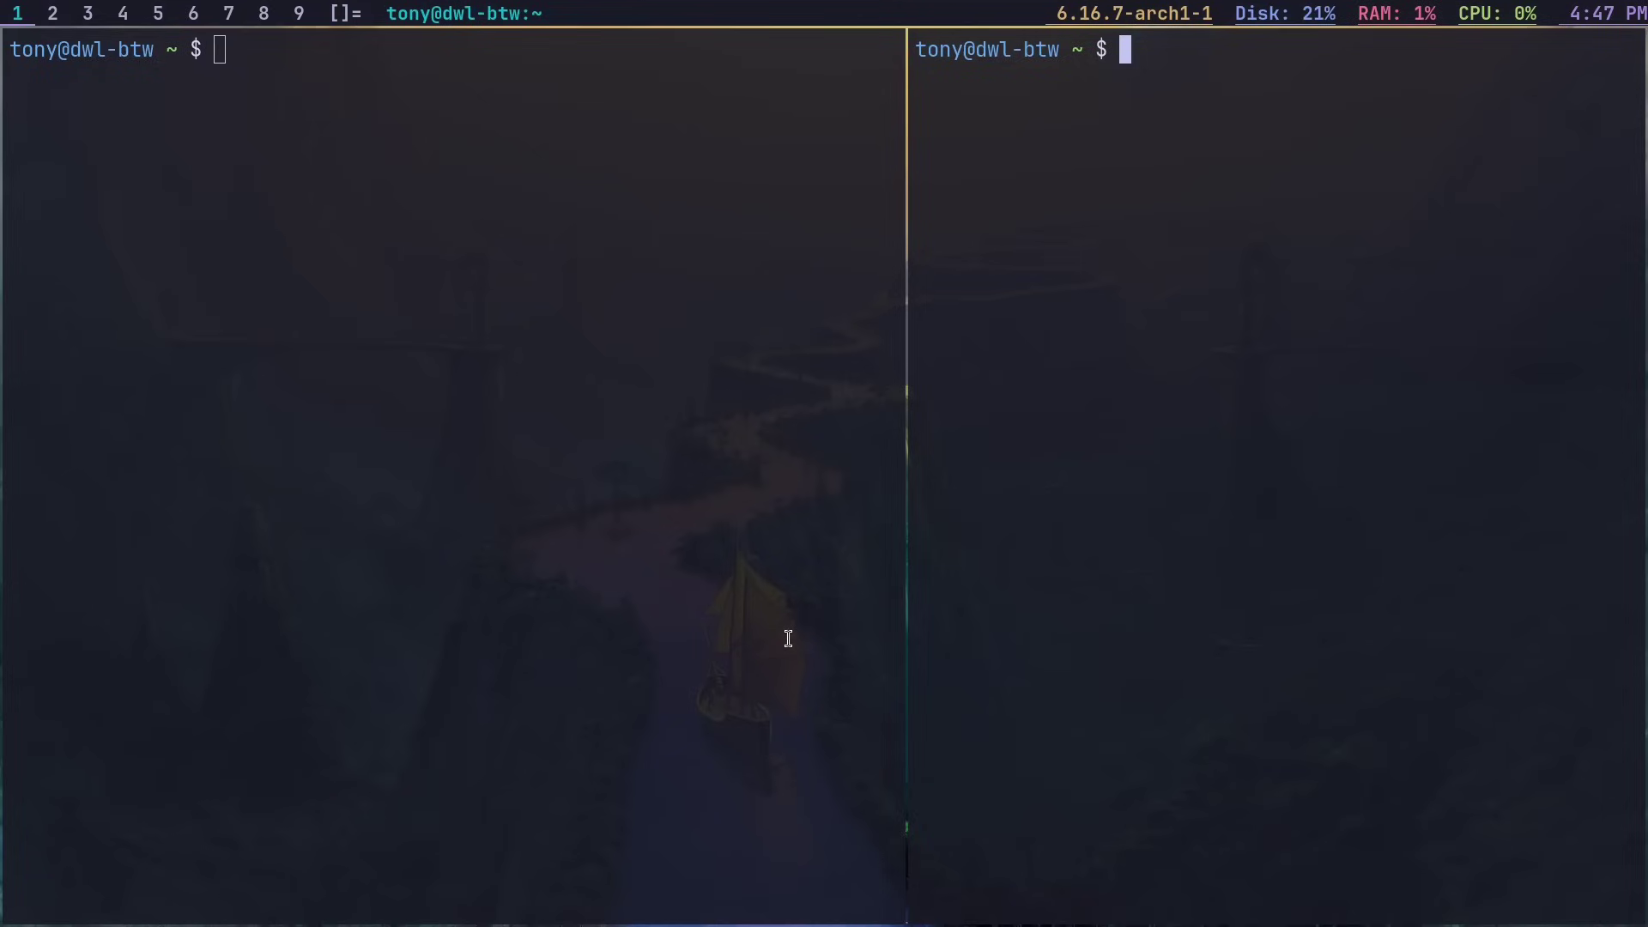
- Adjust the master area width with Mod+h/l and focus the left terminal
{"action": "key", "text": "super+h"}
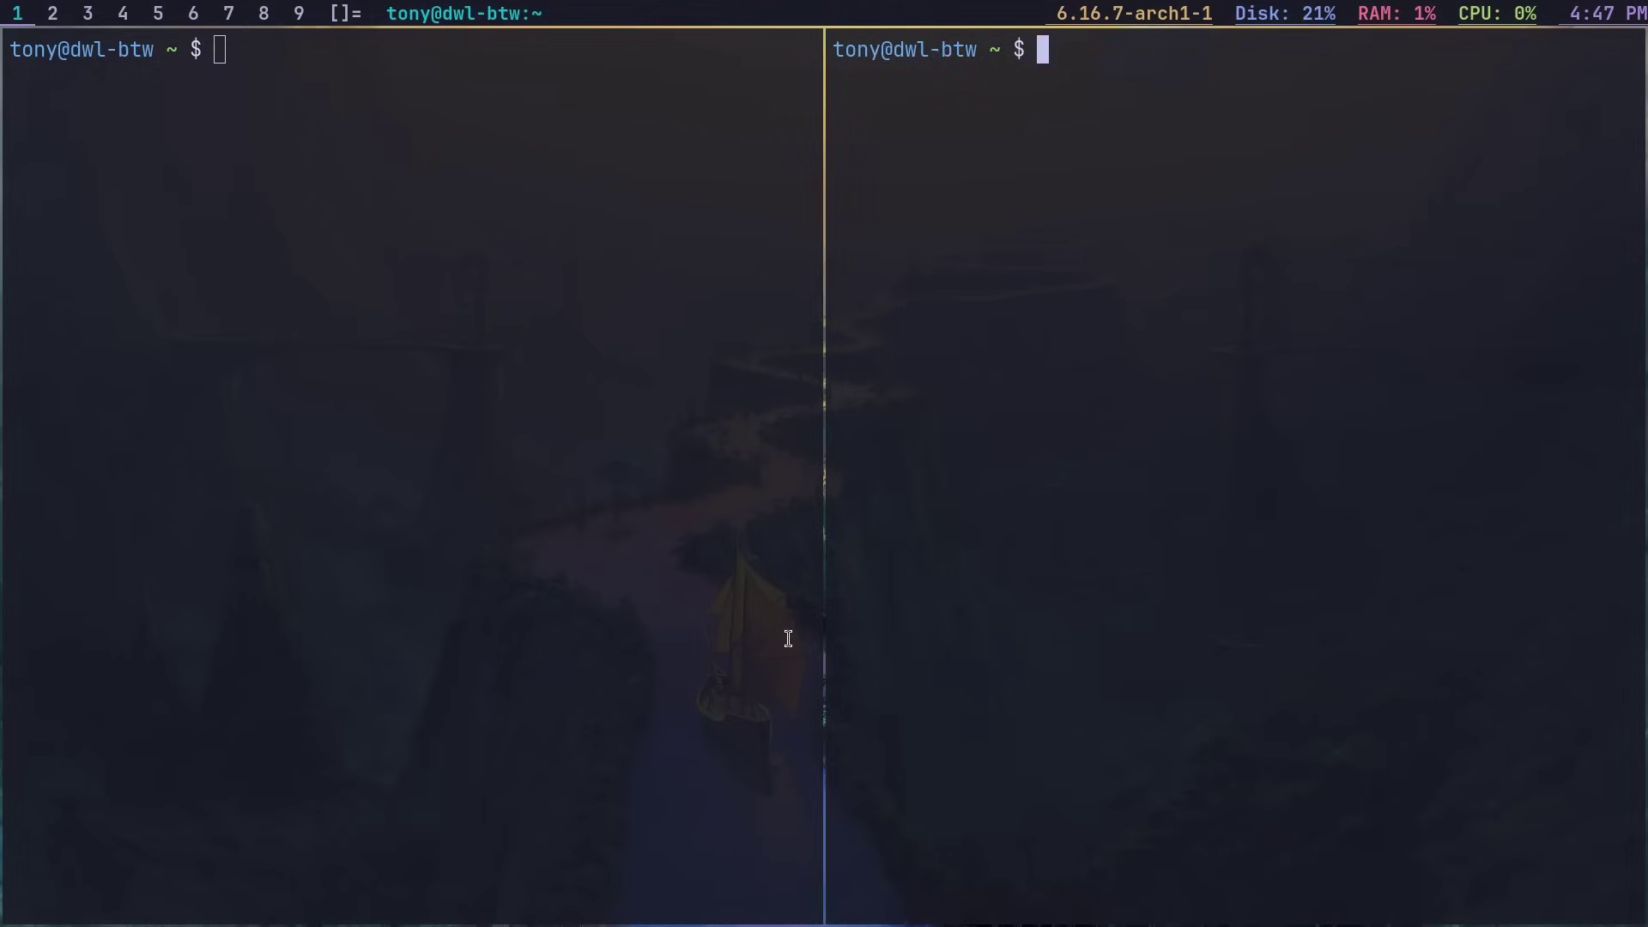
{"action": "key", "text": "super+h"}
{"action": "key", "text": "super+h"}
{"action": "key", "text": "super+l"}
{"action": "key", "text": "super+l"}
{"action": "key", "text": "super+l"}
{"action": "key", "text": "super+h"}
{"action": "key", "text": "super+l"}
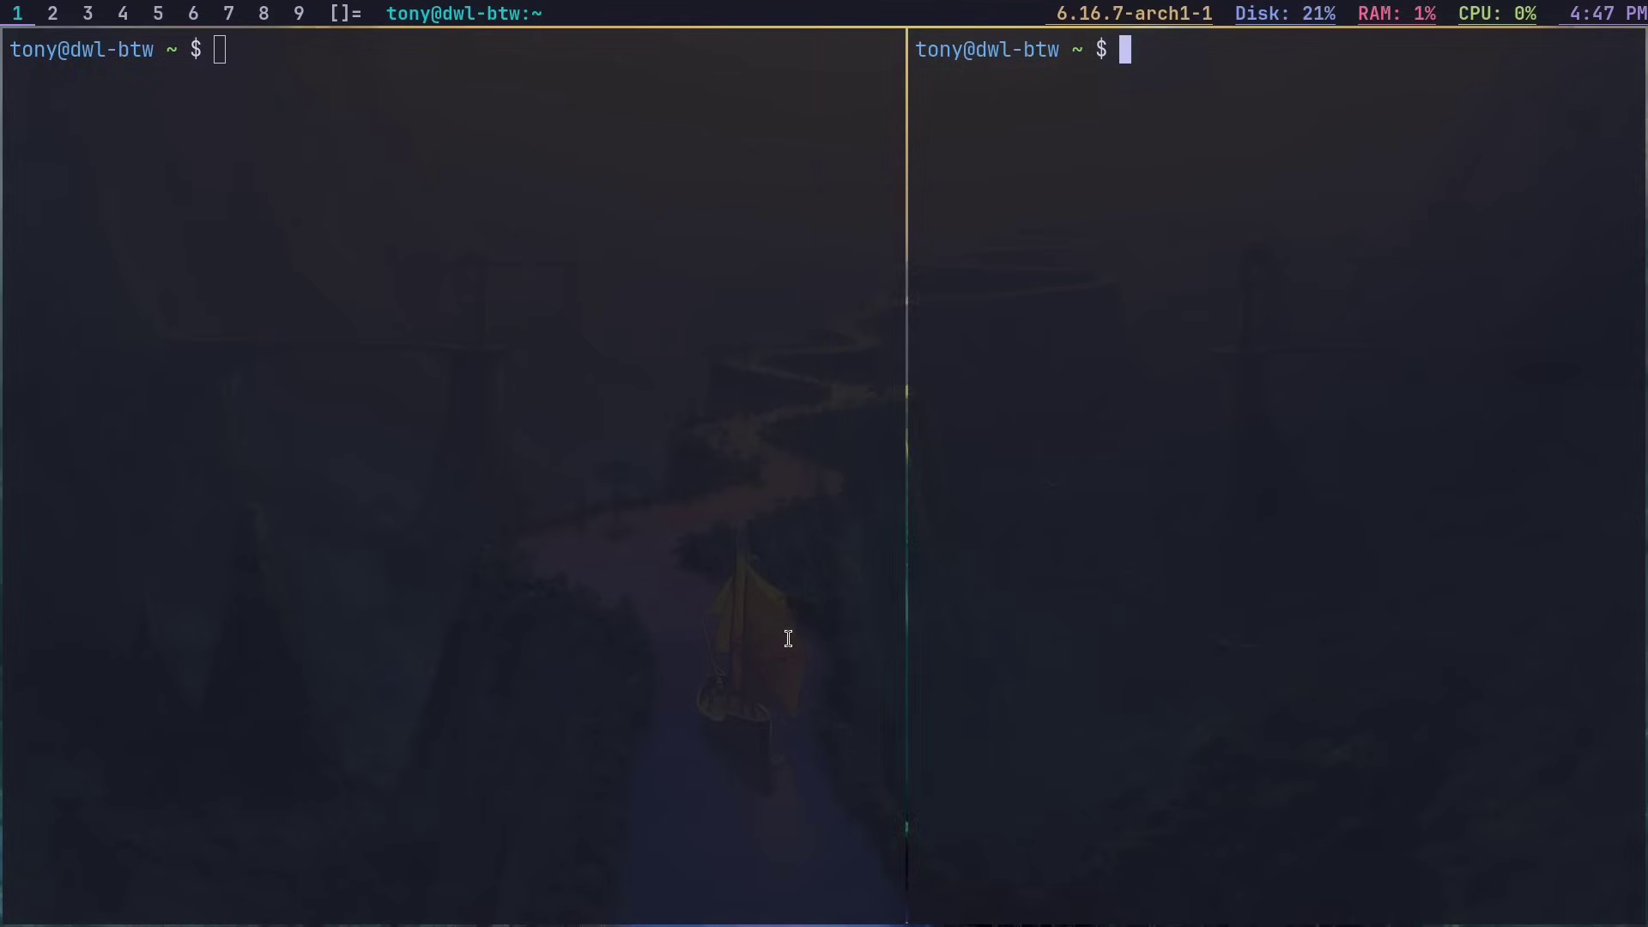
{"action": "key", "text": "super+k"}
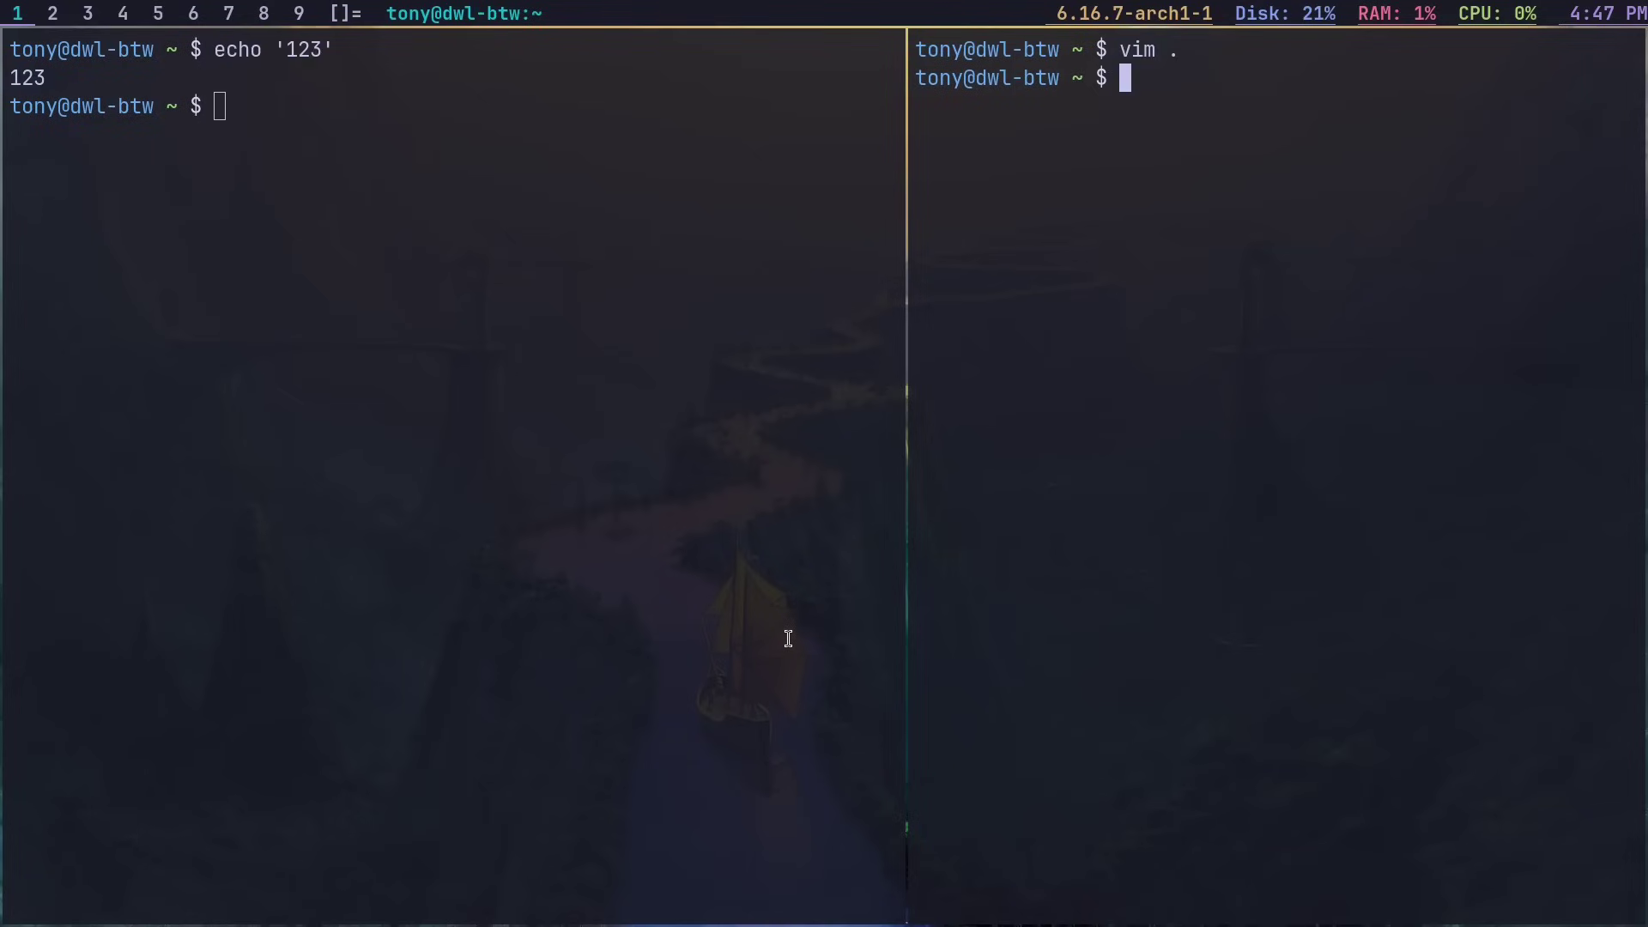
- Capture the top-left screen region with snip, fullscreen one terminal, and enlarge its font
{"action": "type", "text": "snip"}
{"action": "key", "text": "Return"}
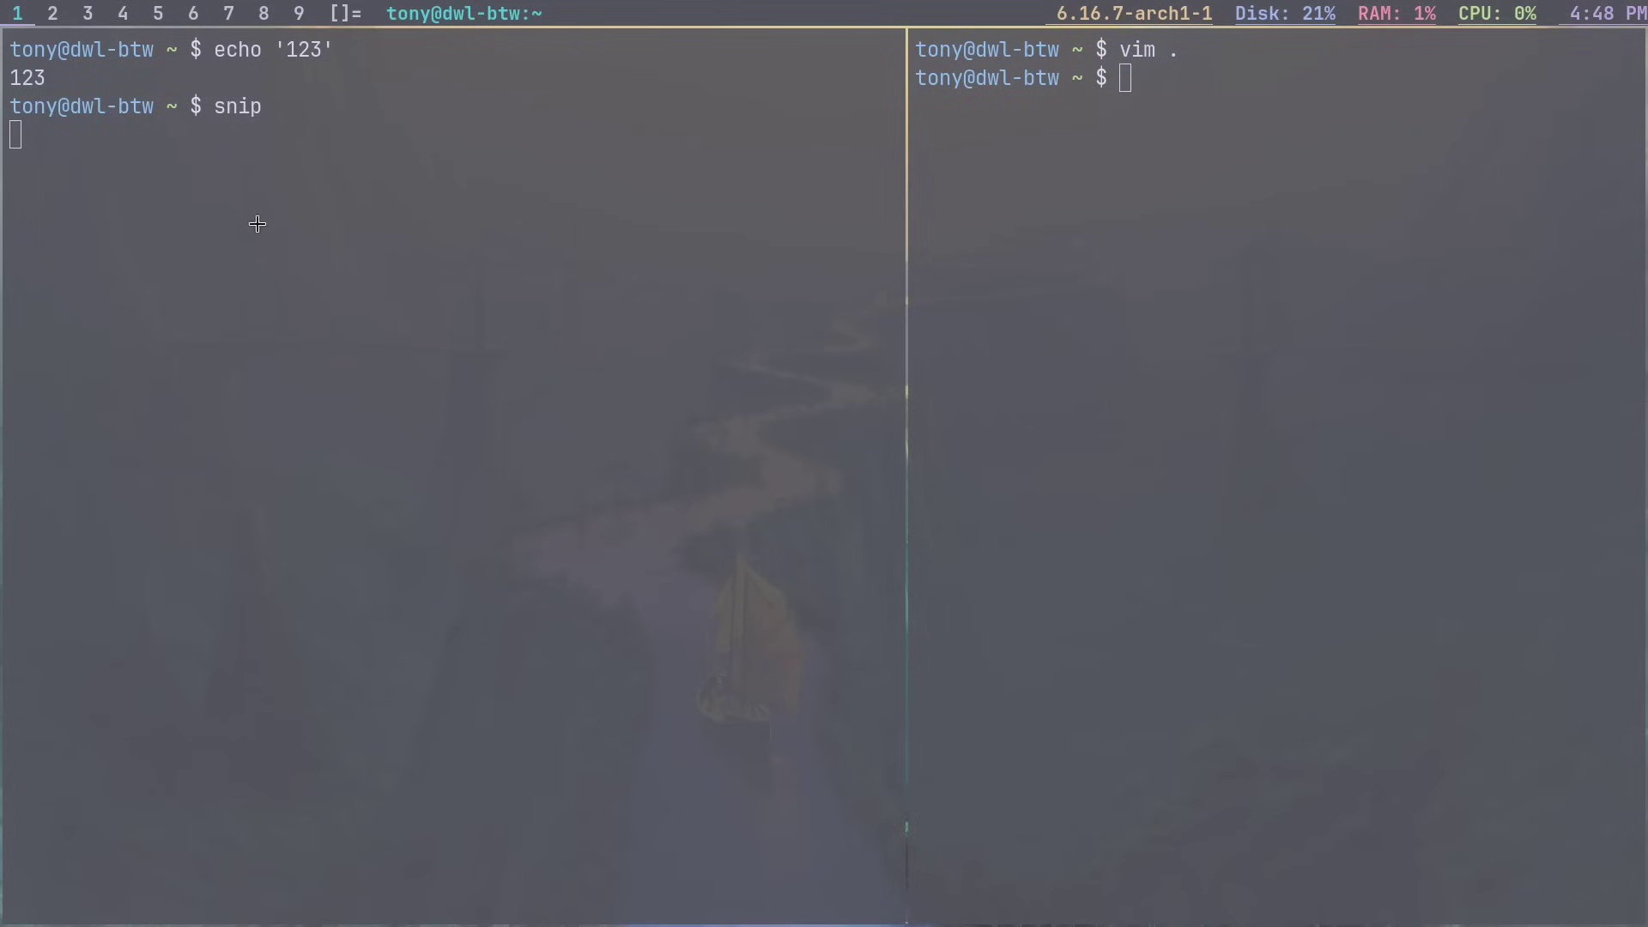
{"action": "left_click_drag", "start_coordinate": [3, 2], "coordinate": [1373, 320]}
{"action": "key", "text": "super+f"}
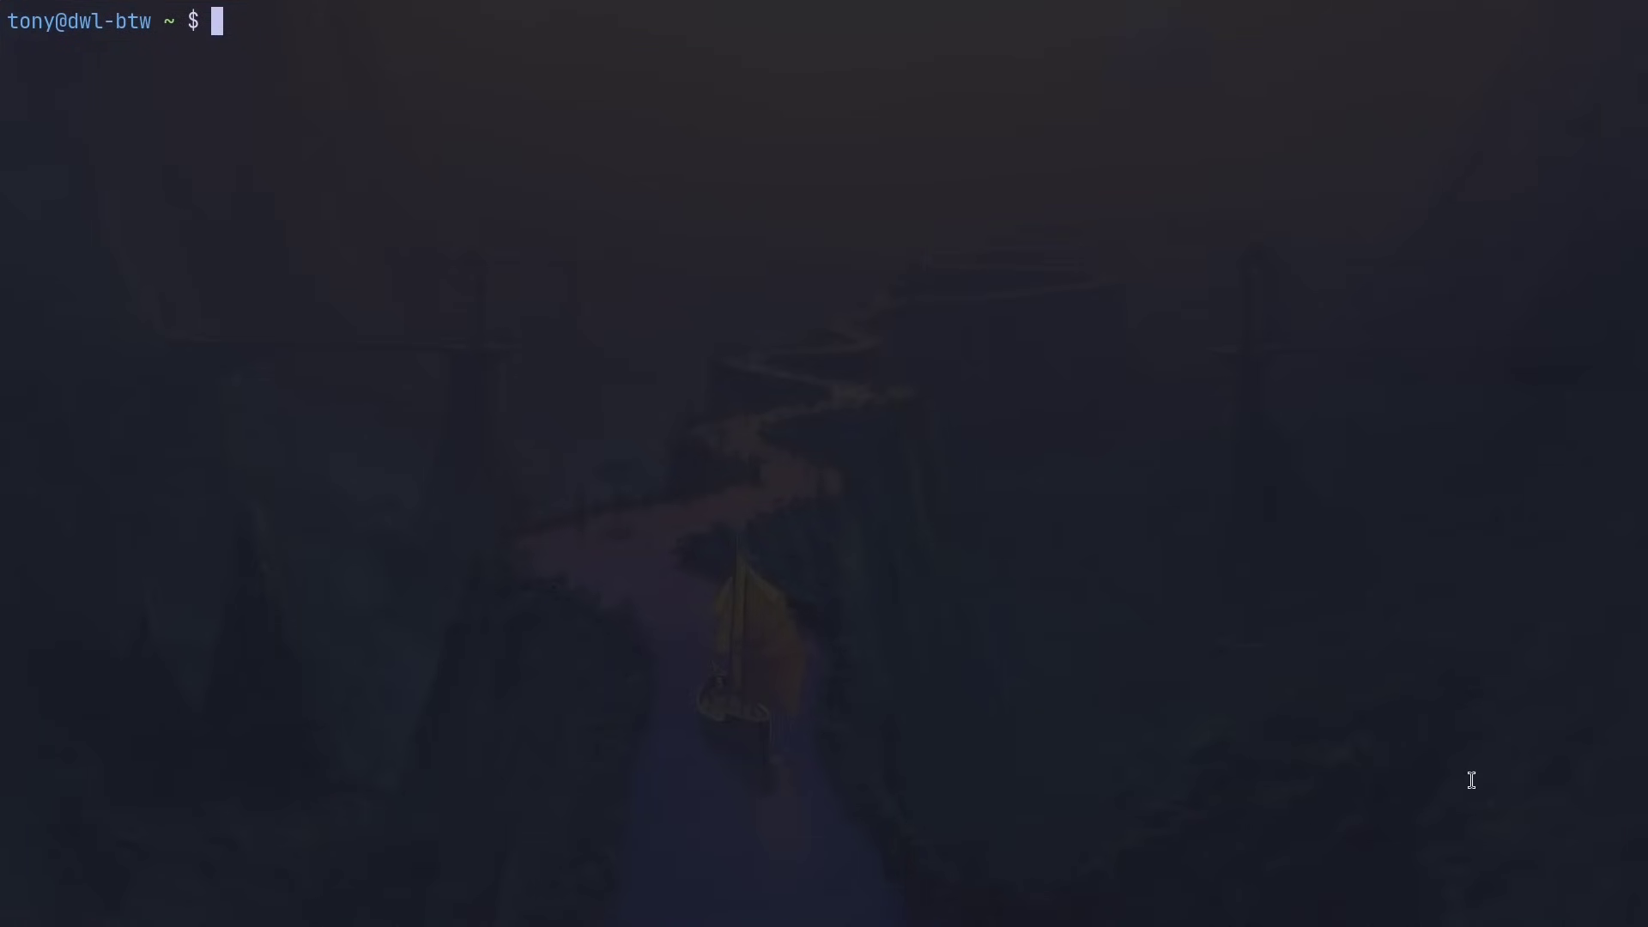
{"action": "key", "text": "ctrl+plus"}
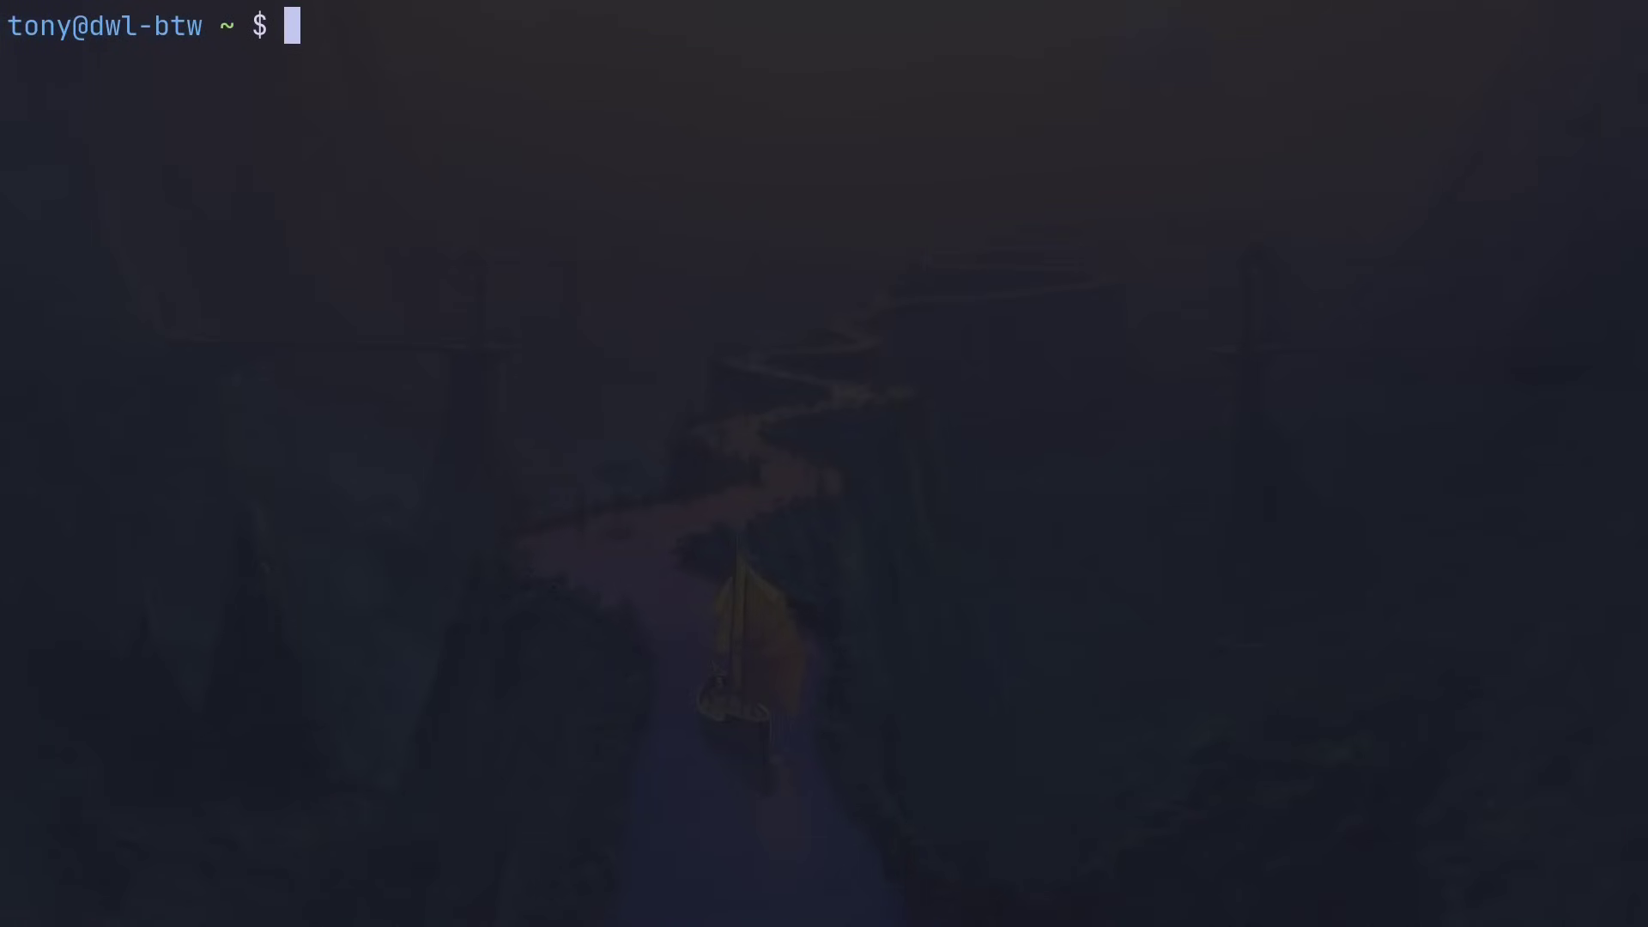